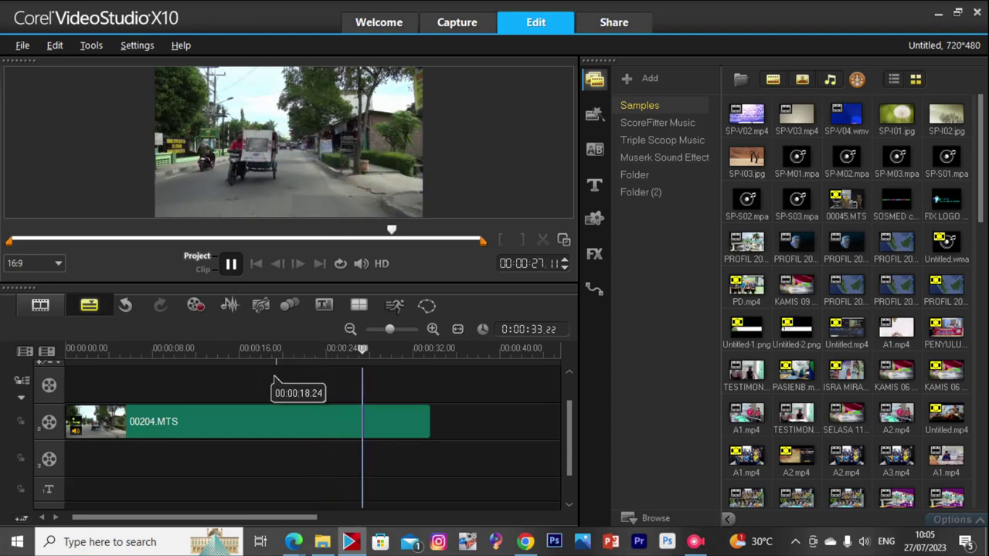
Pause playback, split the 00204.MTS clip at 00:00:27.11 and mute its second part.
key(space)
key(ctrl+i)
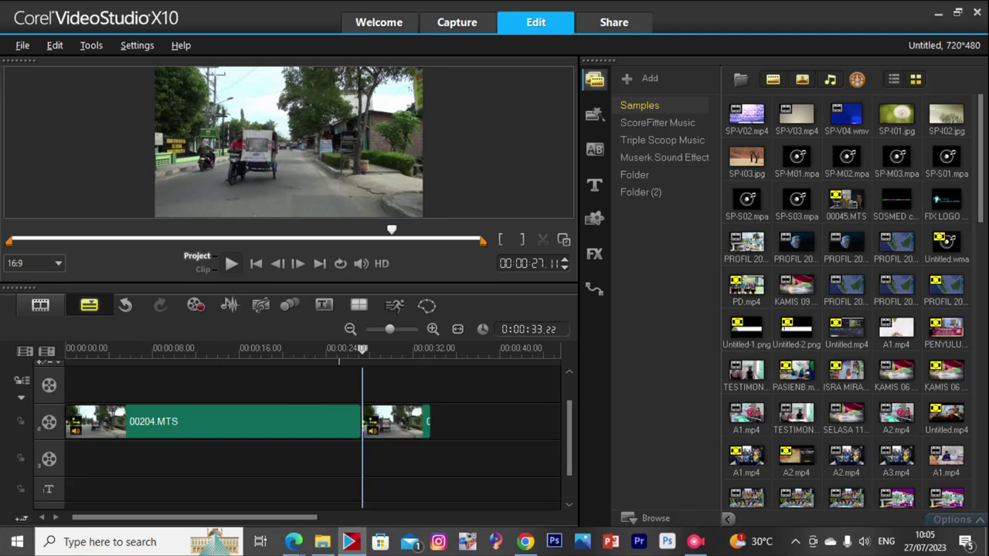
click(398, 422)
double_click(391, 422)
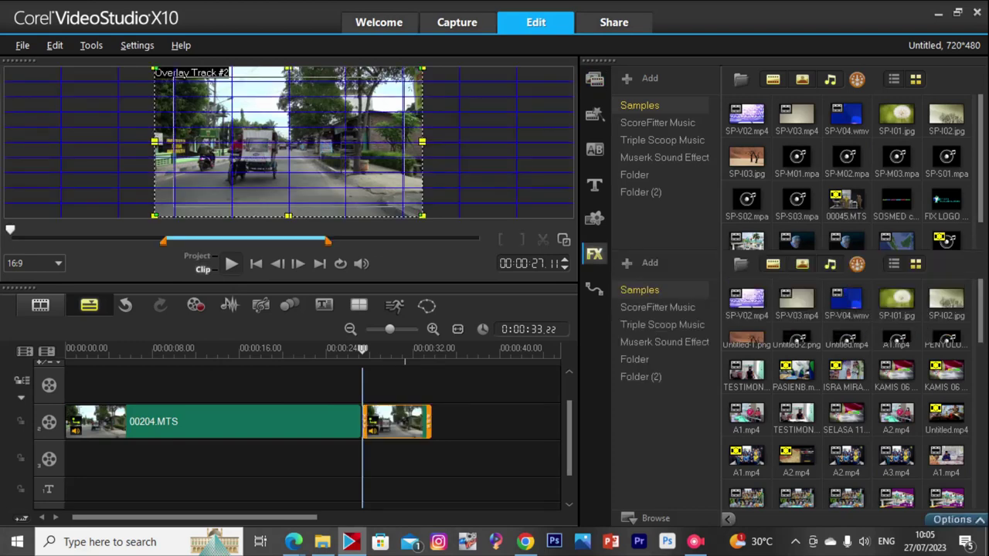
right_click(389, 421)
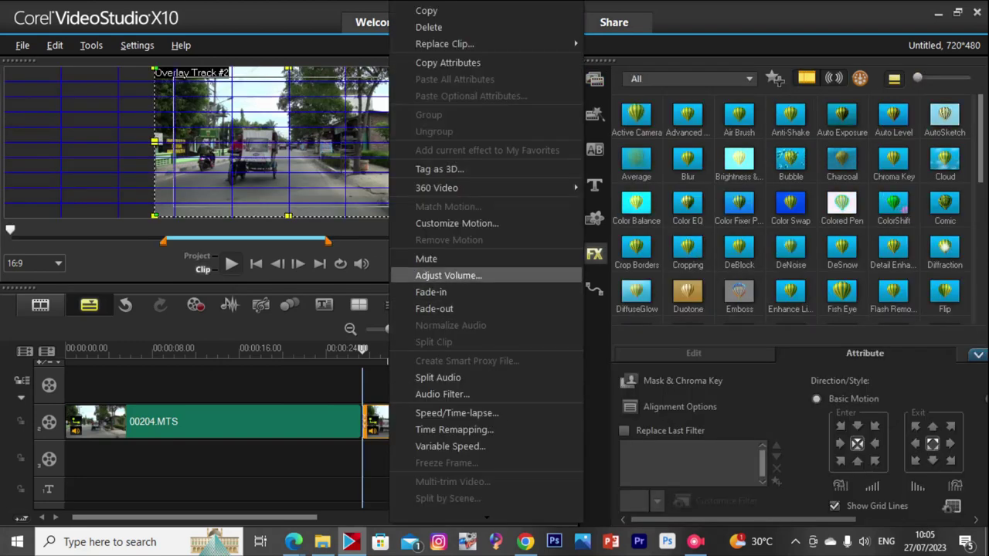
click(427, 259)
Color-correct the muted second part with saturation 2, brightness 4, contrast 18 and gamma 24.
click(672, 434)
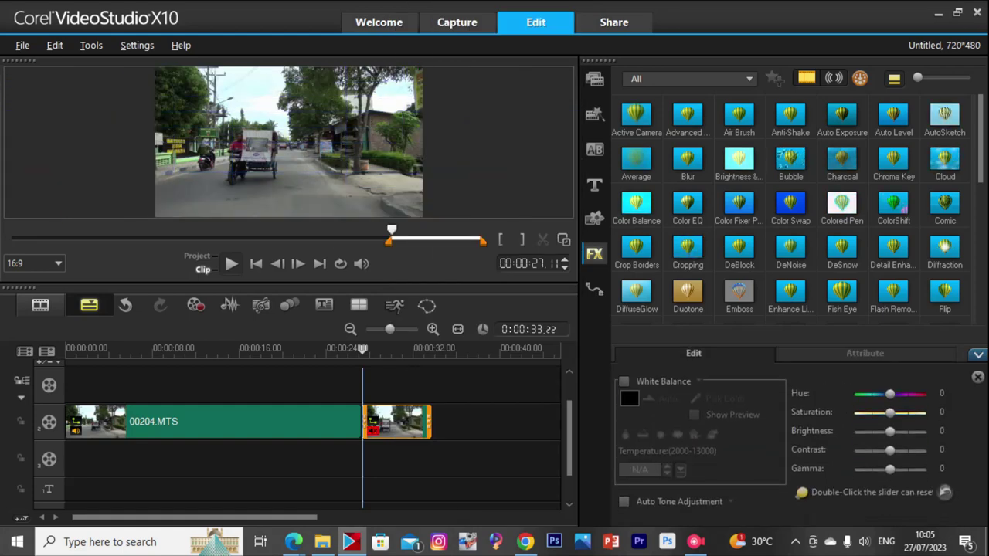
drag(890, 469, 897, 449)
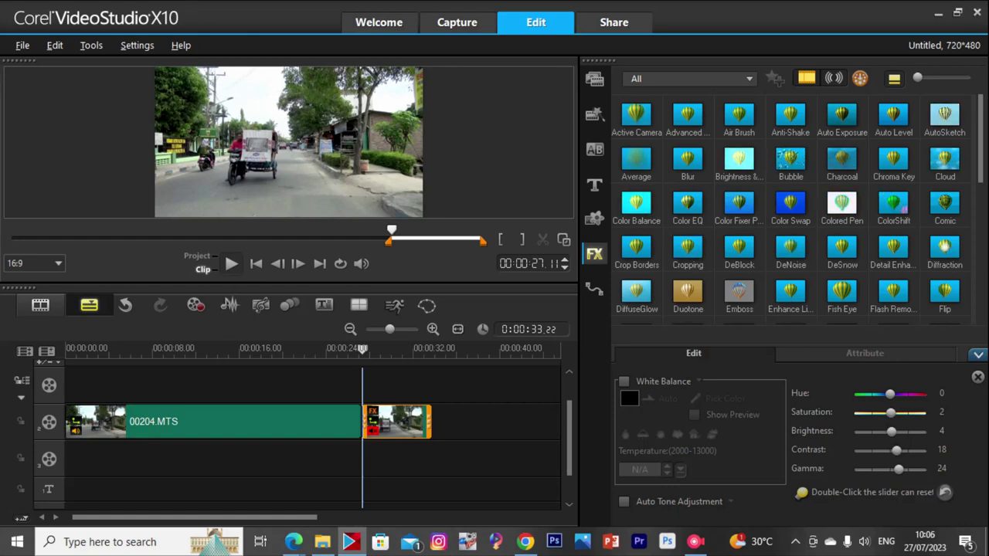
Start saving the project and browse to the KHUSUS VIDEO > TAHUN 2023 folder on Local Disk (D:).
key(ctrl+s)
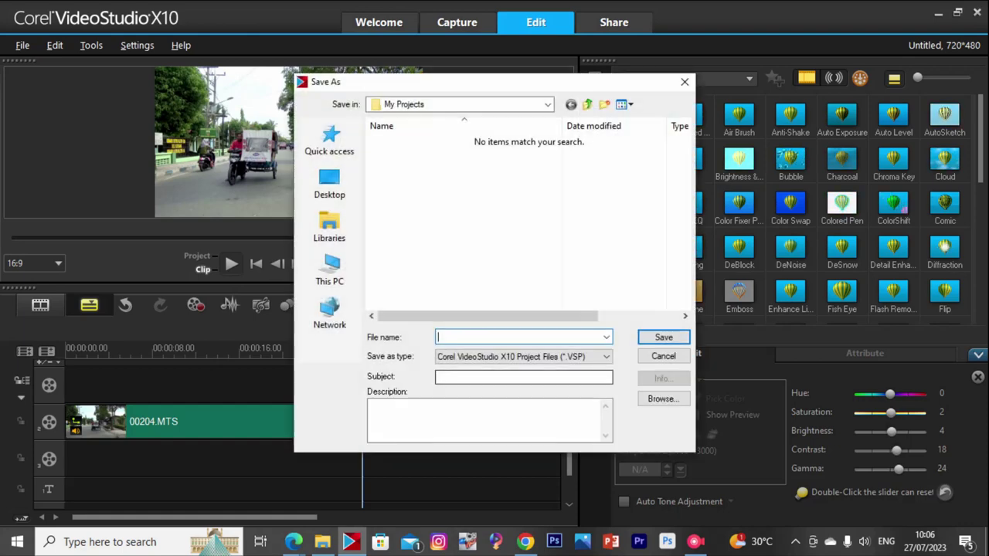
click(330, 269)
scroll(448, 231, down, 3)
double_click(448, 302)
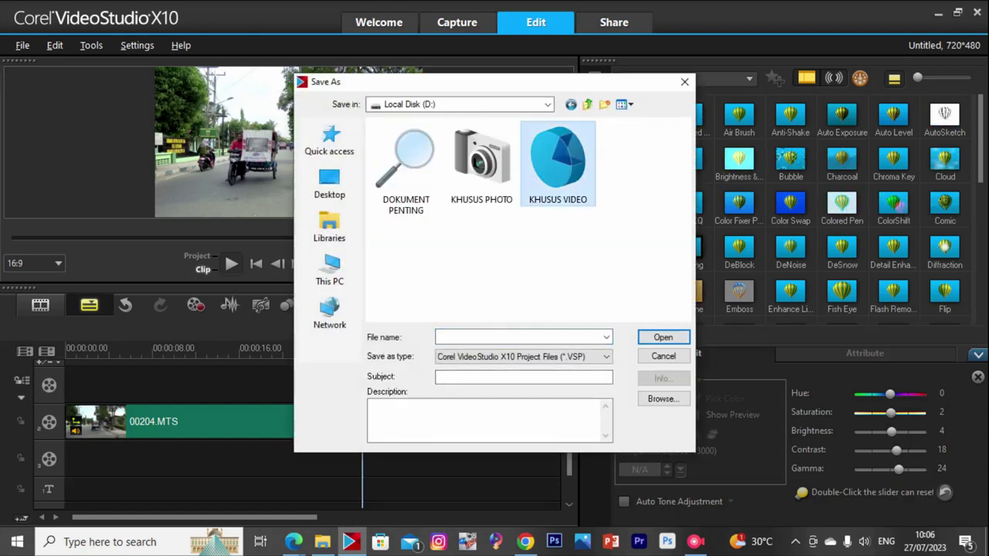
double_click(563, 166)
double_click(417, 183)
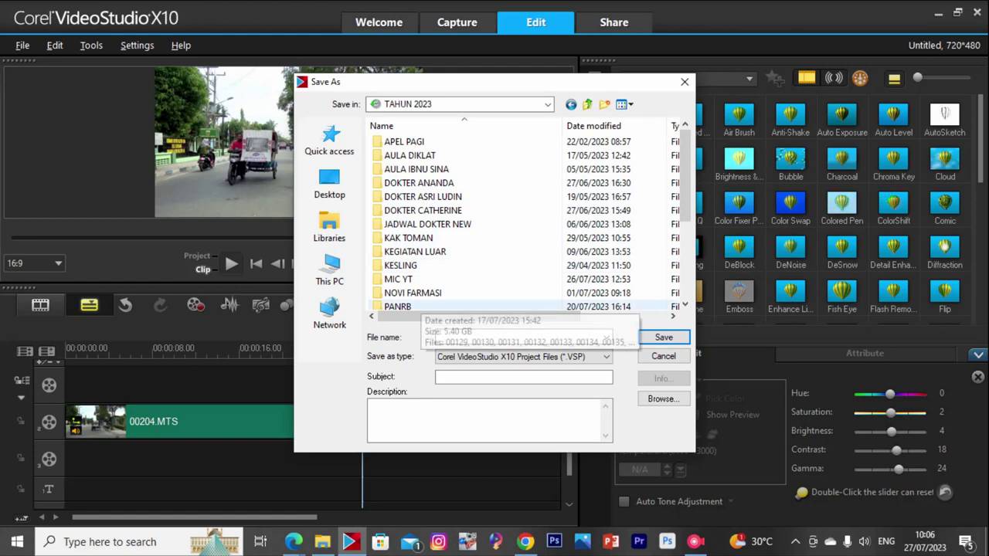
Save the project as SIPOP 2023 in the SIPOP folder inside RECORDING.
scroll(417, 305, down, 3)
double_click(424, 279)
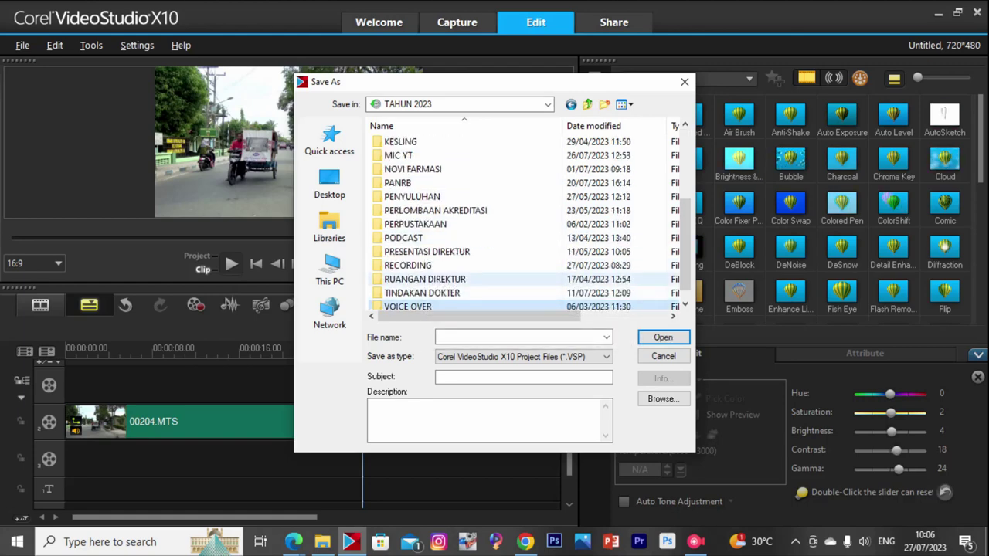
key(BackSpace)
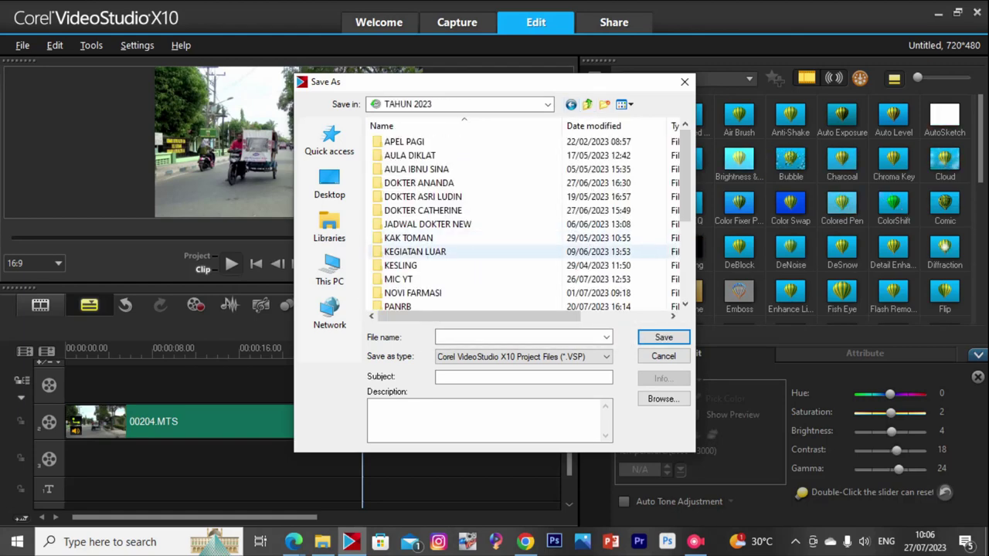
scroll(417, 279, down, 3)
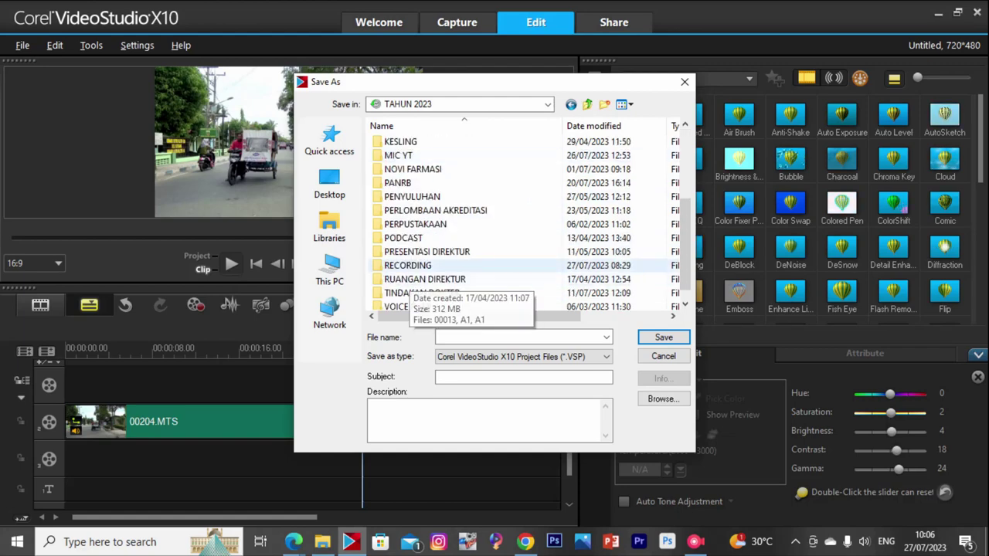
double_click(409, 265)
scroll(479, 278, down, 3)
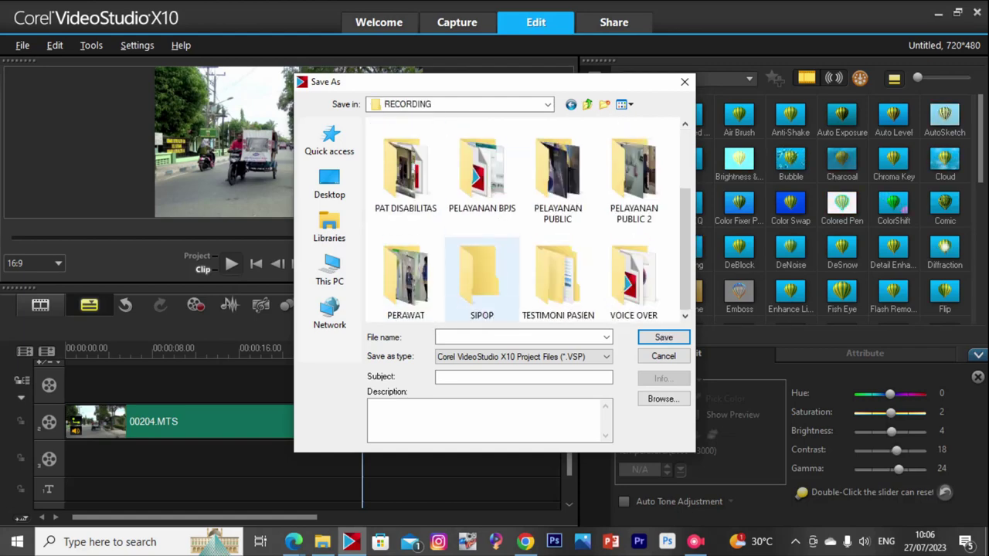
double_click(482, 282)
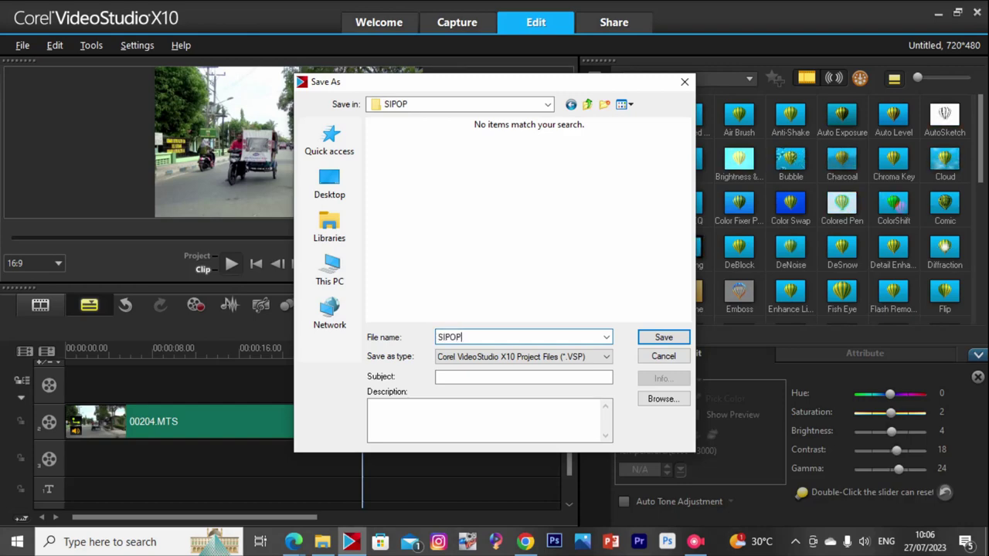
text(SIPOP 2023)
key(Return)
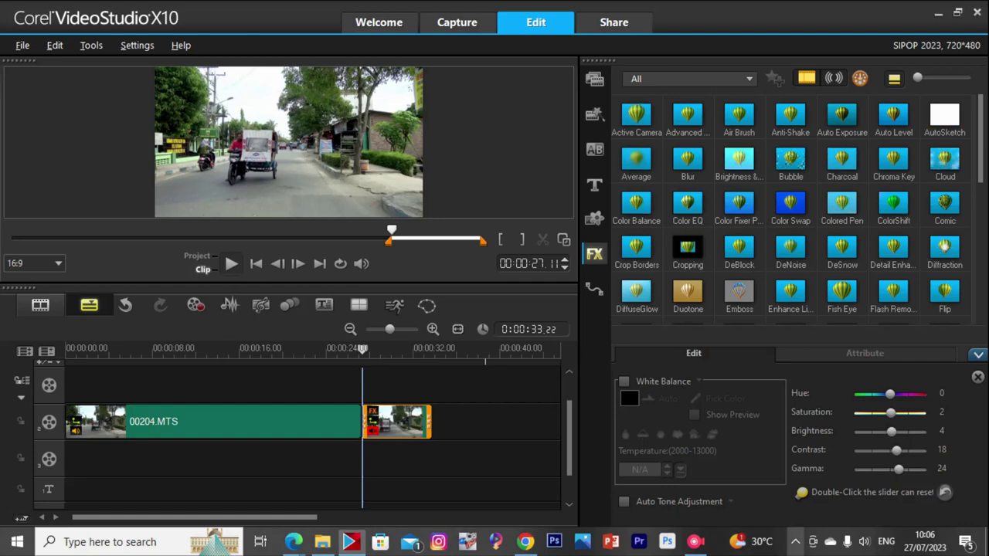
Turn on the computer's mobile hotspot and return to the second part of the clip in the timeline.
click(796, 542)
click(825, 485)
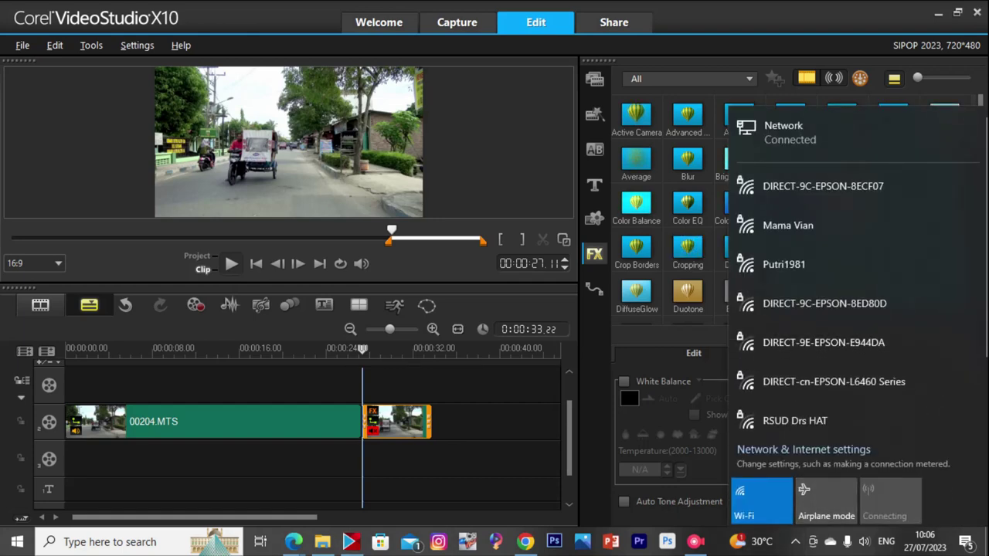
click(389, 422)
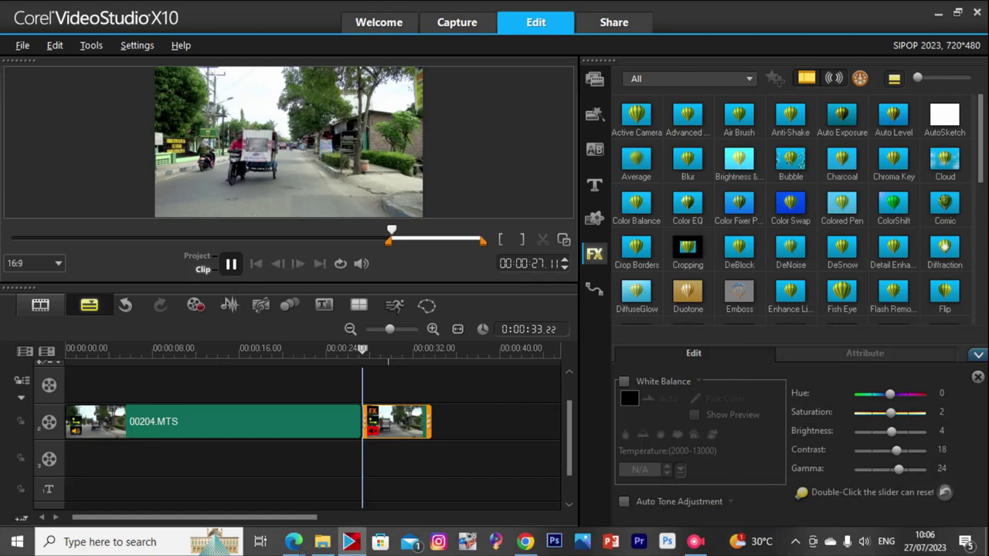
Delete the first part of 00204.MTS and move the color-corrected part to the start of the overlay track.
click(338, 422)
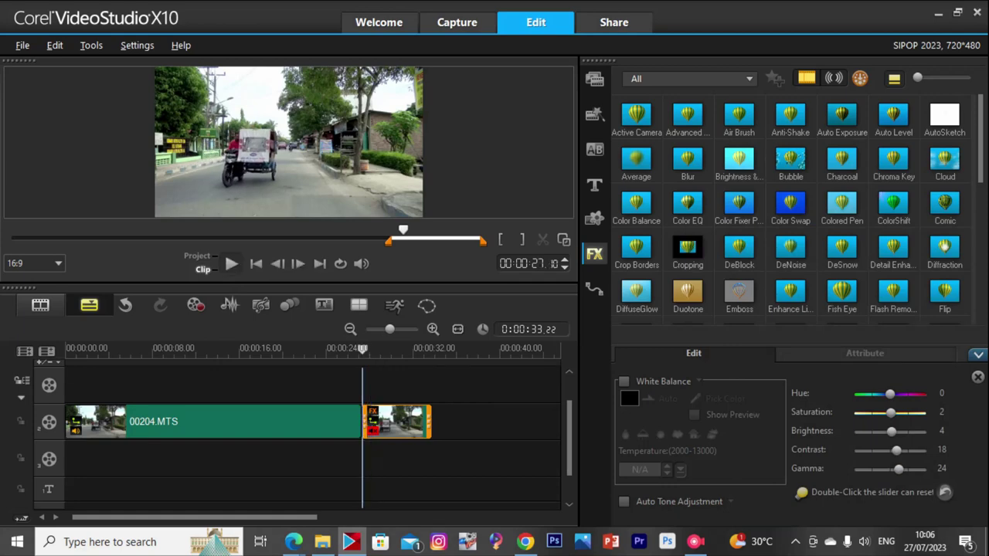
key(Delete)
drag(393, 422, 99, 423)
Switch to the SIPOP folder in File Explorer, preview video 00205 and close the player.
click(322, 542)
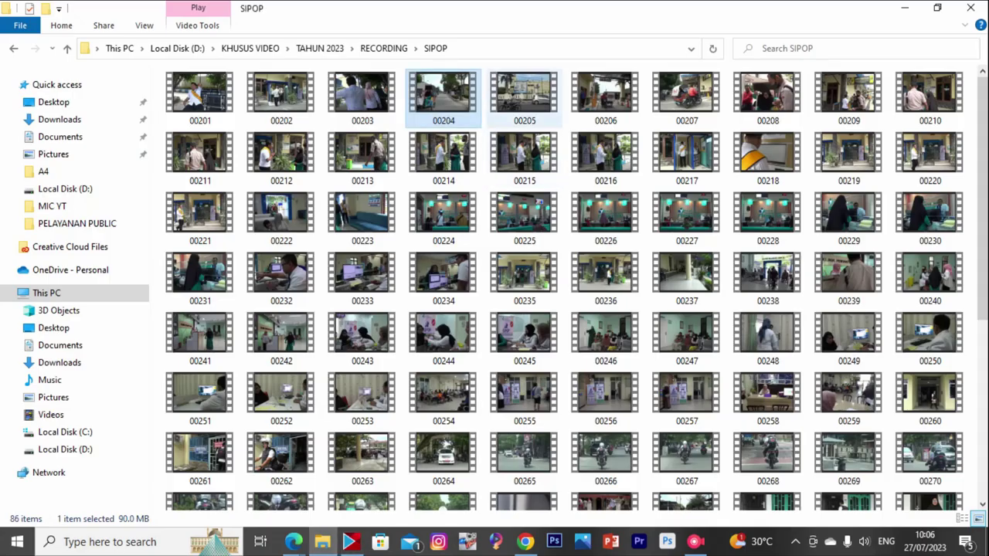
click(524, 97)
double_click(524, 94)
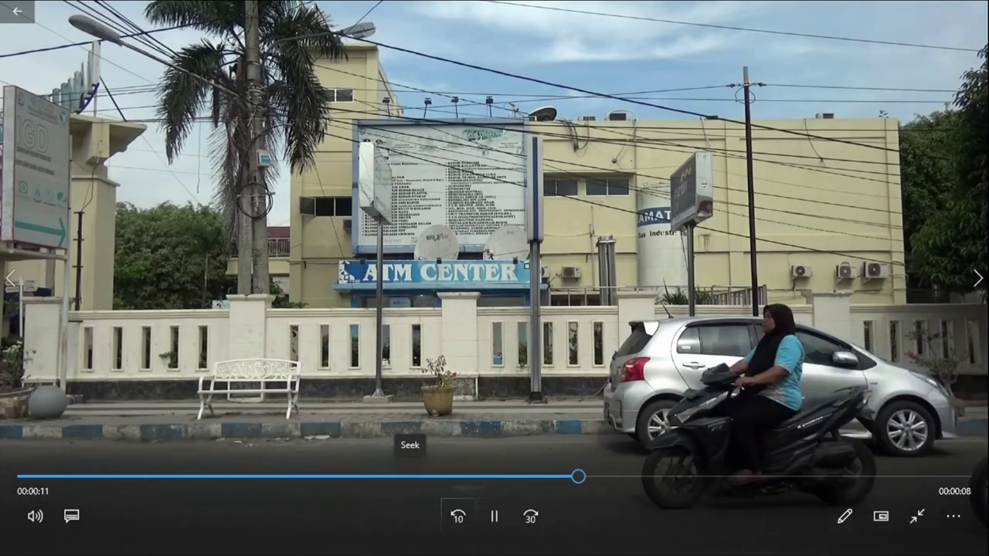
key(space)
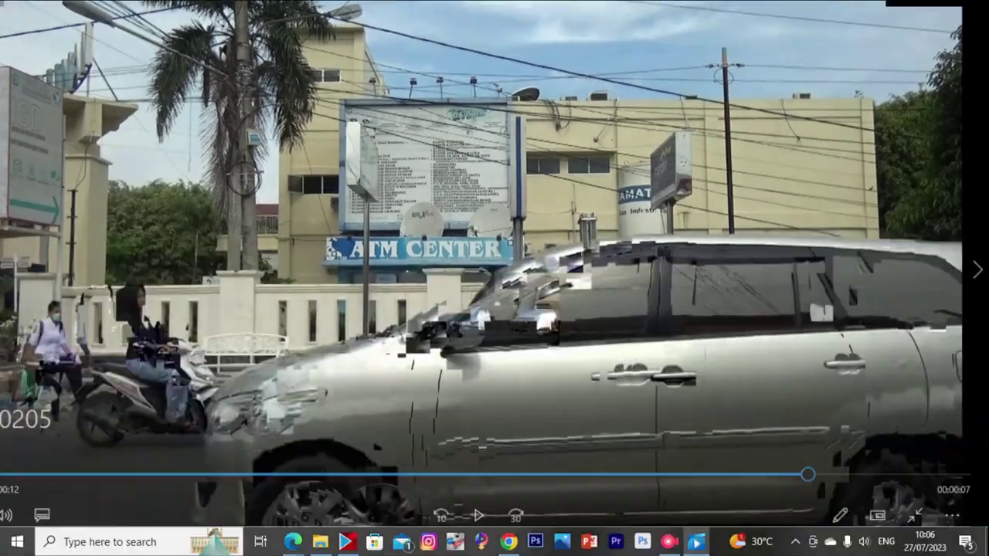
click(971, 9)
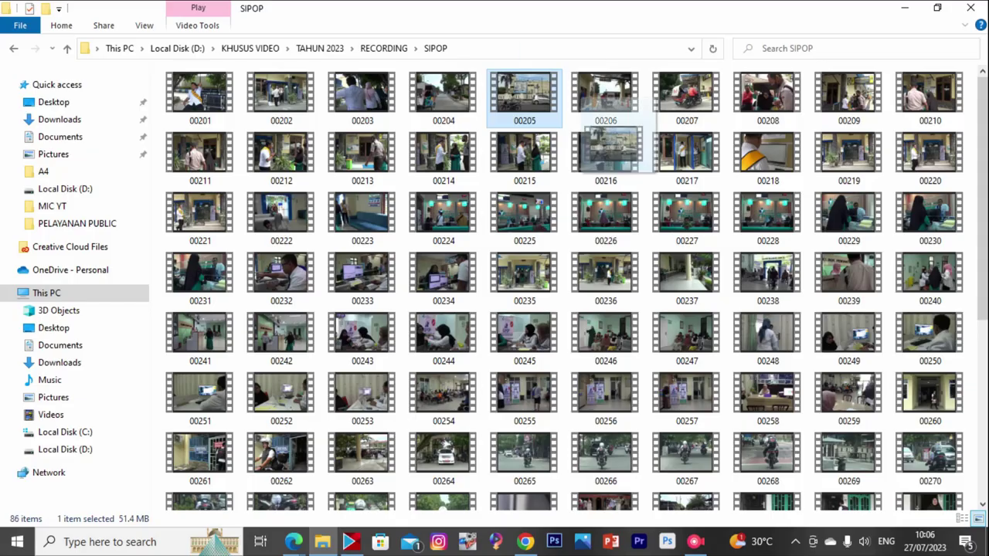
Add video 00205 to the same overlay track directly after the first clip and enlarge it to fill the frame.
drag(614, 147, 99, 417)
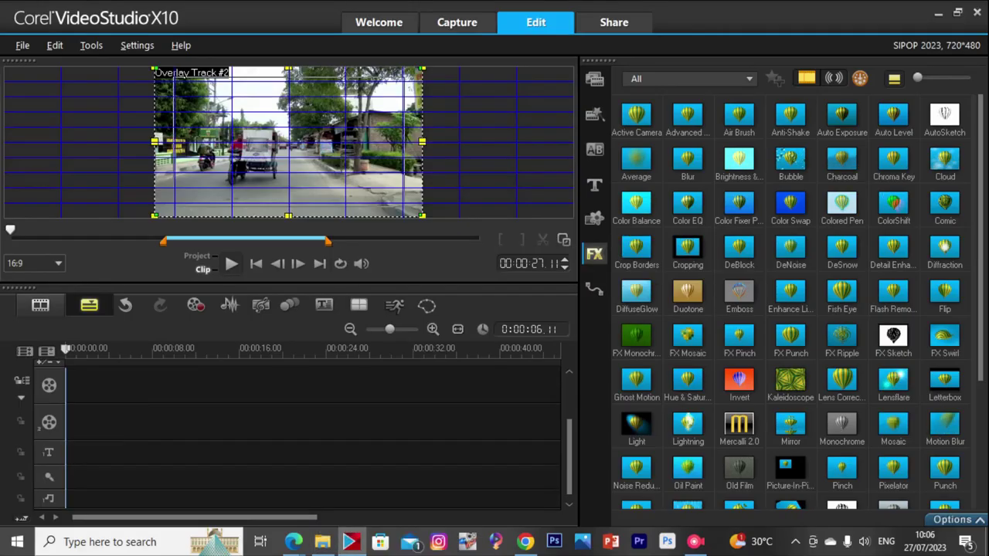
drag(351, 534, 154, 433)
right_click(255, 134)
click(301, 280)
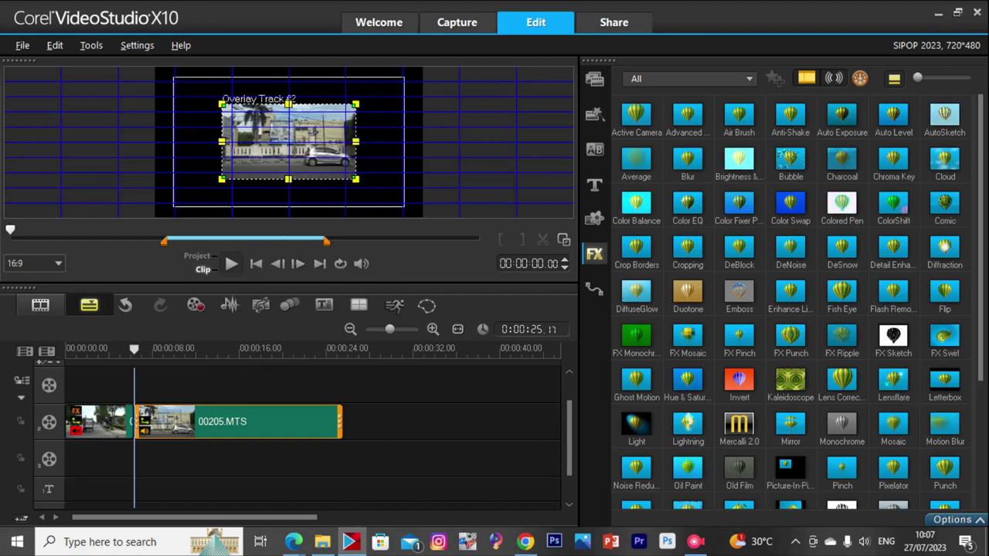
Check the color correction values of the first clip.
double_click(101, 422)
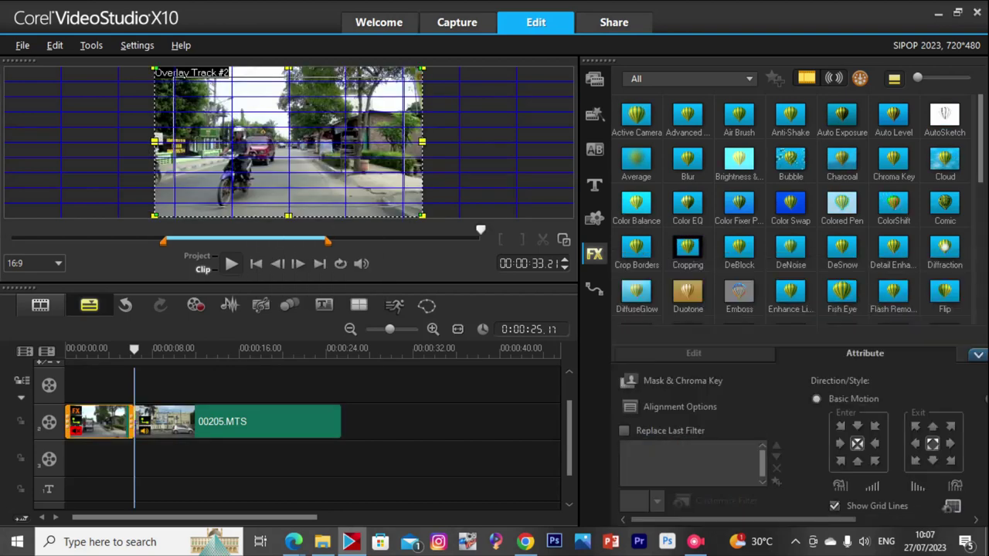
click(693, 353)
click(668, 434)
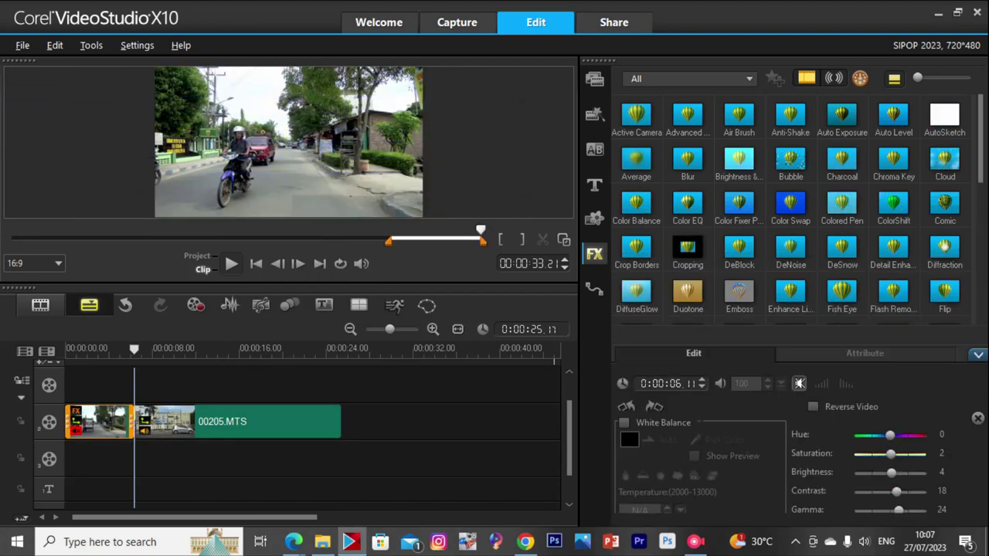
Color-correct the 00205.MTS clip with saturation 2 and brightness 4.
click(232, 422)
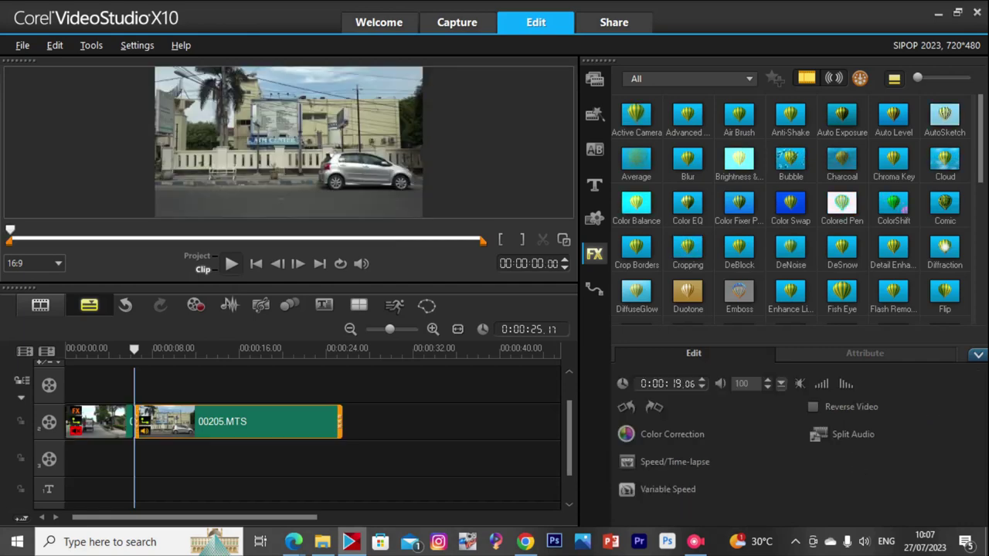
click(672, 435)
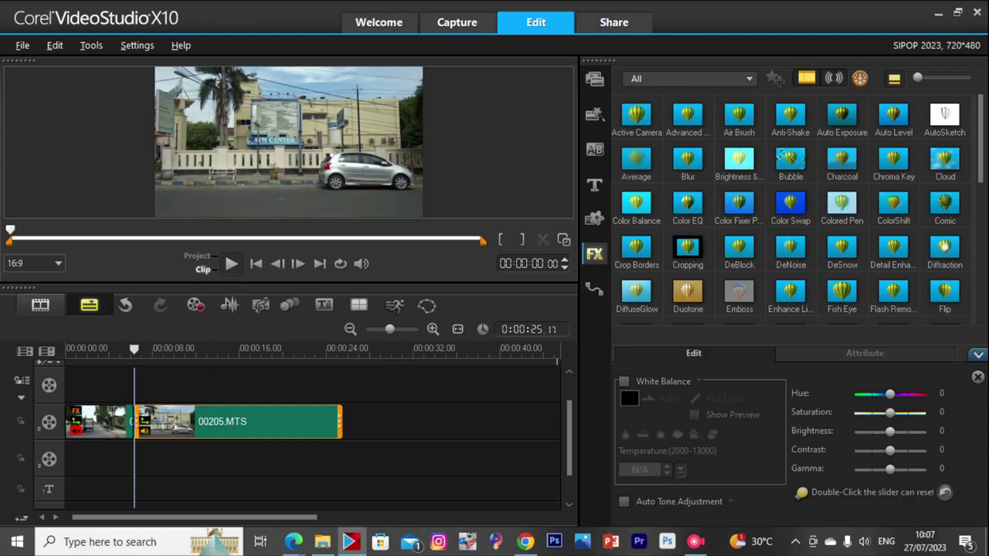
drag(892, 413, 891, 412)
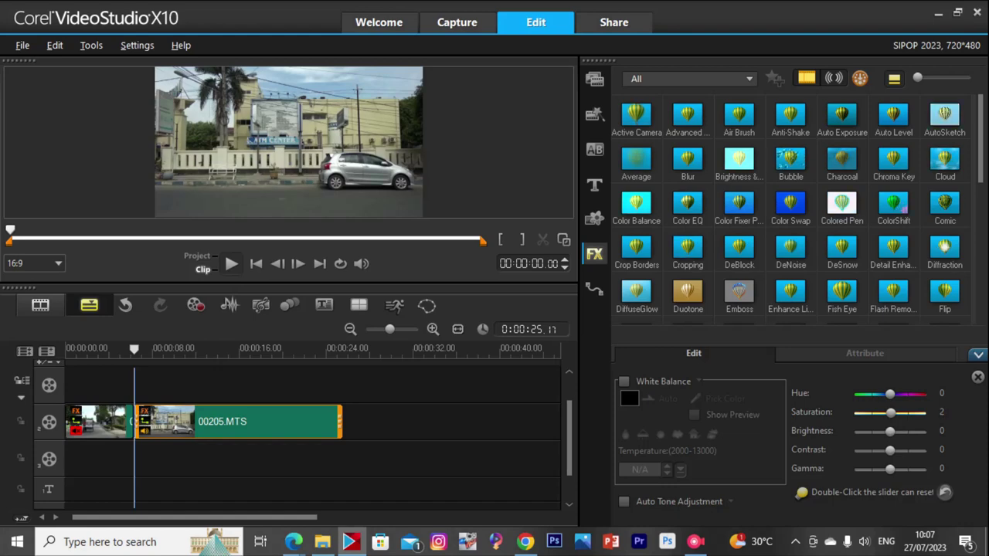
drag(889, 432, 891, 431)
Open the Windows mobile hotspot settings and review the network details and connected devices.
click(794, 540)
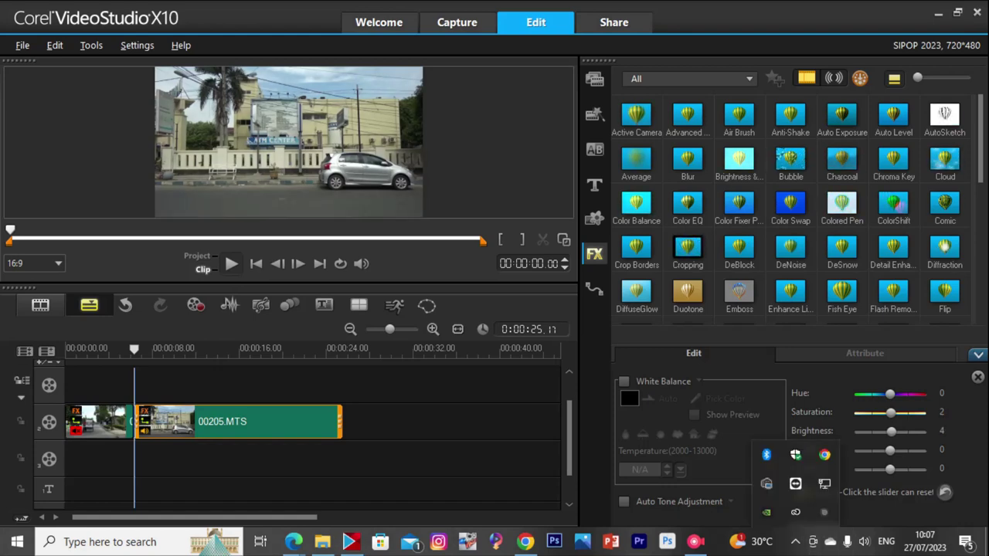
click(824, 483)
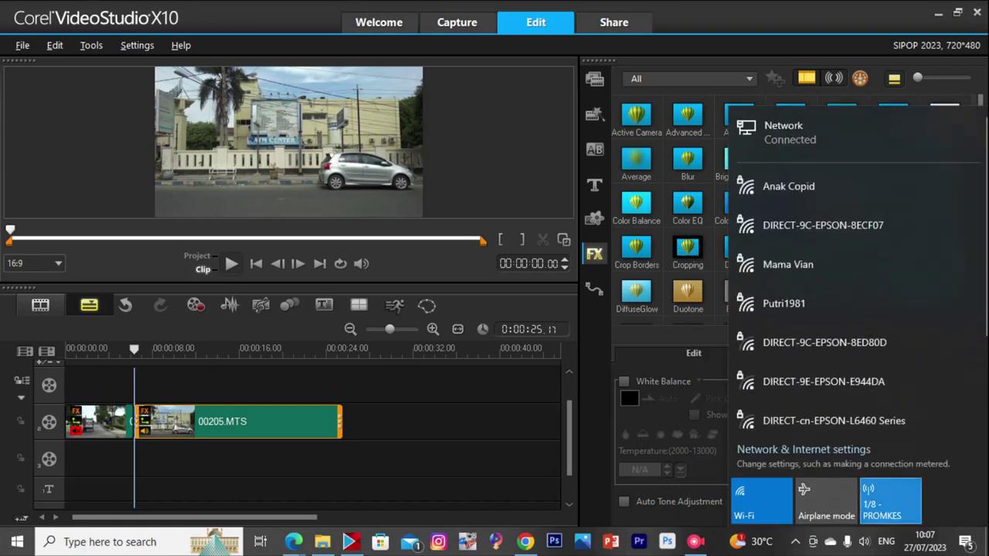
right_click(888, 494)
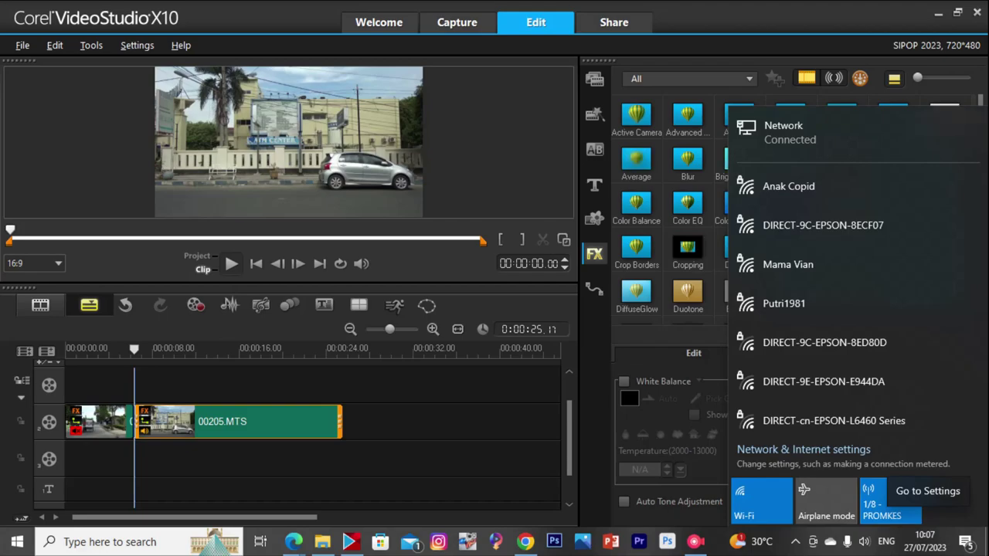
click(927, 490)
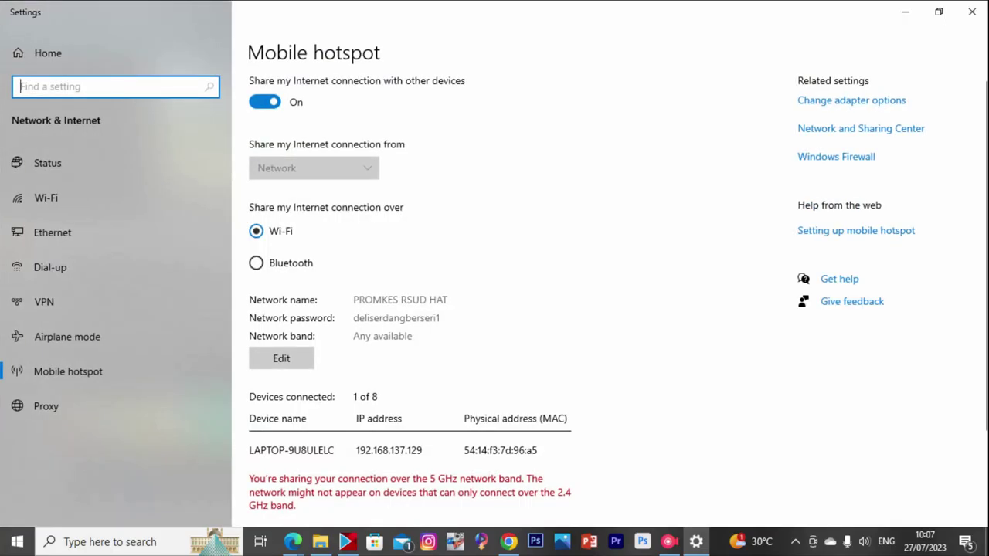
scroll(494, 299, down, 2)
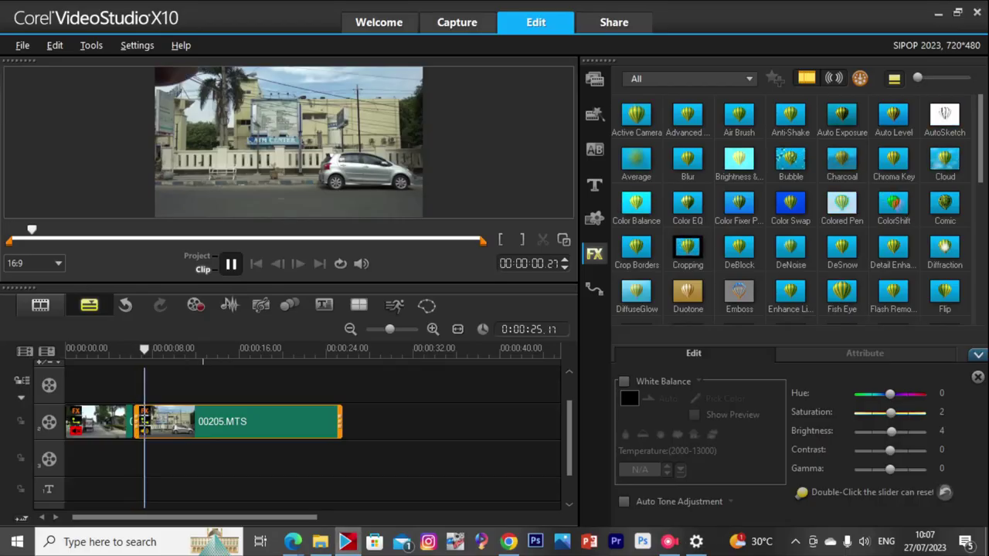
Review the first clip's color correction values again and reselect the 00205.MTS clip.
click(100, 422)
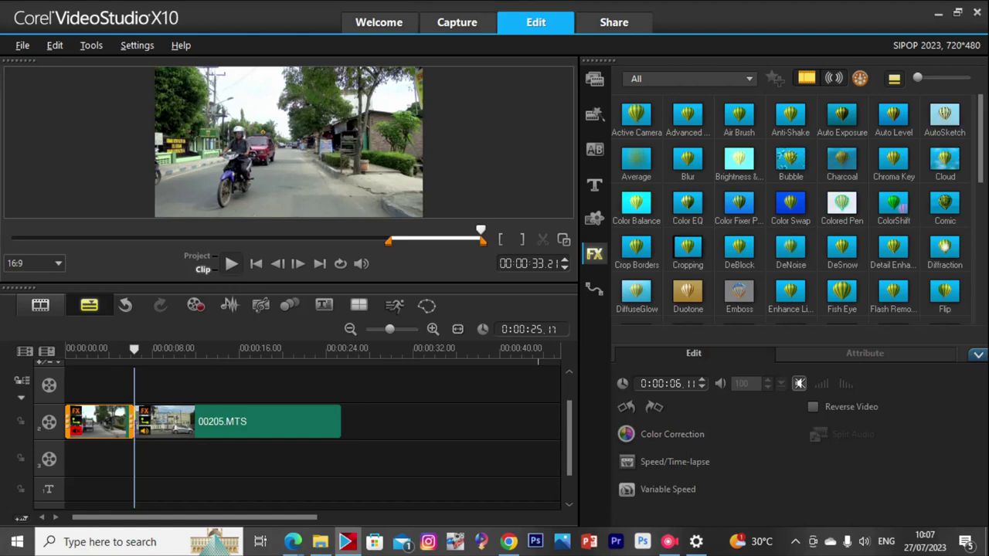
click(670, 434)
click(232, 422)
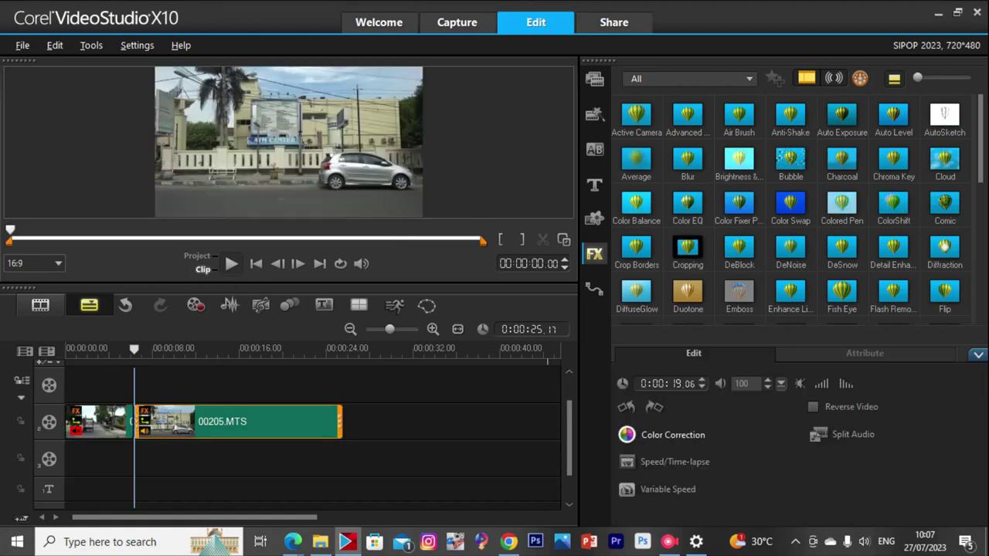
Set the 00205.MTS clip's color correction contrast to 18 and gamma to 24.
click(671, 434)
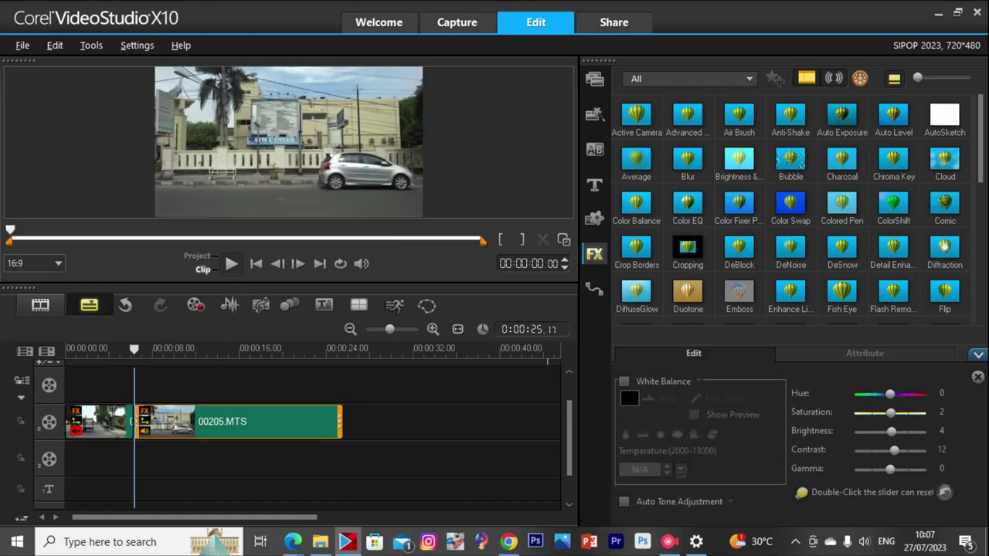
drag(894, 450, 898, 470)
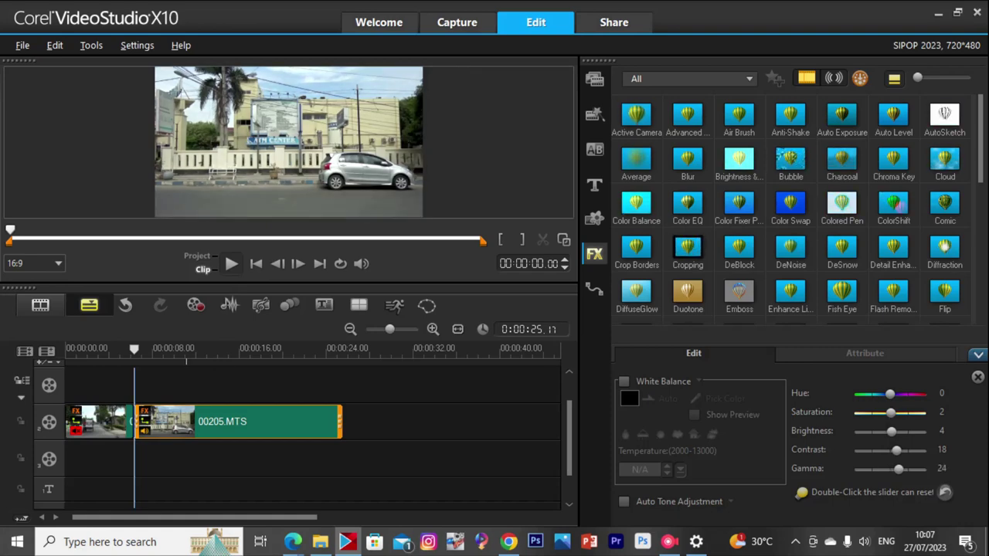
Split the 00205.MTS clip at 00:00:17.06, delete its first part and move the remainder against the first clip.
drag(144, 352, 253, 373)
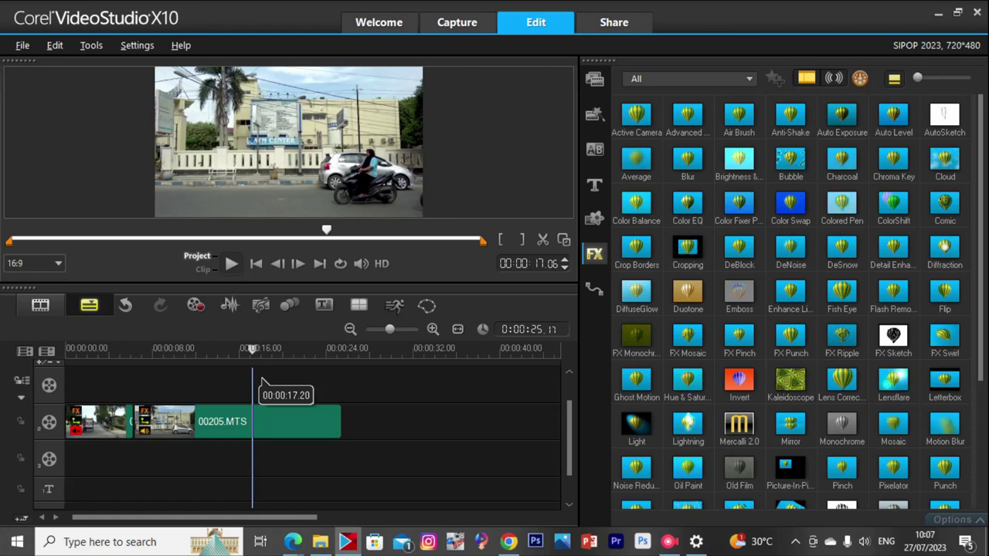
click(263, 420)
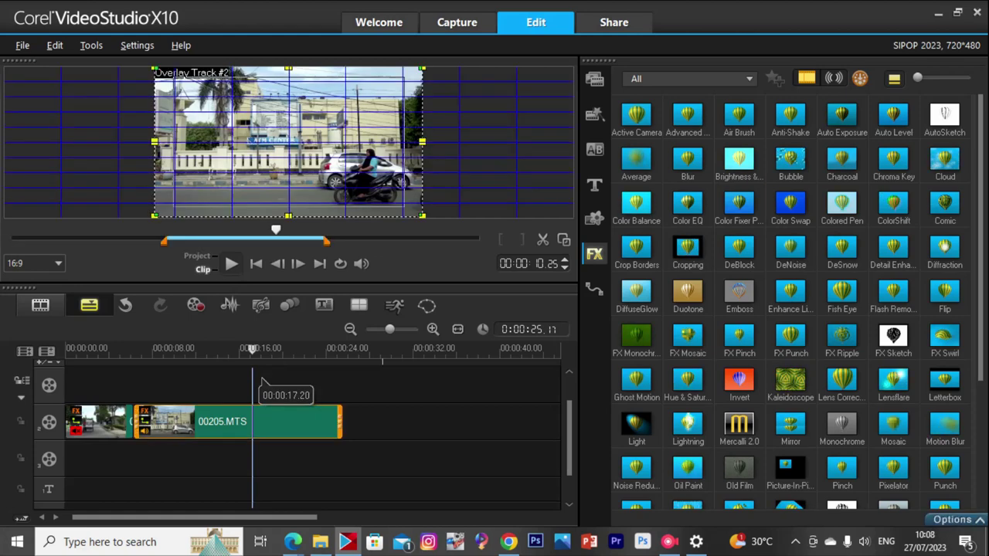
key(s)
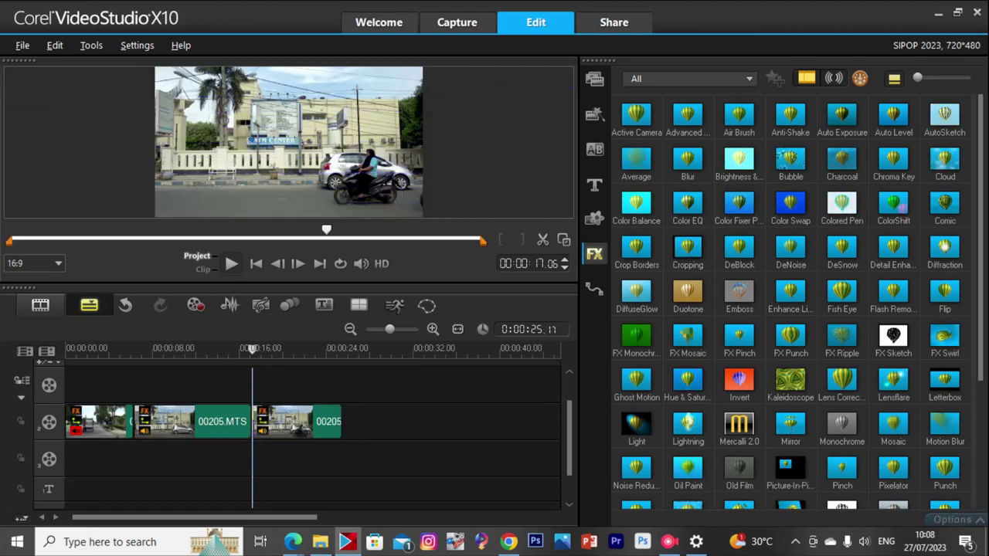
key(Delete)
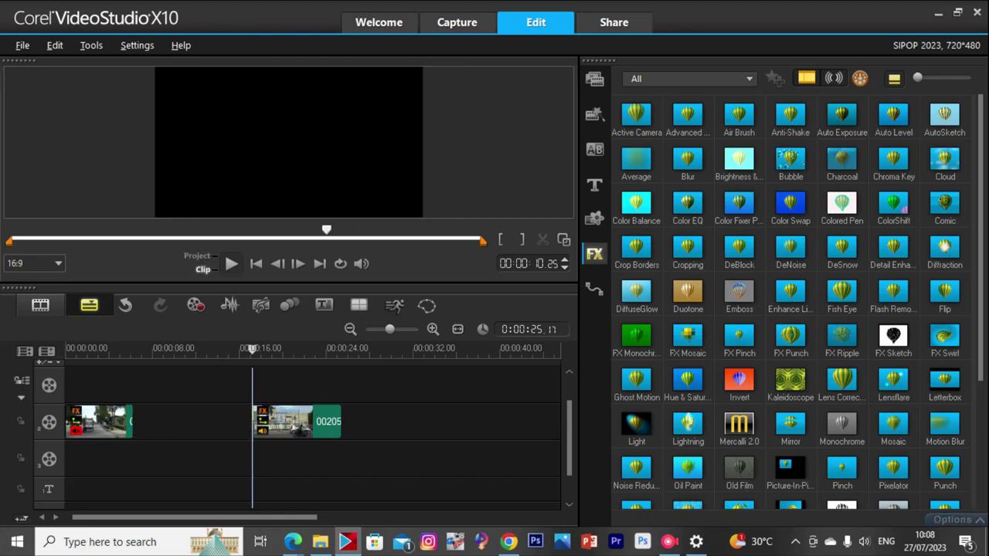
drag(293, 421, 176, 420)
Preview the remaining 00205.MTS clip, split it at 00:00:09.22 and delete the part after the cut.
key(space)
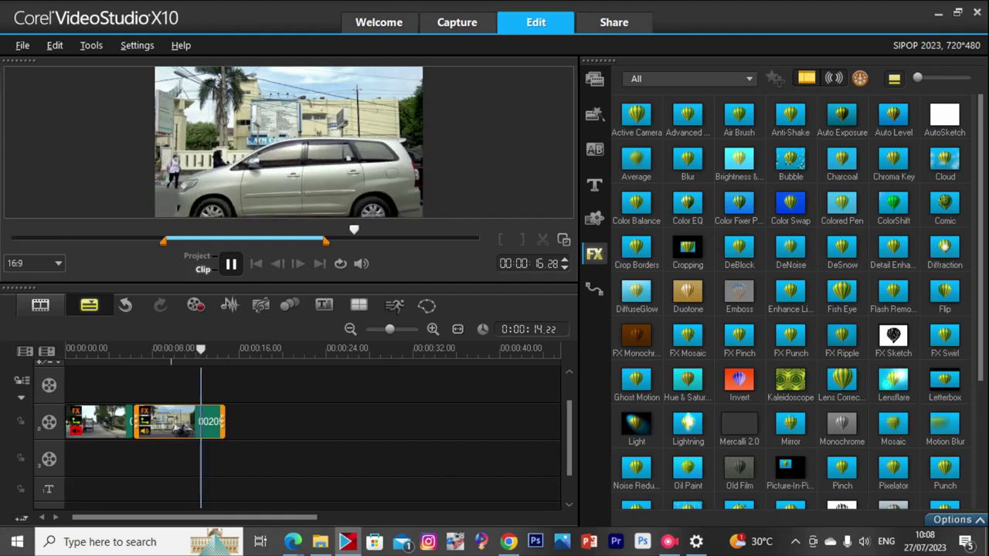
click(230, 263)
click(158, 348)
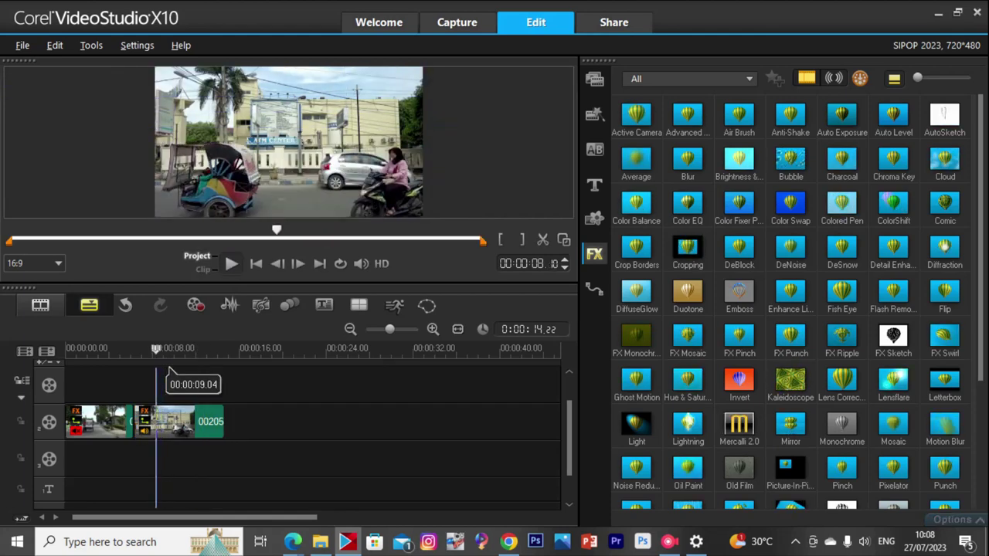
click(150, 348)
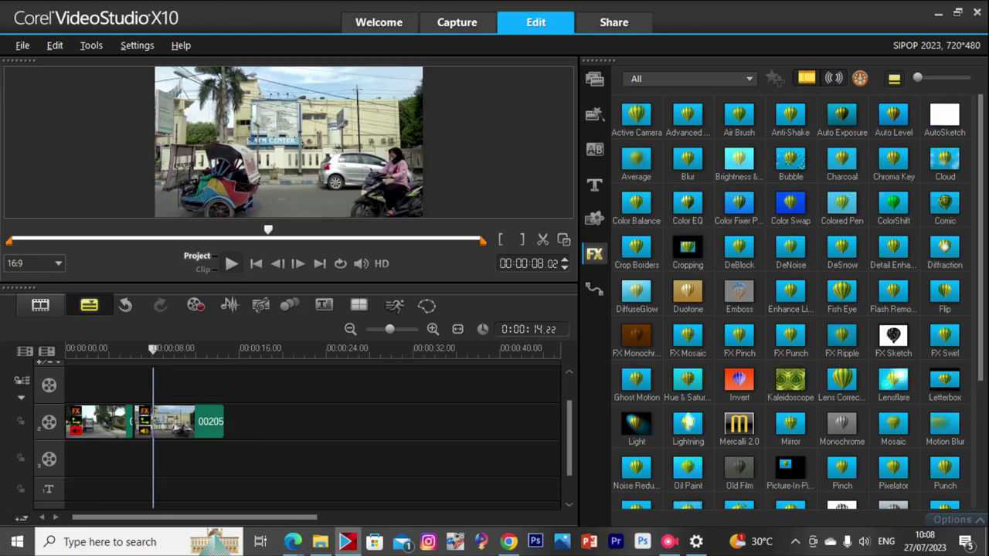
drag(150, 349, 170, 349)
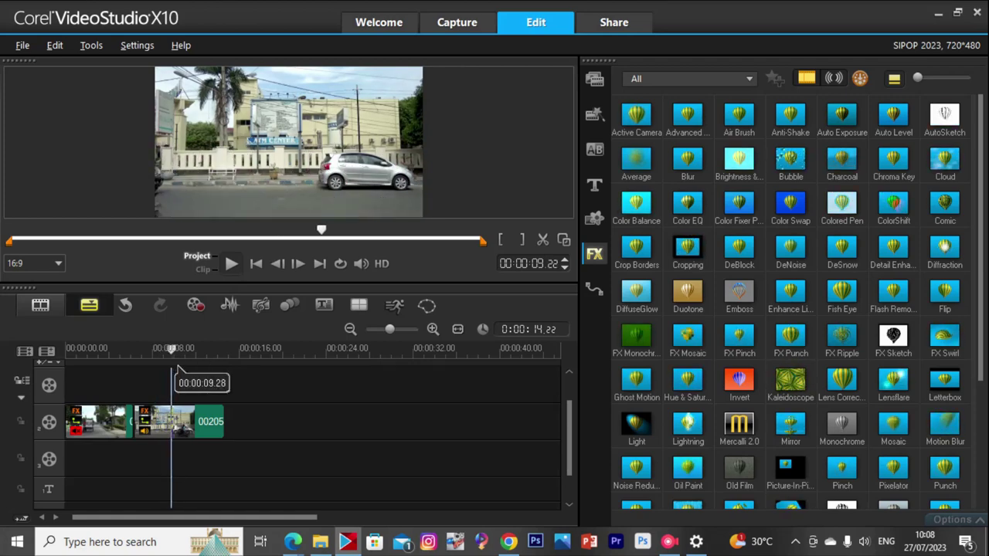
click(543, 239)
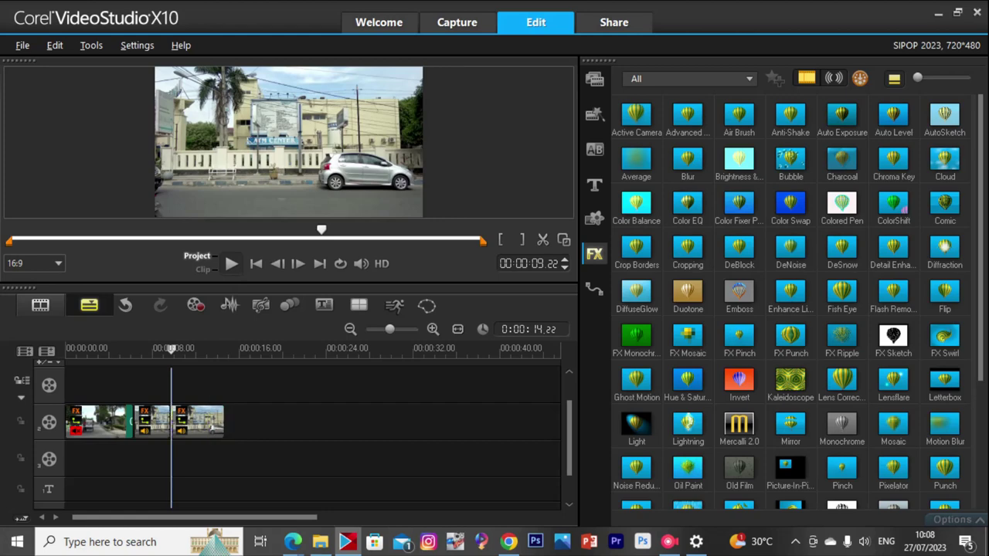
click(198, 421)
key(Delete)
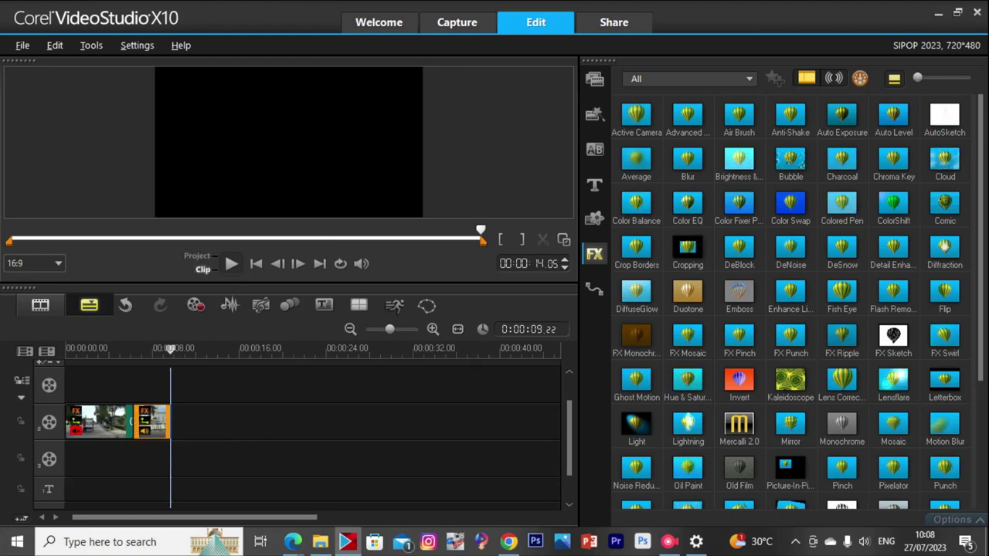
Mute the trimmed 00205.MTS clip and slow its playback speed to a duration of 0:00:04.26.
right_click(145, 422)
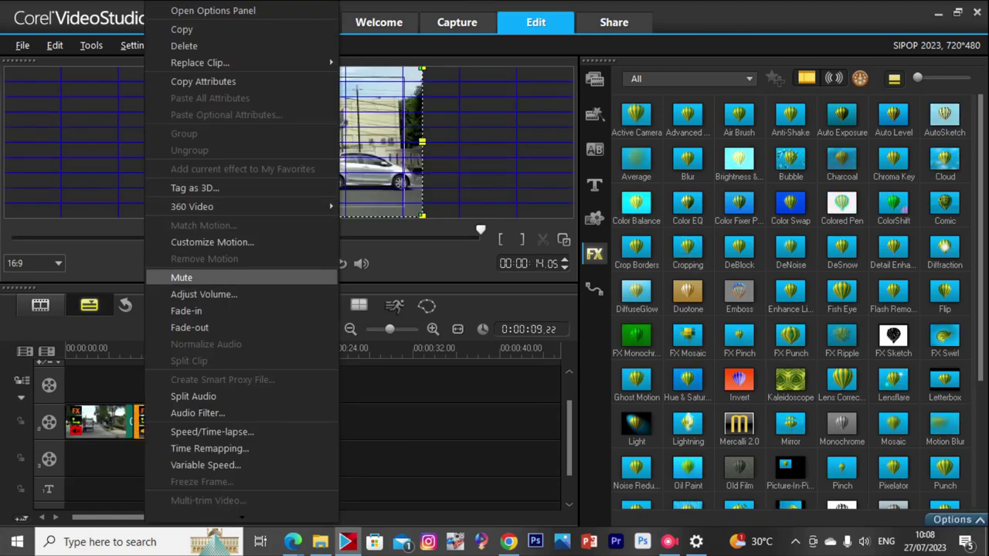
click(184, 277)
click(958, 520)
click(694, 353)
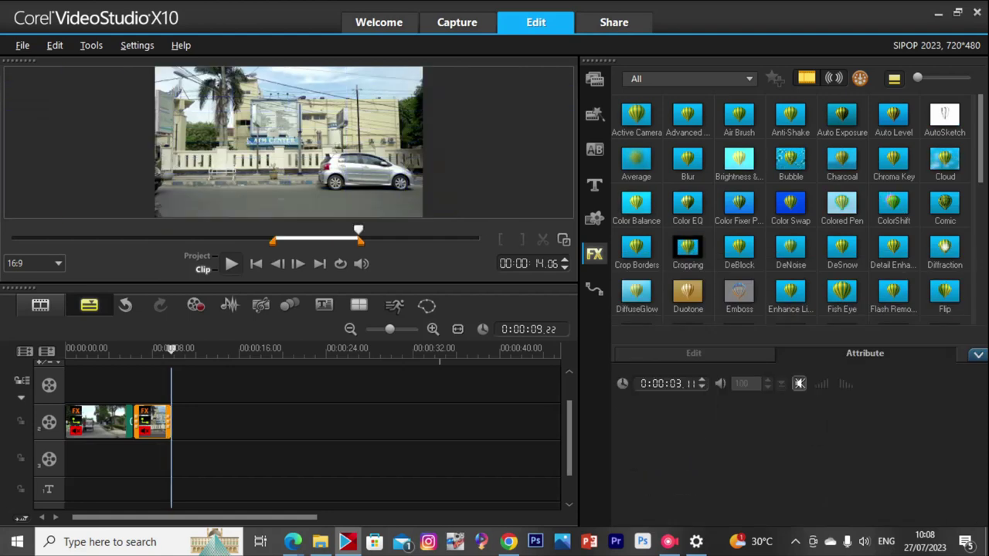
click(675, 462)
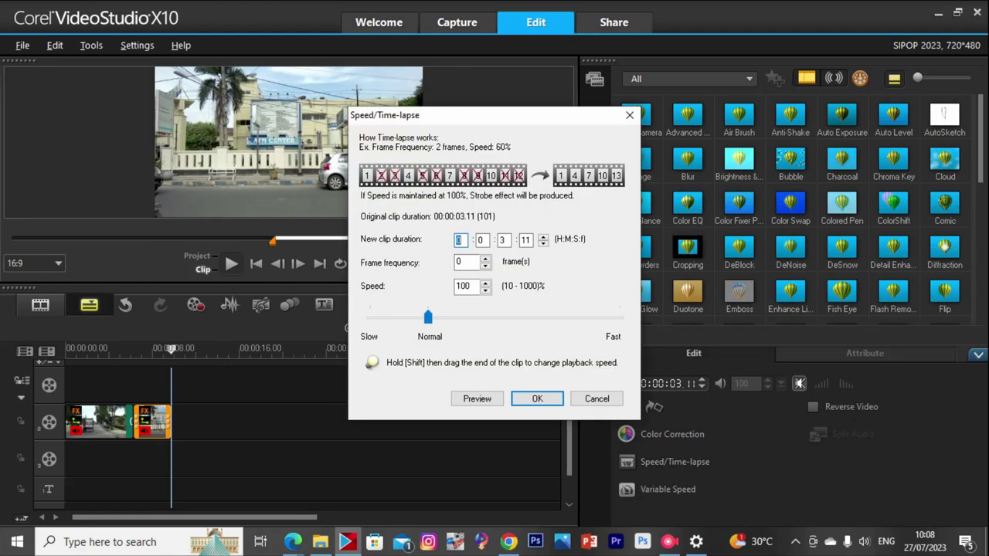
drag(428, 318, 407, 317)
key(Return)
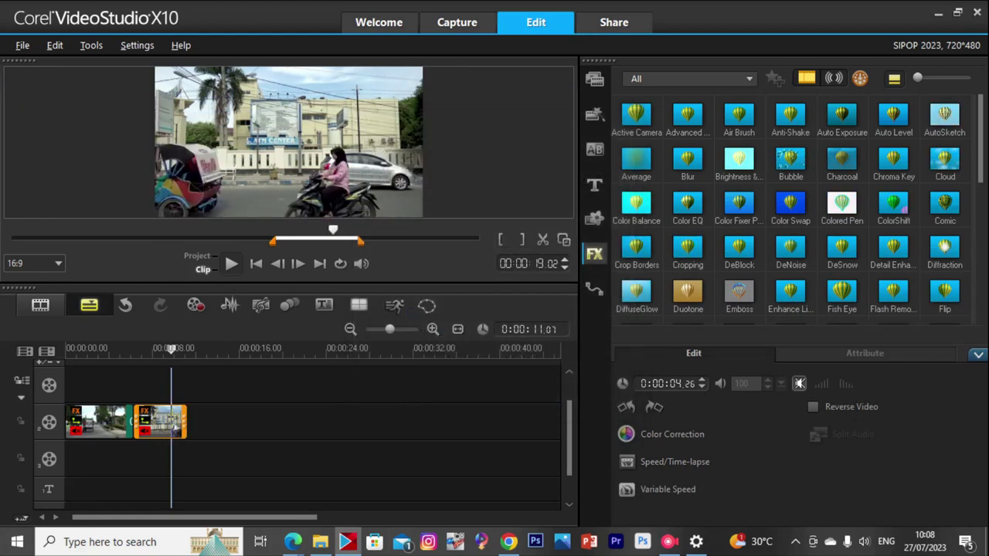
Play back the slowed second clip and the transition from the first clip into it.
click(130, 354)
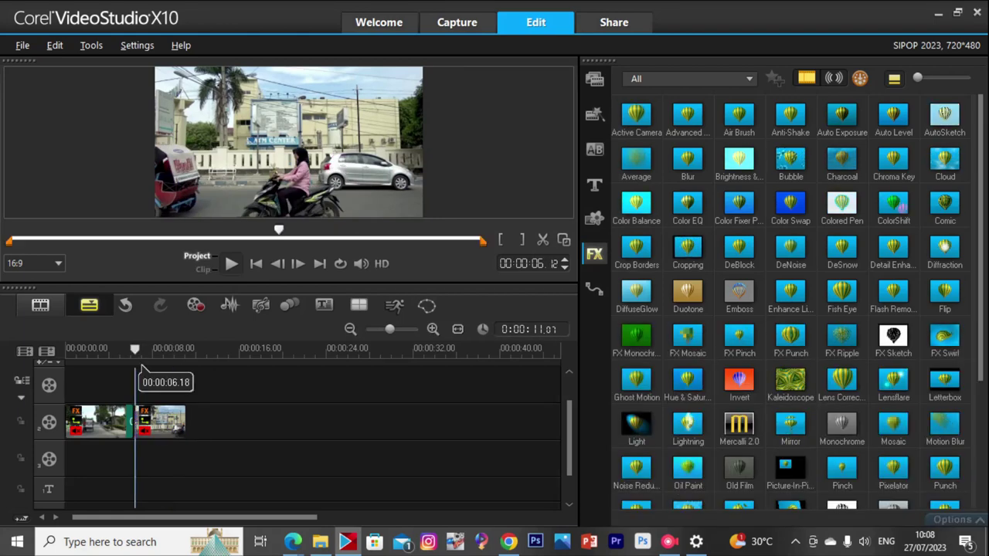
key(space)
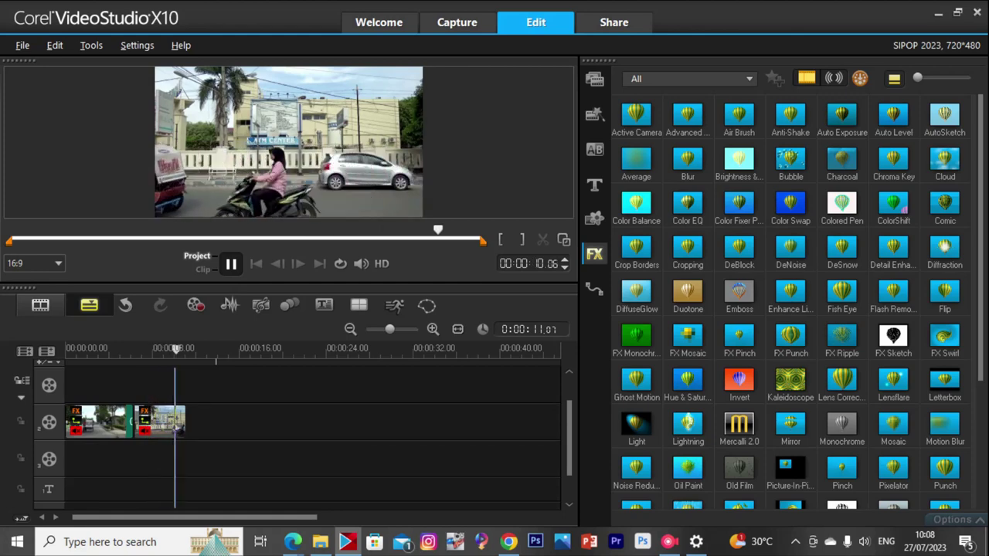
click(123, 357)
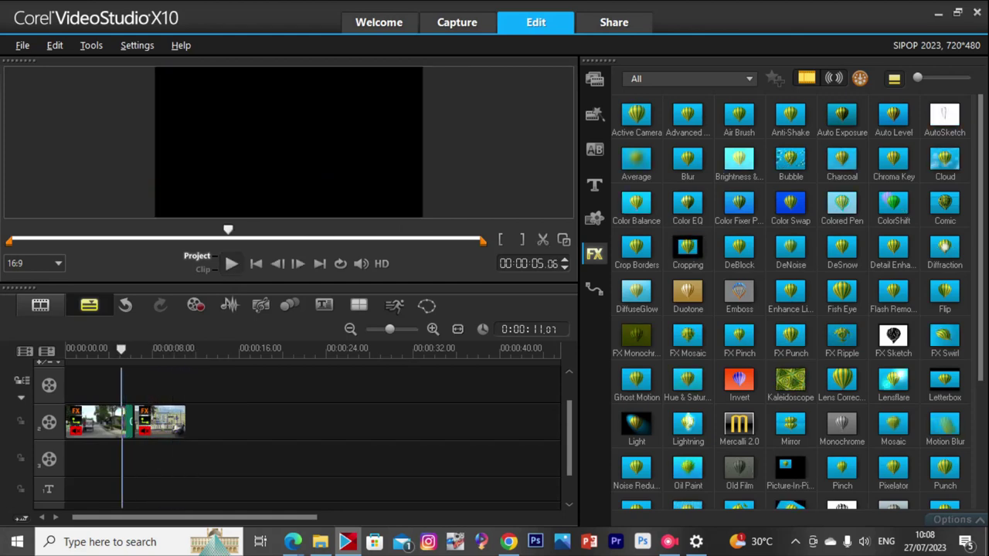
key(space)
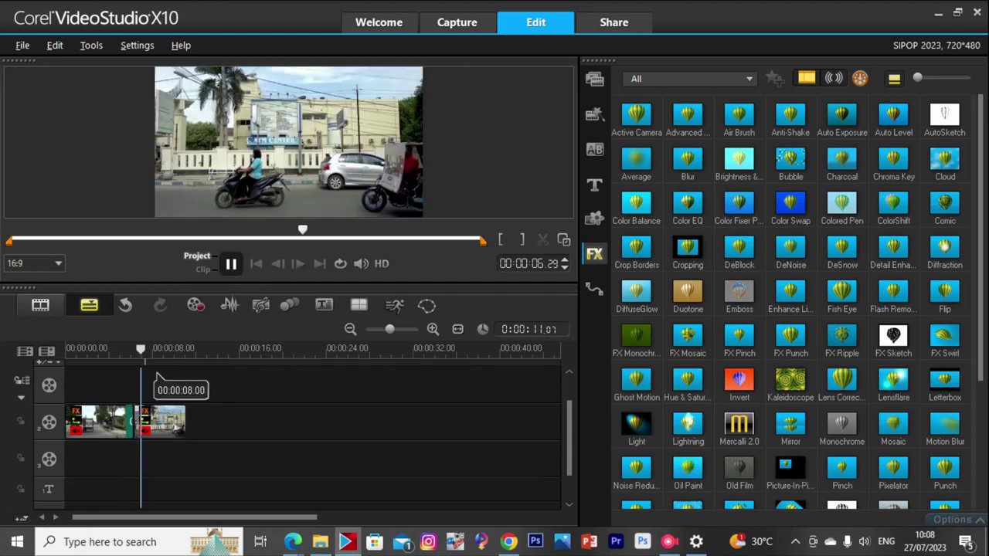
click(109, 357)
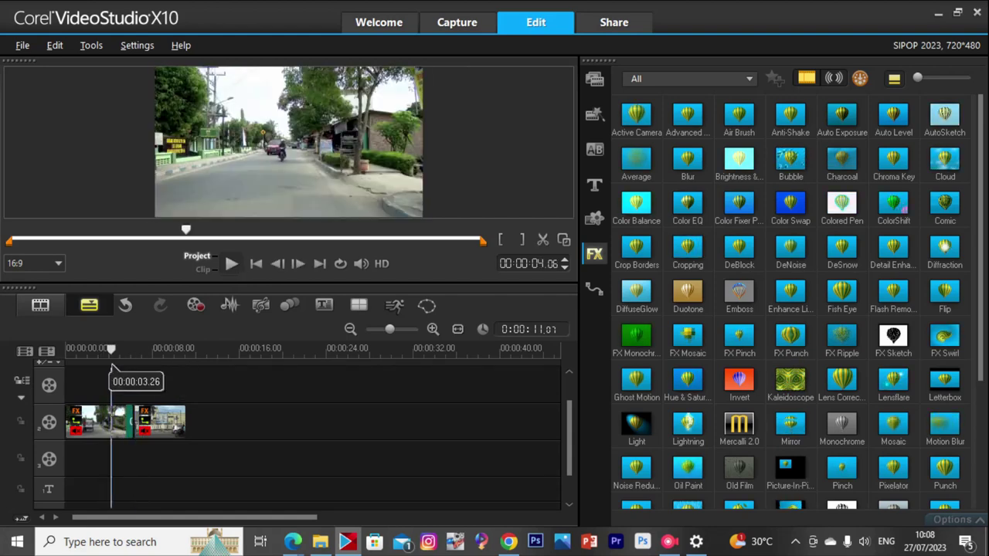
Split the first clip at 00:00:03.28, delete its tail and move the second clip up to close the gap.
drag(112, 351, 91, 351)
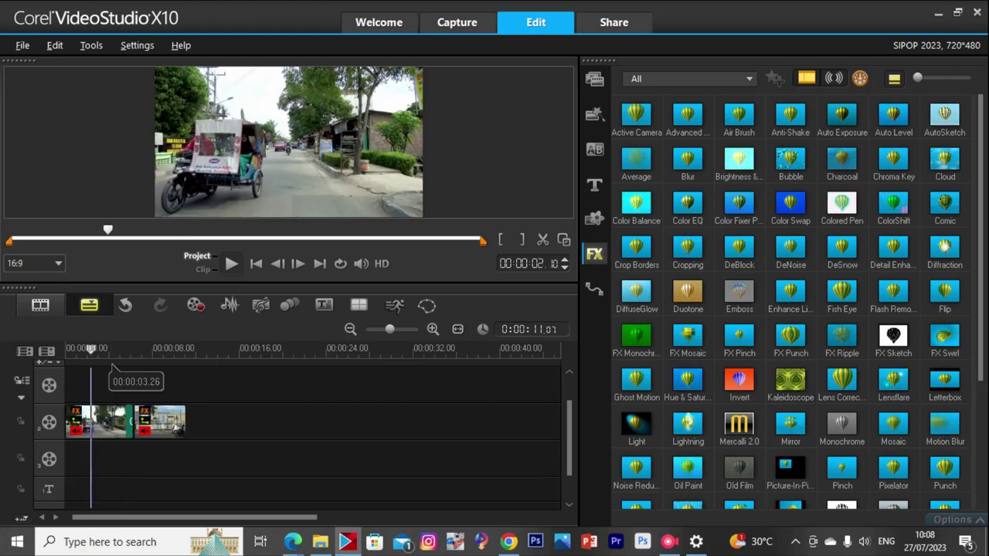
key(space)
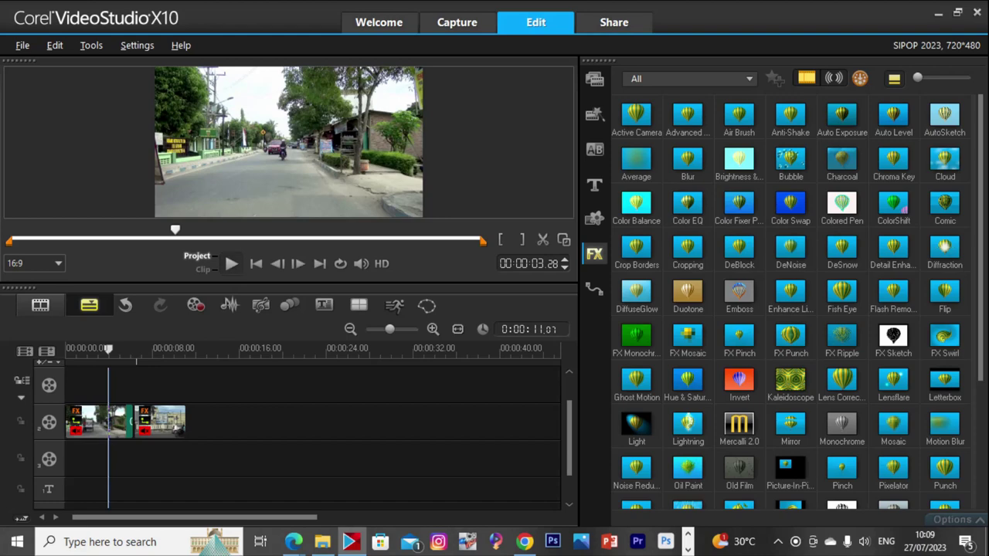
key(ctrl+i)
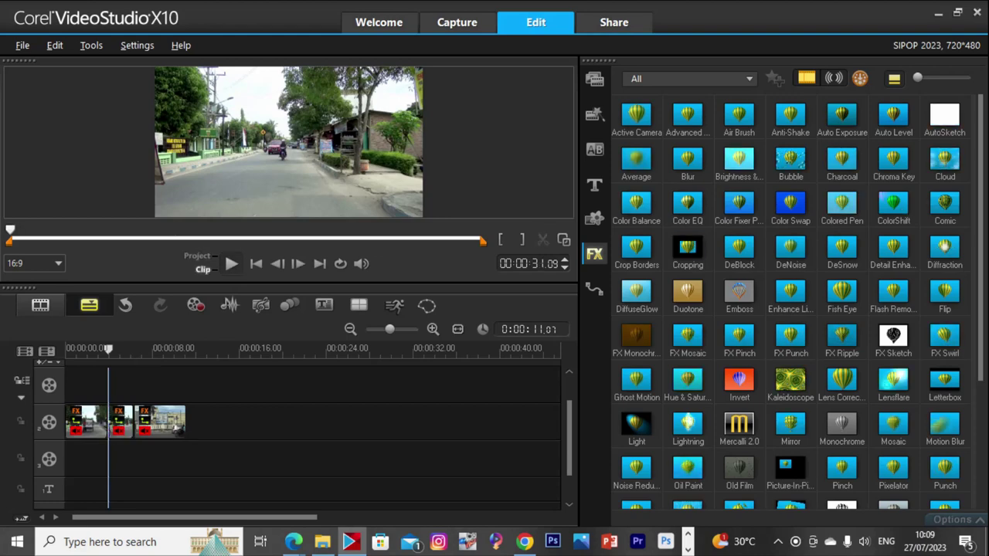
key(Delete)
mouse_move(161, 422)
mouse_down()
mouse_move(135, 422)
mouse_move(148, 427)
mouse_up()
Cut off the first clip's opening at 00:00:00.28 and move both clips together to the start of the timeline.
click(106, 350)
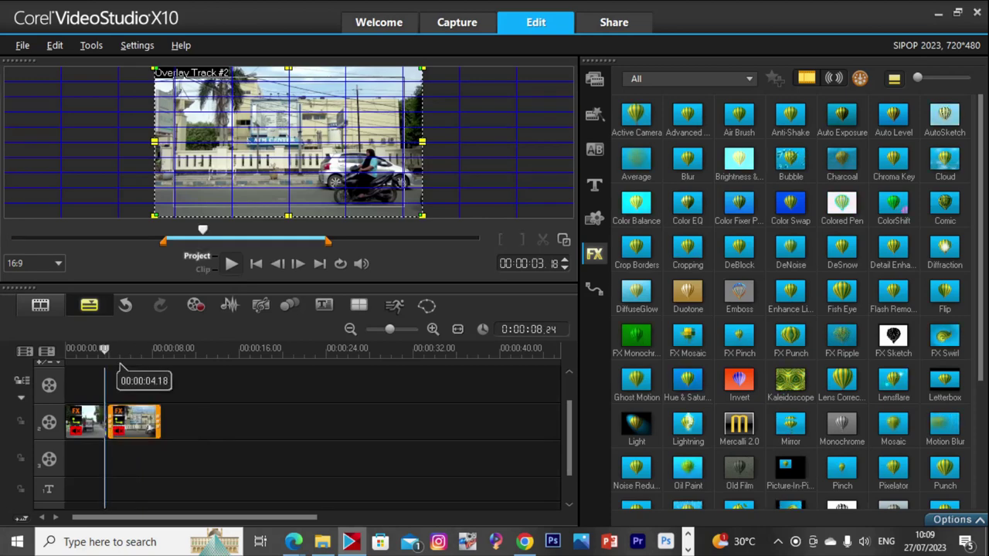
click(67, 350)
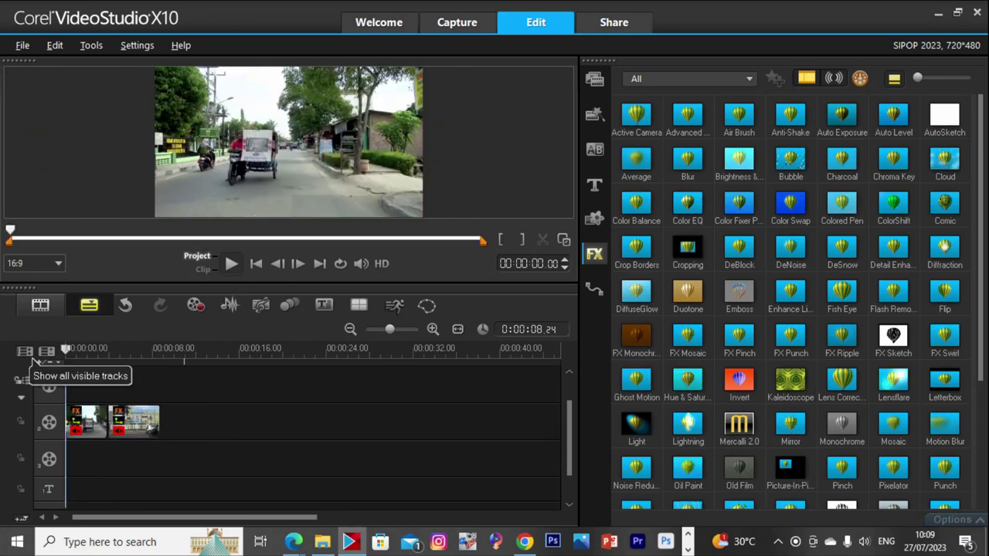
key(space)
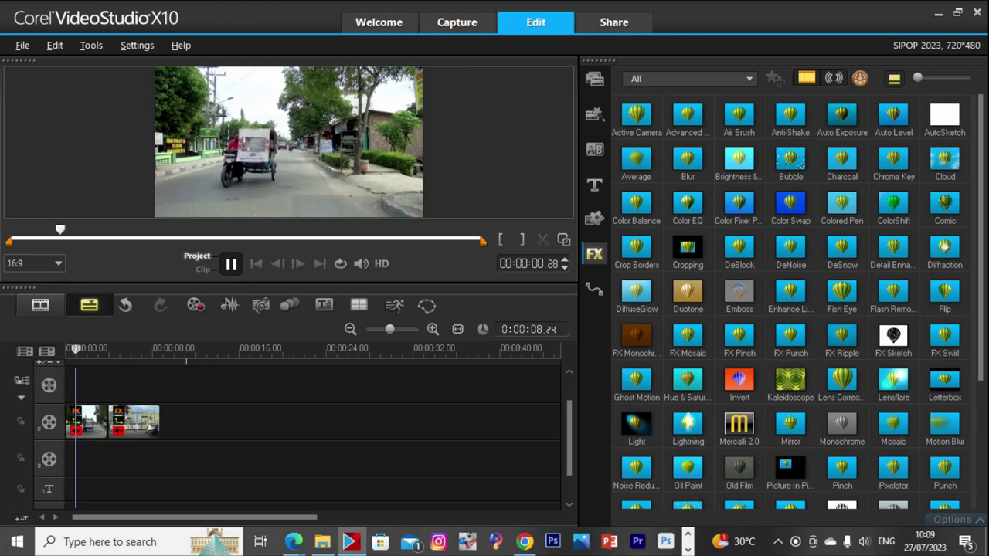
key(space)
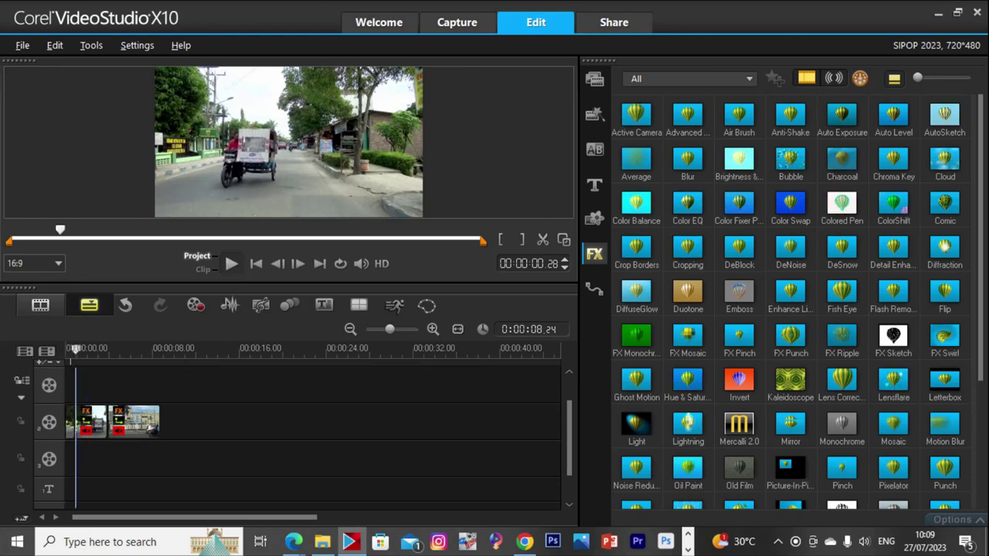
click(70, 422)
key(Delete)
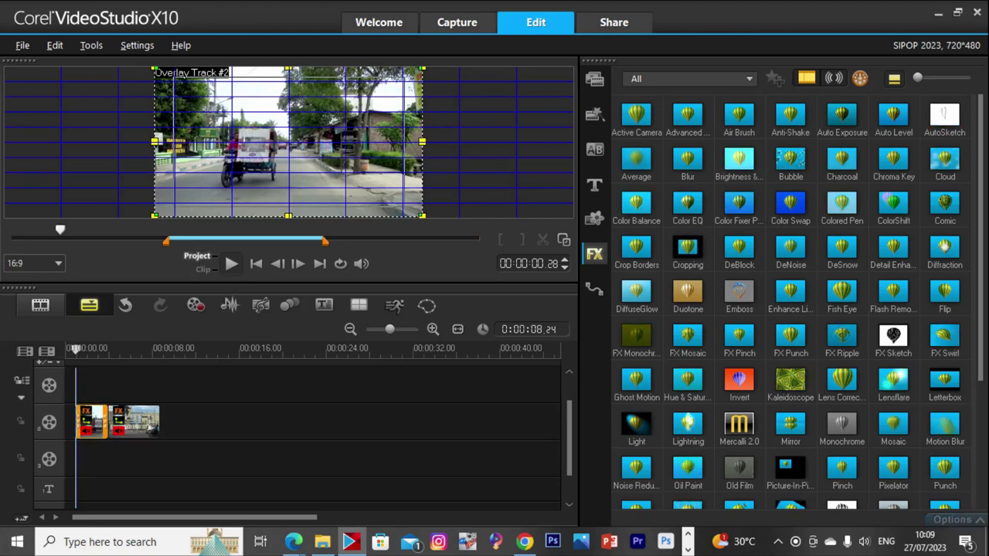
shift+click(129, 421)
drag(124, 421, 111, 422)
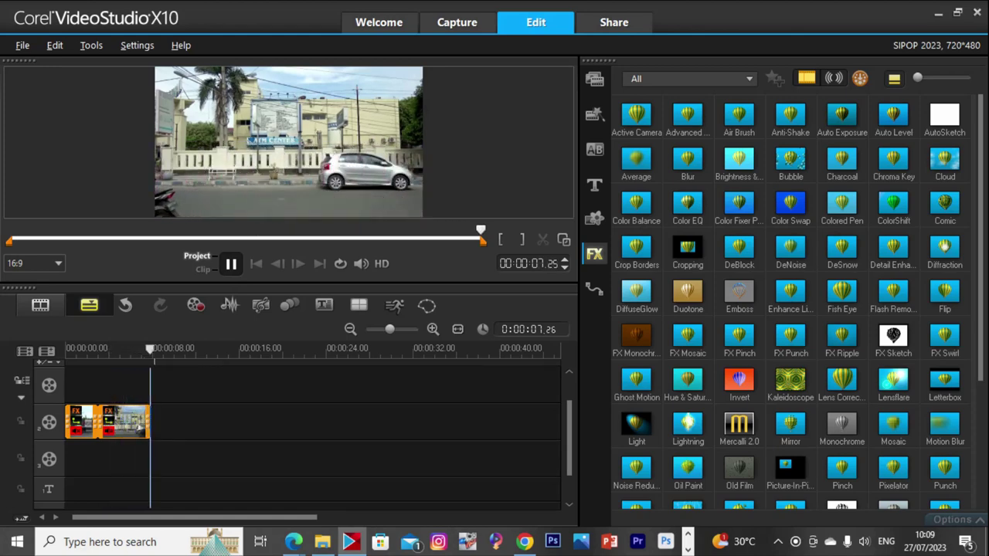
Preview the end of the second clip and trim away everything after about 00:00:06.22.
drag(150, 350, 133, 350)
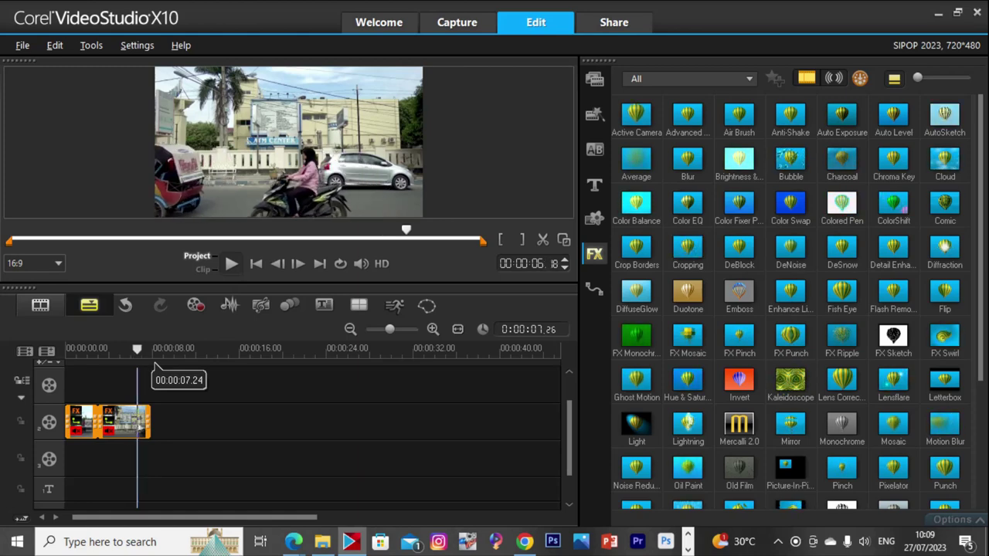
click(201, 417)
click(135, 350)
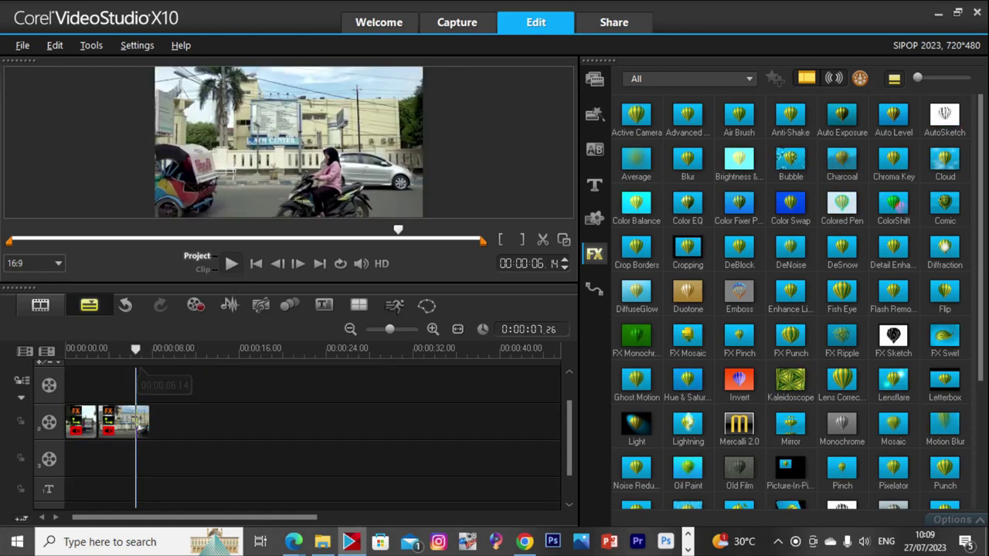
key(space)
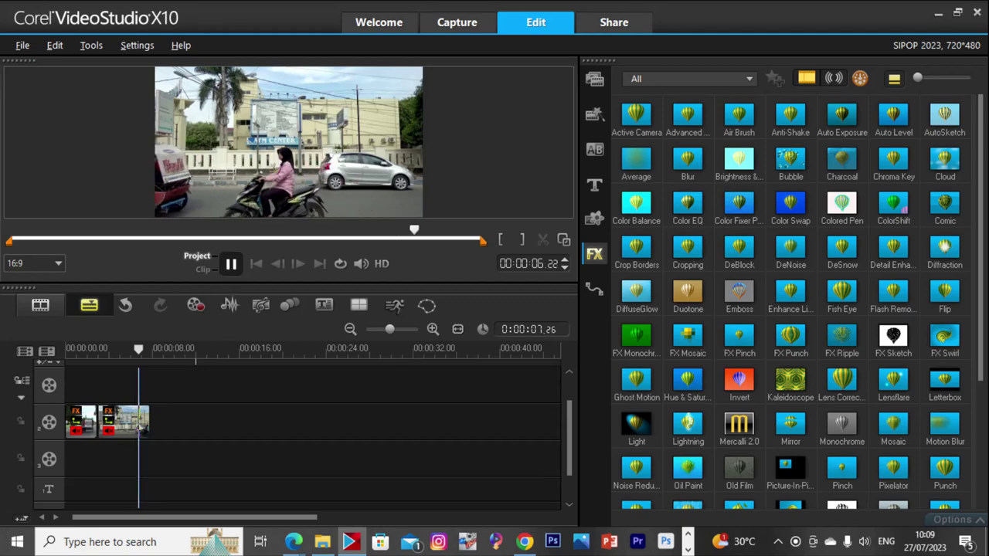
key(space)
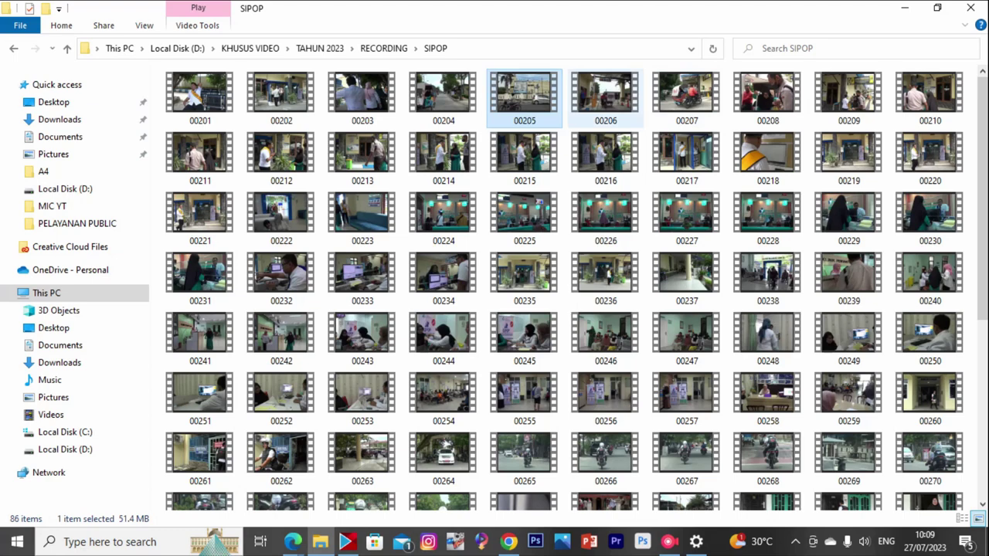
Add video 00206 from the SIPOP folder in File Explorer to the overlay track, directly after the second clip.
click(606, 98)
drag(605, 93, 154, 429)
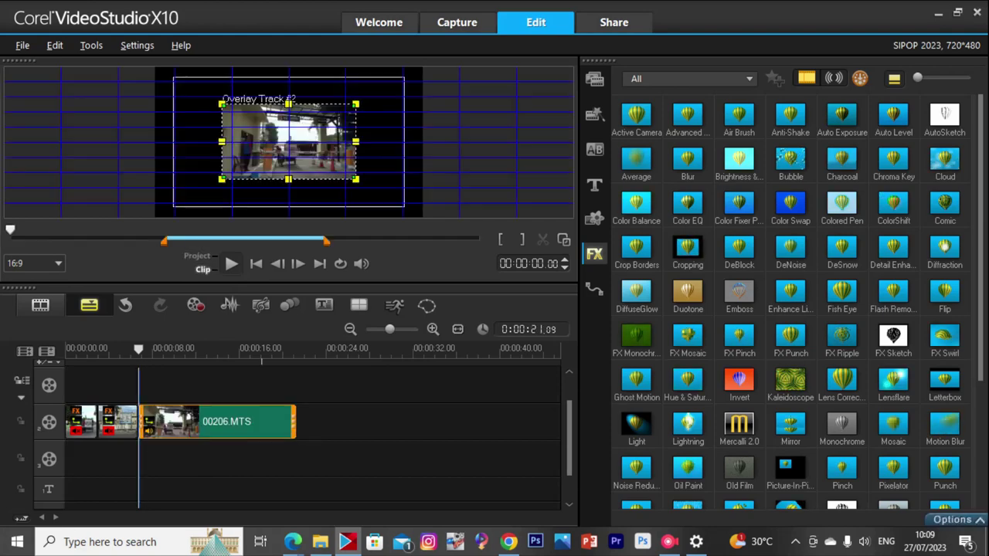
Fit clip 00206 to the screen and examine the second clip's color correction values.
right_click(302, 138)
click(353, 278)
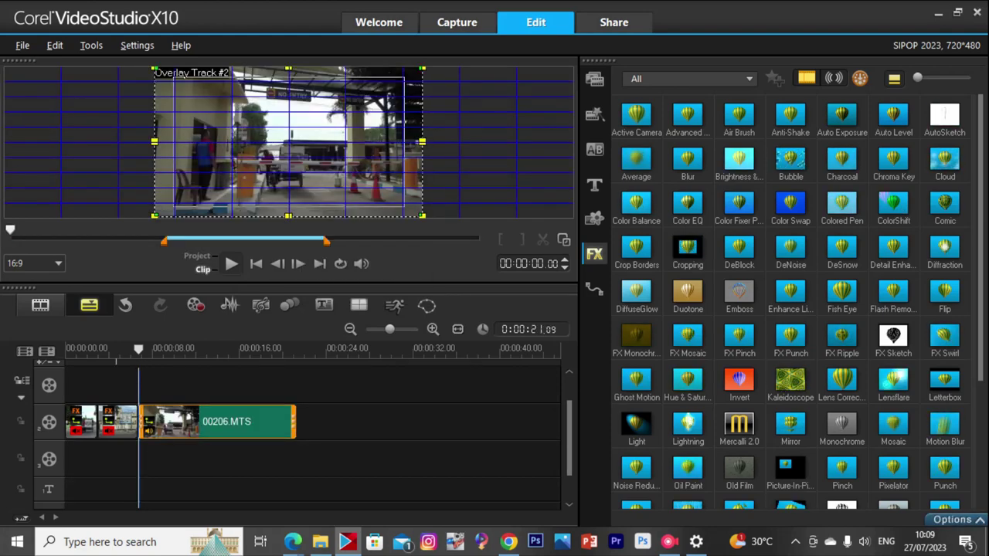
double_click(119, 422)
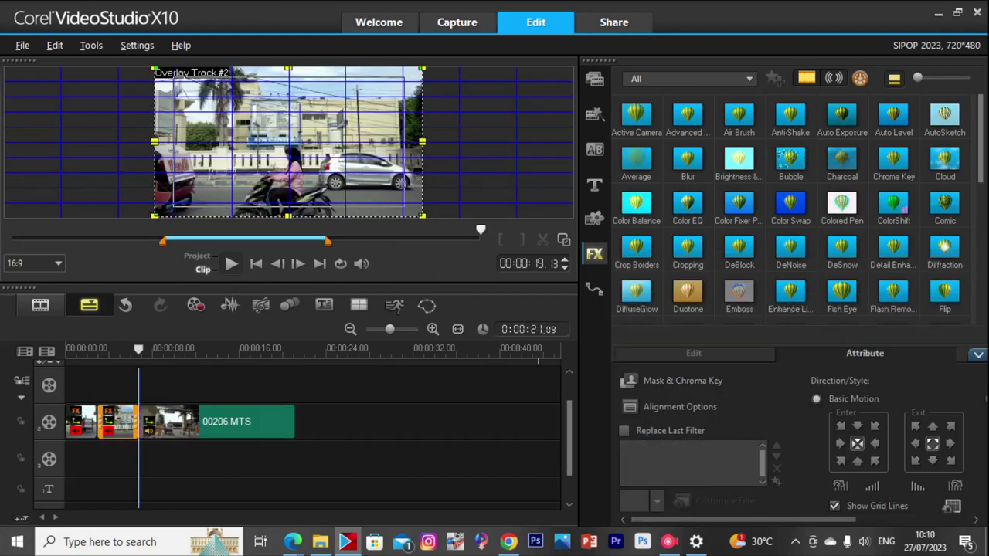
click(693, 353)
click(673, 434)
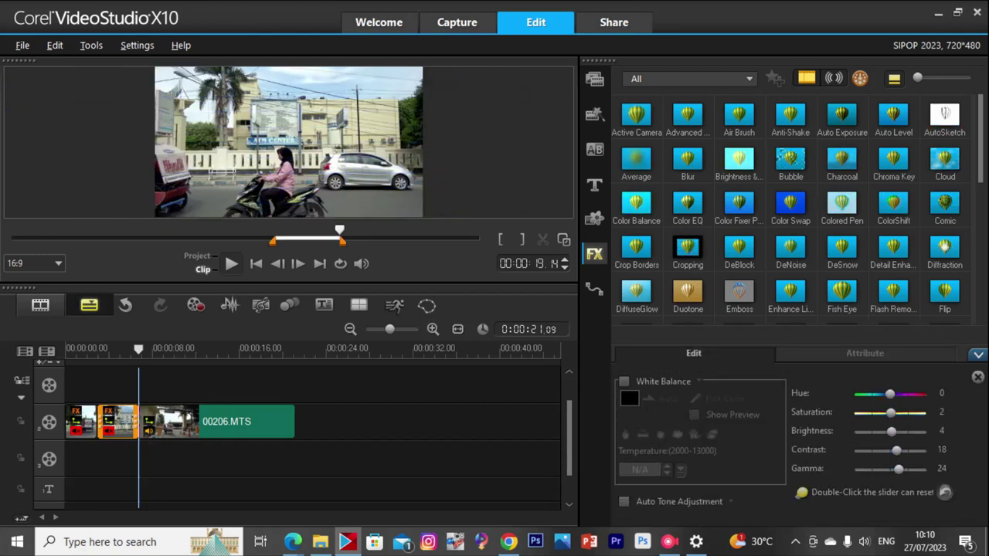
Color-correct clip 00206 with saturation 2, brightness 4, contrast 18 and gamma 24.
click(228, 421)
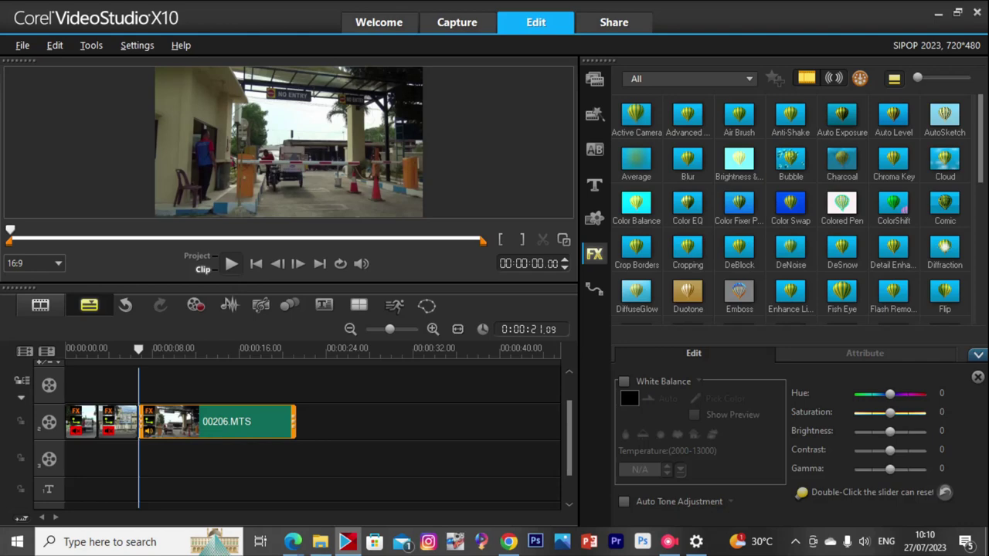
click(890, 431)
drag(892, 432, 895, 451)
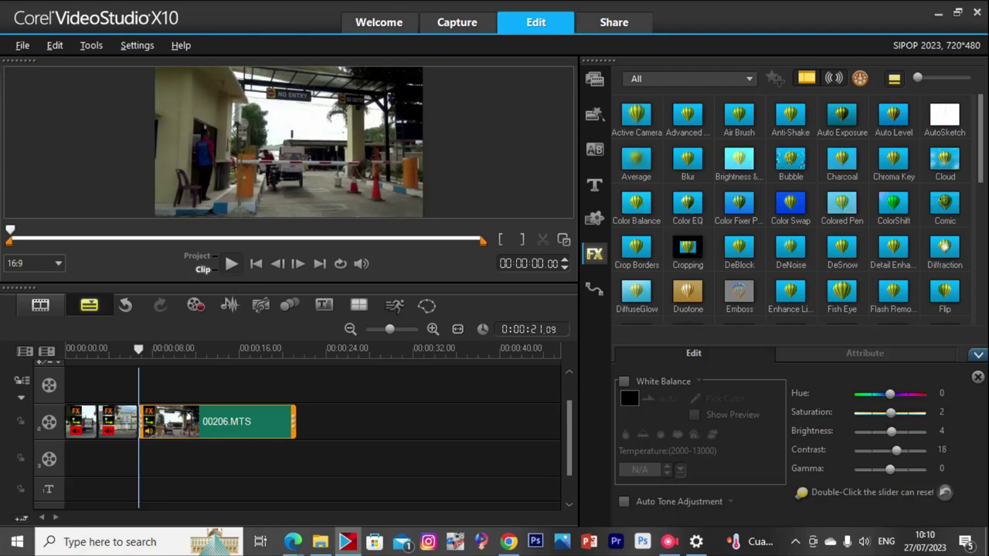
key(Right)
key(Right)
key(Right)
key(Right)
key(Right)
key(Right)
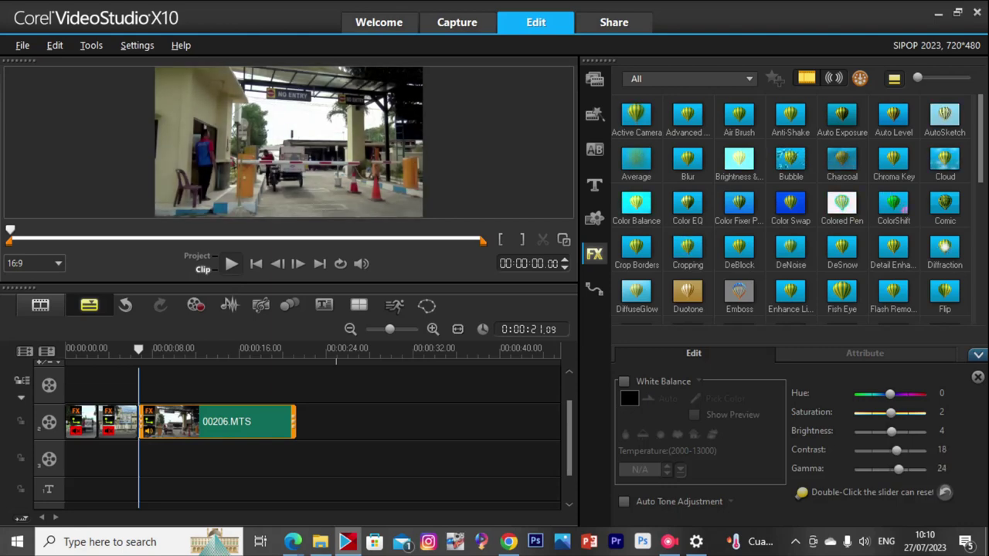
Preview clip 00206, split it at 00:00:14.24 and remove the part after the cut.
key(space)
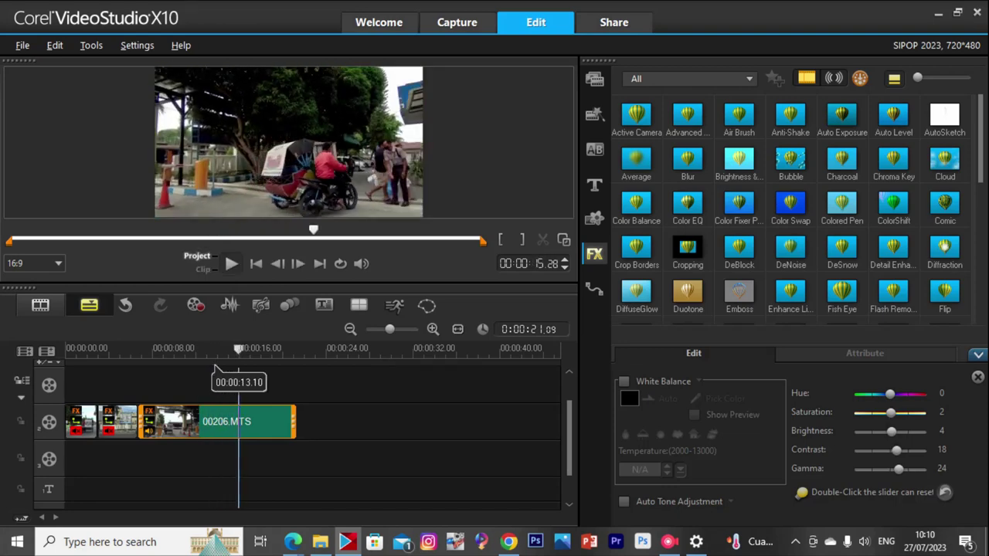
click(216, 370)
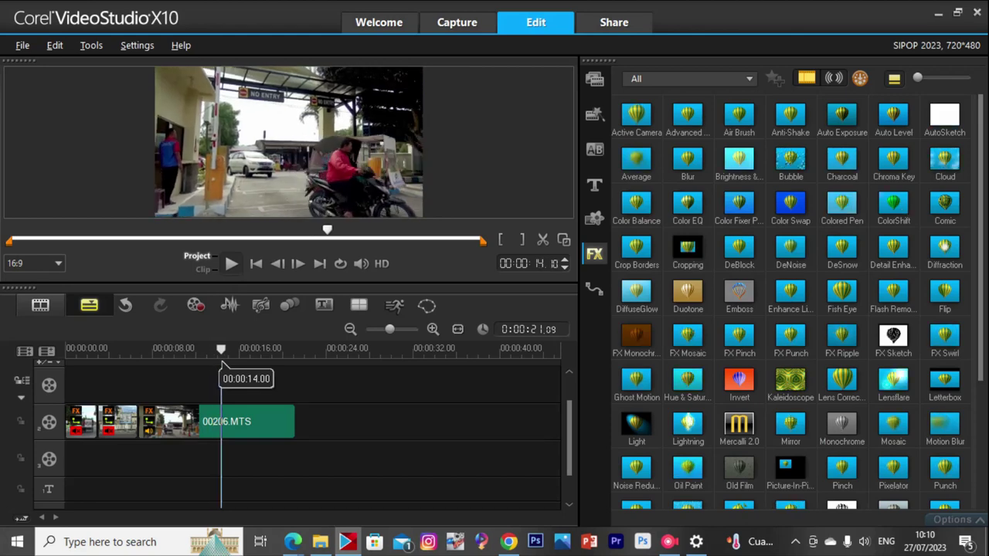
drag(221, 350, 222, 350)
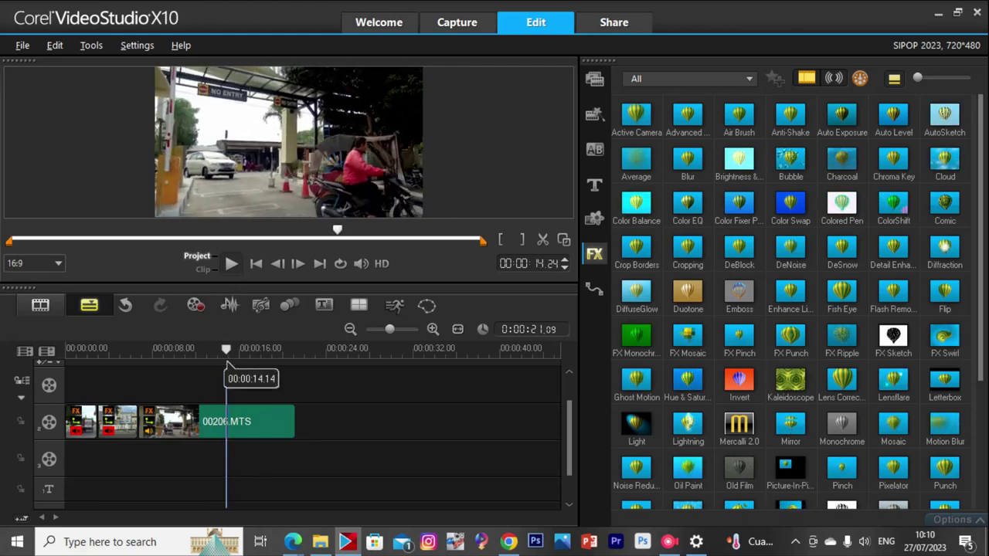
key(ctrl+i)
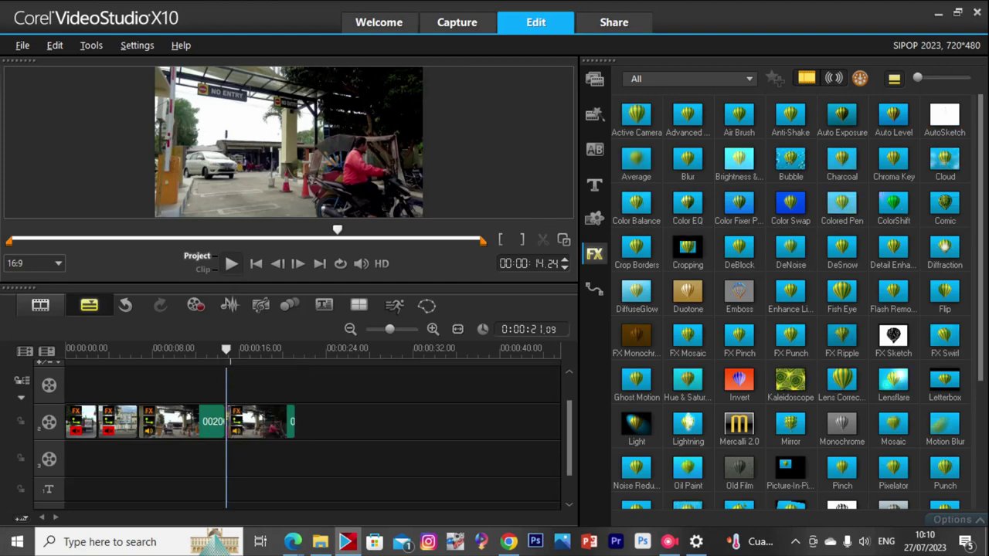
drag(227, 350, 274, 350)
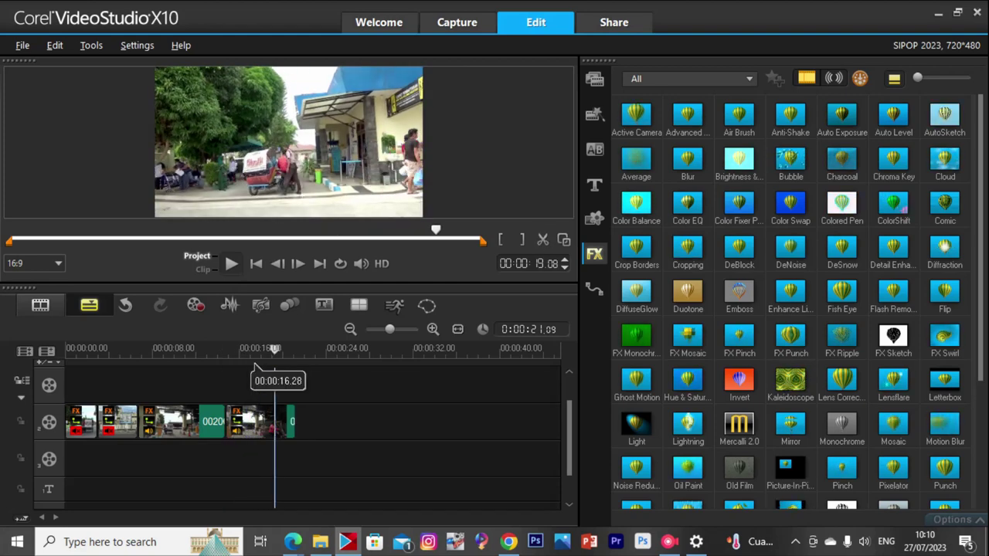
drag(262, 423, 264, 423)
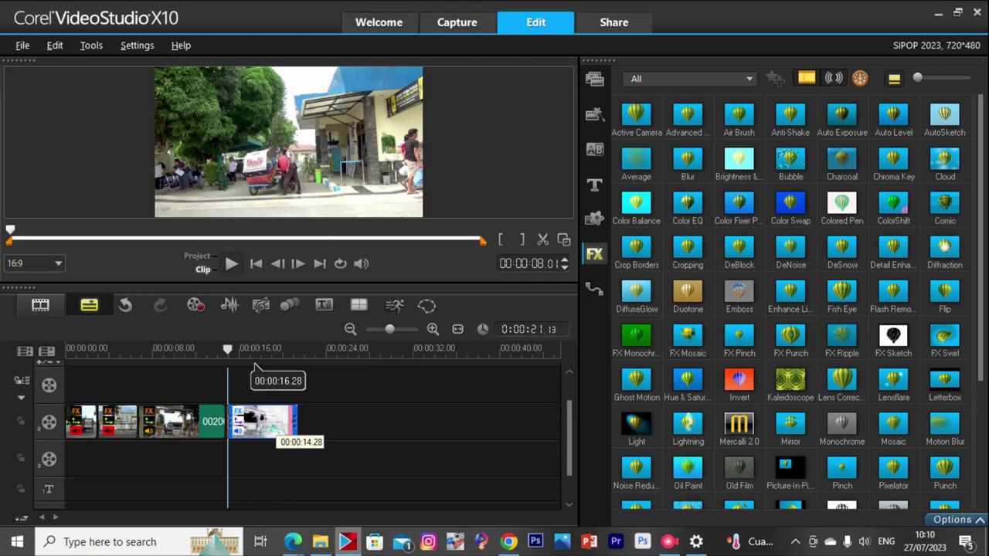
Add video 00208 from the SIPOP folder in File Explorer directly after clip 00206 and fit it to the screen.
click(937, 13)
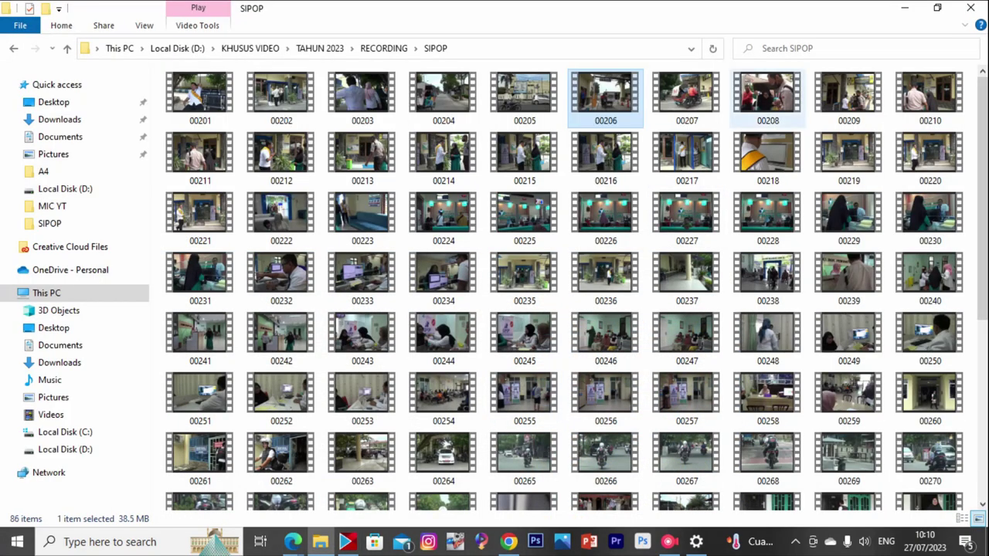
click(767, 98)
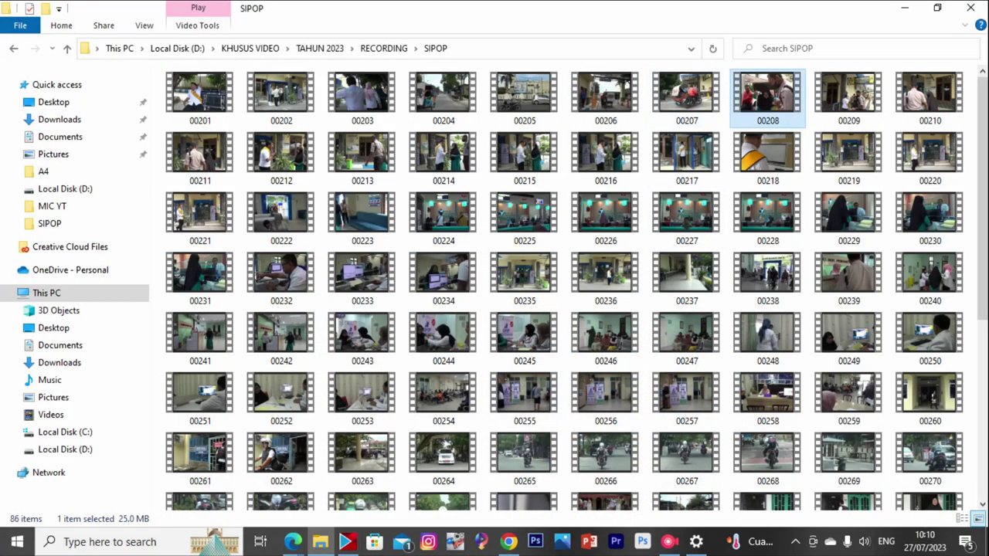
drag(767, 97, 248, 435)
right_click(309, 162)
click(340, 306)
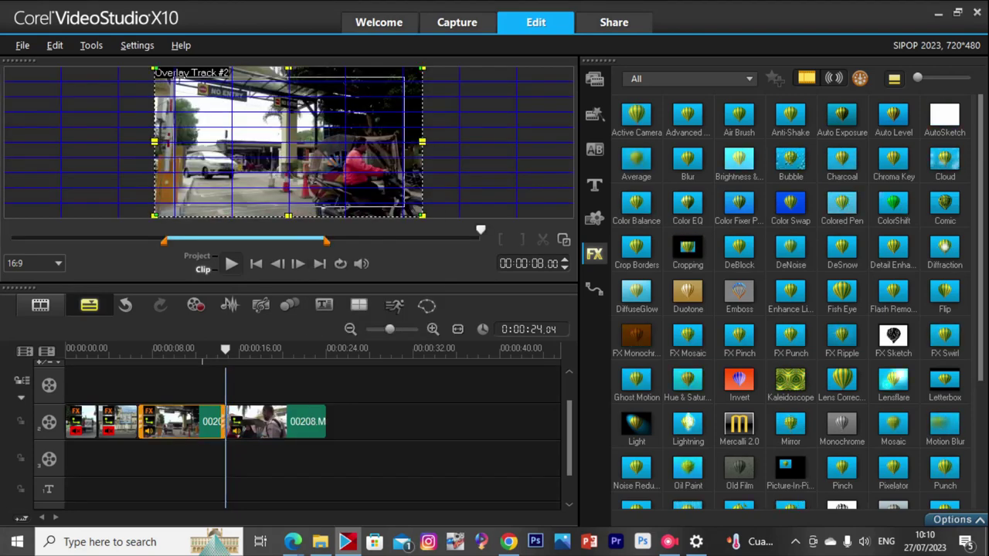
Color-correct clip 00208 with saturation 2, brightness 4, contrast 18 and gamma 24.
click(294, 423)
click(957, 520)
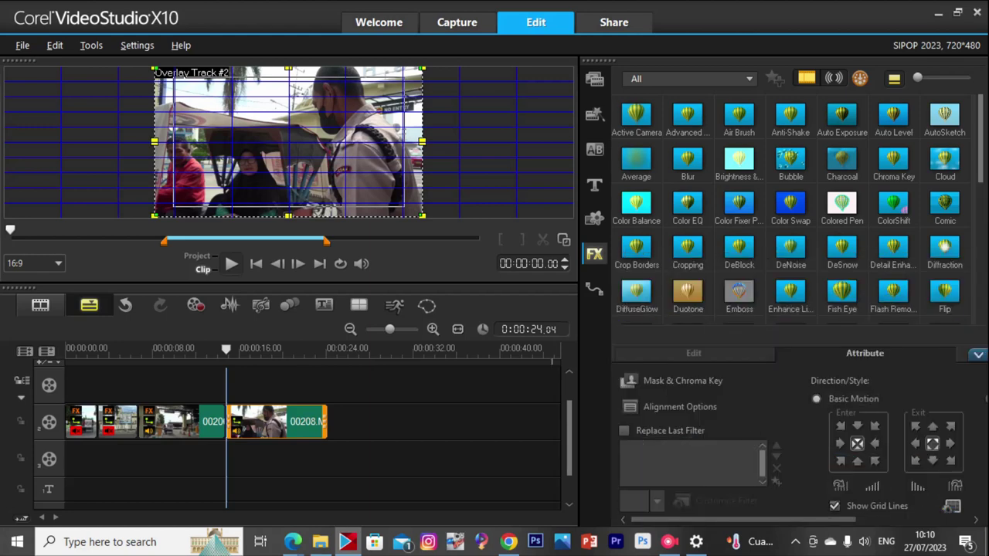
click(693, 354)
click(671, 434)
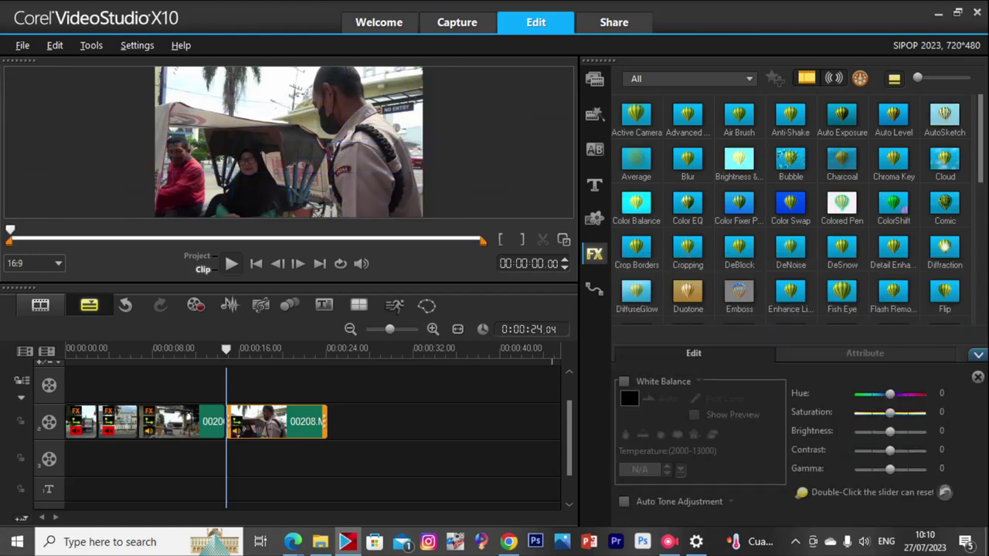
drag(891, 413, 890, 413)
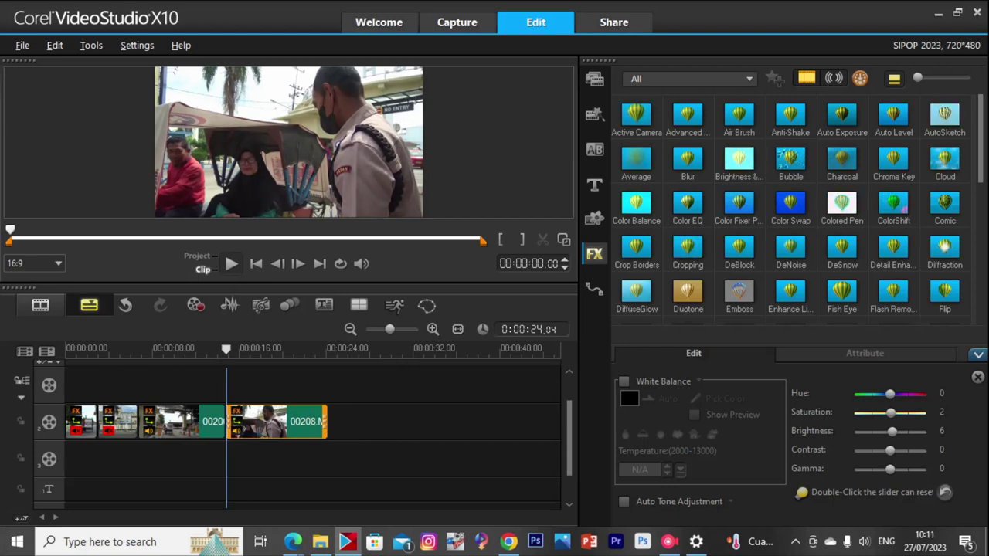
drag(892, 432, 896, 451)
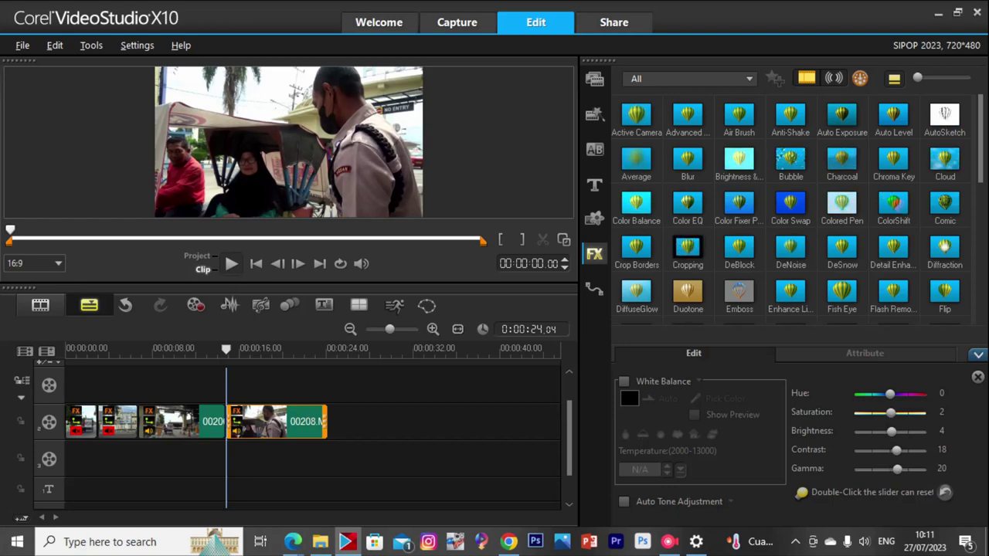
key(Right)
key(Right)
key(Right)
key(Right)
key(Right)
key(Right)
key(Right)
key(Right)
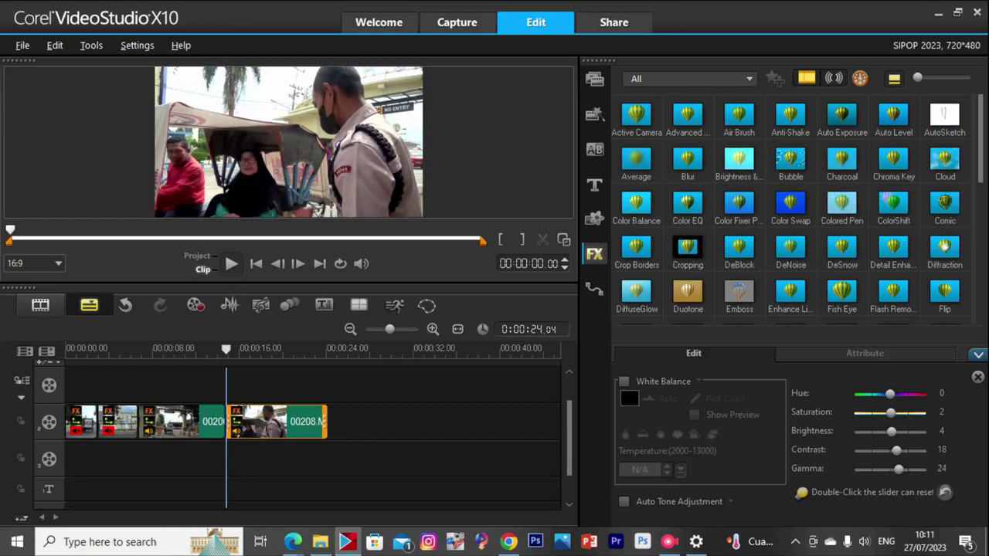
Mute the audio of clips 00206 and 00208 on the overlay track.
right_click(212, 421)
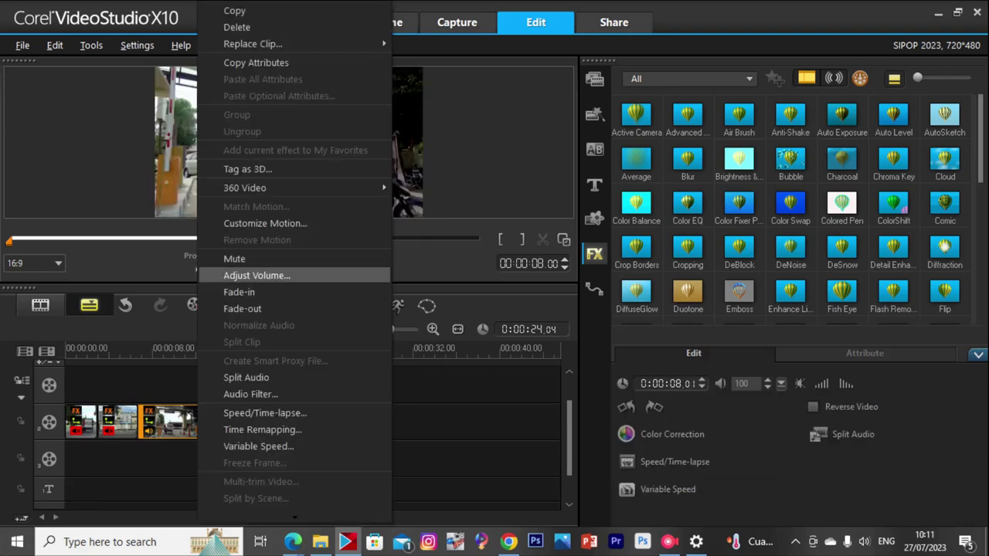
click(231, 256)
right_click(302, 421)
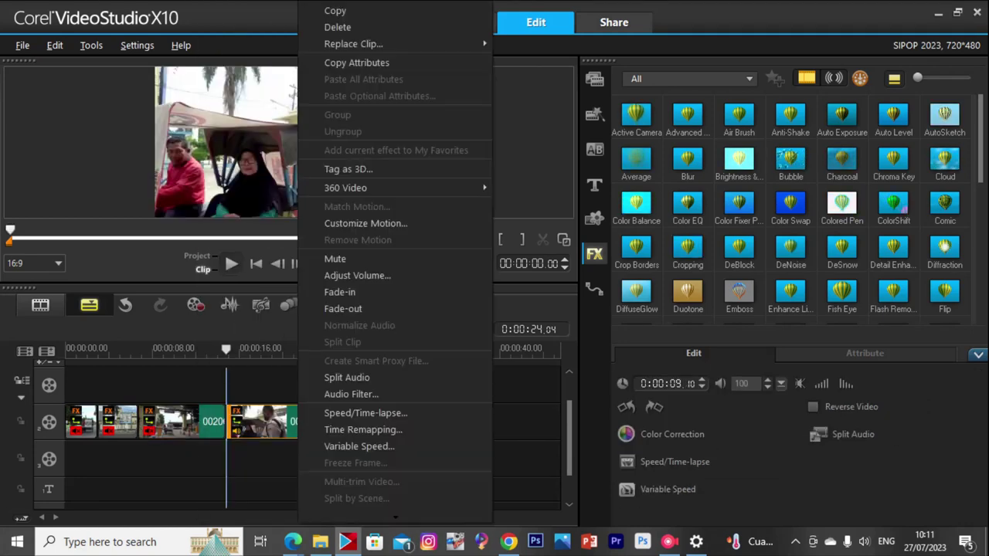
click(340, 258)
Play back clips 00206 and 00208 and set clip 00206's speed to 139%.
click(138, 357)
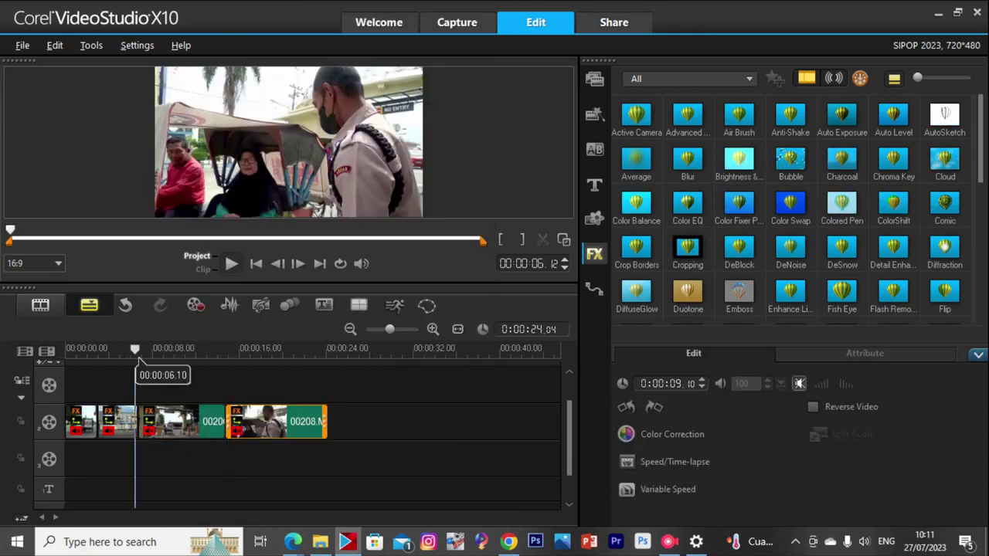
key(space)
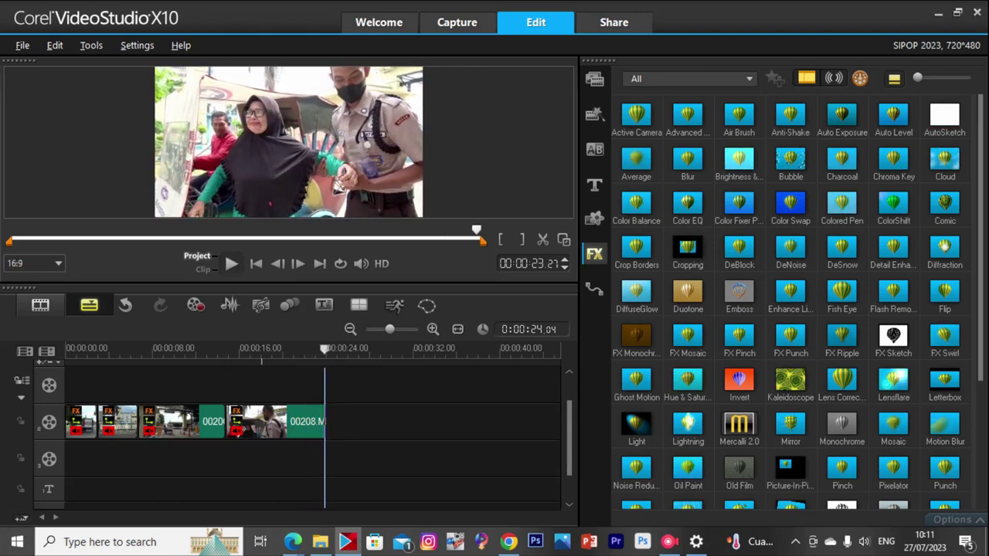
click(181, 422)
key(space)
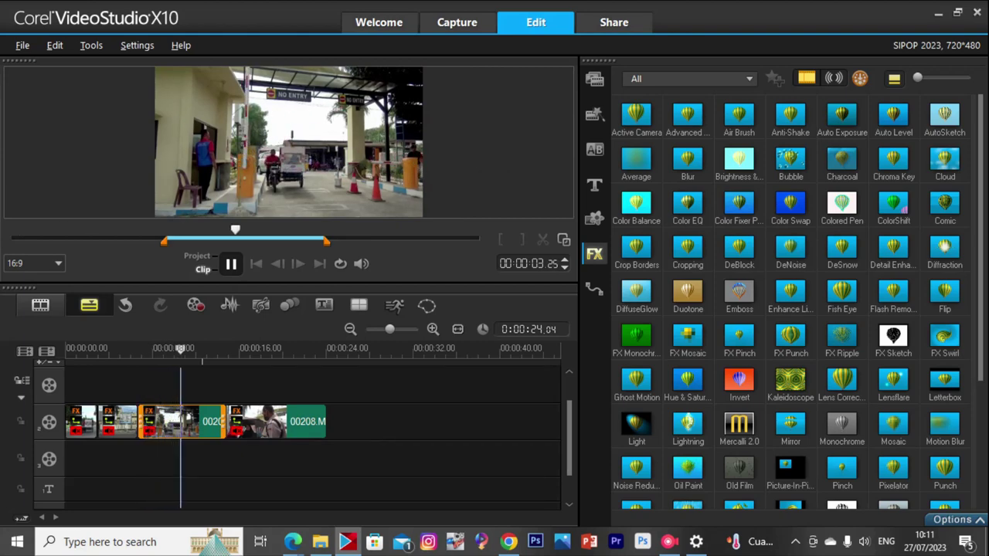
double_click(182, 421)
click(693, 353)
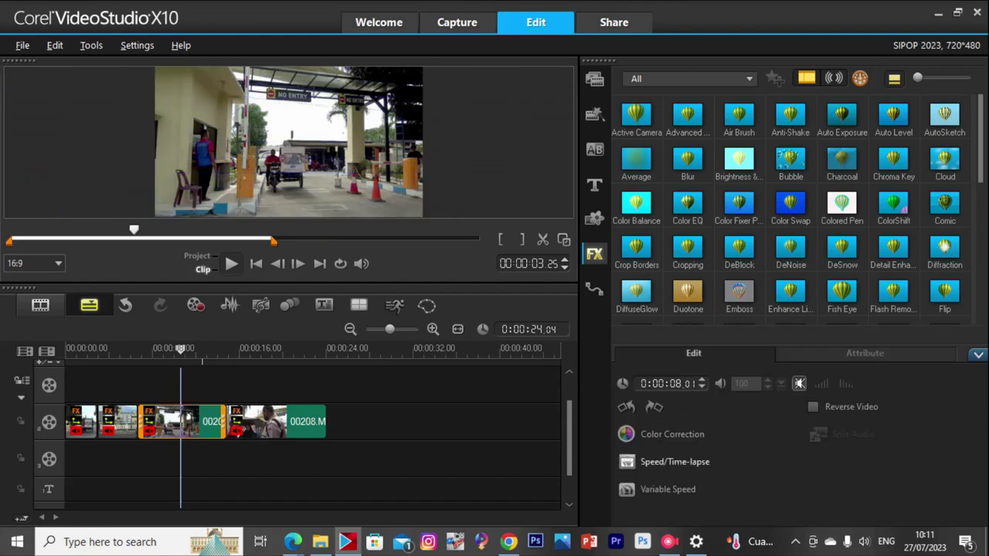
click(674, 461)
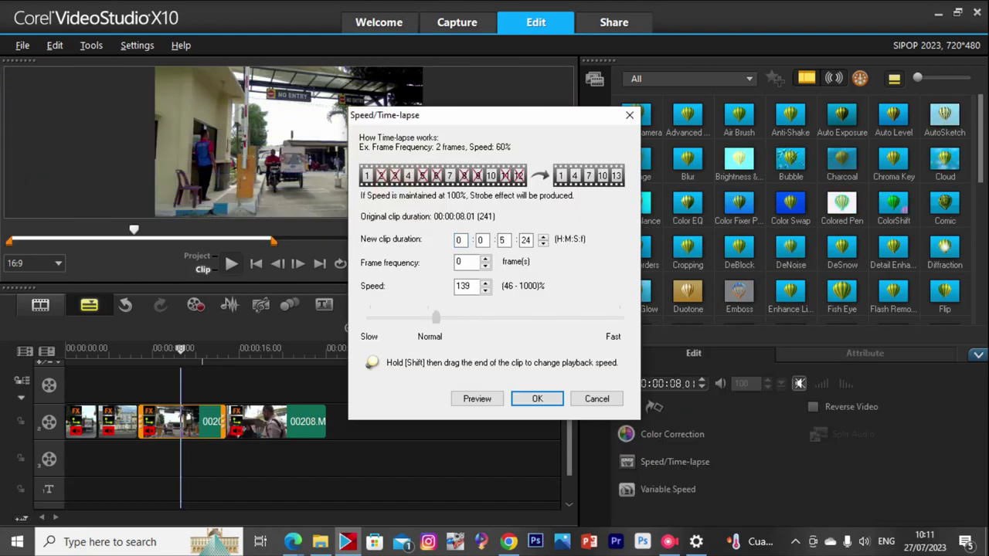
key(Return)
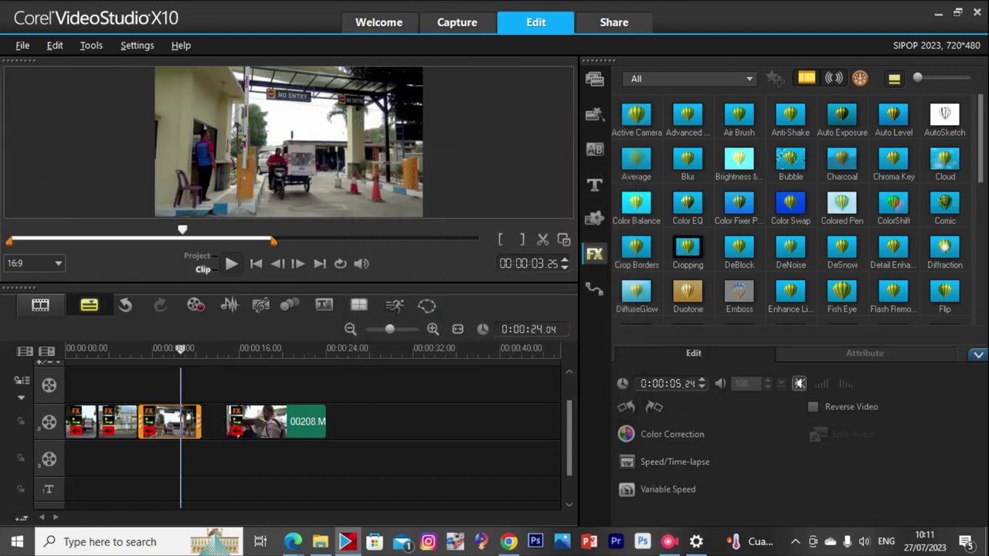
Move clip 00208 up against the end of clip 00206 and set its speed to 140%.
click(271, 422)
click(171, 421)
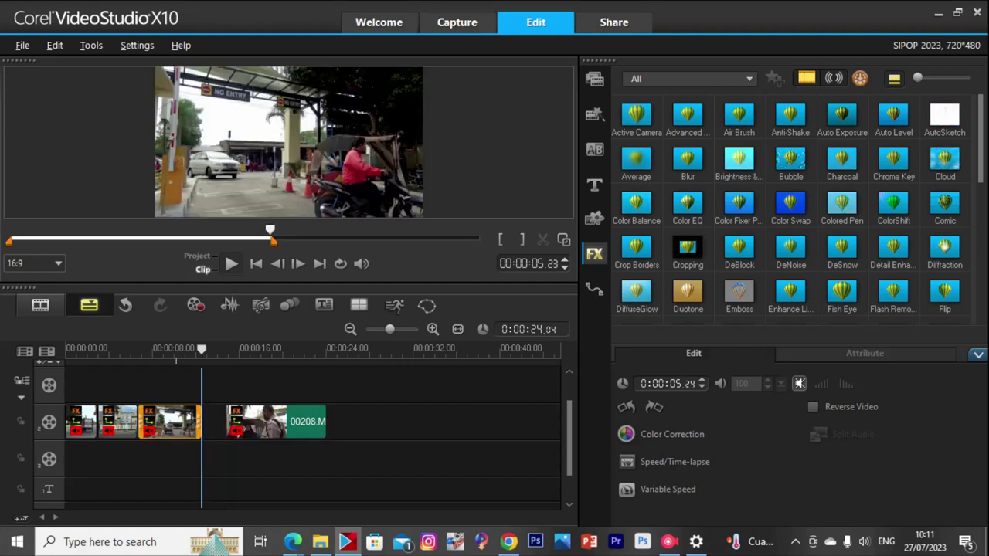
drag(307, 421, 290, 422)
click(674, 462)
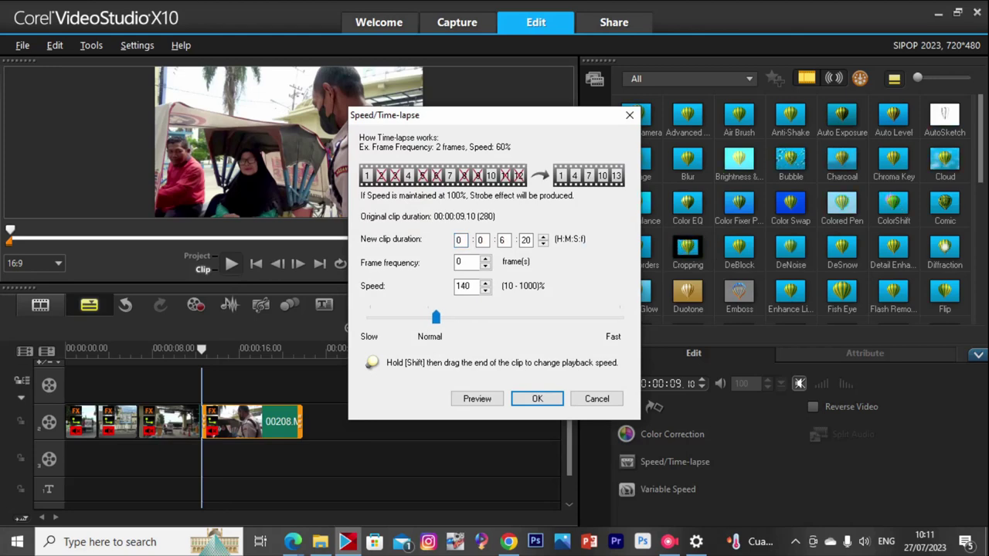
click(537, 399)
Preview the sequence, split clip 00208 at 00:00:18.18 and delete its tail.
click(132, 354)
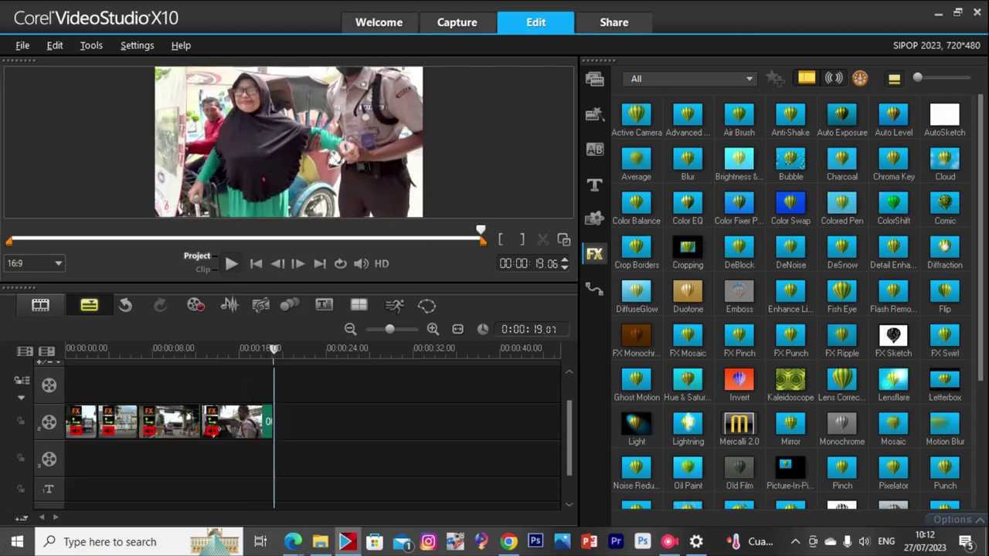
click(270, 362)
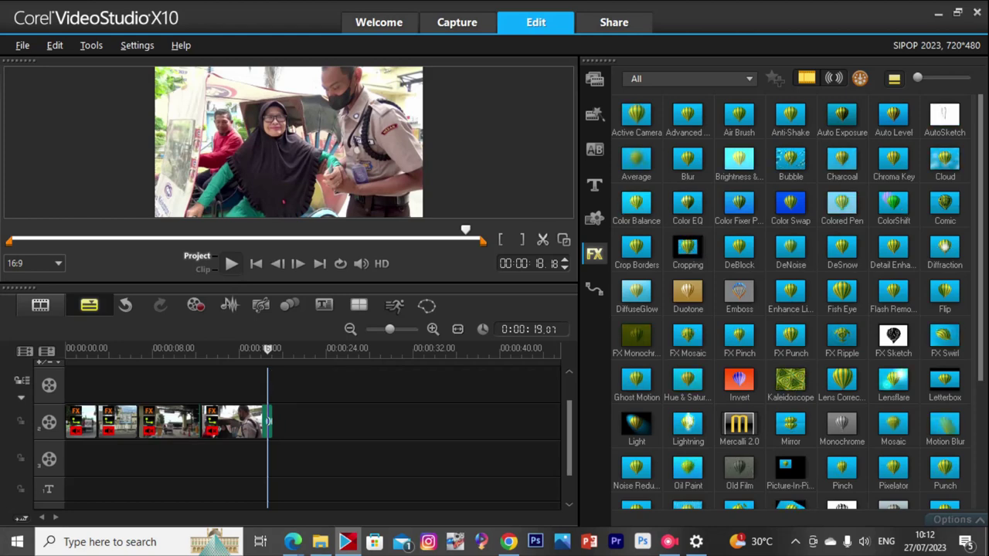
key(ctrl+i)
click(270, 423)
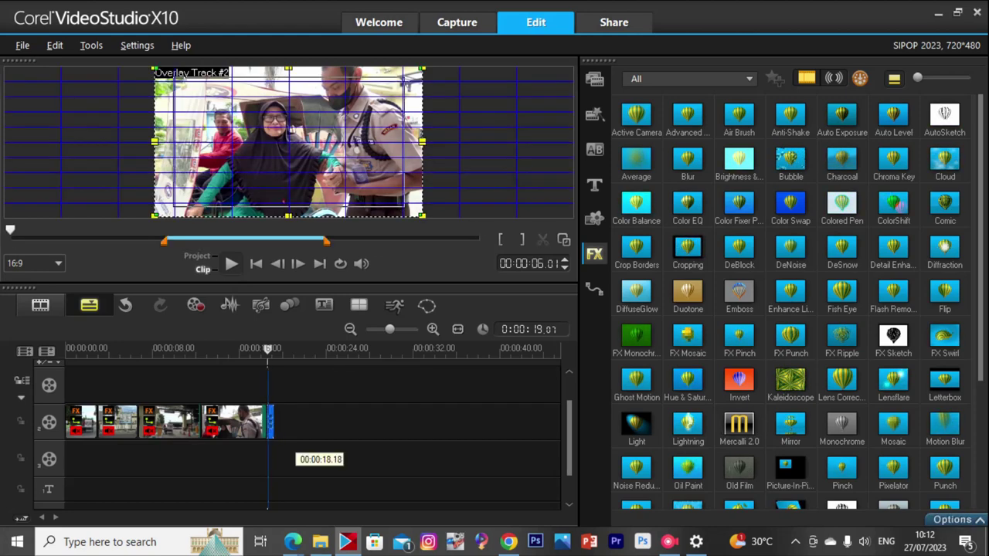
key(Delete)
Apply the proDAD Mercalli 2.0 filter to clip 00208 and run its video analysis.
double_click(215, 433)
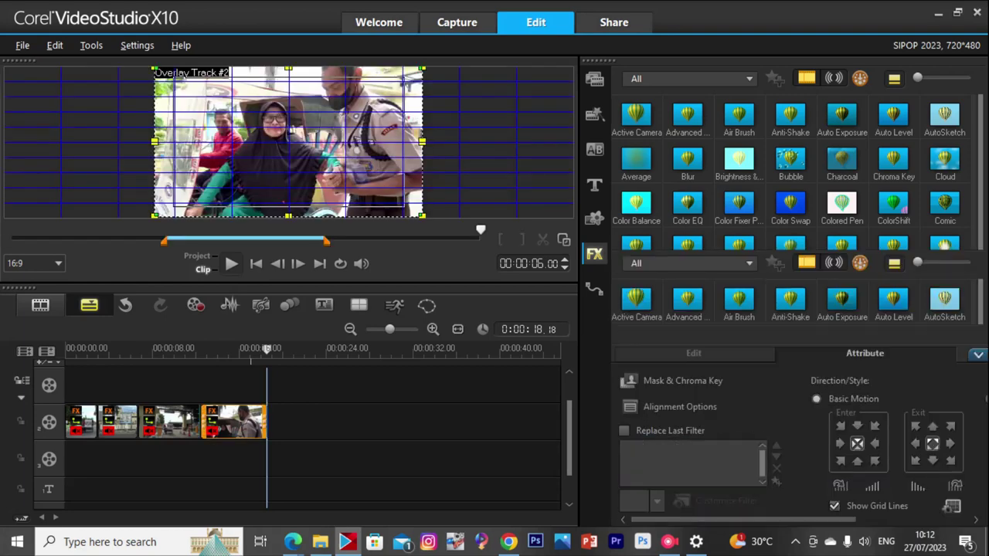
click(691, 78)
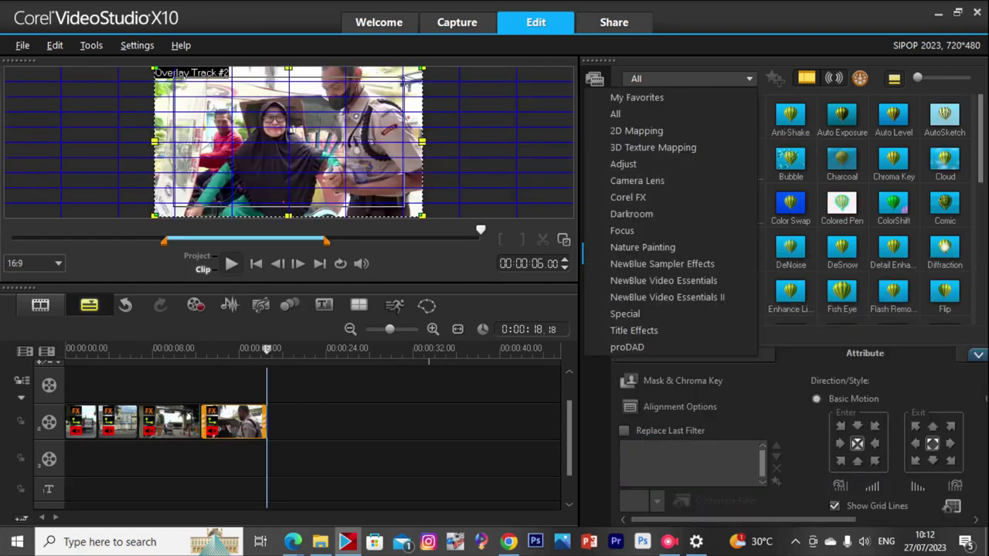
click(618, 347)
drag(635, 116, 235, 459)
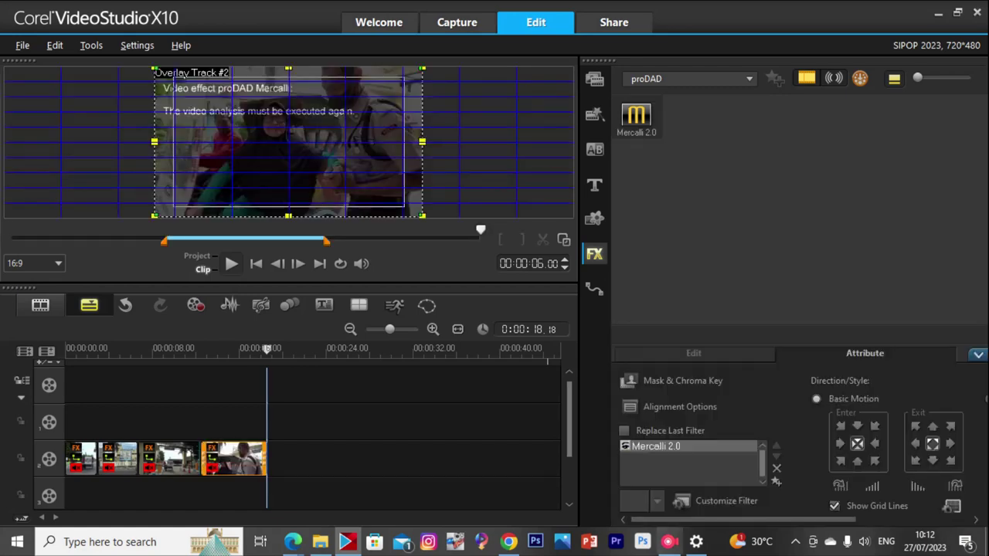
click(726, 501)
click(547, 417)
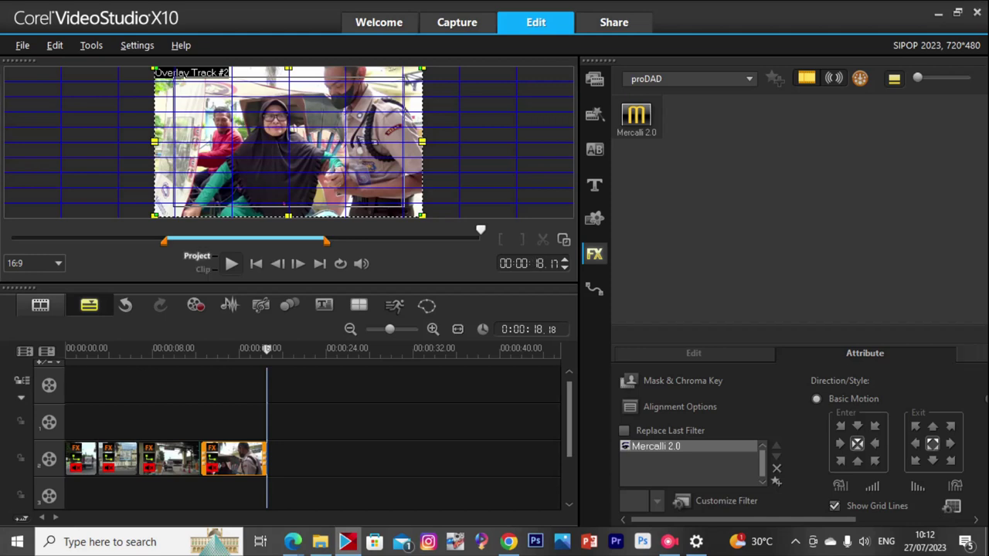
Select all the clips on the overlay track and move them together so the sequence starts at 00:00:08.00.
key(ctrl+a)
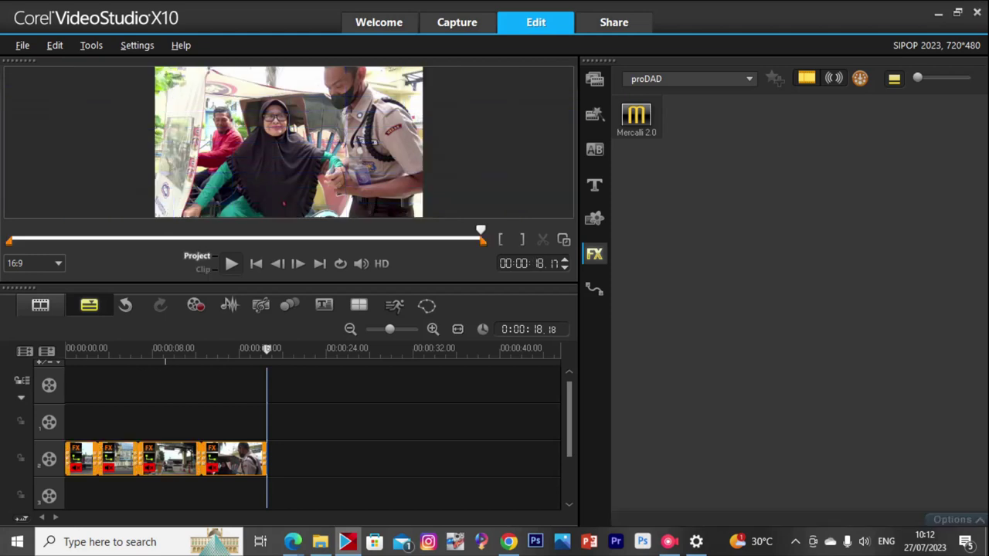
drag(165, 458, 247, 458)
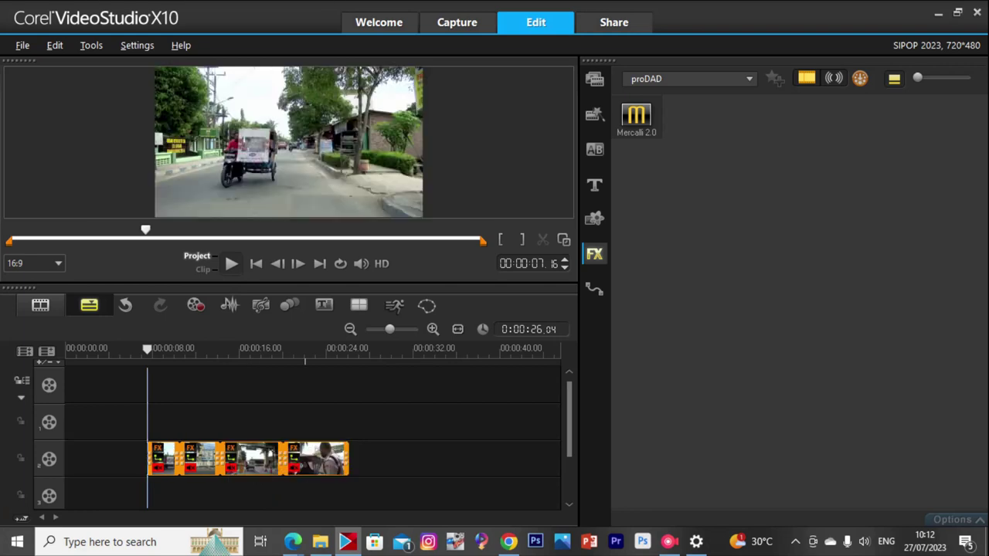
drag(146, 350, 153, 350)
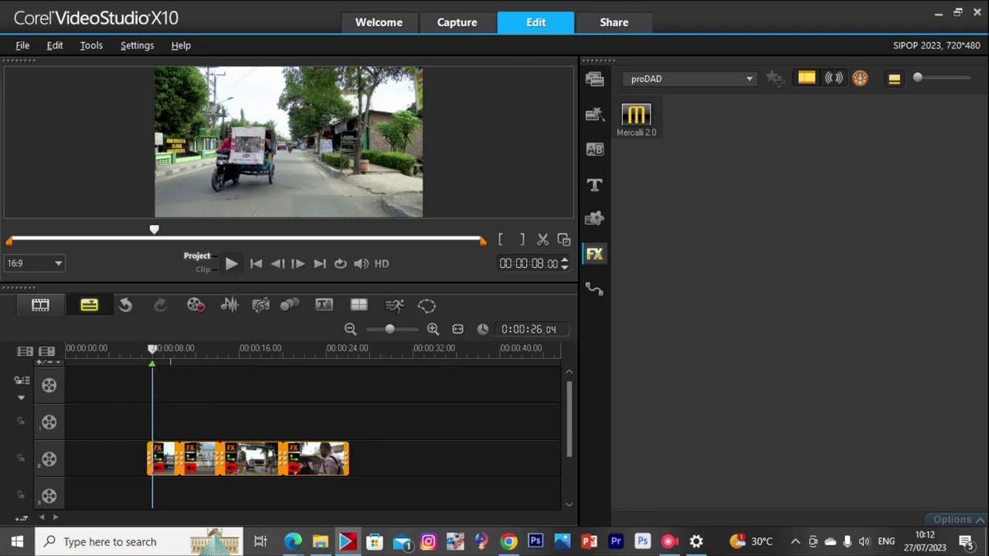
mouse_move(164, 459)
mouse_down()
mouse_move(297, 467)
mouse_move(169, 456)
mouse_up()
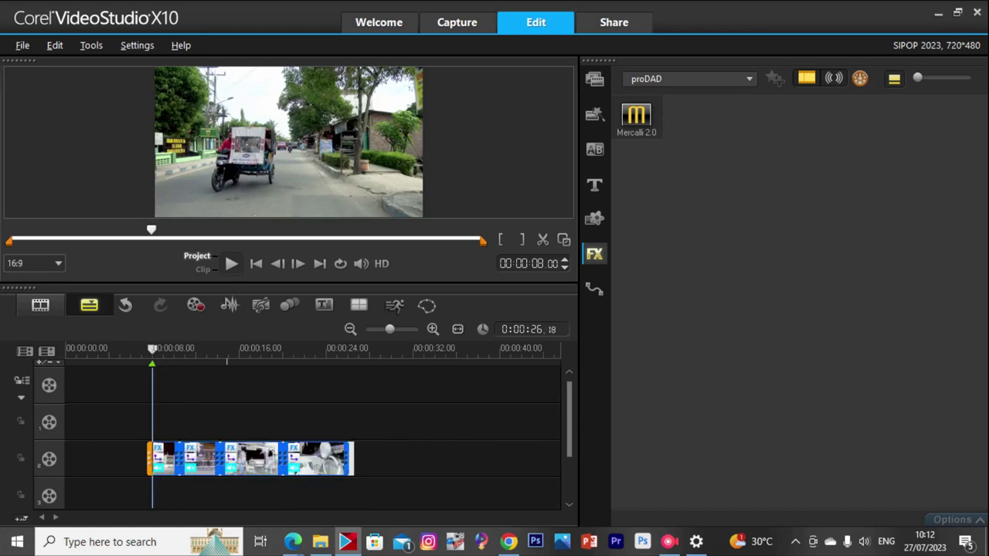
drag(295, 469, 295, 470)
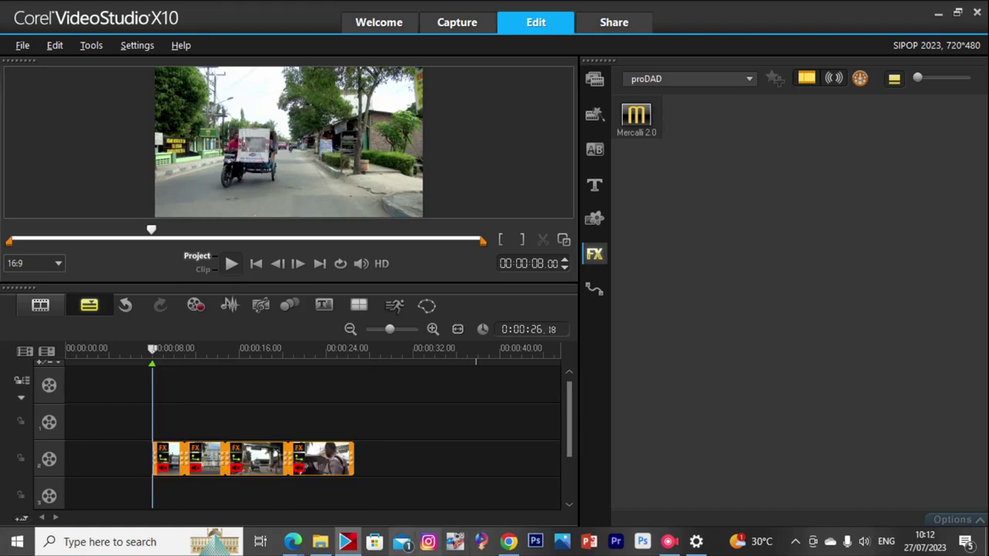
Switch to the SIPOP folder in File Explorer and play recordings 00209 and 00213.
click(320, 541)
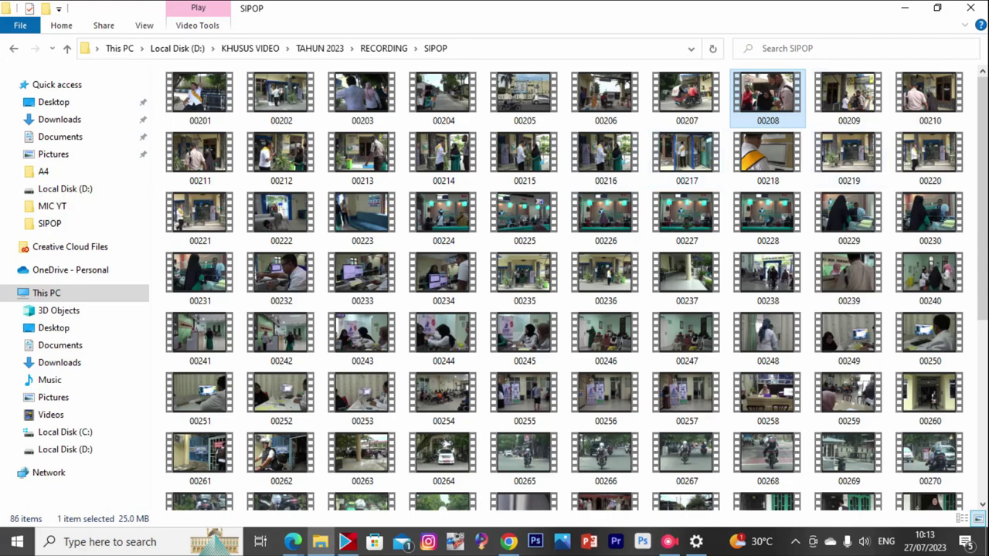
double_click(847, 92)
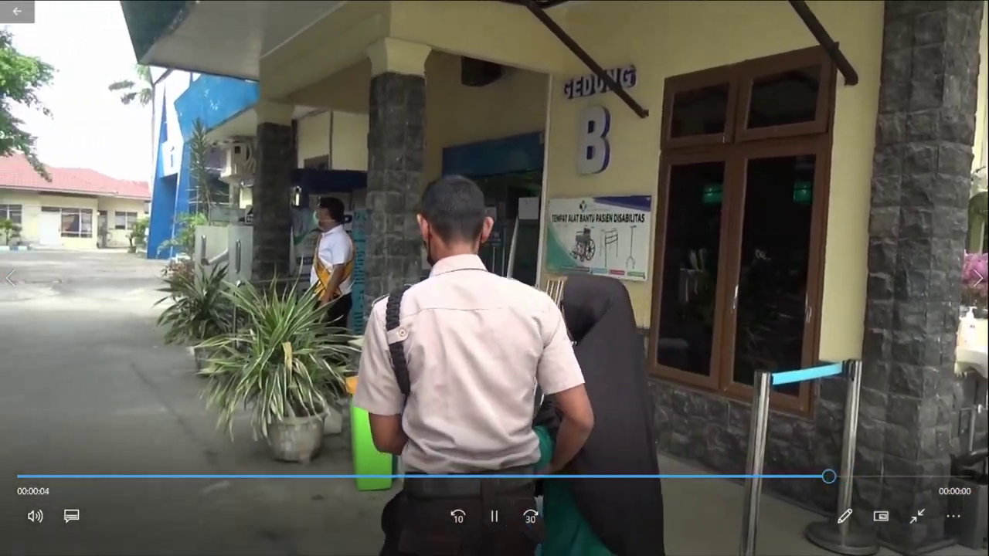
key(alt+F4)
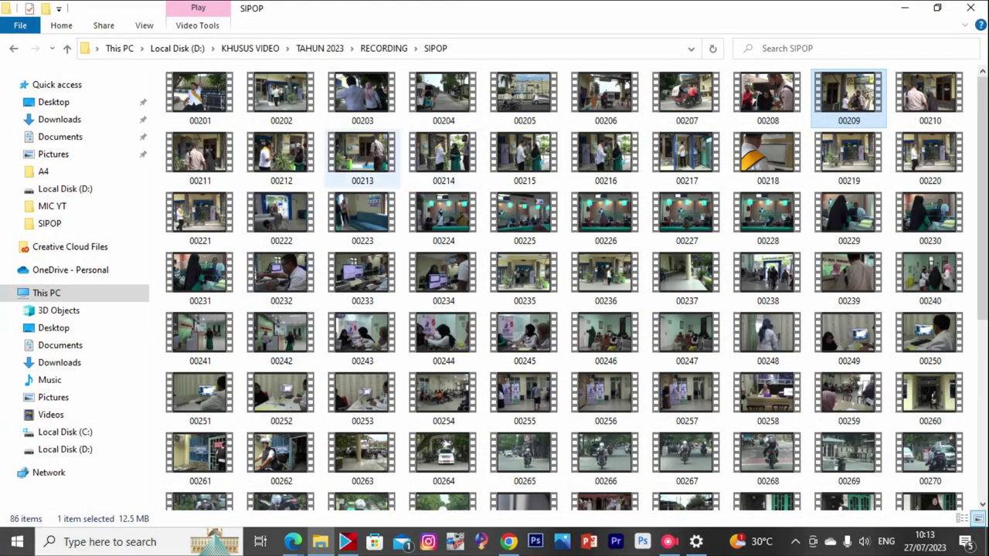
double_click(378, 176)
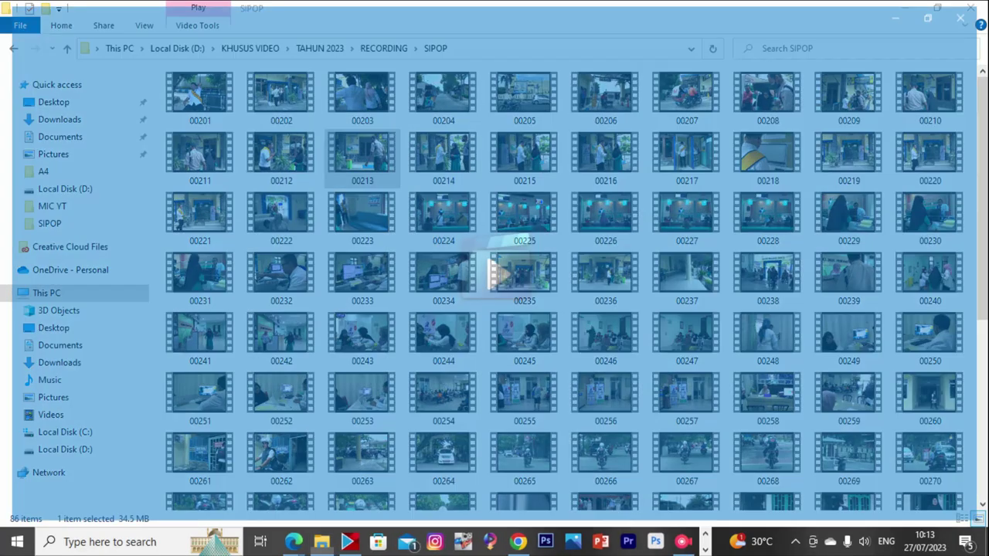
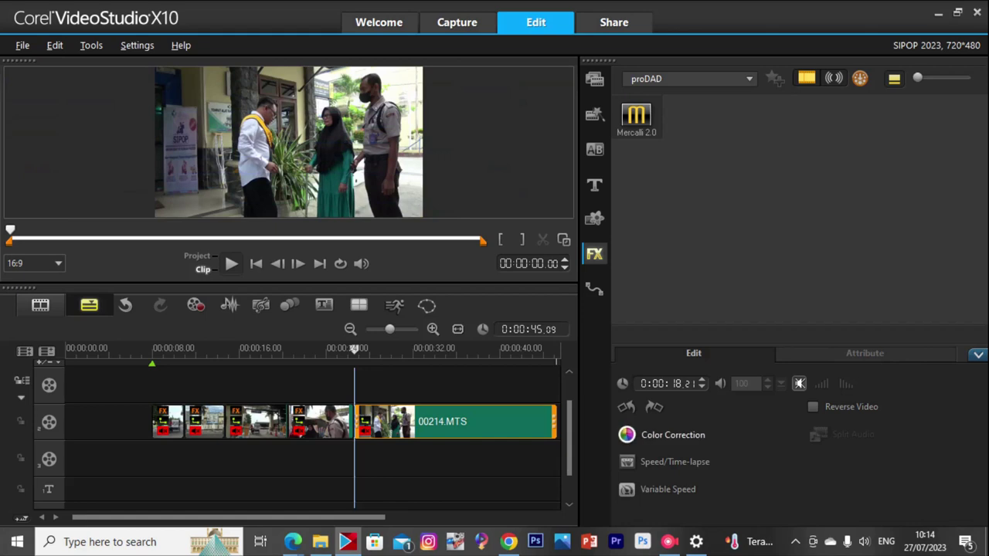
Color-correct clip 00214 with saturation 2, brightness 6, contrast 16 and gamma 30, and play it back.
click(672, 435)
drag(896, 469, 892, 431)
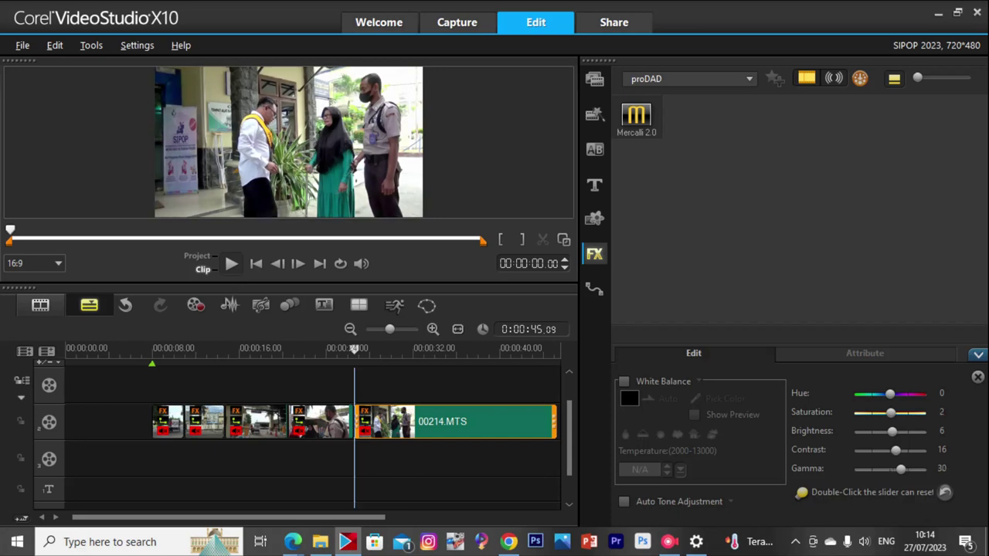
key(space)
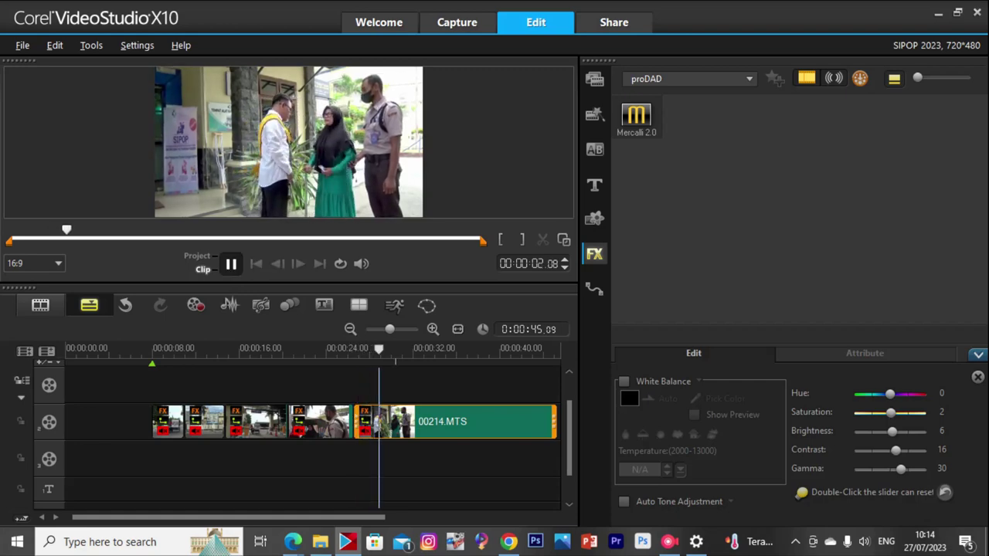
Unmute clip 00214 and play the sequence across the cut from clip 00208.
right_click(398, 421)
click(433, 258)
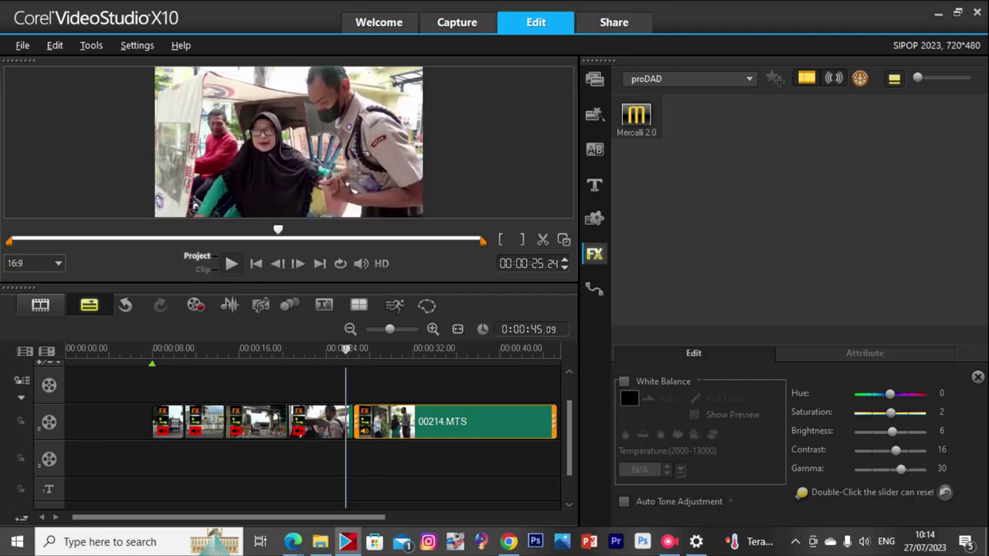
key(space)
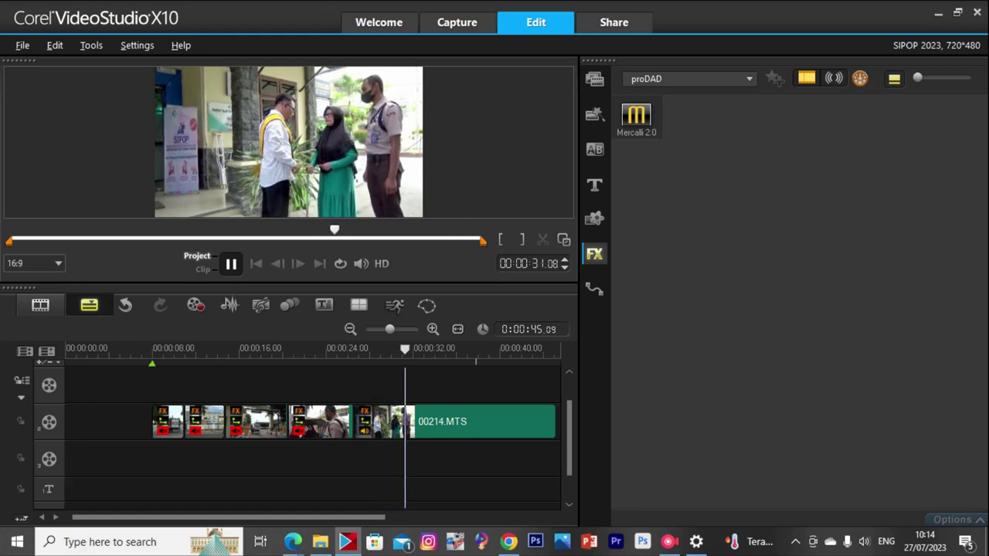
click(455, 422)
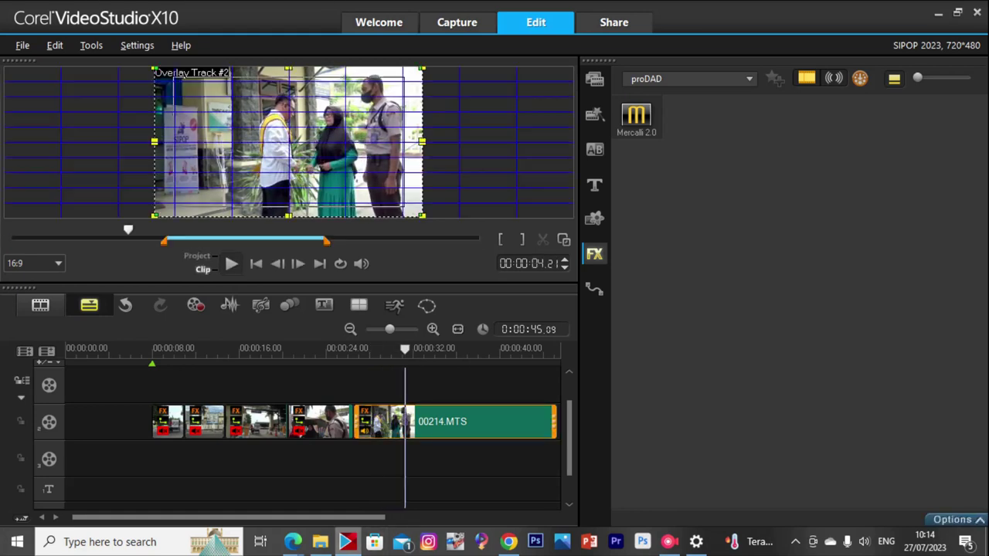
Switch to File Explorer and play recordings 00213, 00214 and 00215 from the SIPOP folder to compare them.
key(alt+Tab)
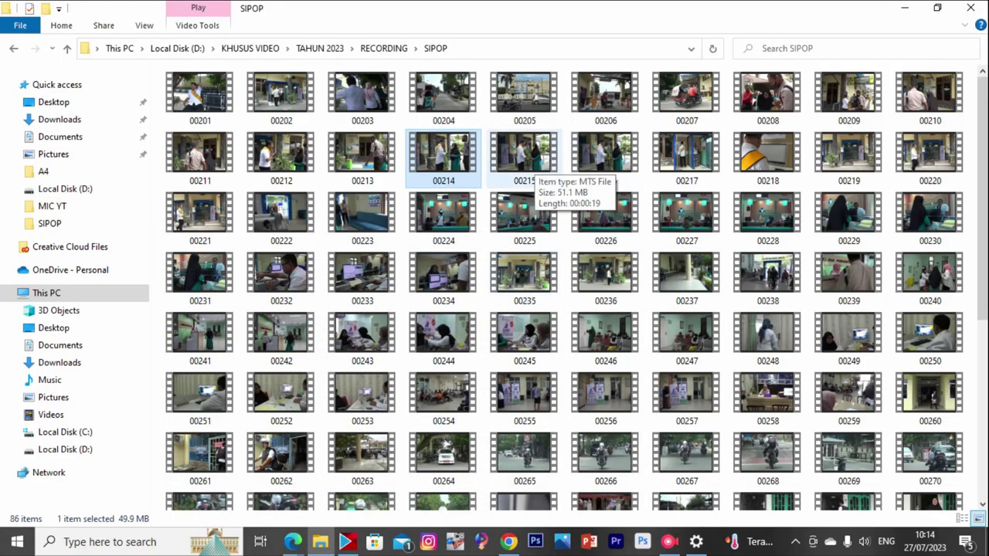
double_click(362, 154)
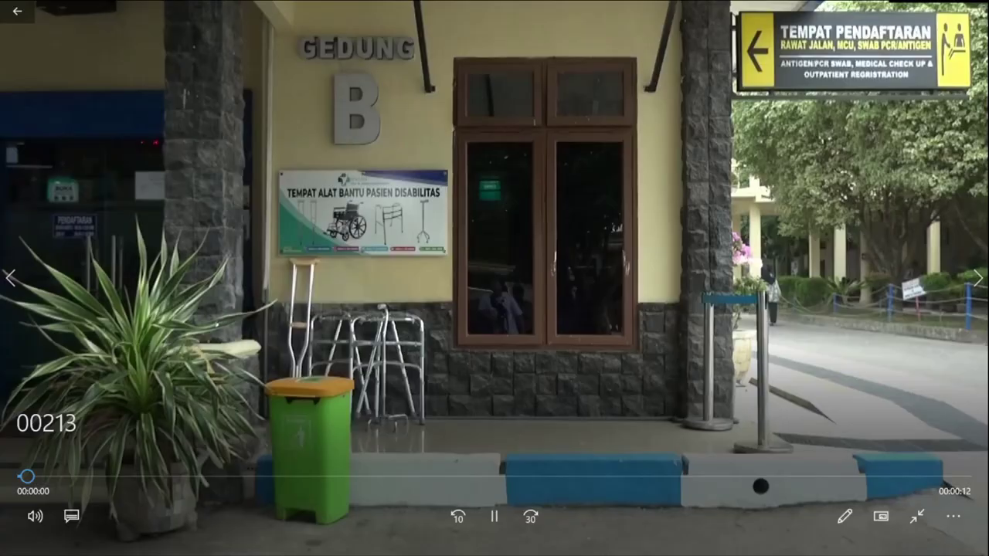
key(Right)
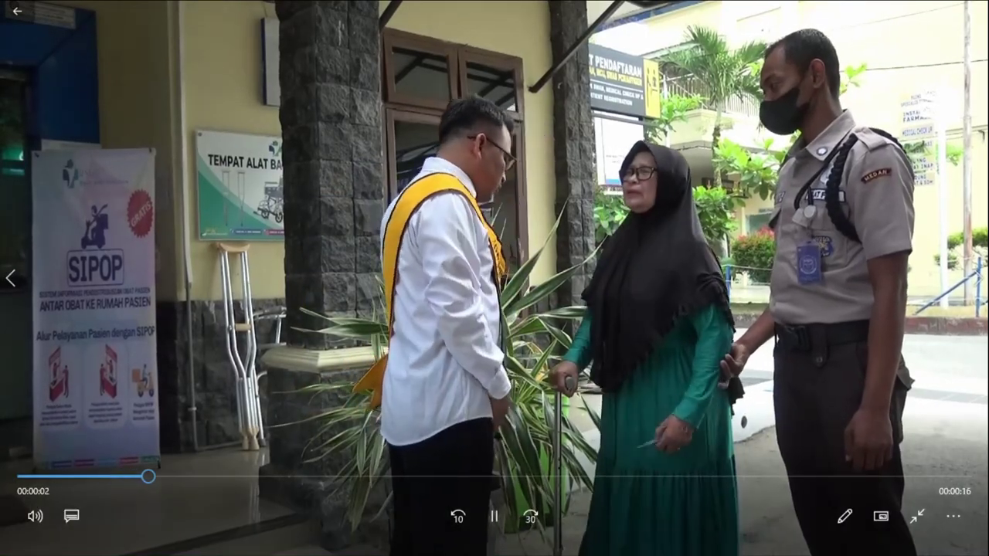
key(ctrl+f)
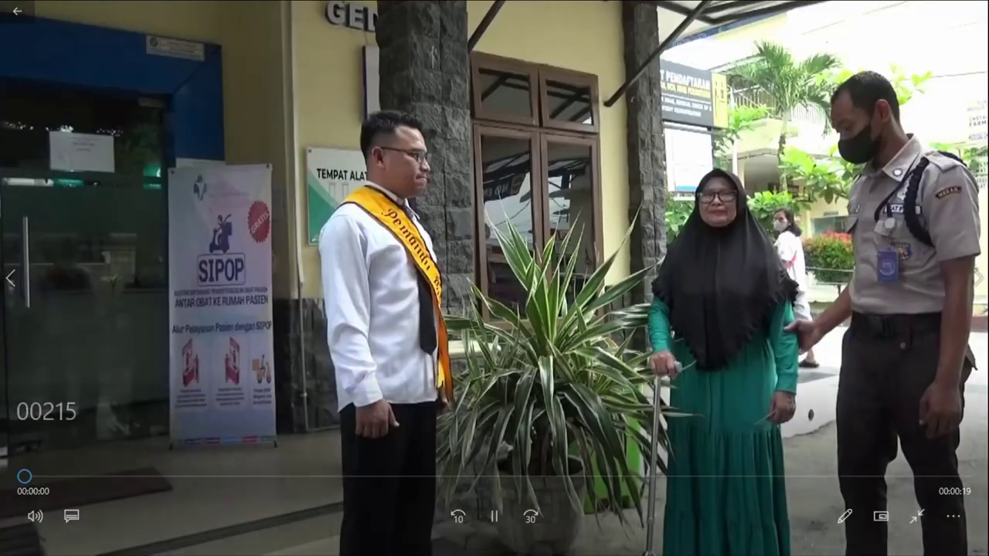
key(Escape)
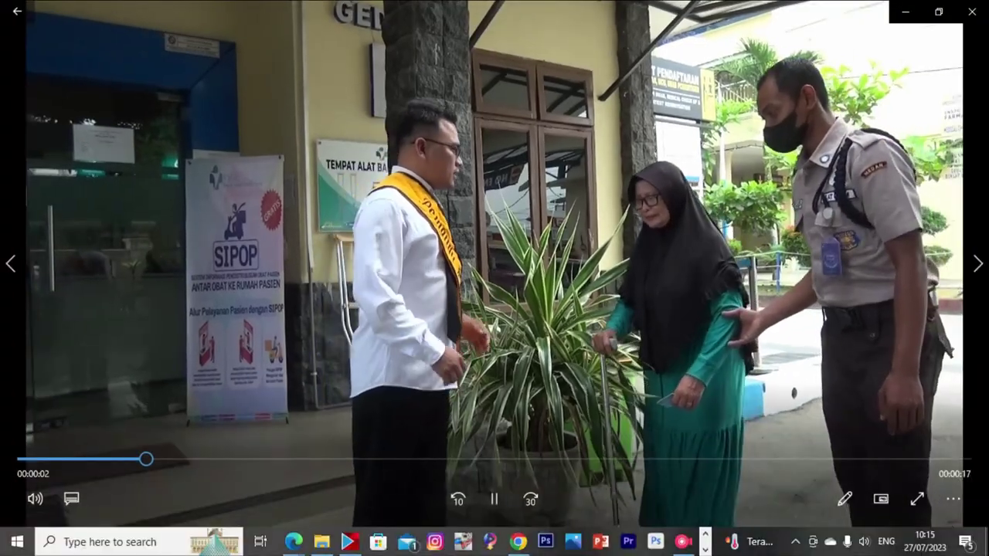
click(971, 8)
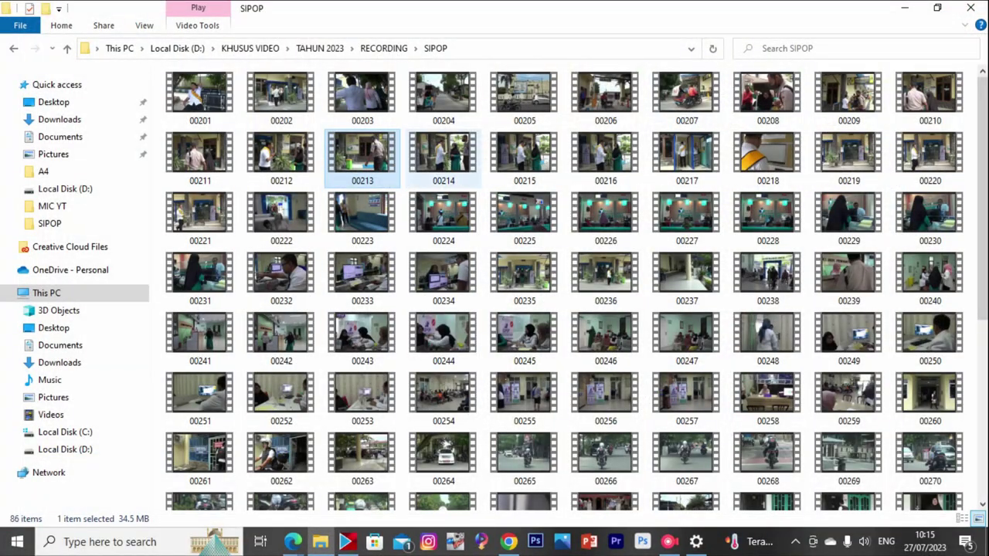
double_click(524, 157)
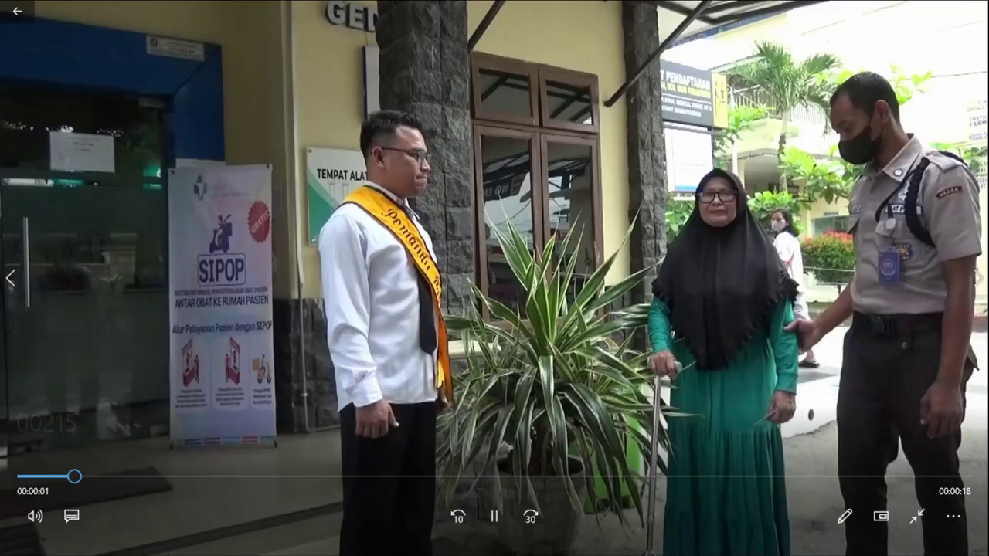
key(Escape)
key(alt+F4)
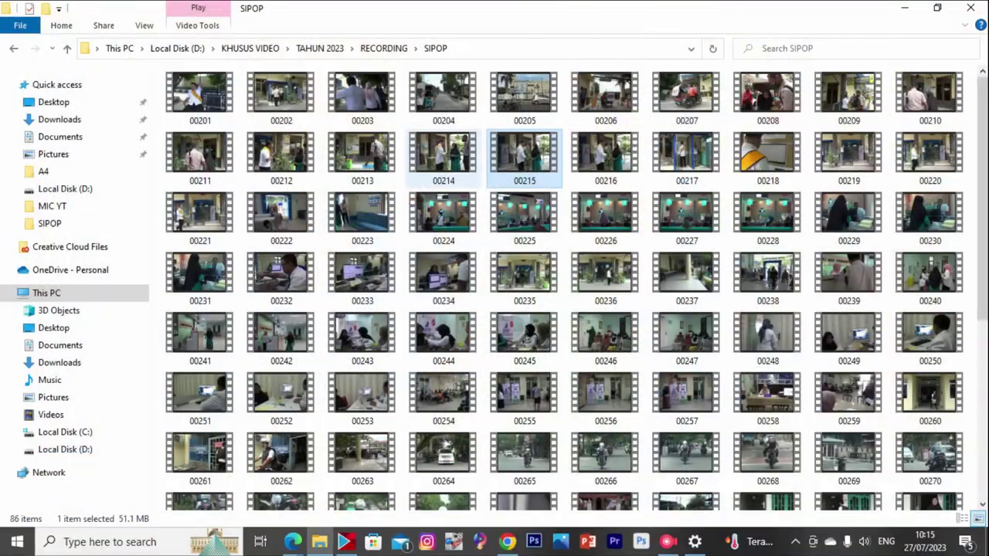
Replace clip 00214 on the second overlay track with recording 00215, placed right after clip 00208.
drag(525, 159, 374, 464)
click(398, 424)
key(Delete)
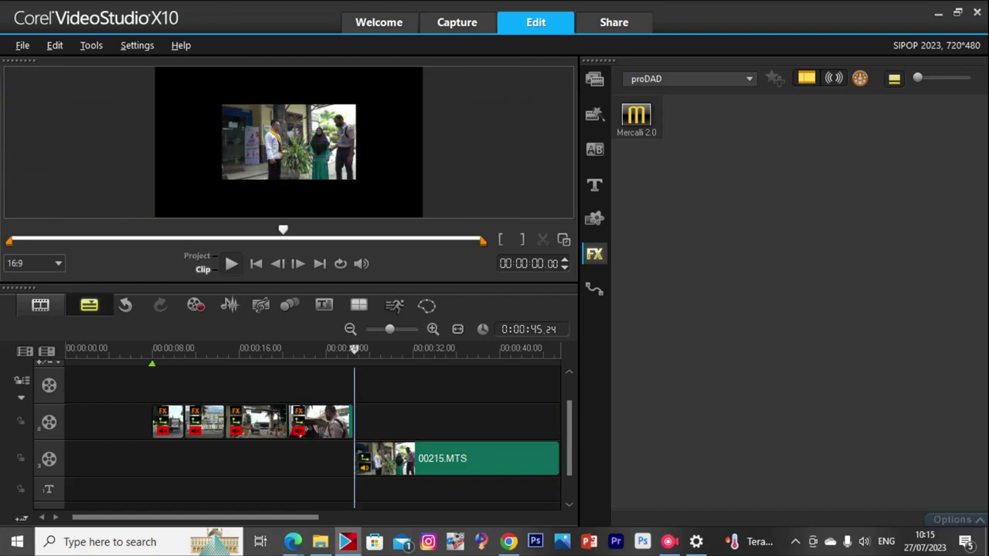
drag(456, 460, 456, 422)
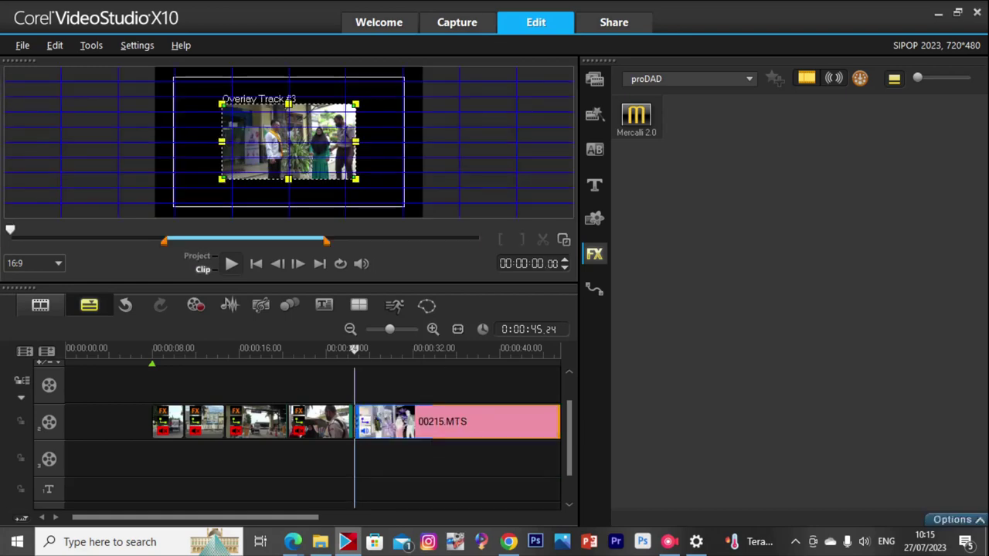
Fit clip 00215 to the full screen and mute its audio.
right_click(293, 129)
click(346, 275)
right_click(397, 422)
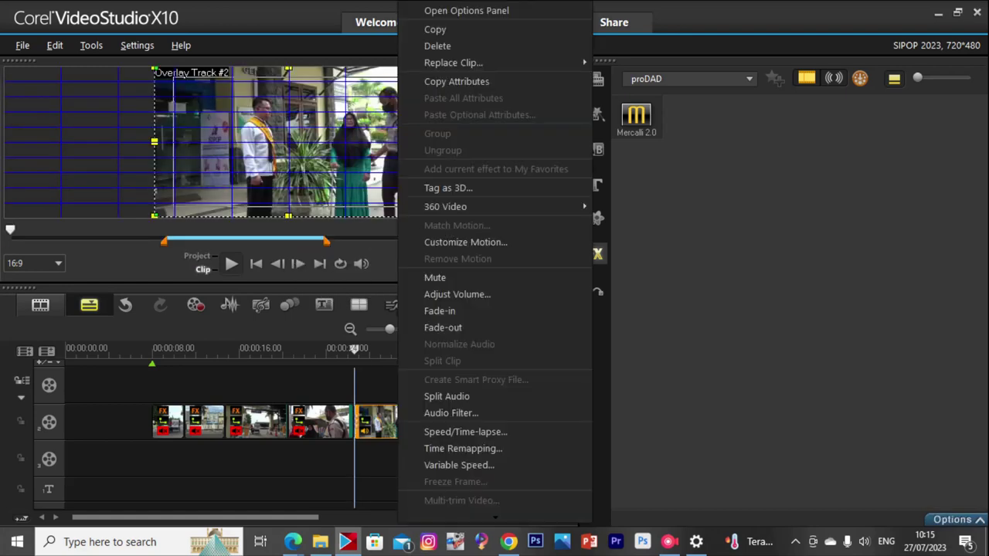
click(417, 277)
Color-correct clip 00215 with saturation 2, brightness 4, contrast 20 and gamma 30.
click(958, 520)
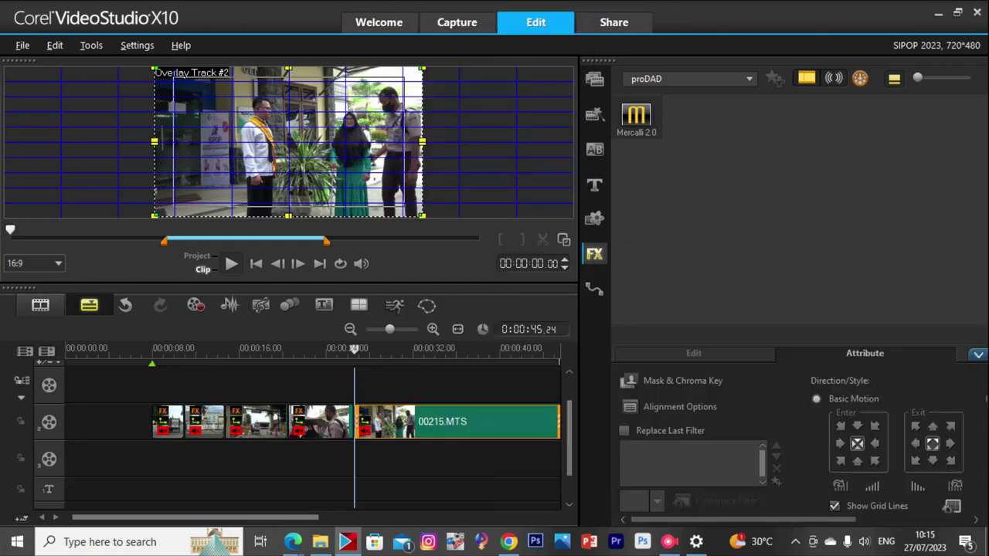
click(693, 352)
click(675, 461)
click(597, 398)
click(672, 434)
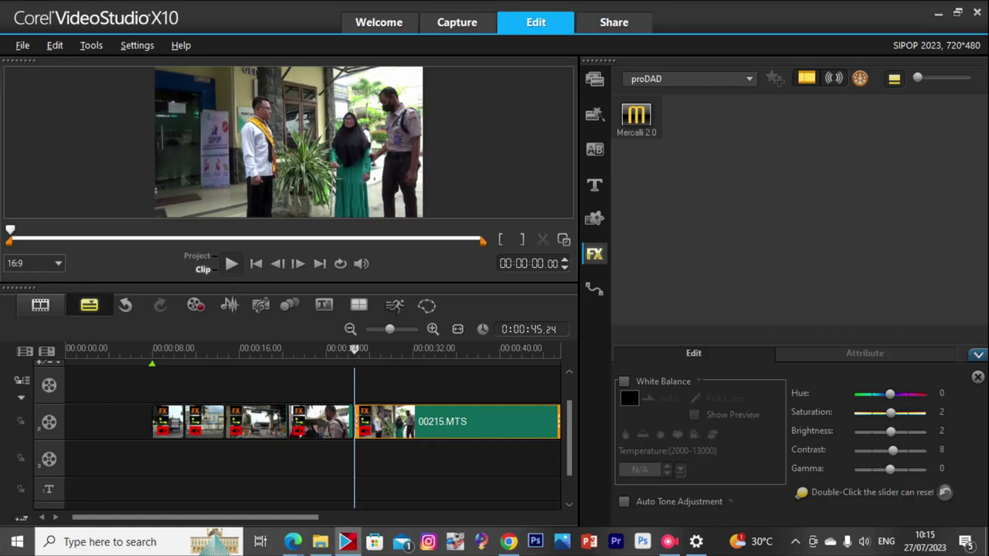
drag(893, 469, 899, 469)
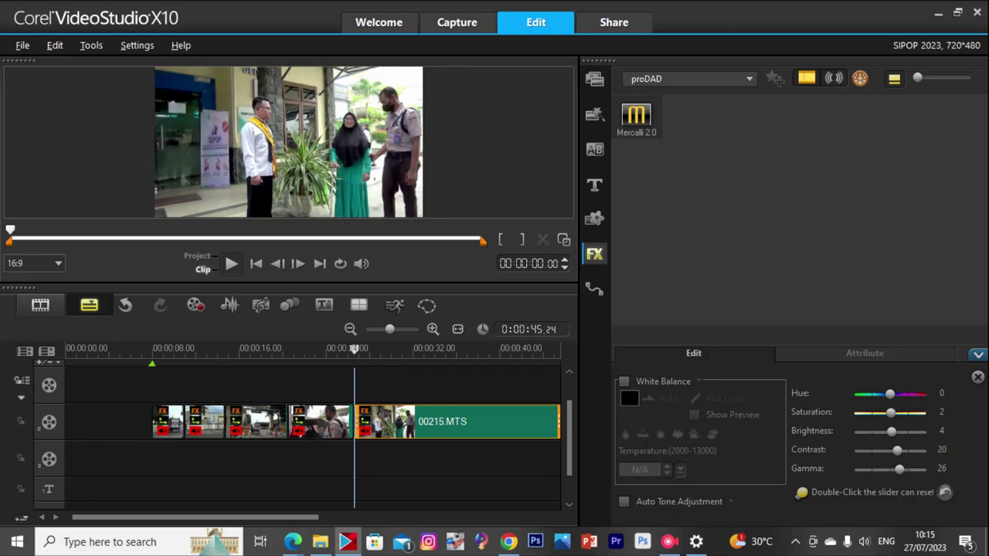
drag(894, 432, 892, 432)
Preview the change into clip 00215, trim off its first second up to about 00:00:27.18, and move the rest against clip 00208.
click(352, 350)
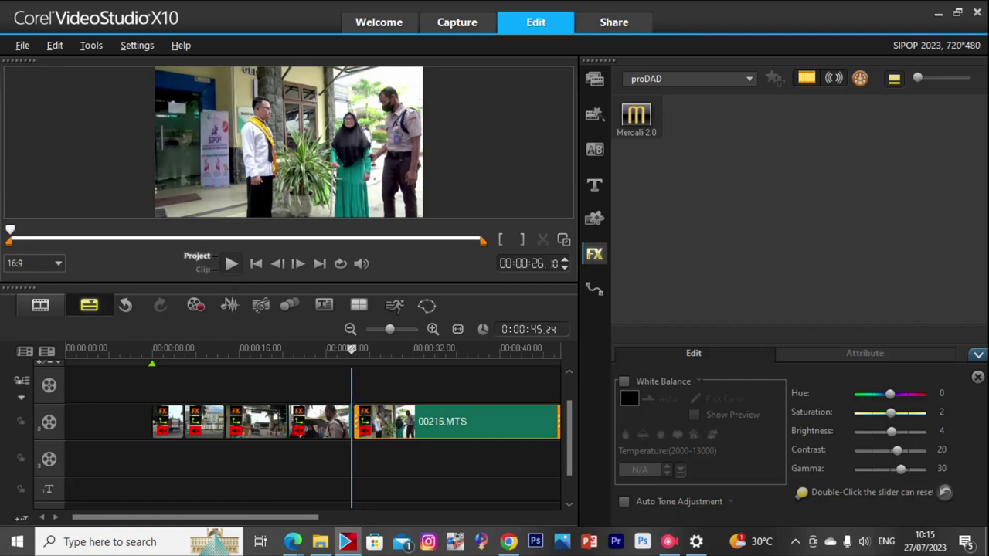
click(343, 349)
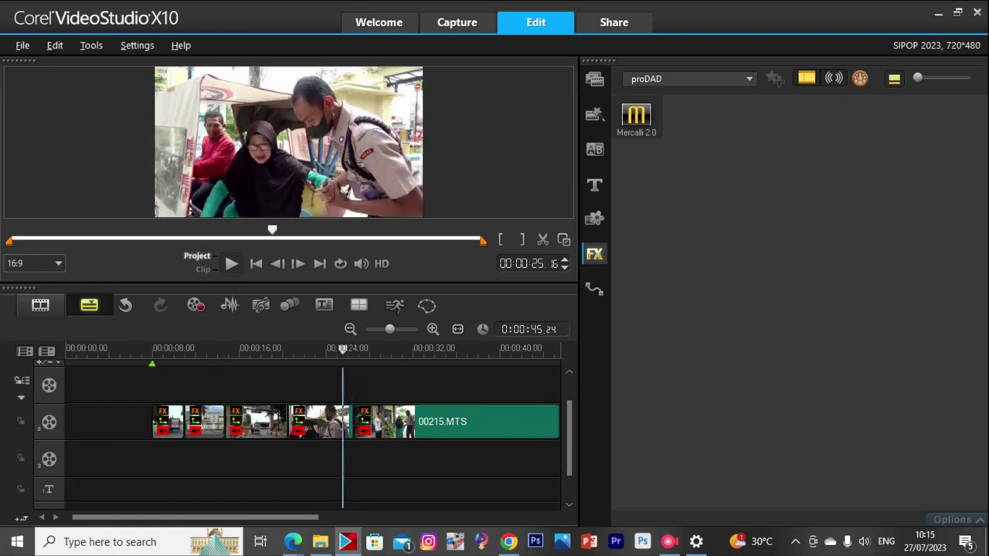
key(space)
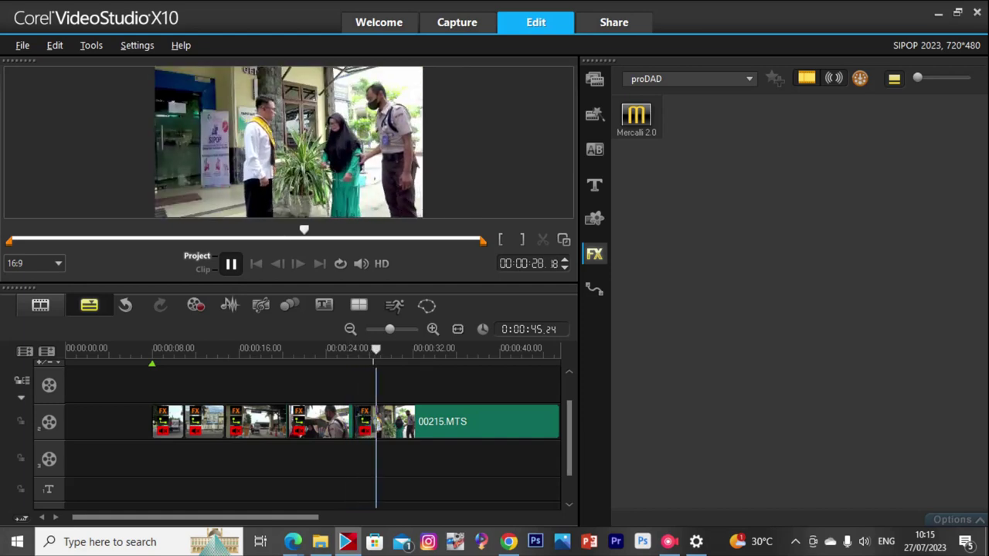
key(space)
key(Left)
key(Left)
key(Left)
key(Left)
key(Left)
key(Left)
key(Left)
key(Left)
key(Left)
key(Left)
key(Left)
key(Left)
key(Left)
key(Left)
key(Left)
key(Left)
key(Left)
key(Left)
key(Left)
key(Left)
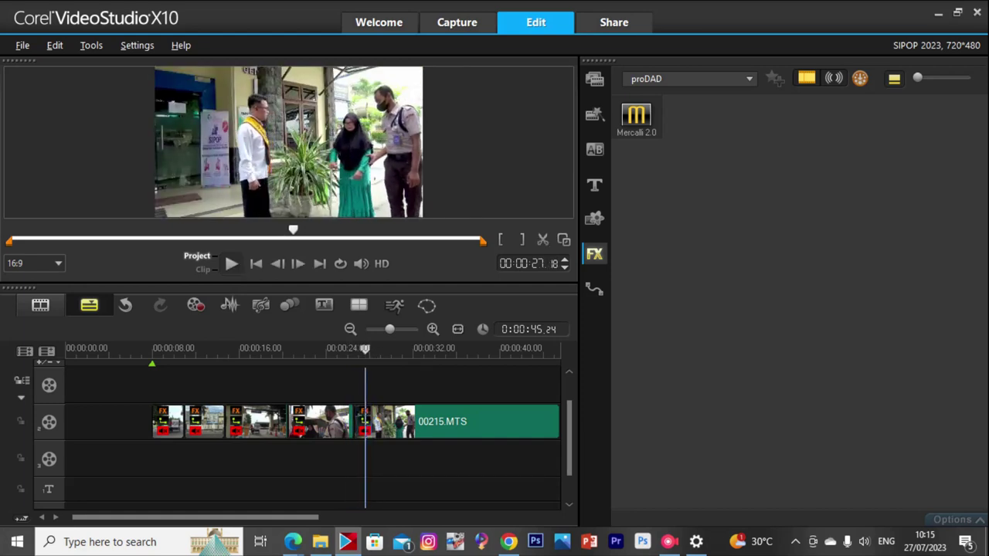
key(Left)
key(Left)
key(Right)
key(Right)
key(Right)
key(Right)
key(Right)
key(Right)
key(Right)
key(Right)
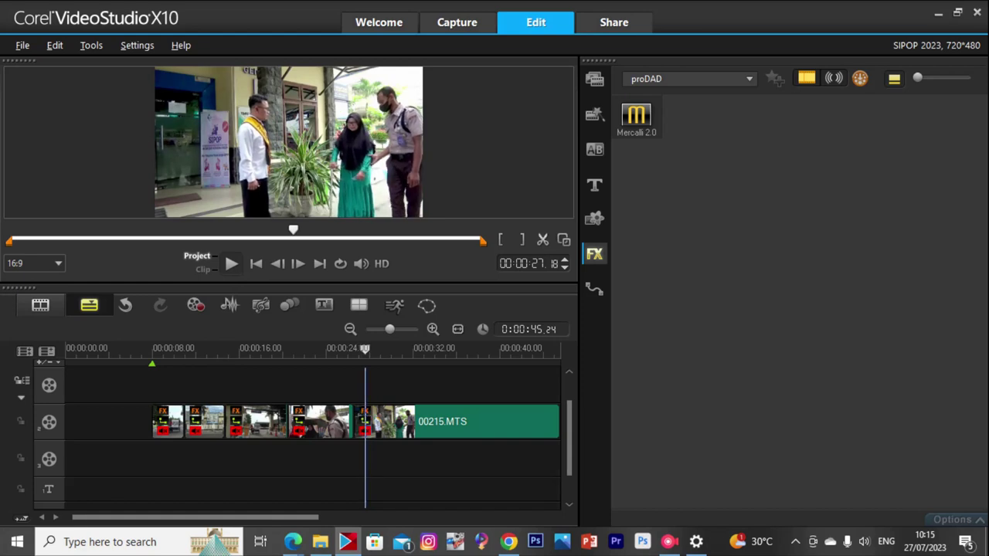
key(ctrl+i)
click(359, 422)
key(Delete)
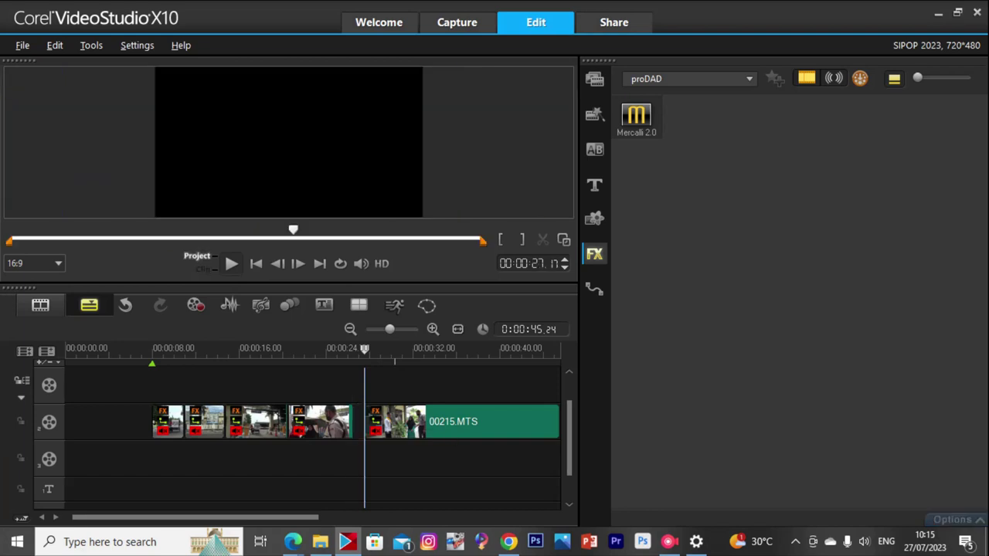
drag(418, 424, 401, 425)
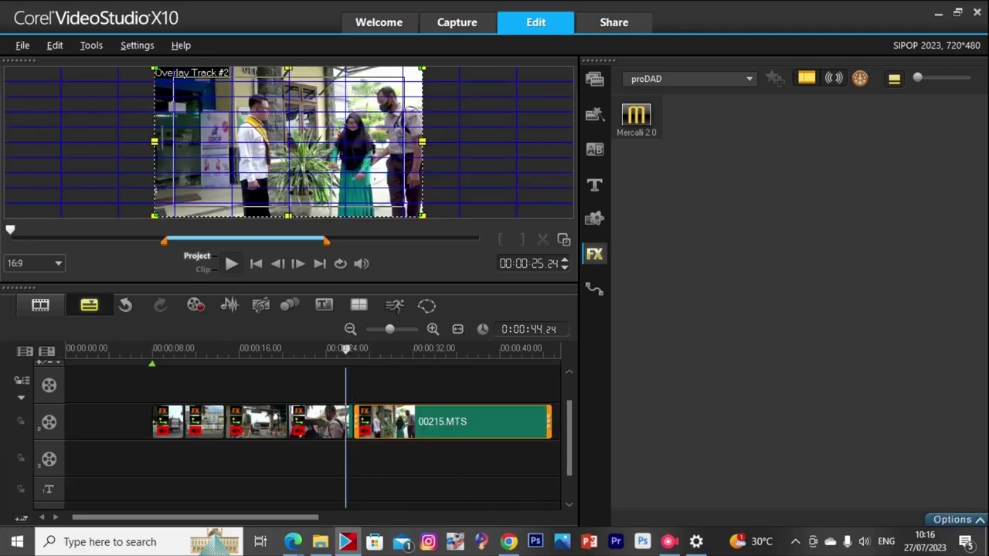
Play clip 00215, split it at 00:00:40.02 and delete the part after the split.
key(space)
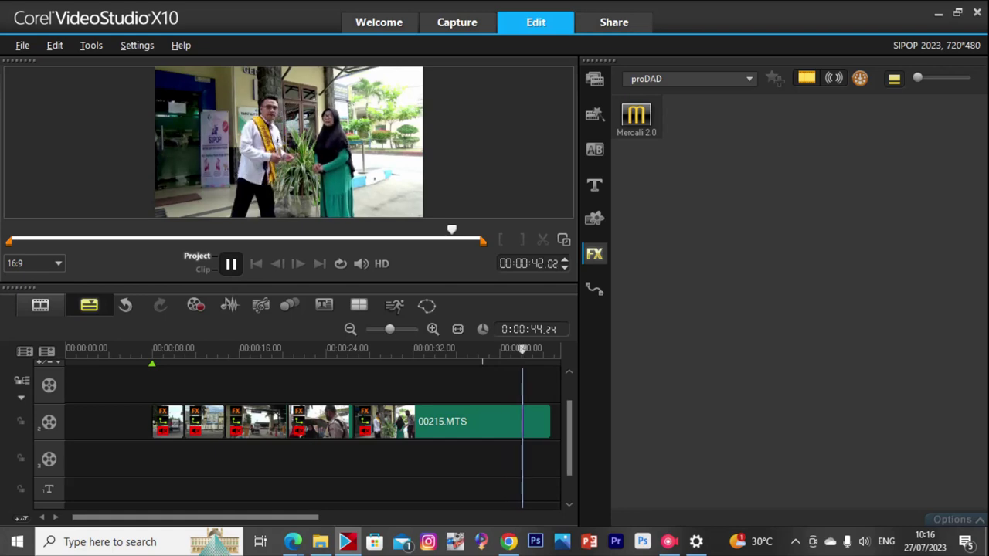
key(space)
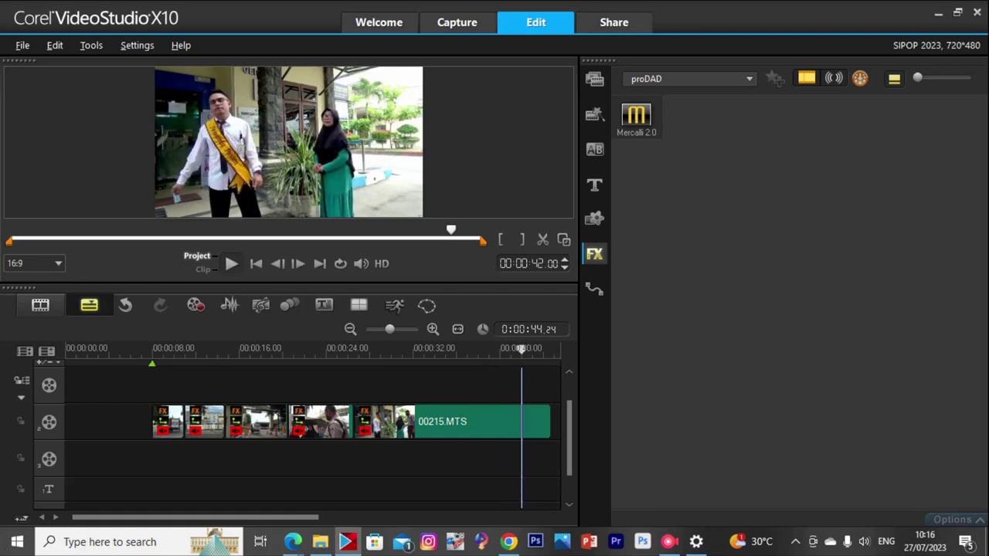
key(Left)
key(Left)
key(Left)
key(Left)
key(Left)
key(Left)
key(Left)
key(Left)
key(Left)
key(Left)
key(Left)
key(Left)
key(Left)
key(Left)
key(Left)
key(Left)
key(Left)
key(Left)
key(Left)
key(Left)
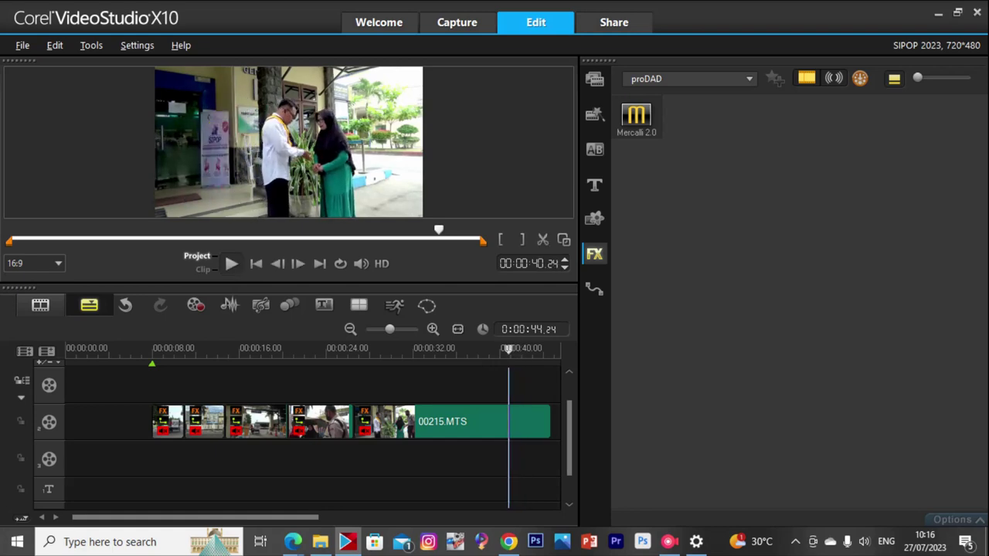
key(Left)
key(Left)
key(Left)
key(Left)
key(Left)
key(Left)
key(Left)
key(Left)
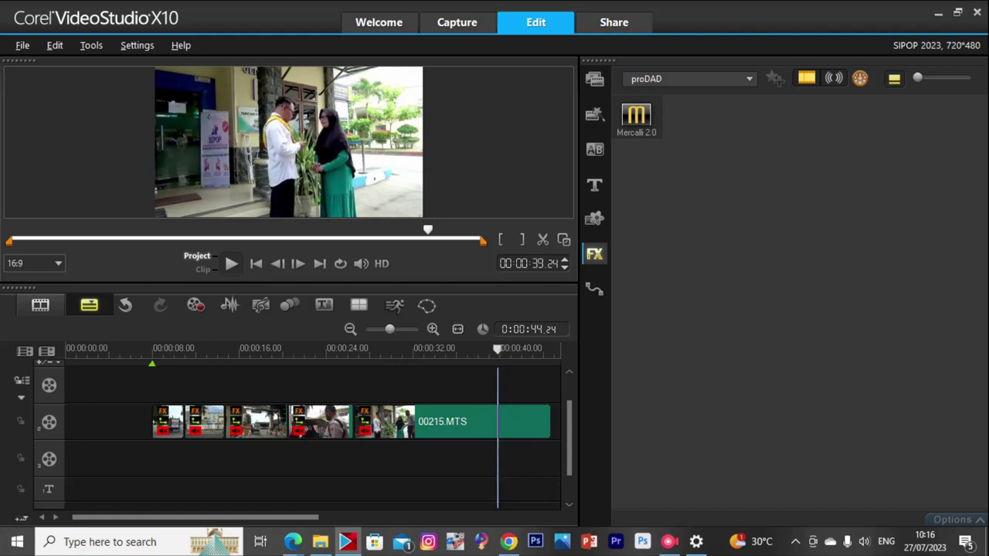
key(Right)
key(Right)
key(Right)
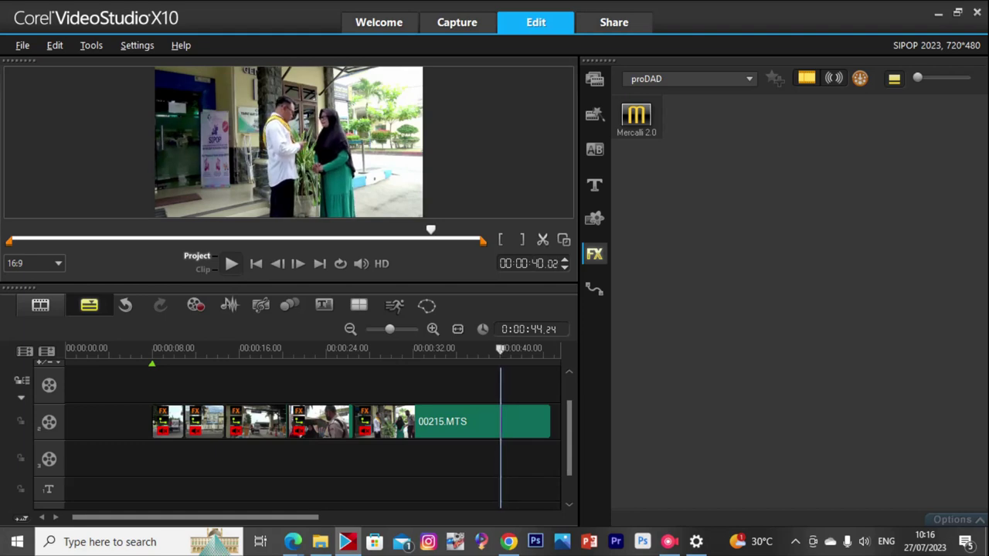
key(ctrl+i)
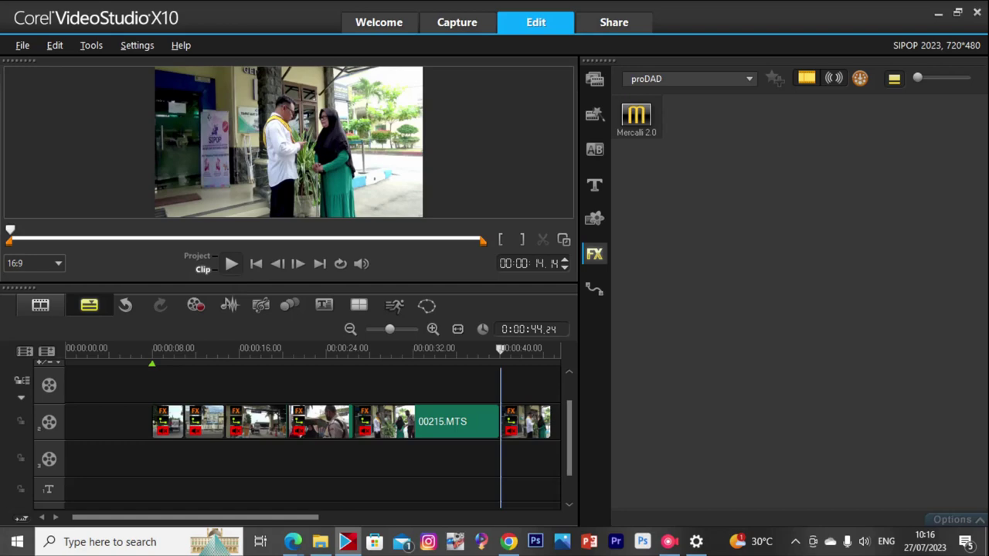
key(Delete)
Switch to File Explorer, place recording 00216 right after clip 00215 on the second overlay track and scale it to fill the screen.
key(alt+Tab)
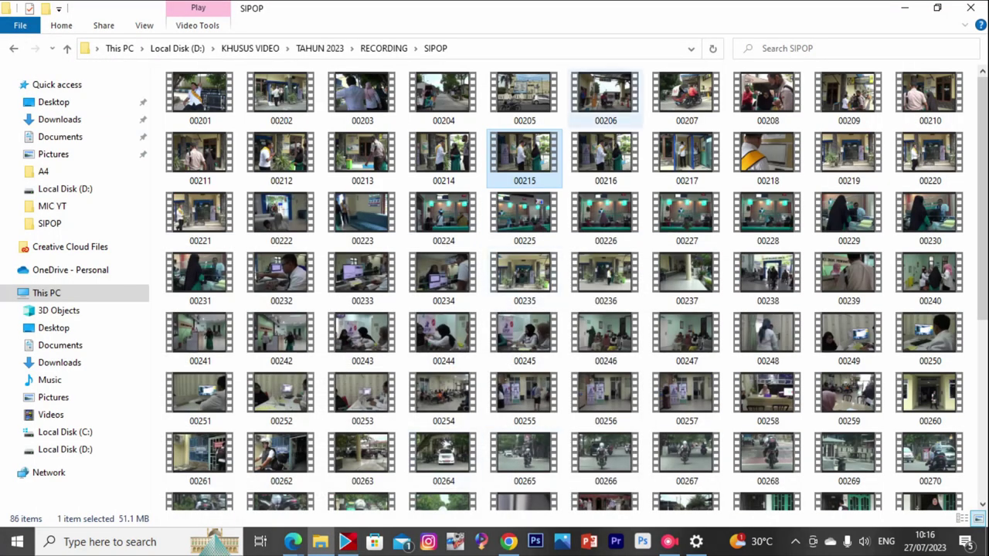
click(605, 158)
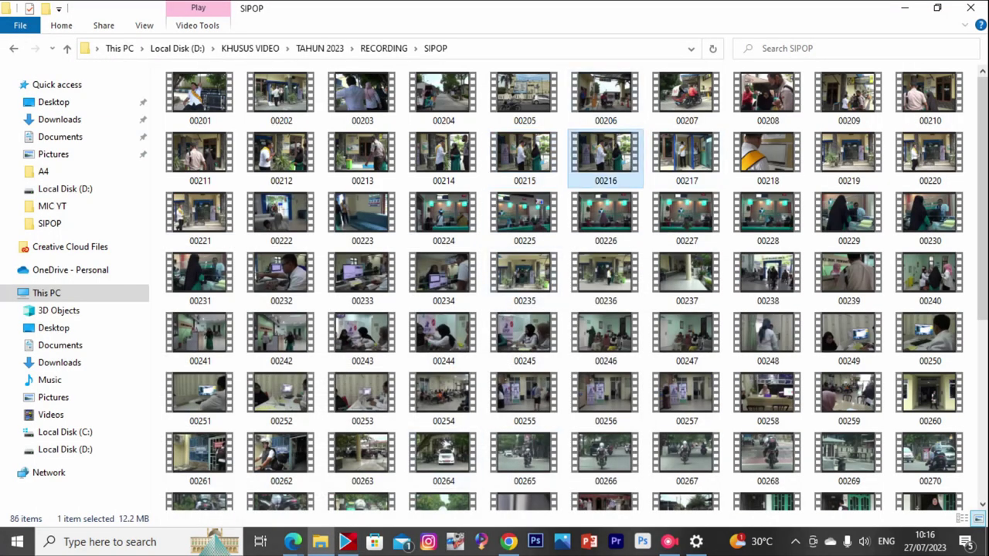
drag(605, 157, 519, 423)
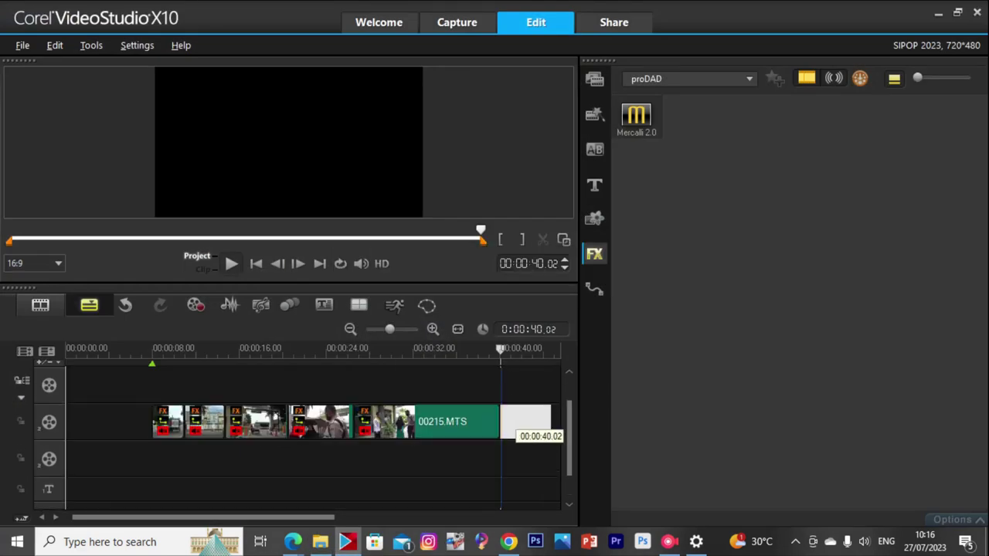
click(525, 421)
right_click(307, 139)
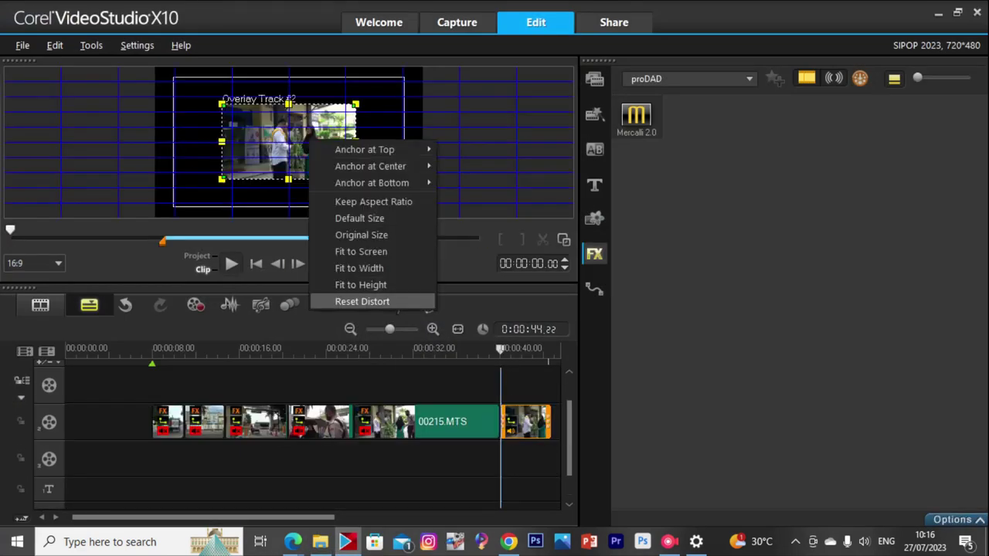
click(341, 301)
right_click(288, 142)
click(339, 284)
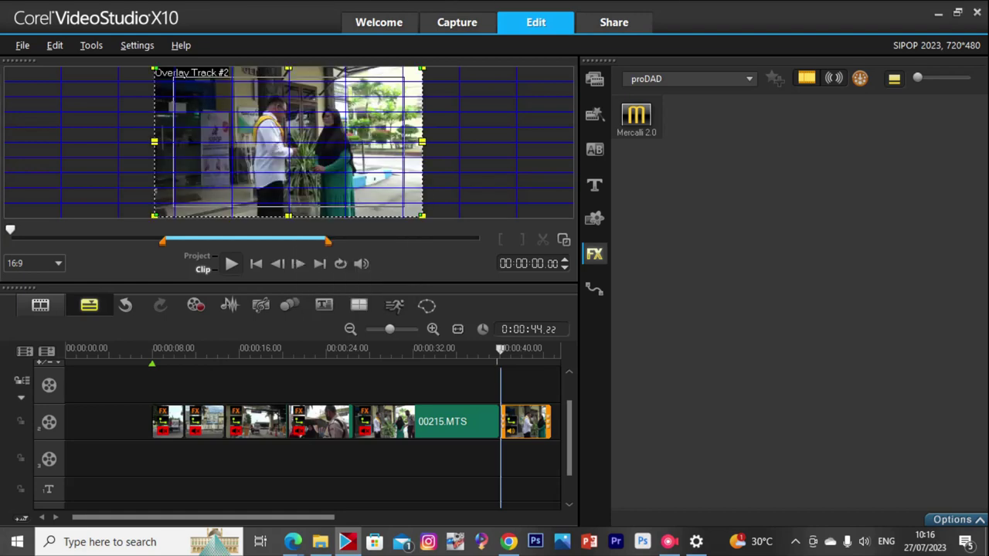
Play clip 00216 to review it, and remove it from the second overlay track.
key(space)
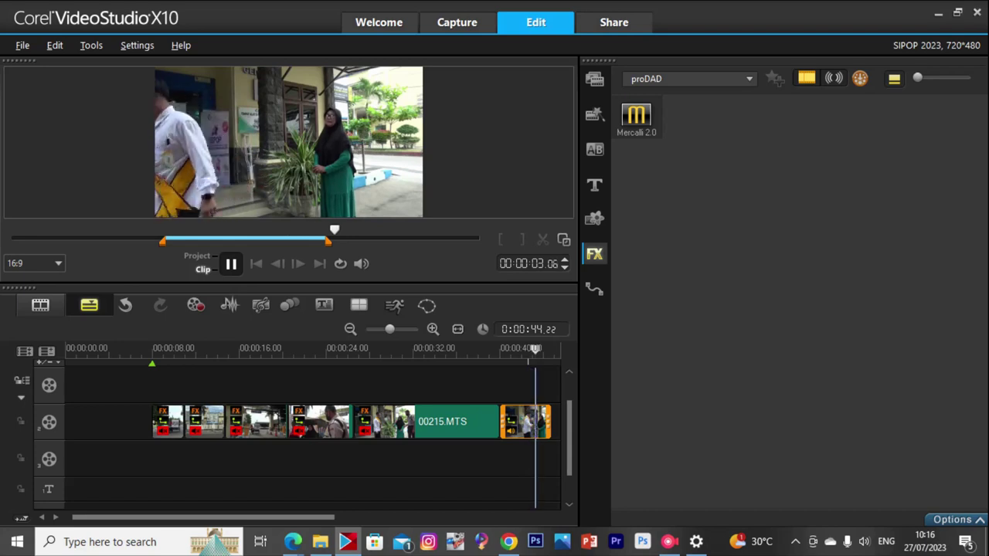
key(space)
mouse_move(542, 349)
mouse_down()
mouse_move(461, 350)
mouse_move(527, 349)
mouse_up()
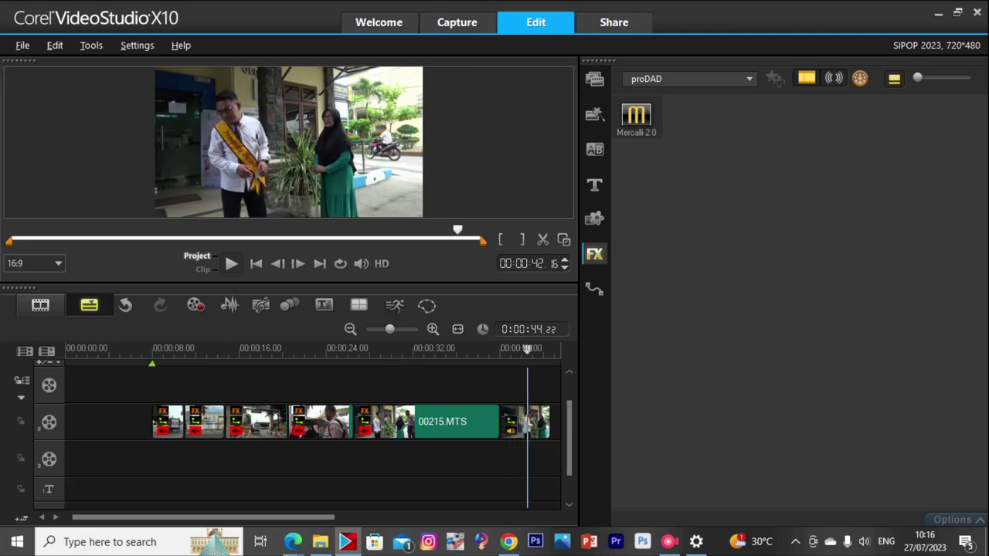
click(539, 422)
key(Delete)
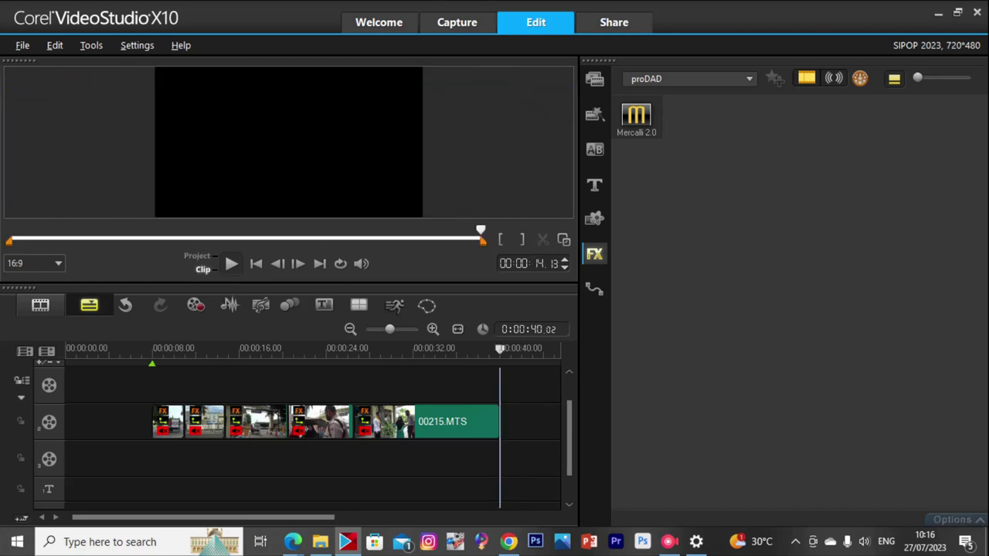
Add recordings 00217 and 00218 from File Explorer's SIPOP folder right after clip 00215, and scale clip 00217 to fill the screen.
click(478, 422)
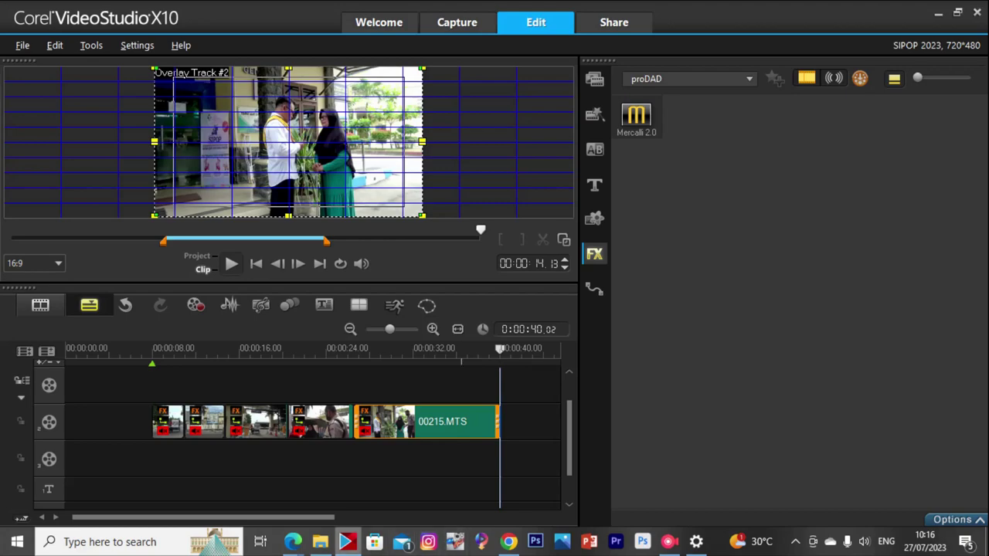
key(alt+Tab)
click(687, 157)
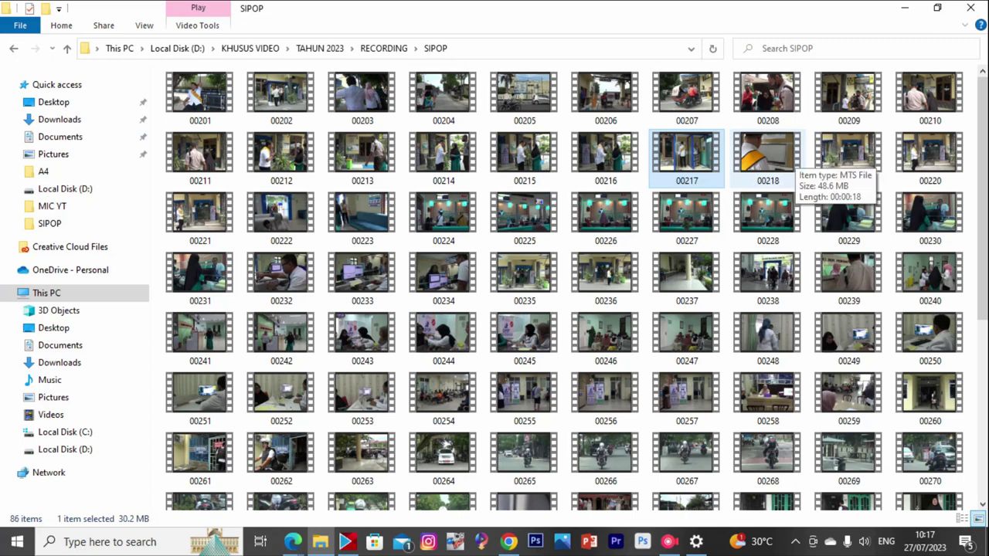
ctrl+click(767, 158)
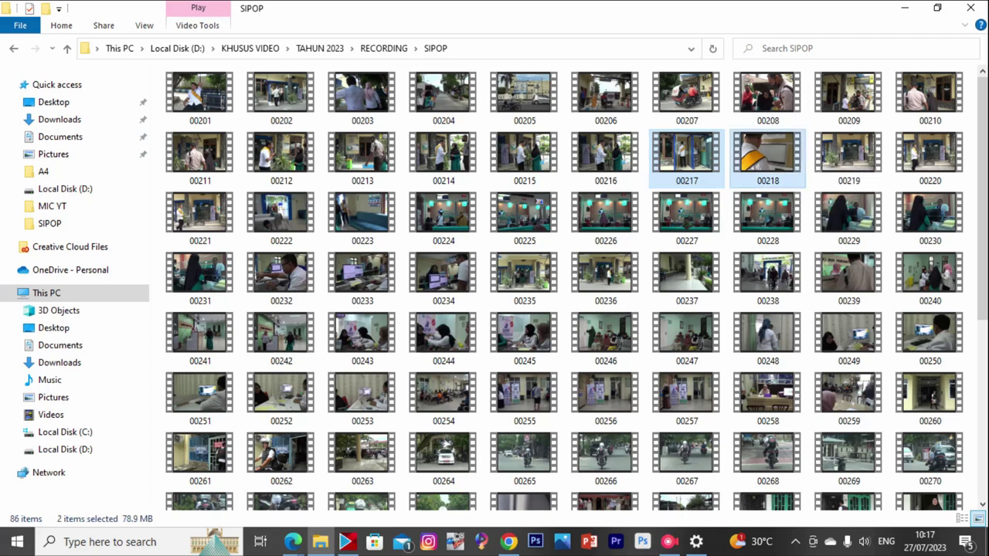
drag(767, 159, 505, 424)
click(450, 350)
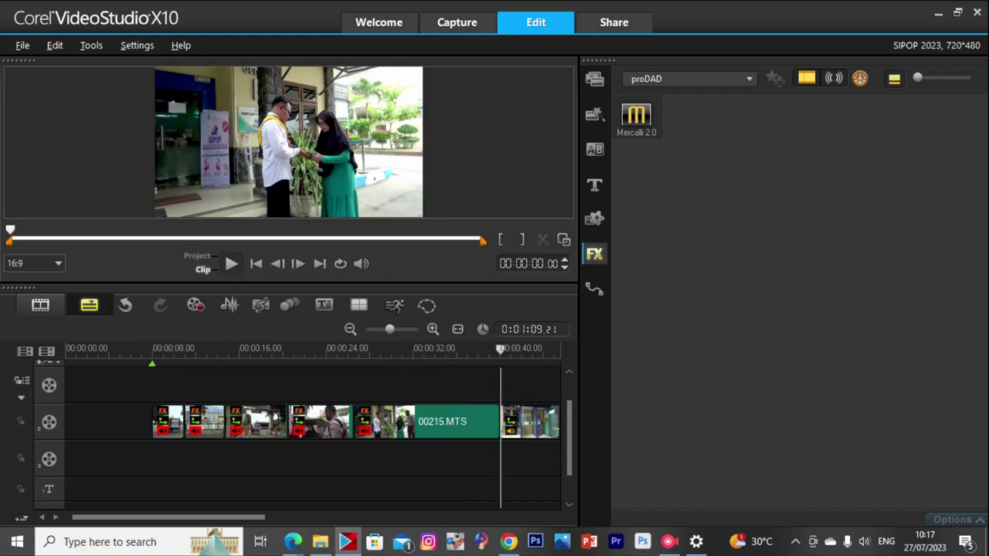
right_click(232, 135)
click(282, 278)
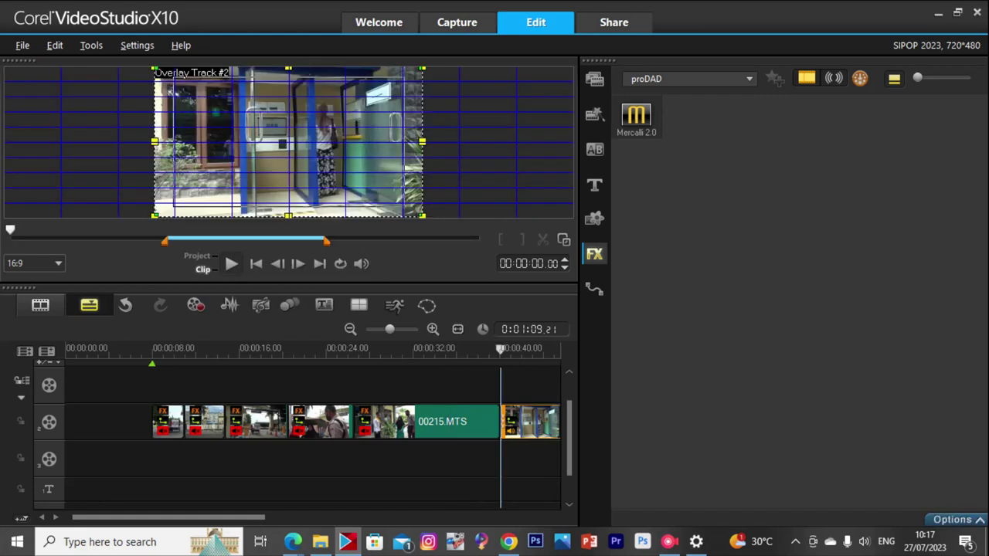
Play clip 00217, split it at 00:00:45.02 and delete the part after the split.
key(space)
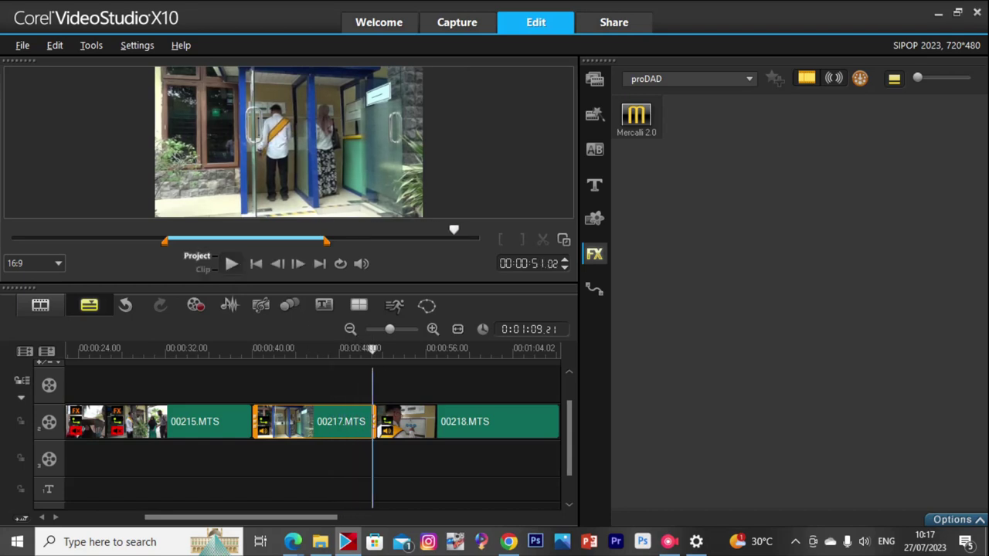
drag(279, 350, 306, 351)
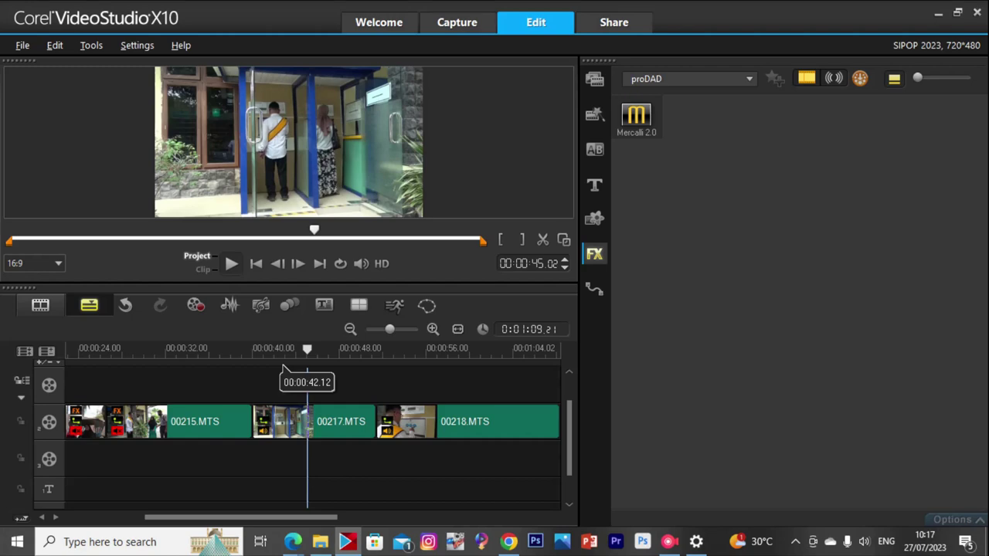
click(542, 240)
click(340, 422)
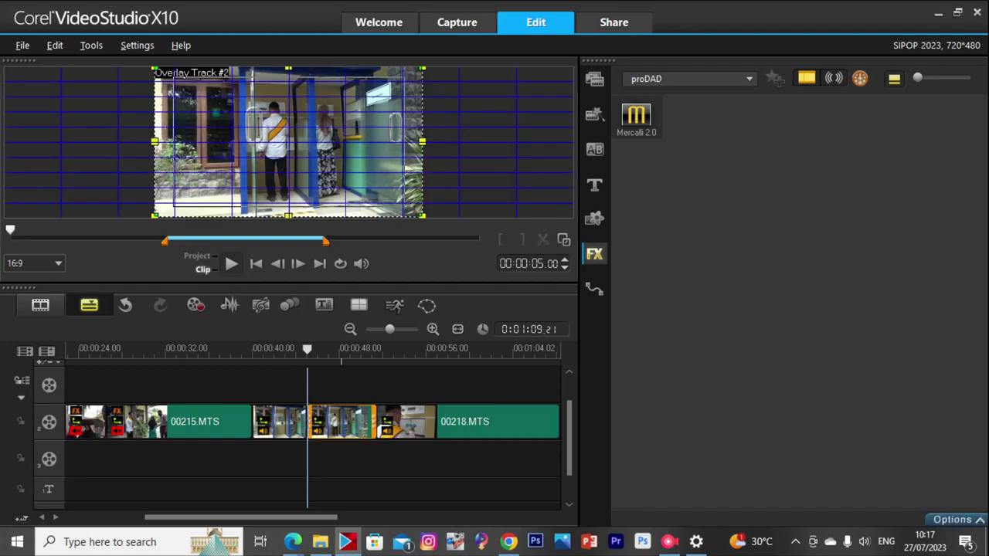
key(Delete)
Mute clip 00217 and color-correct it with saturation 2, brightness 8, contrast 22 and gamma 30.
right_click(286, 422)
click(324, 277)
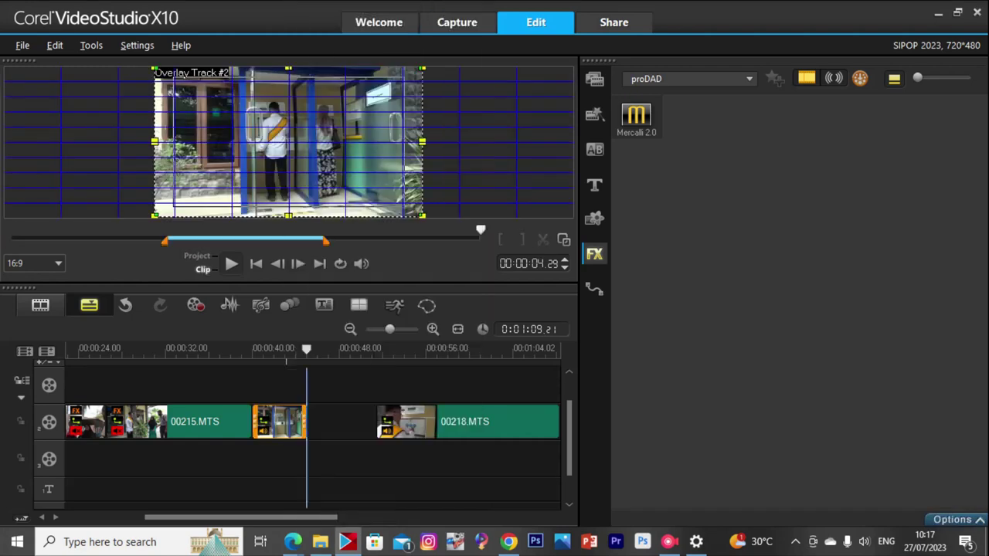
click(957, 519)
click(692, 353)
click(669, 434)
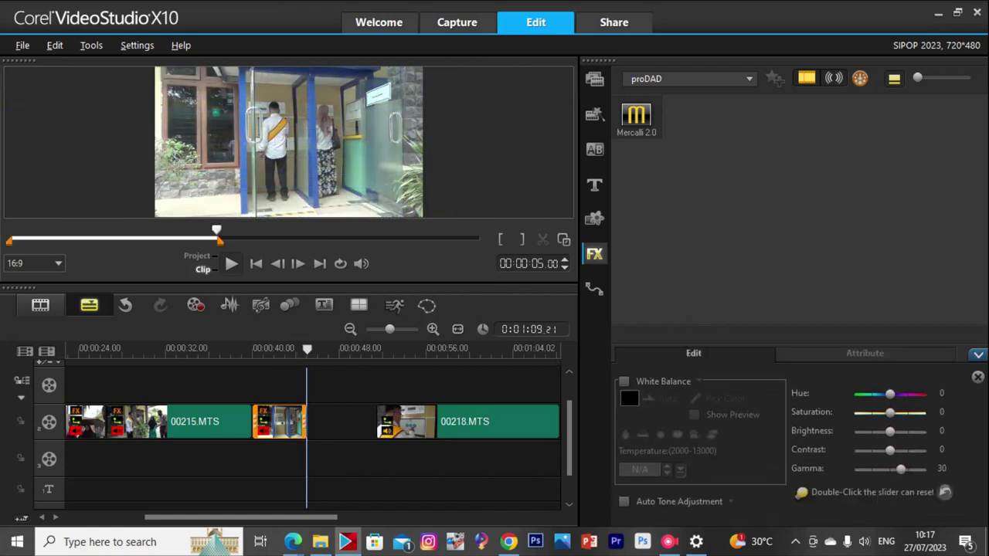
drag(890, 450, 896, 450)
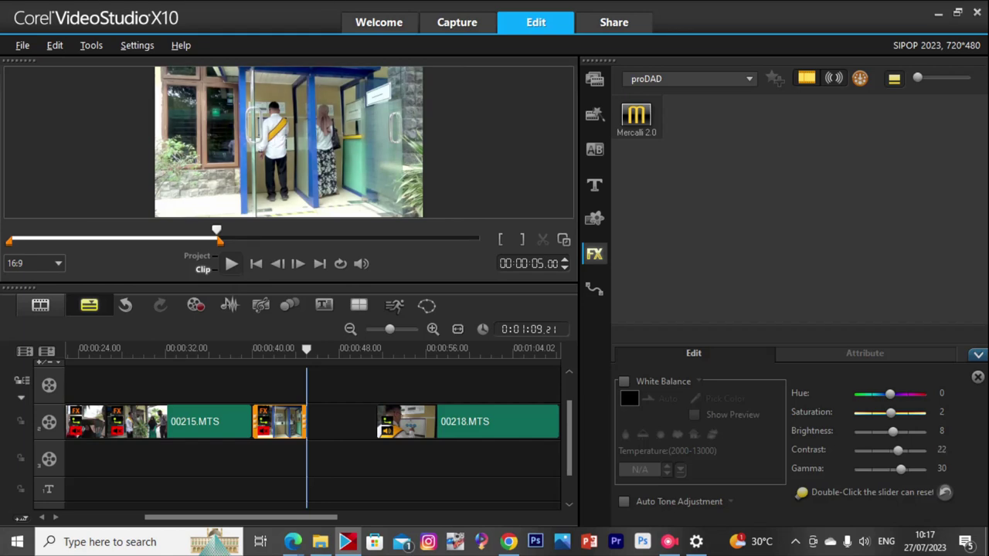
Play and scrub through clip 00218 on the second overlay track to review its footage.
click(437, 422)
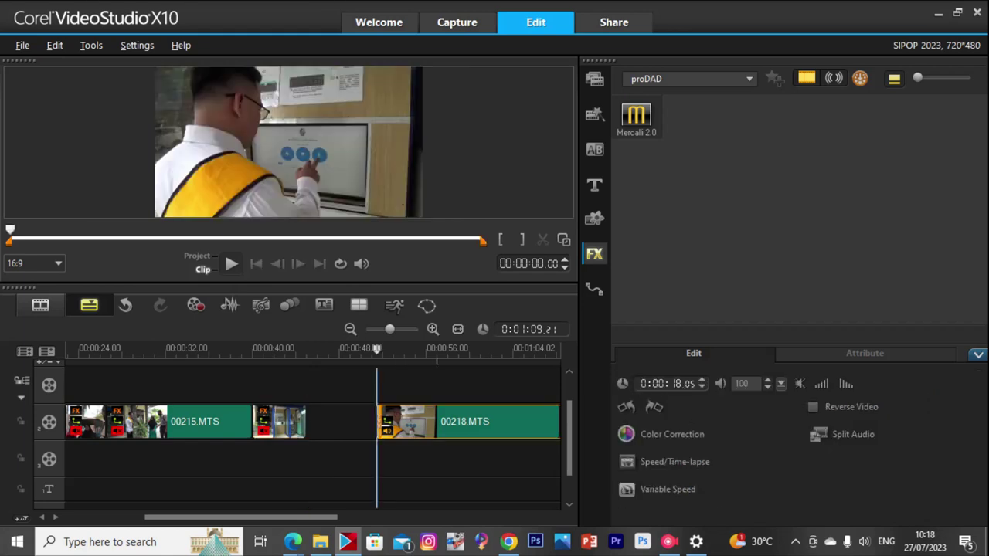
key(space)
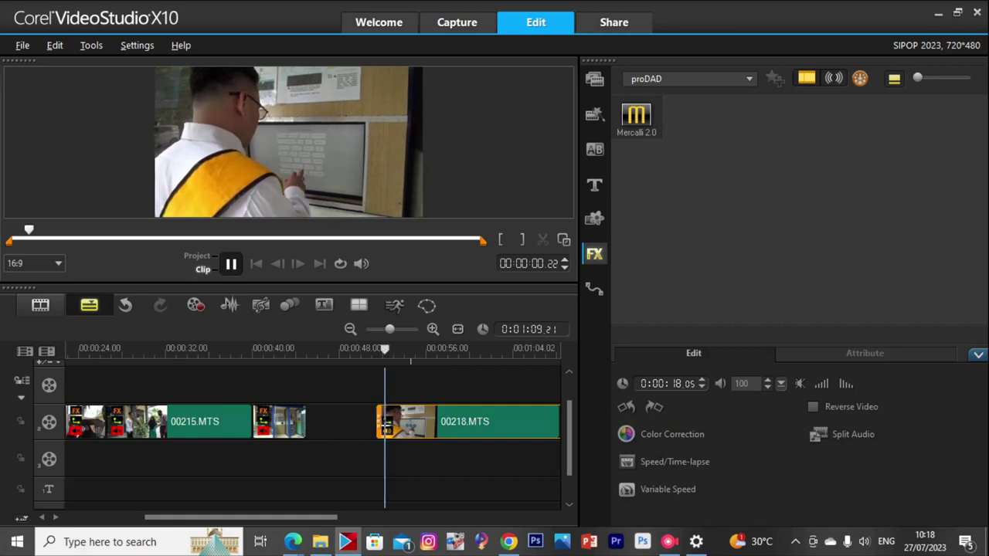
key(space)
scroll(386, 426, down, 1)
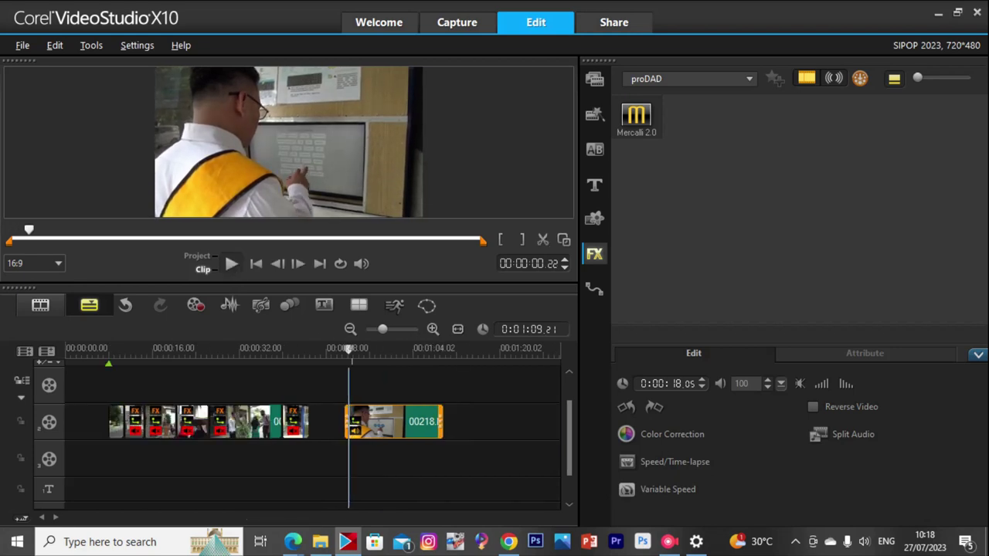
drag(348, 350, 382, 350)
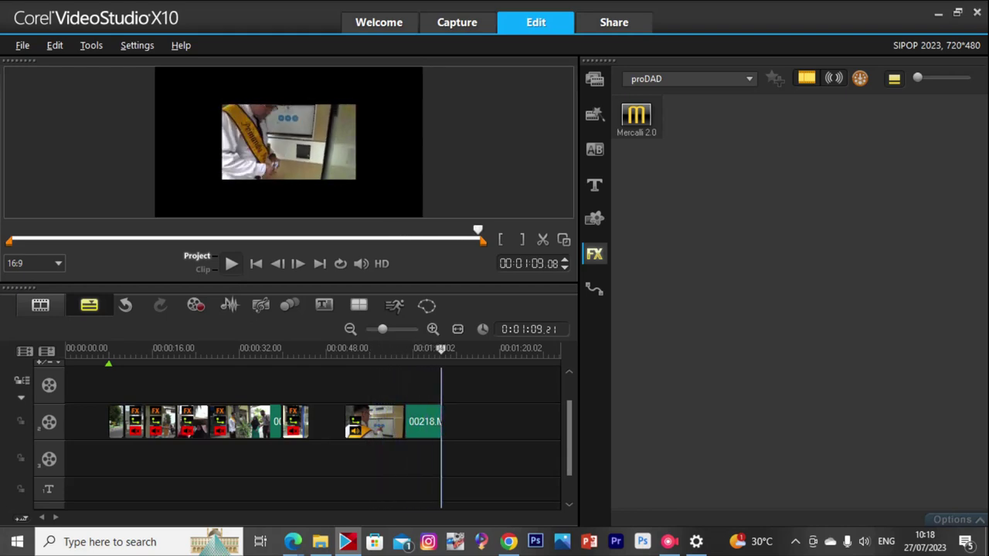
drag(441, 349, 429, 349)
click(321, 541)
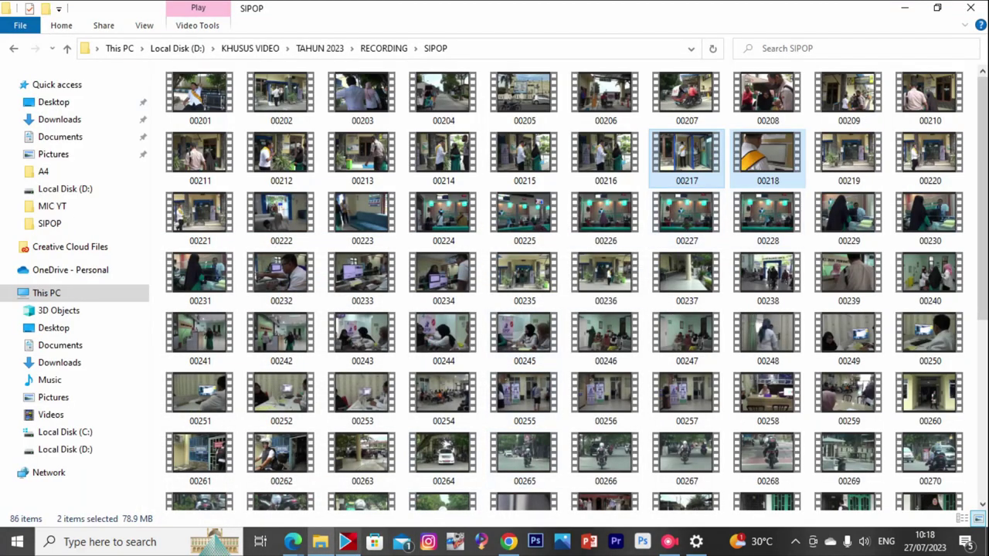
click(347, 541)
Move clip 00218 directly after clip 00217 on the second overlay track and scale it to fill the screen.
drag(411, 423, 377, 423)
right_click(314, 128)
click(369, 291)
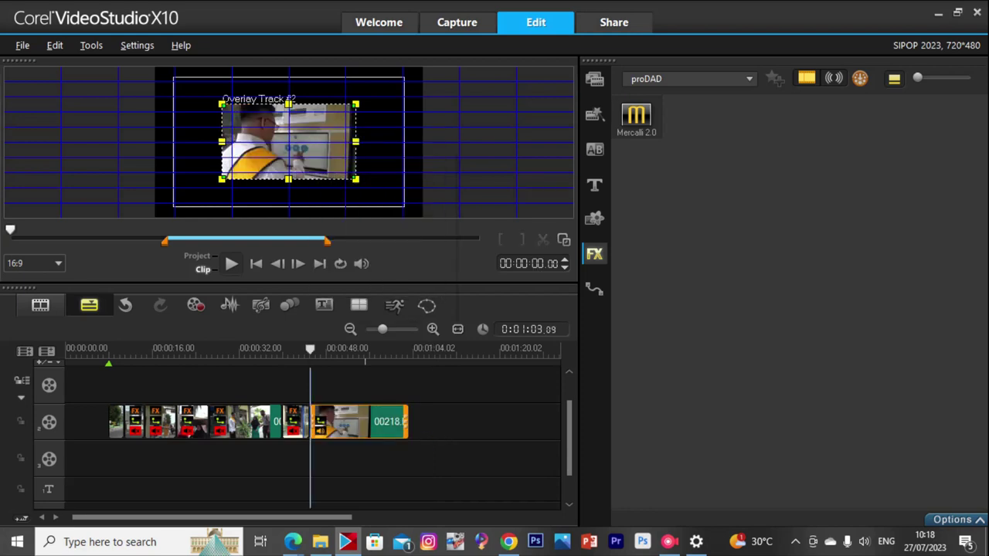
right_click(325, 148)
click(363, 290)
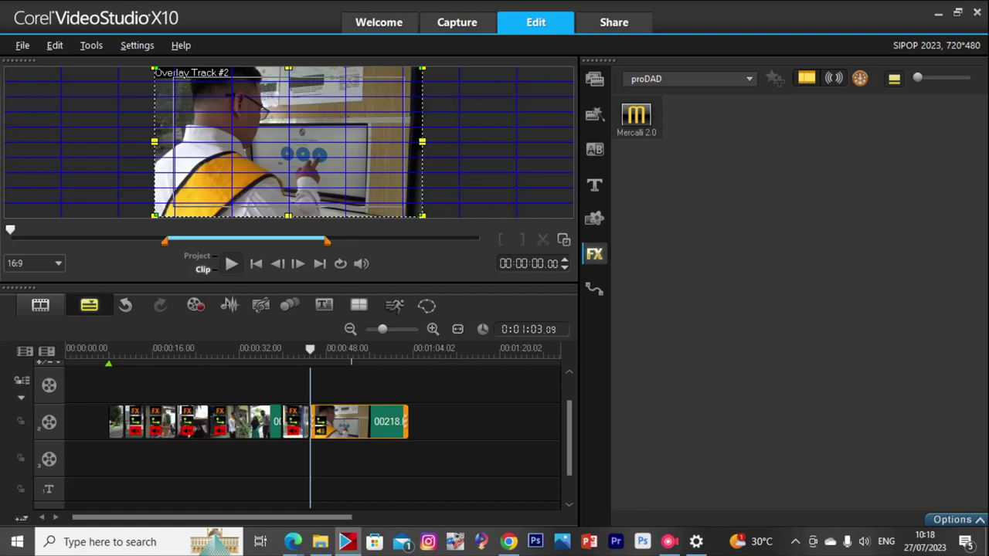
Mute clip 00218 and color-correct it with saturation 2, brightness 4, contrast 14 and gamma 20.
right_click(350, 423)
click(386, 277)
double_click(351, 423)
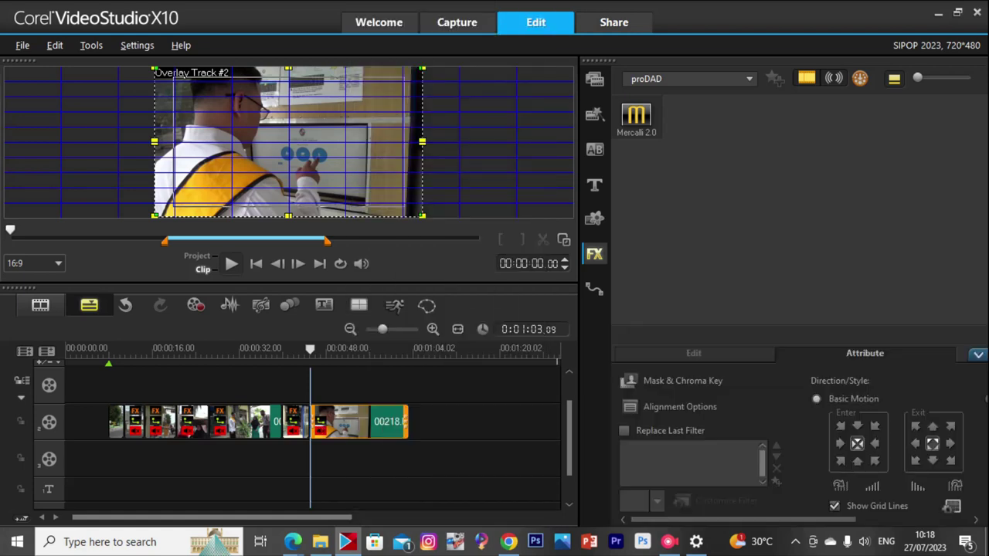
click(693, 353)
click(672, 435)
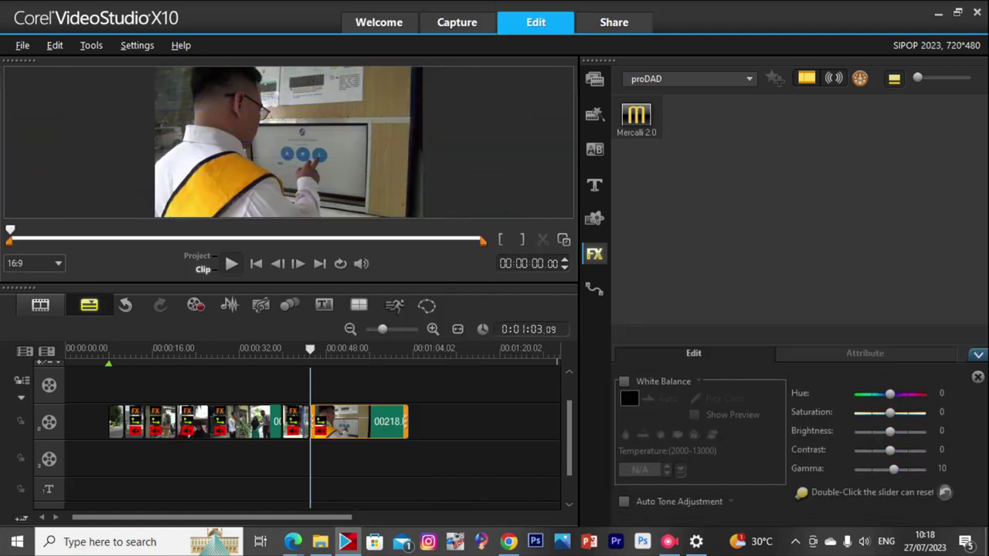
drag(896, 469, 897, 468)
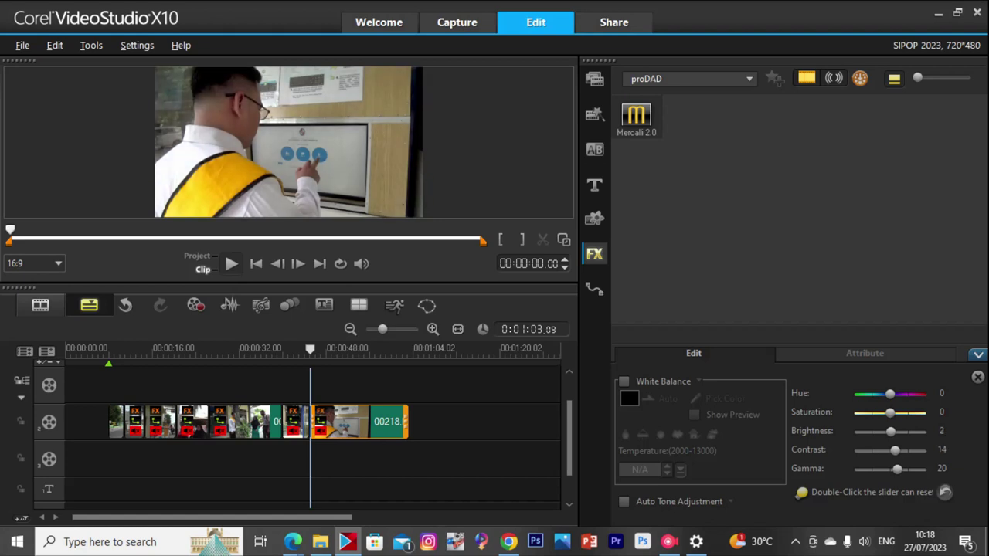
drag(890, 432, 892, 432)
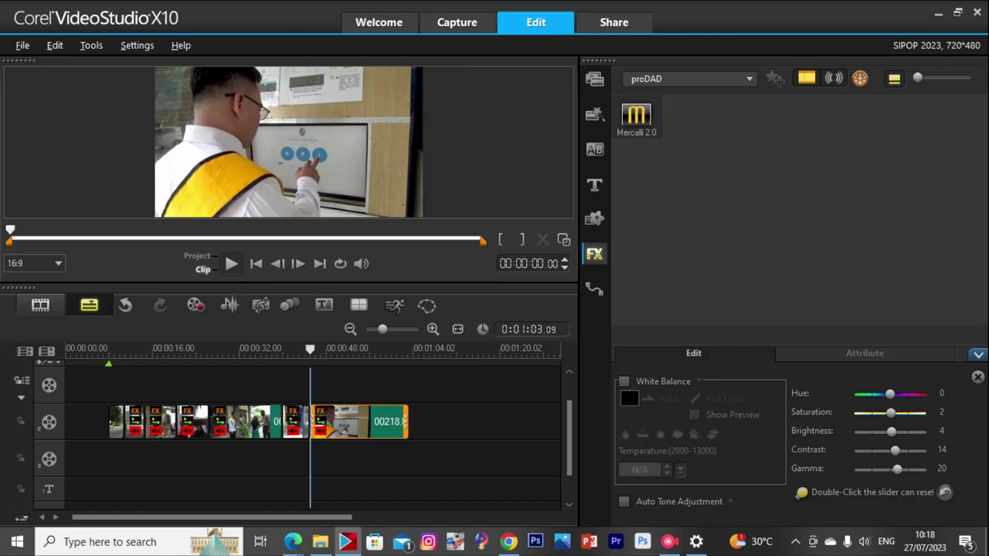
Play clip 00218, split it at 00:00:54.07 and delete the part after the split.
click(301, 360)
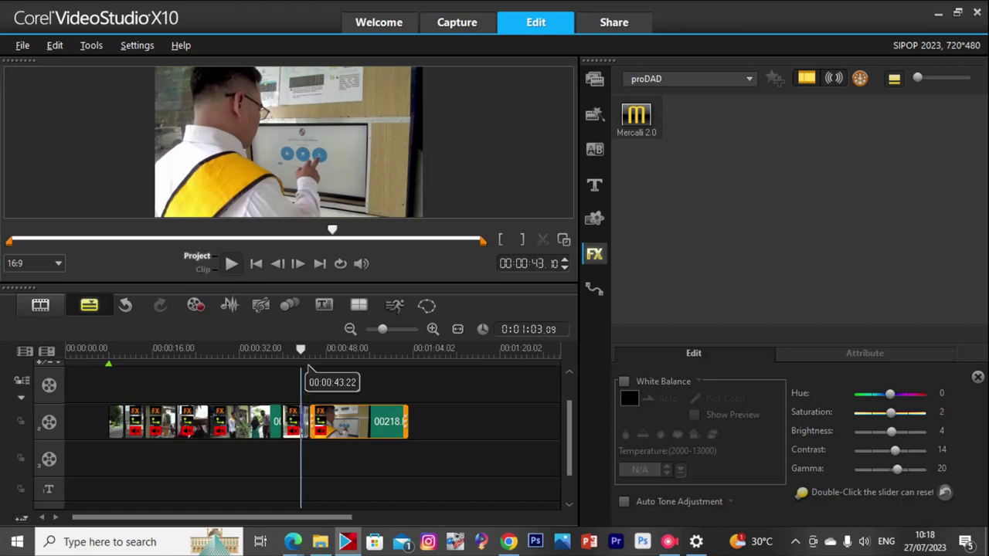
key(space)
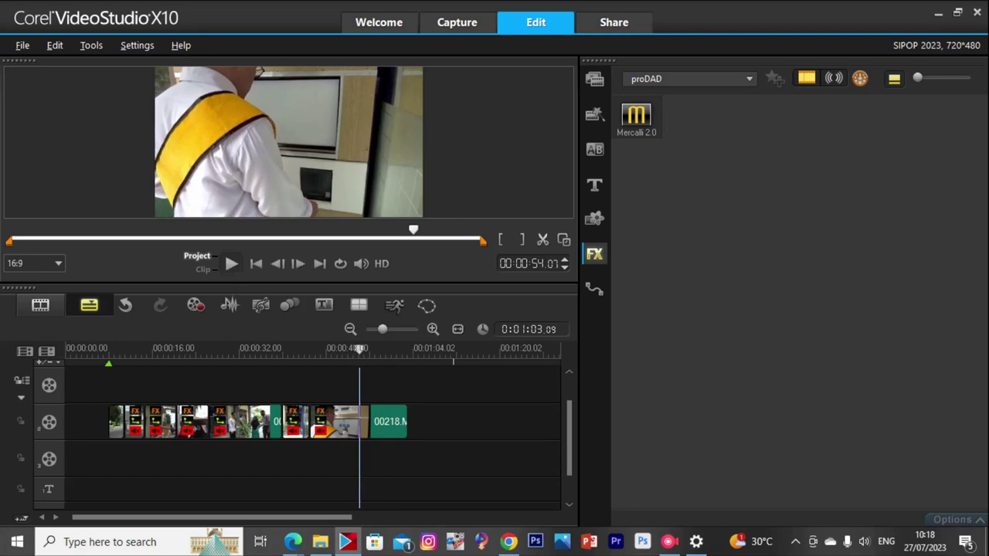
key(ctrl+i)
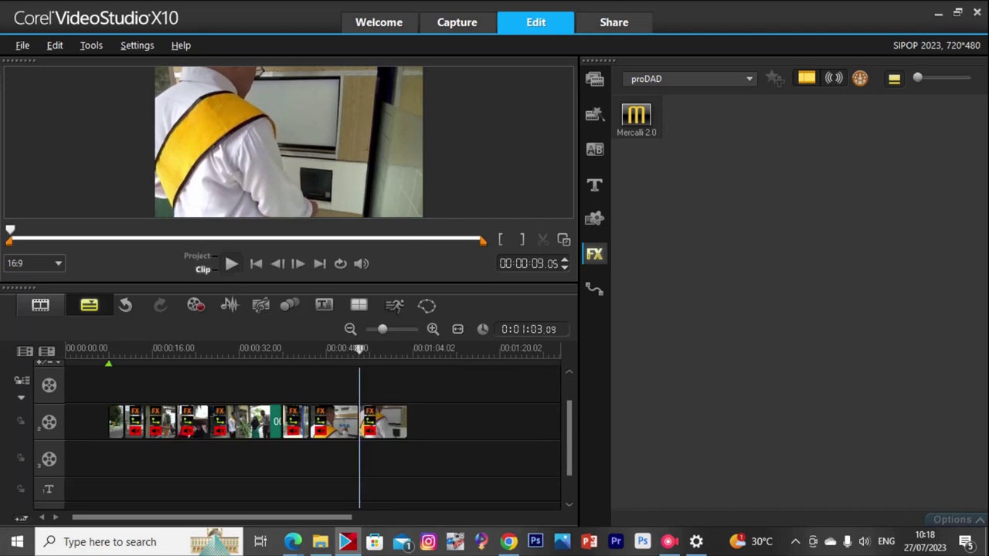
key(Delete)
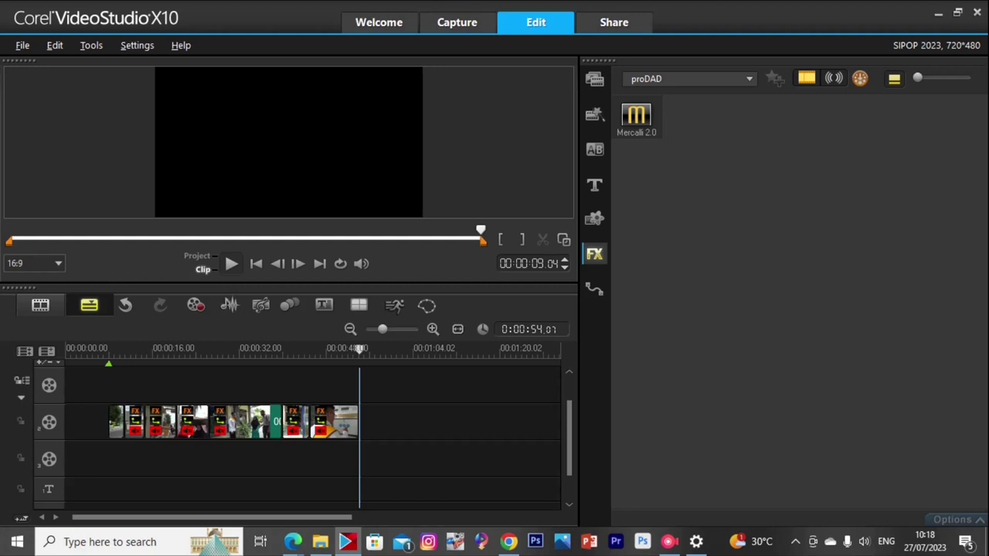
Speed up the trimmed clip 00218 to 139% with Speed/Time-lapse.
double_click(334, 421)
click(694, 353)
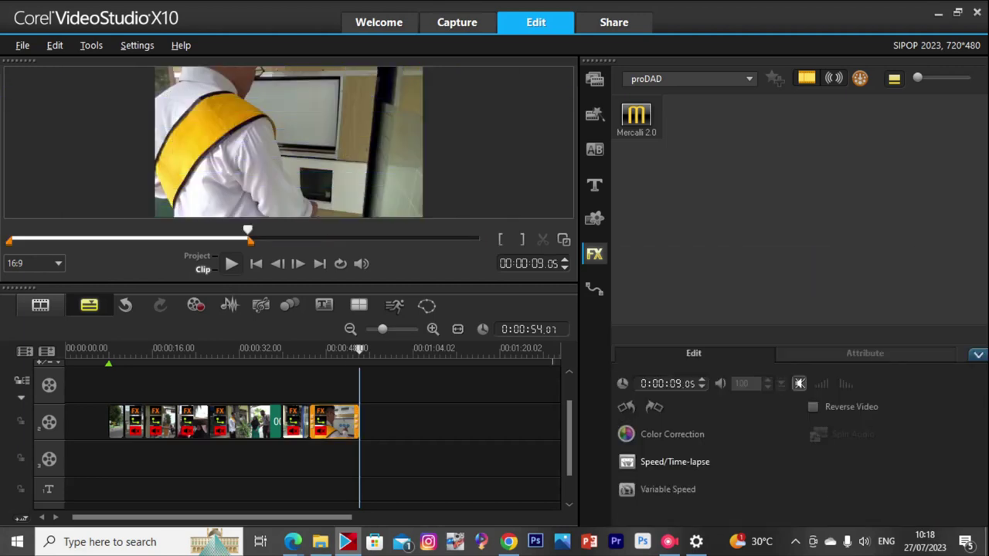
click(674, 462)
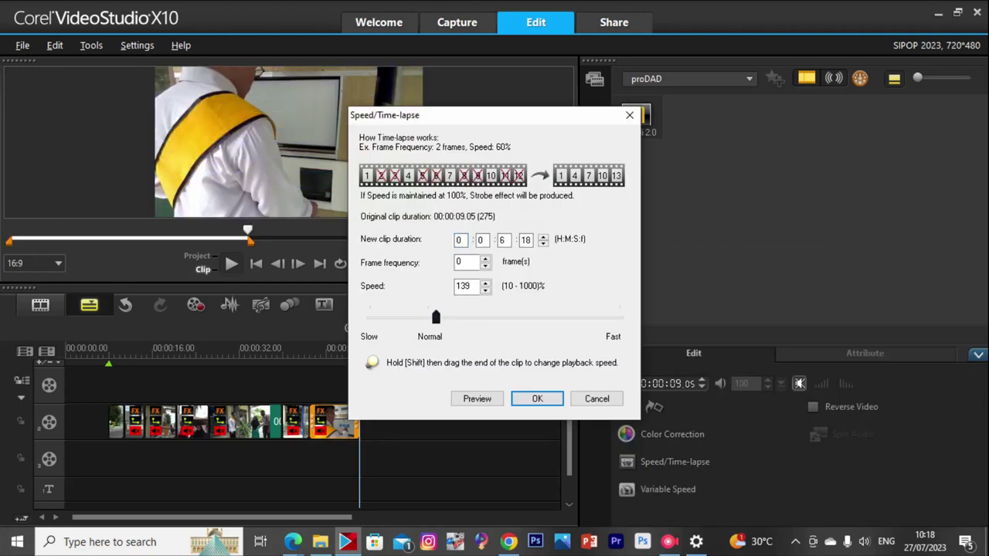
key(Return)
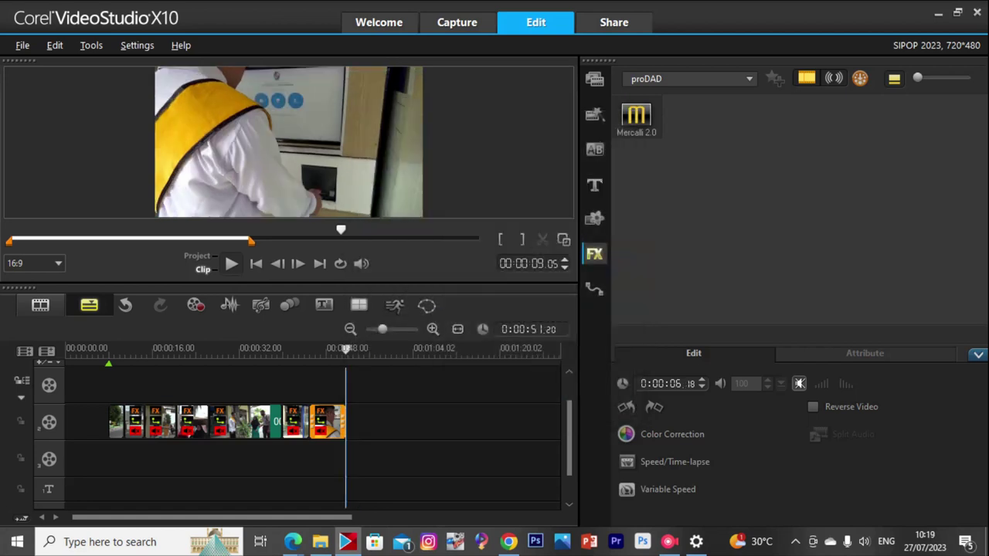
Play clip 00217 and speed it up to 122% with Speed/Time-lapse.
click(295, 422)
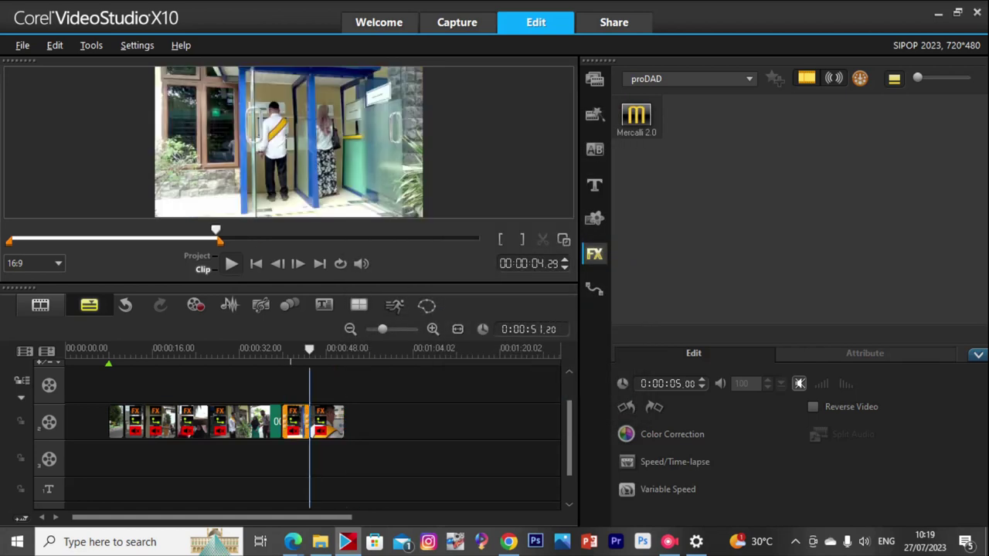
key(space)
key(space)
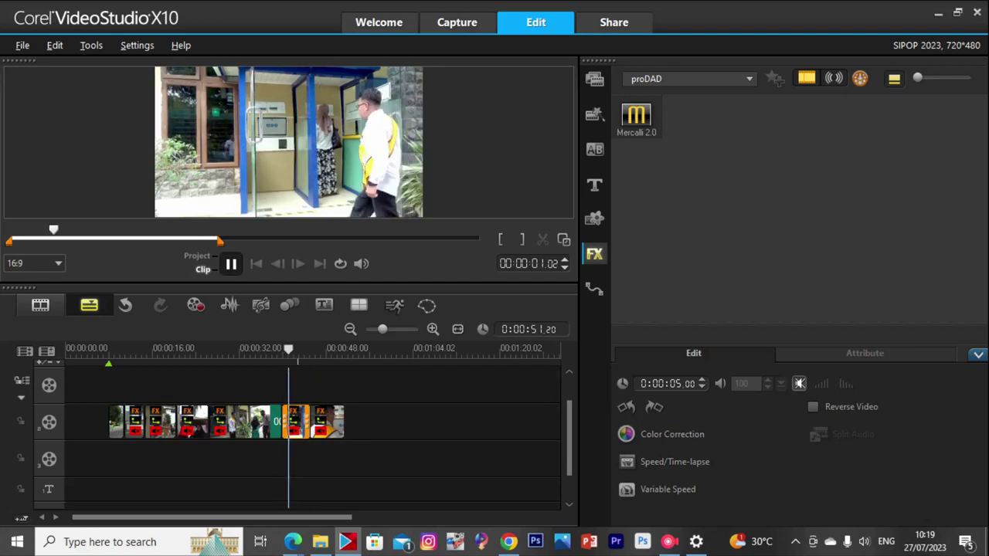
click(674, 462)
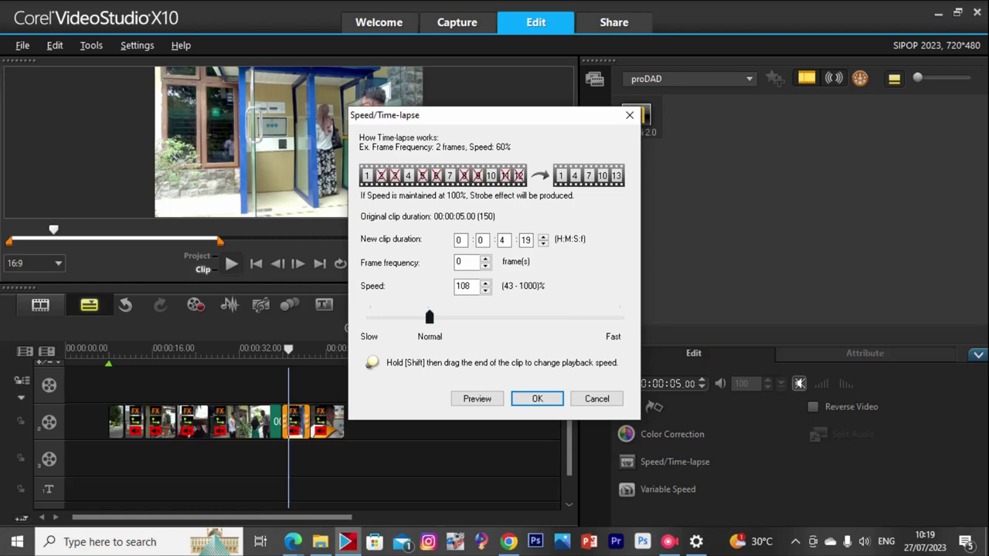
click(537, 398)
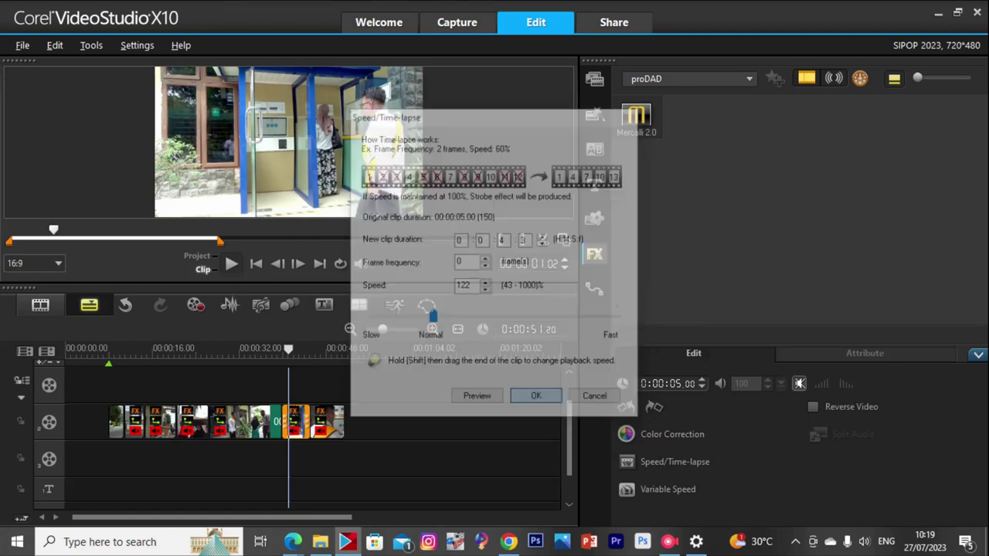
Close the gap by moving clip 00218 up against clip 00217, and play the two clips in sequence.
click(327, 422)
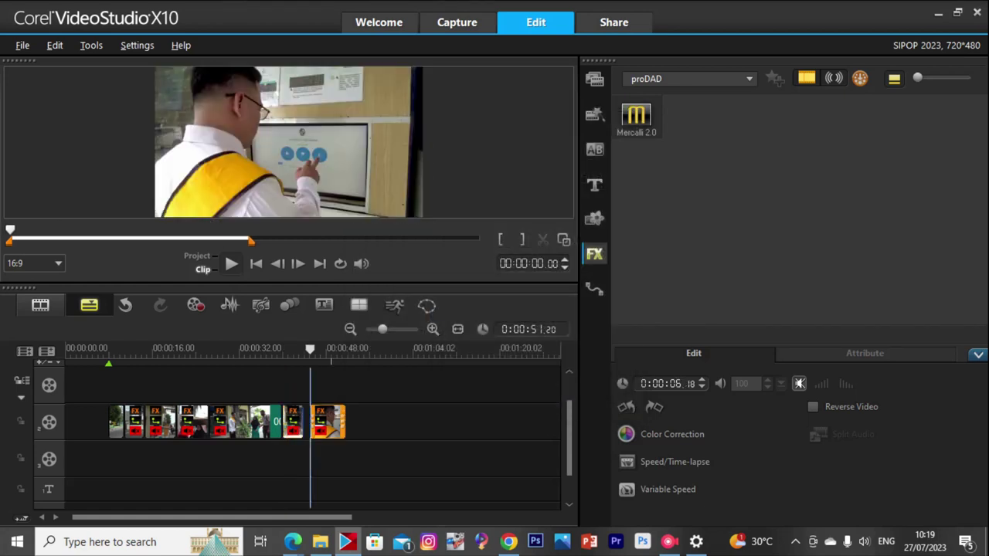
drag(319, 421, 321, 421)
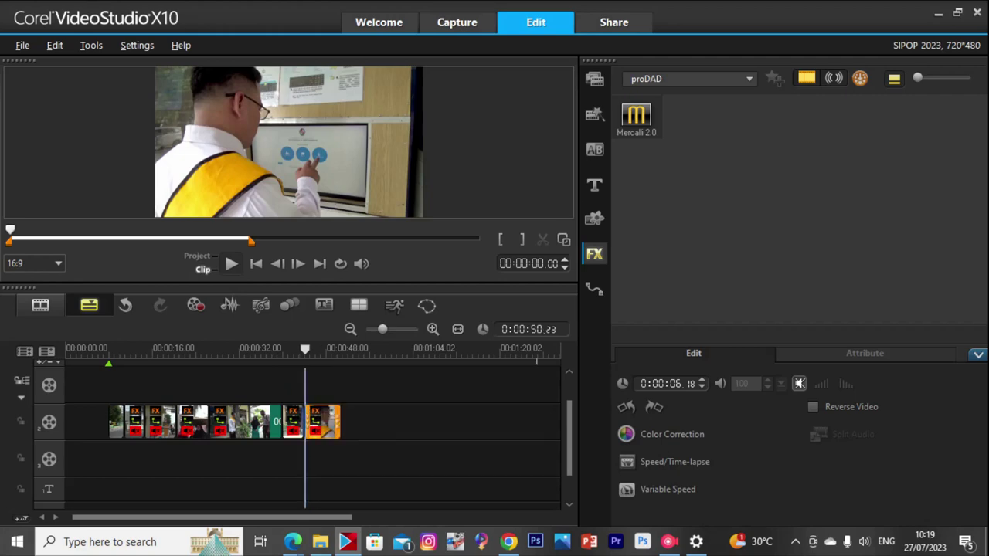
click(674, 461)
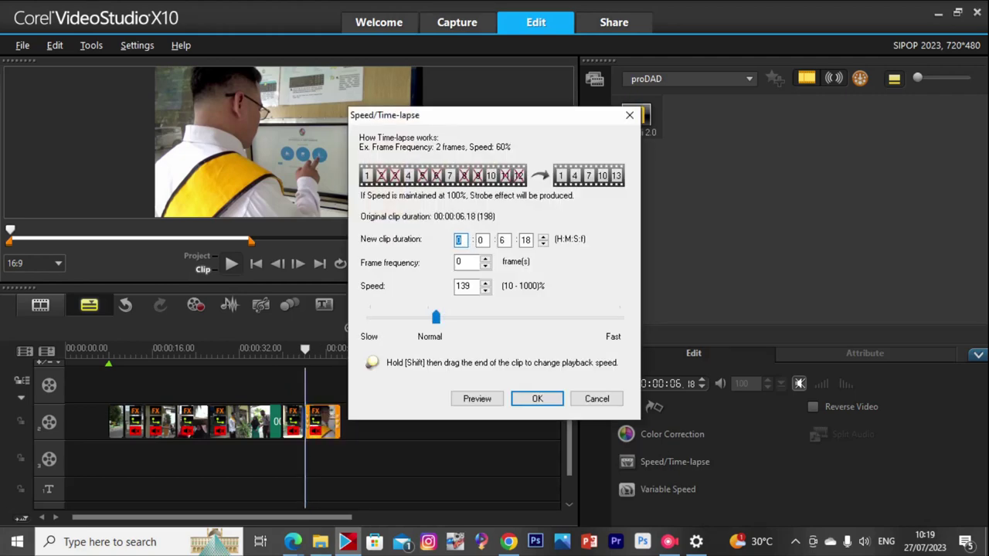
key(Return)
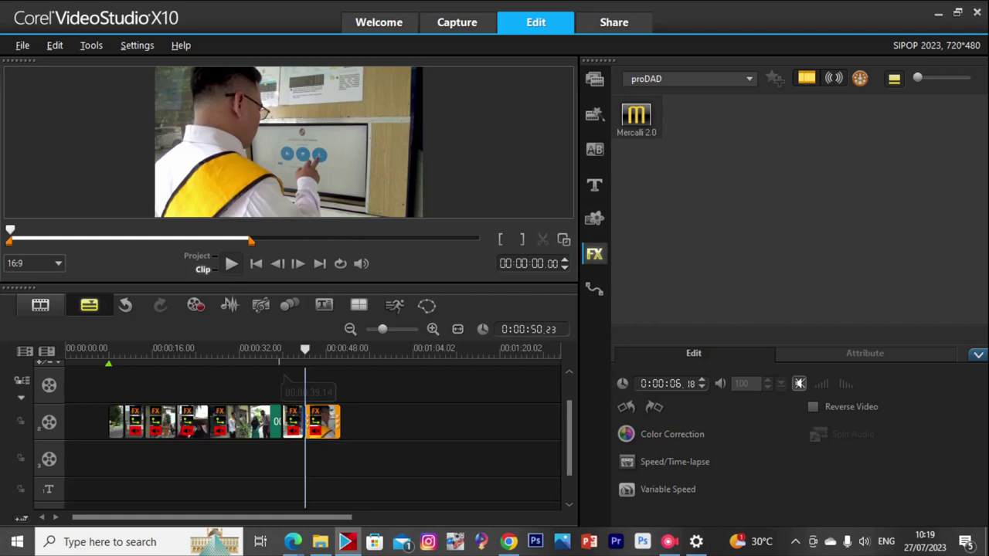
click(282, 378)
key(space)
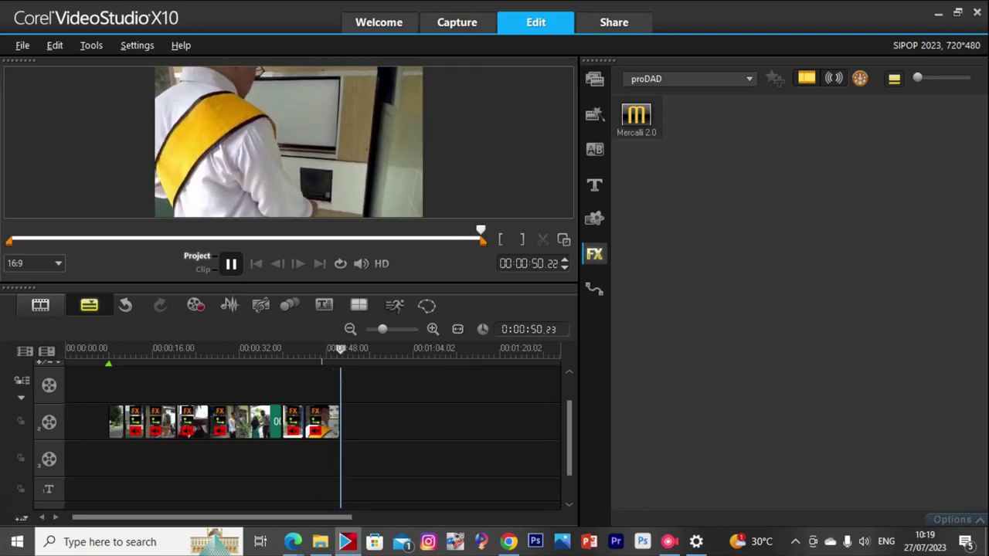
Speed up clip 00218 further with Speed/Time-lapse, shortening it to about 4 seconds.
click(324, 423)
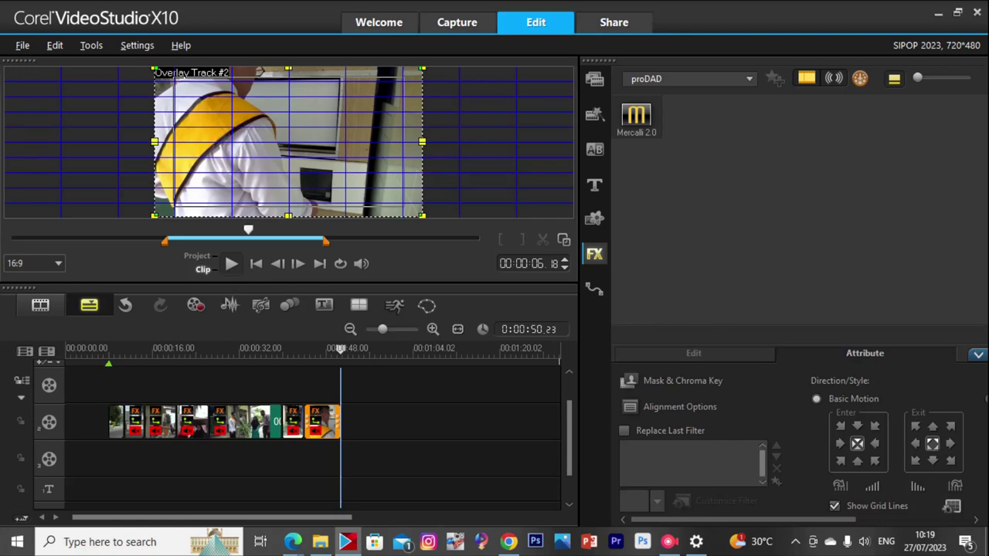
click(693, 353)
click(674, 461)
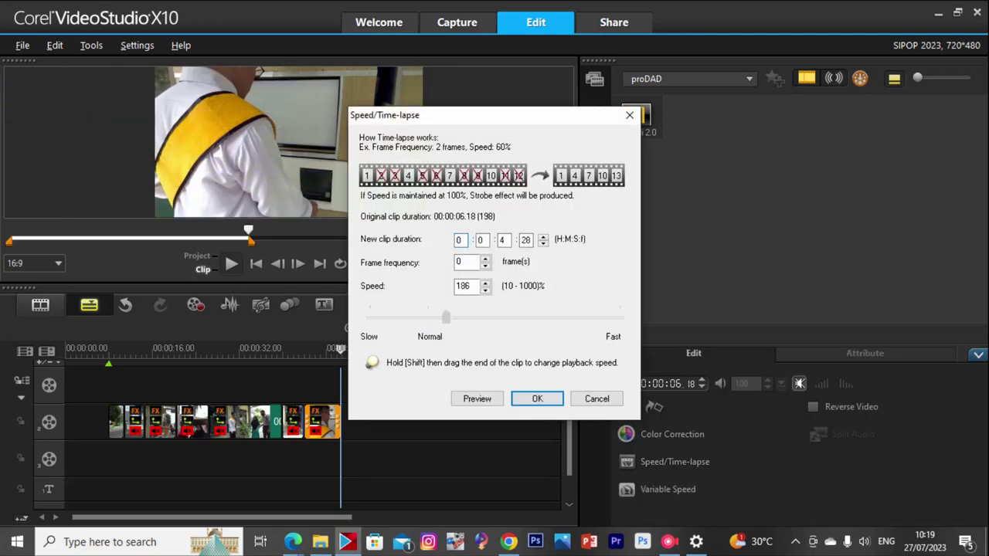
click(537, 399)
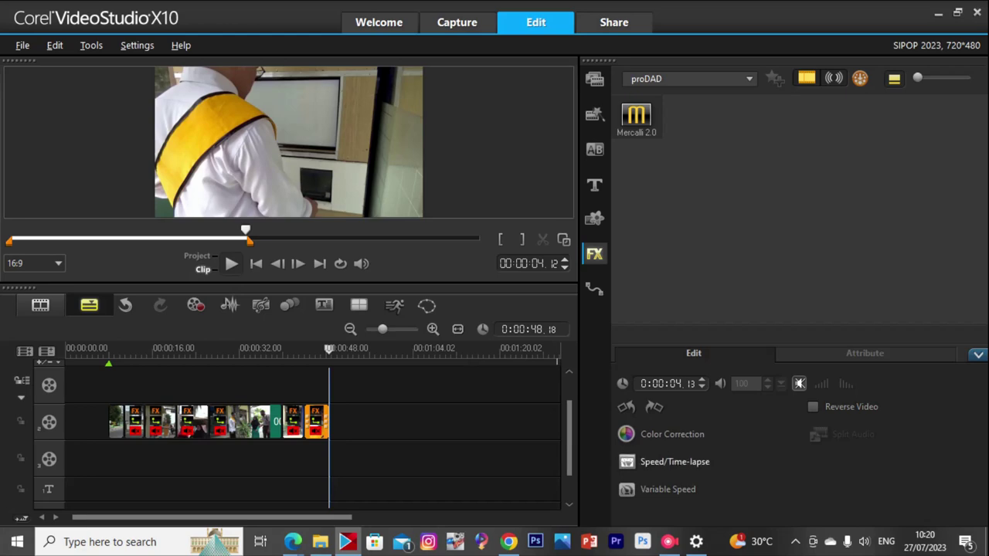
click(675, 462)
key(Return)
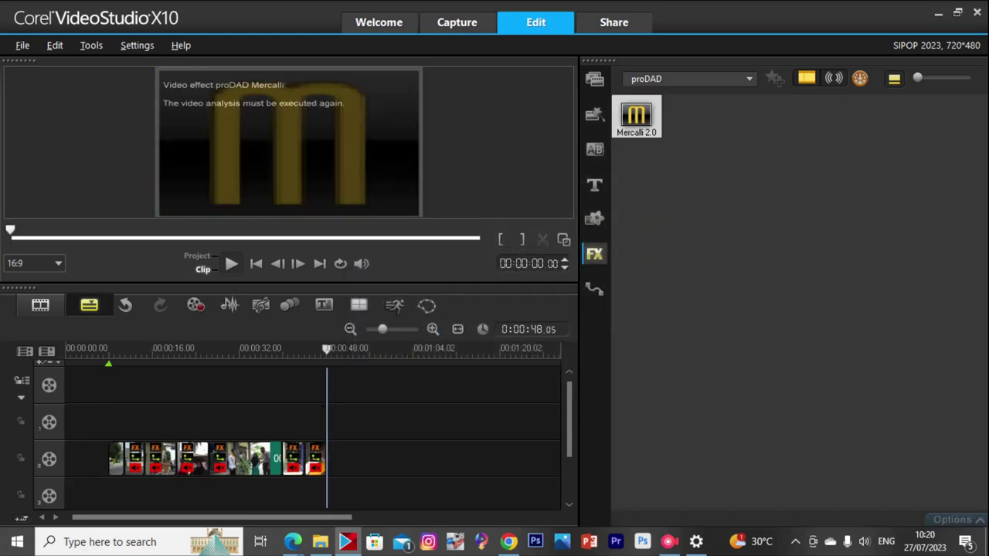
Stabilize clip 00218 with the proDAD Mercalli 2.0 filter by running its video analysis, and play the stabilized clip.
drag(635, 116, 315, 458)
click(958, 520)
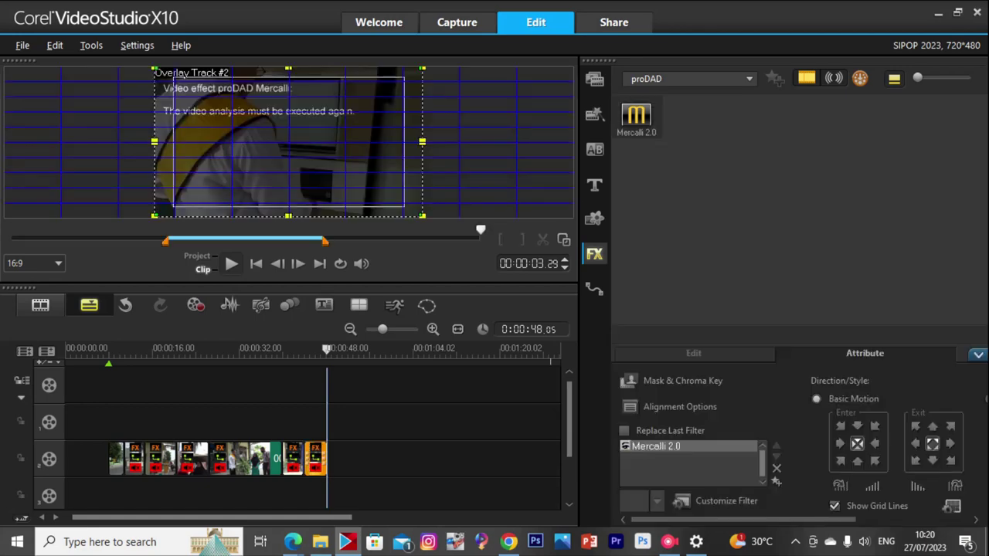
click(726, 502)
key(Return)
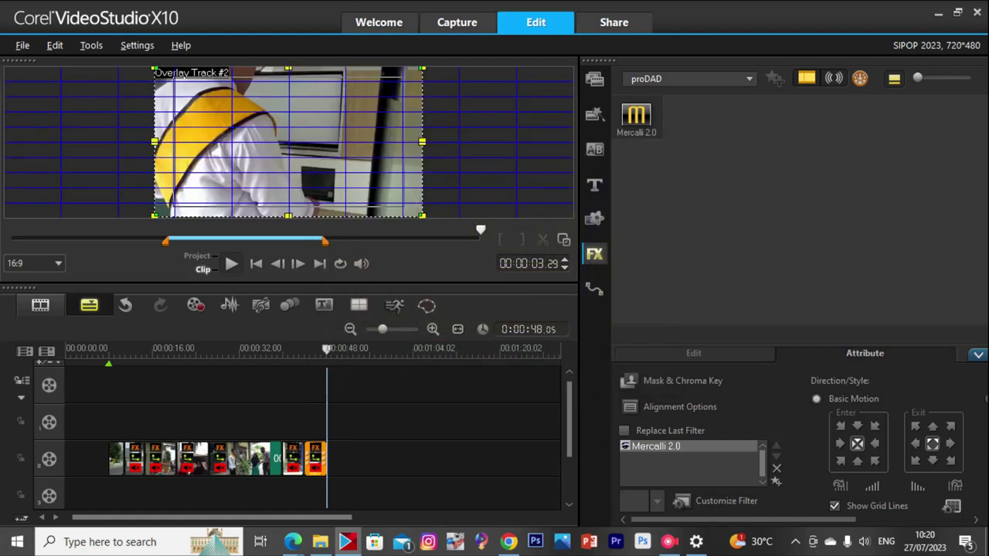
key(space)
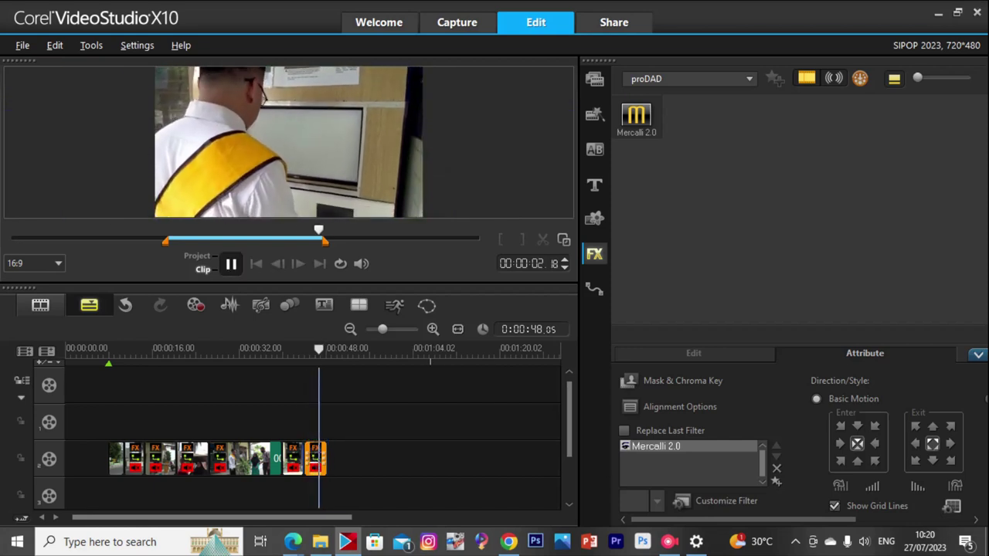
click(277, 349)
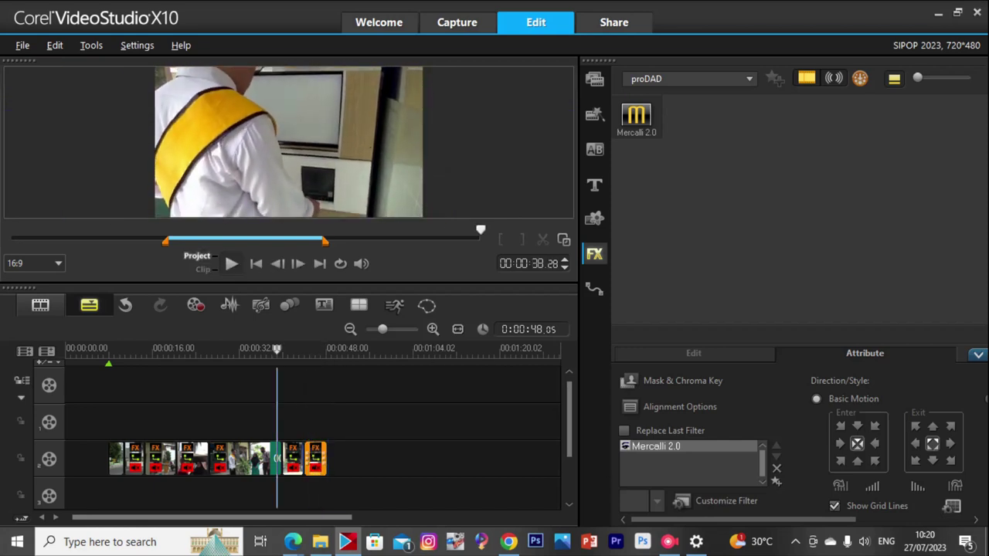
Play the project through clip 00218, and preview clip 00221 from the SIPOP folder in File Explorer.
key(space)
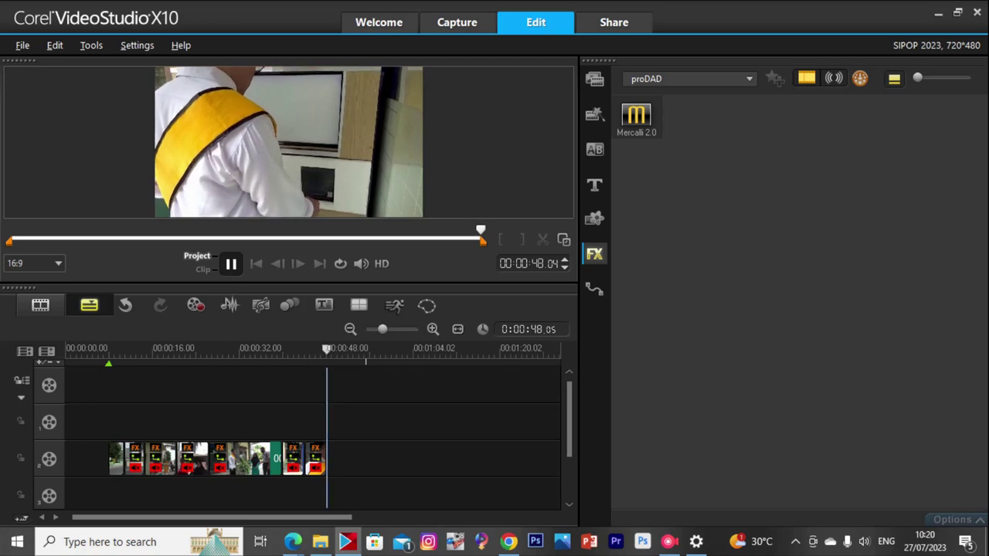
click(347, 541)
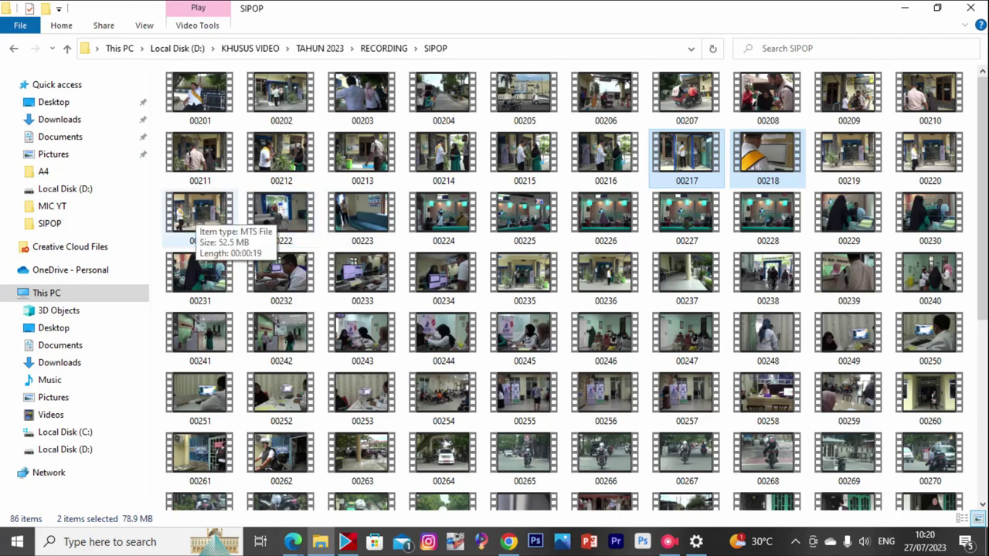
double_click(193, 218)
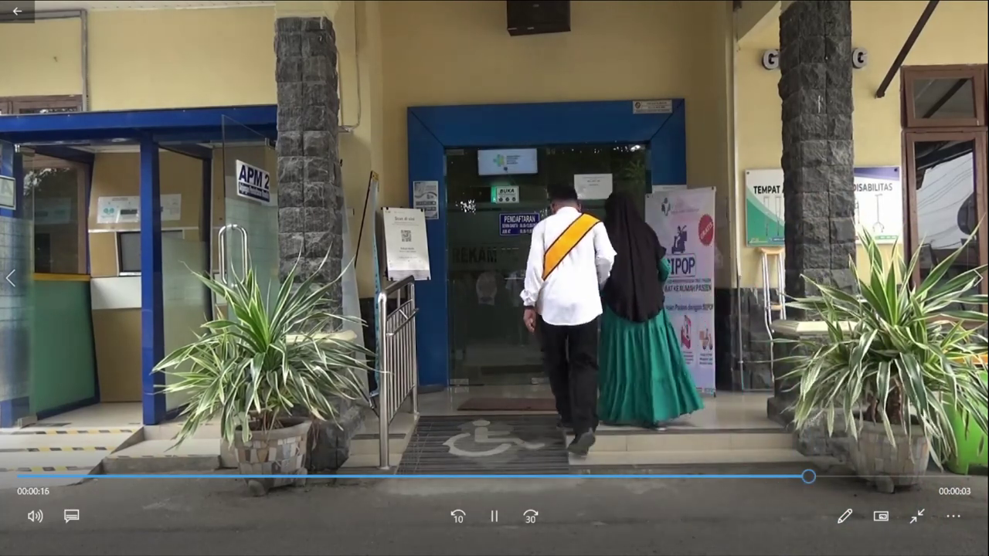
key(Right)
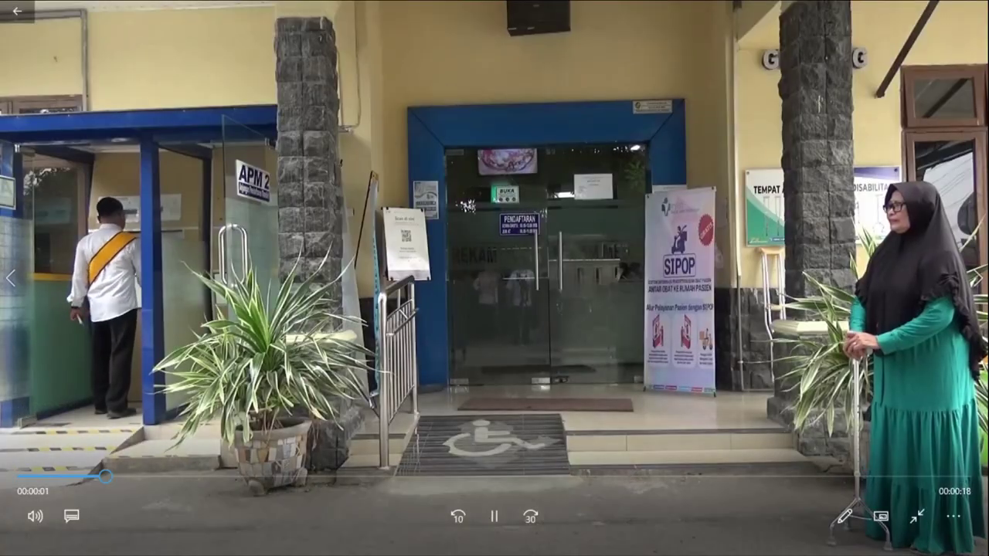
key(Escape)
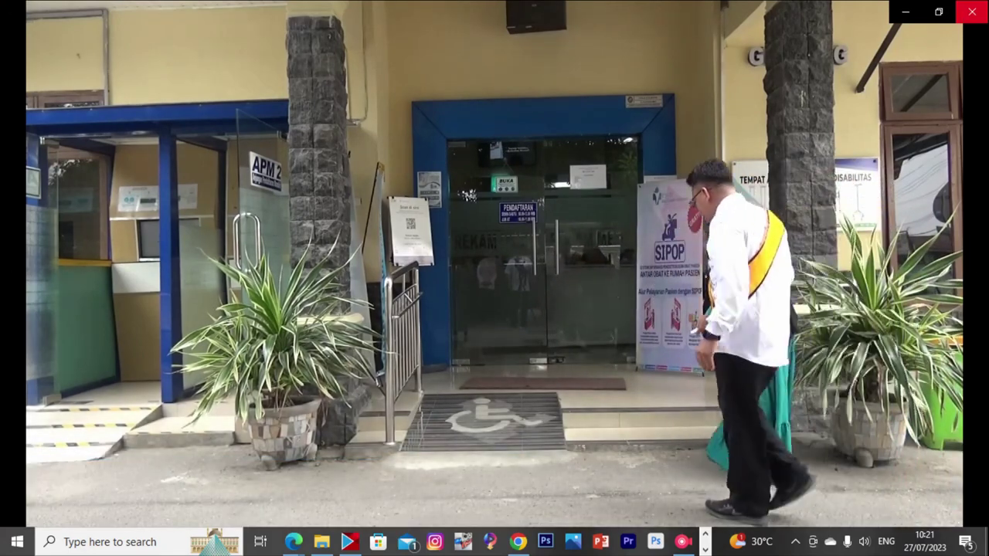
click(971, 11)
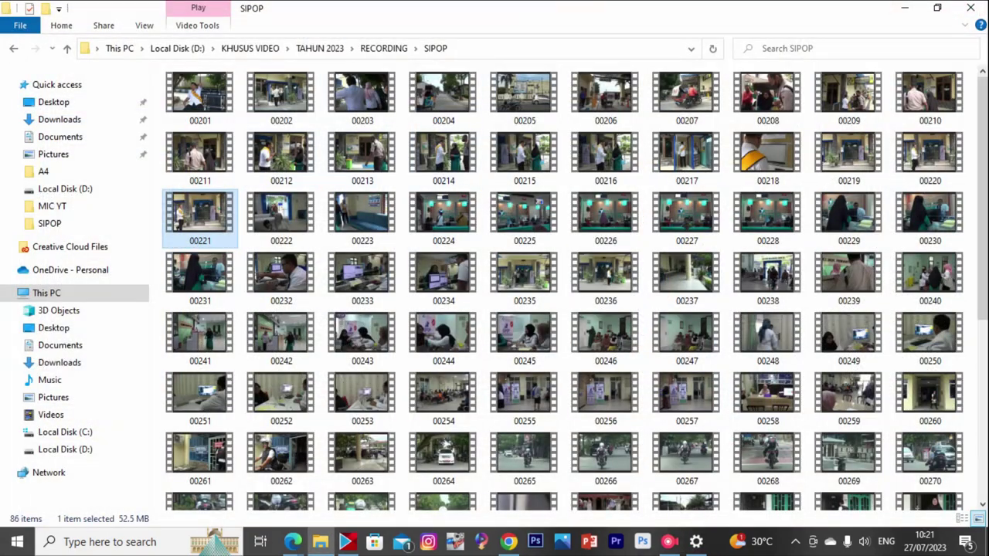
Add clip 00221 from the SIPOP folder to the overlay track directly after clip 00218 and fit it to height.
scroll(363, 502, down, 1)
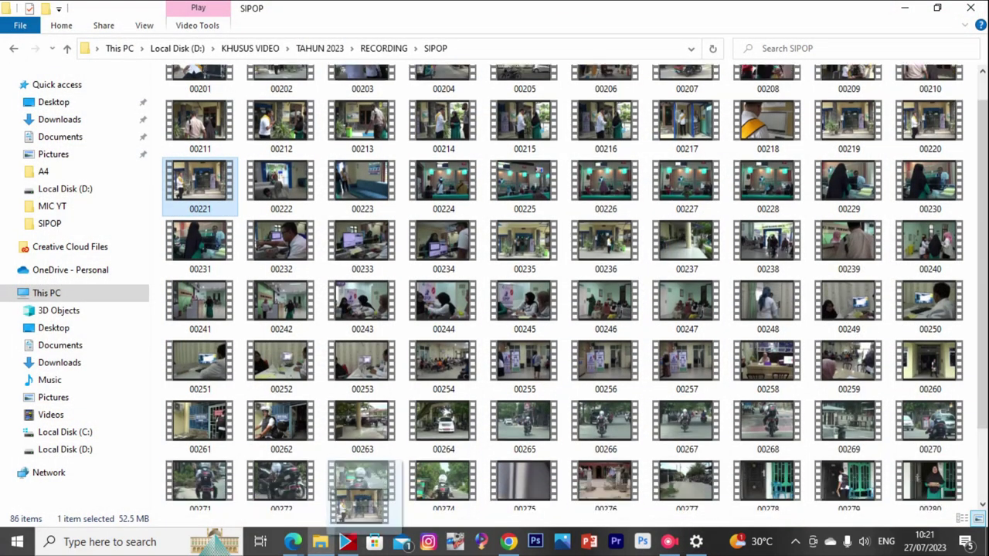
drag(360, 498, 333, 425)
right_click(283, 111)
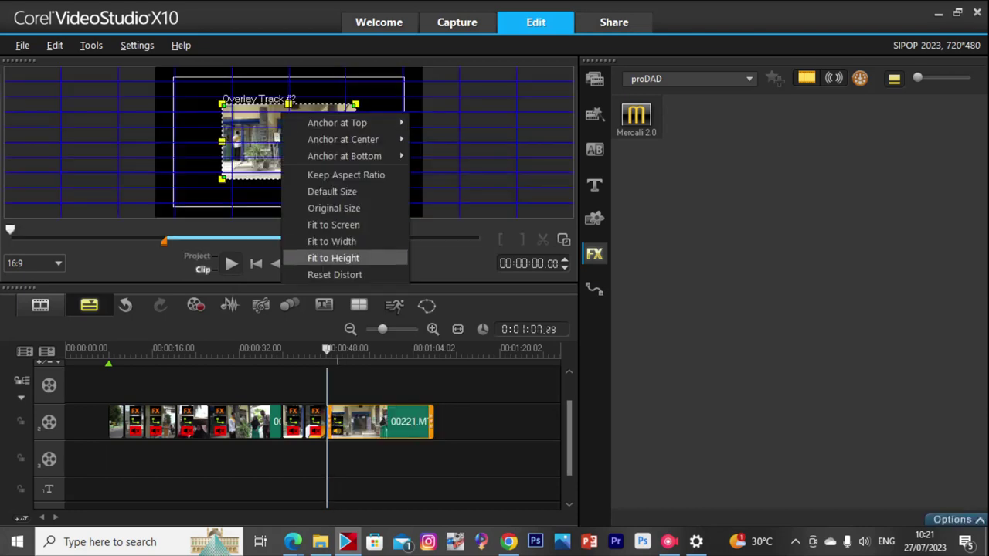
click(330, 256)
Mute clip 00221 and color-correct it with Saturation 4, Brightness 6, Contrast 22 and Gamma 26.
right_click(370, 422)
click(409, 277)
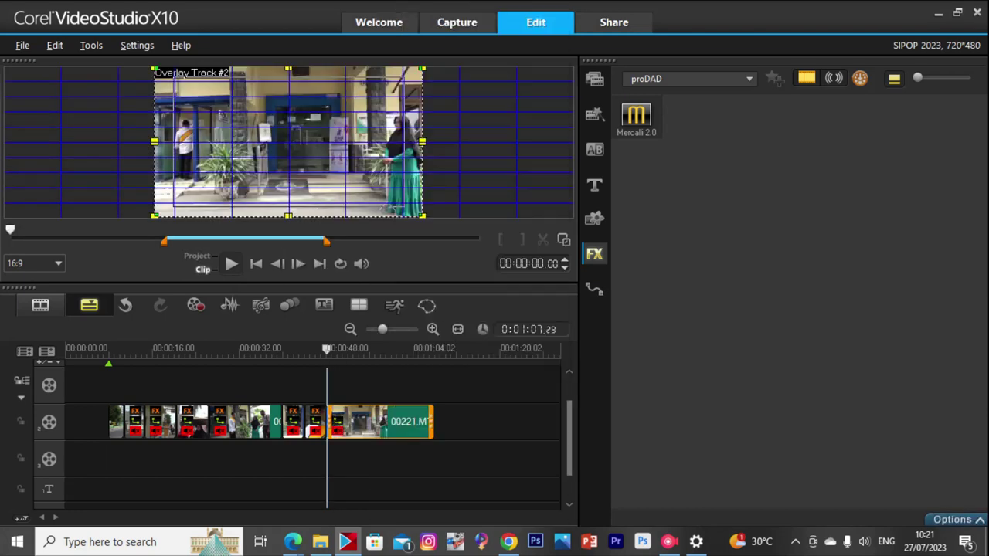
click(956, 520)
click(693, 353)
click(672, 434)
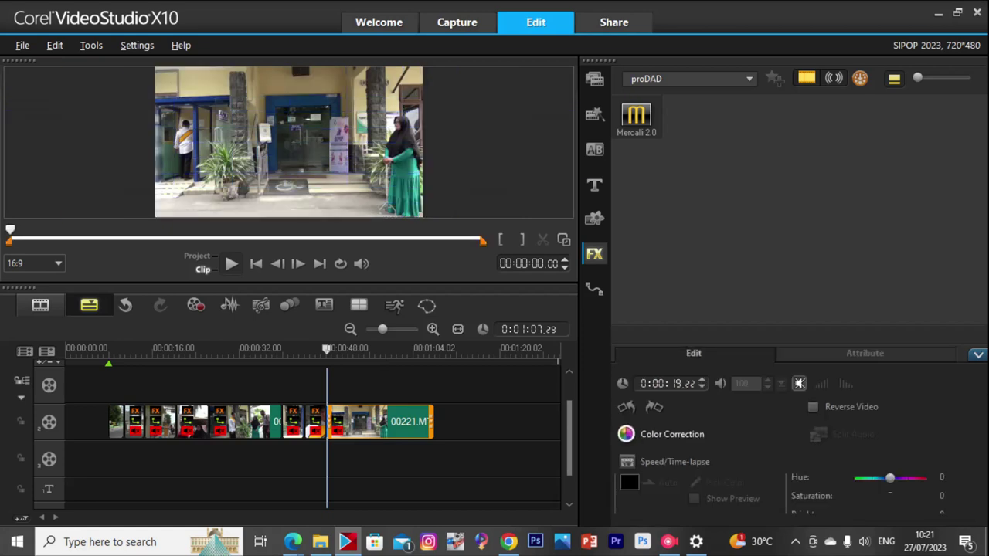
drag(894, 469, 896, 450)
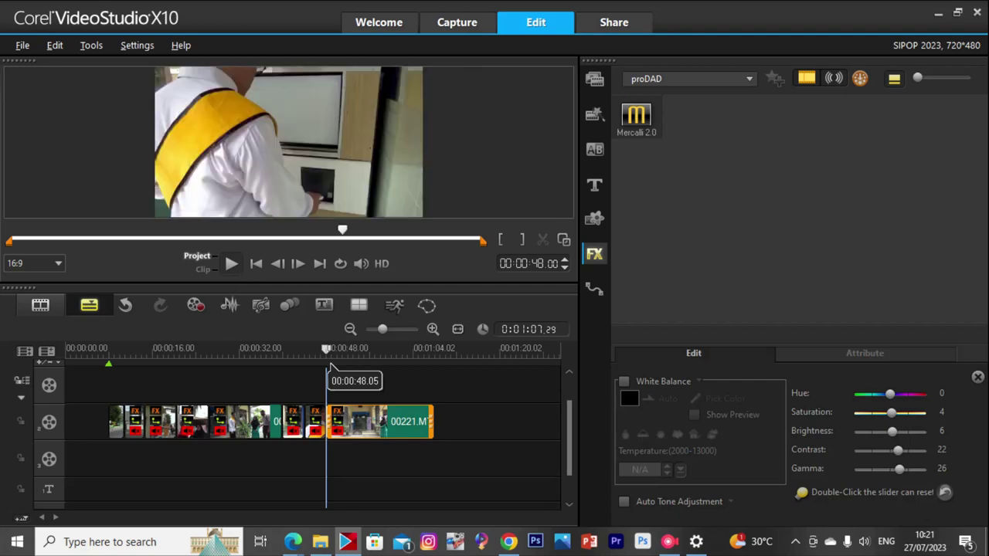
Cut off the opening of clip 00221 up to about 00:00:50.12 and close the gap to clip 00218.
click(331, 367)
key(space)
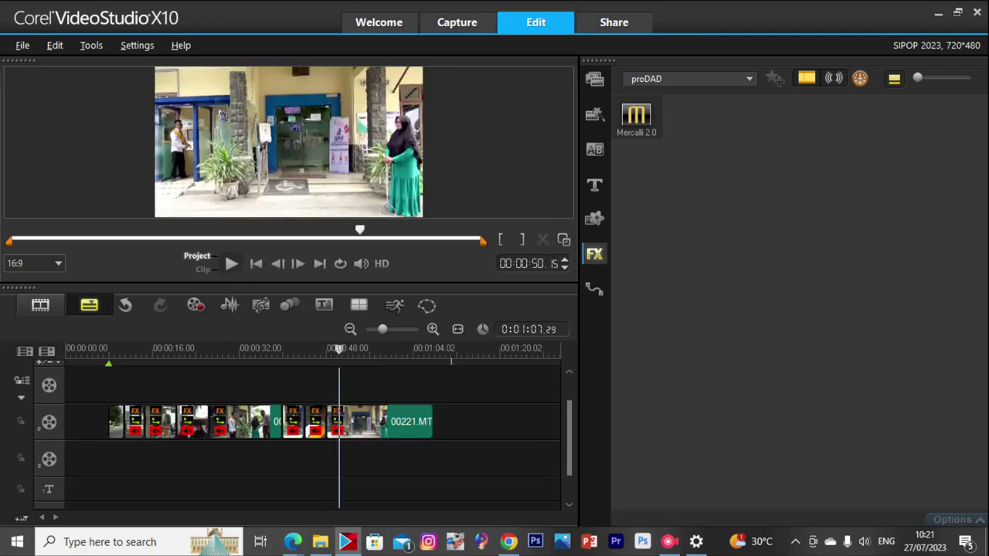
key(space)
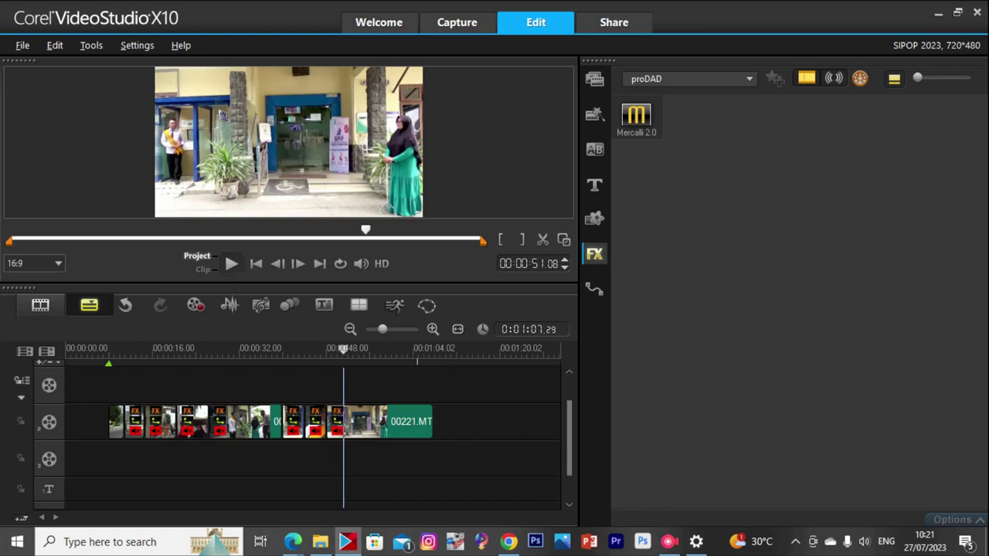
drag(355, 350, 328, 350)
click(336, 355)
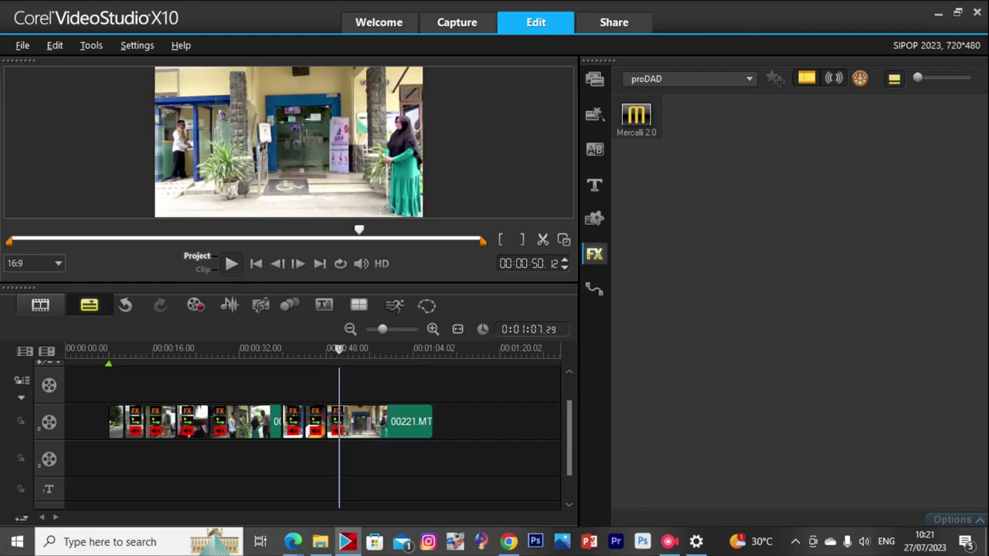
key(ctrl+i)
key(Delete)
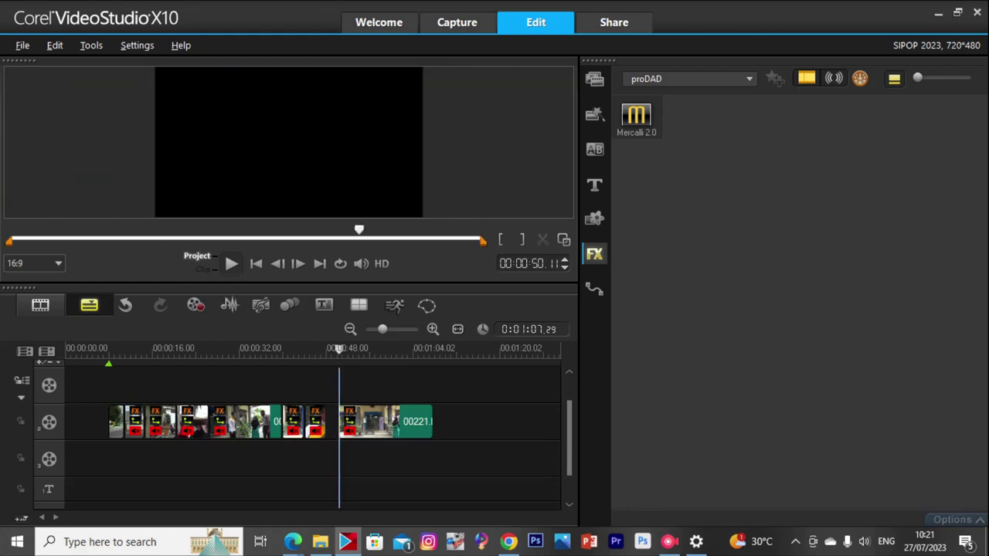
click(363, 421)
mouse_move(363, 420)
mouse_down()
mouse_move(352, 421)
mouse_move(360, 423)
mouse_up()
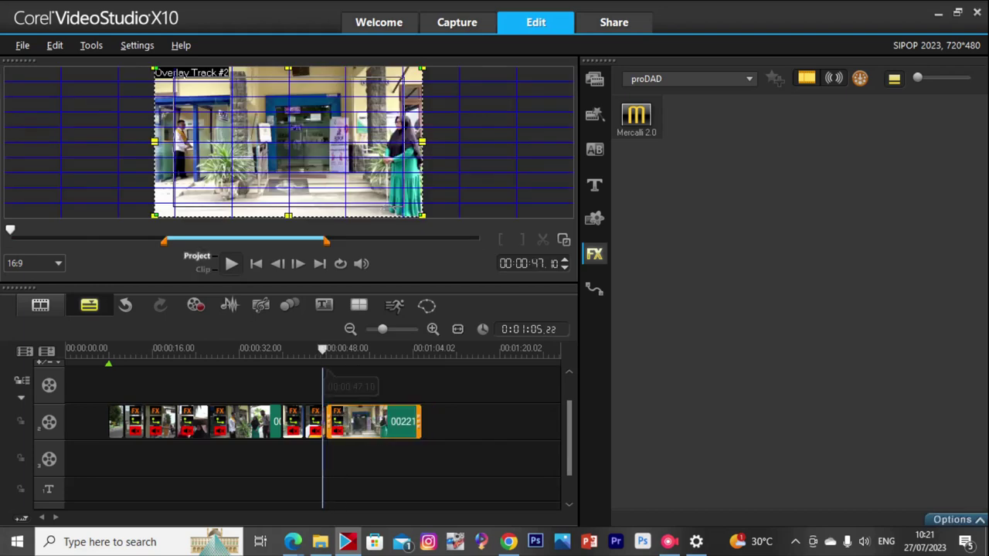
Play clip 00221 and speed it up to 251% with Speed/Time-lapse.
click(326, 375)
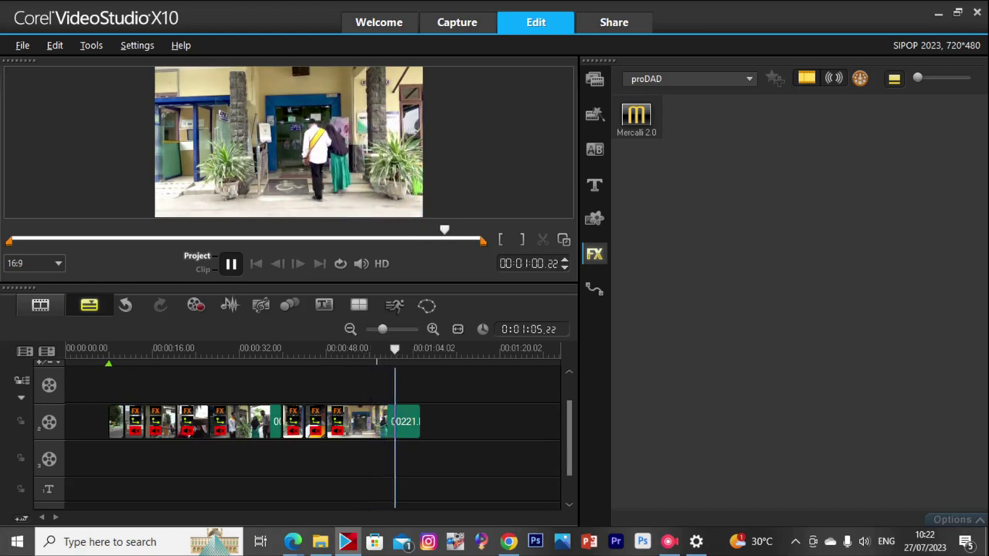
click(401, 422)
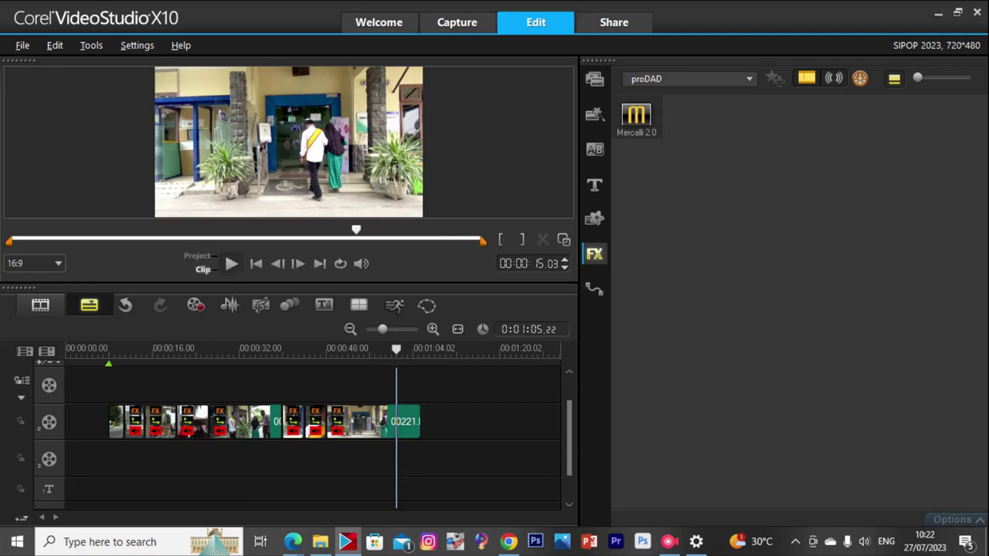
double_click(401, 422)
click(693, 353)
click(675, 462)
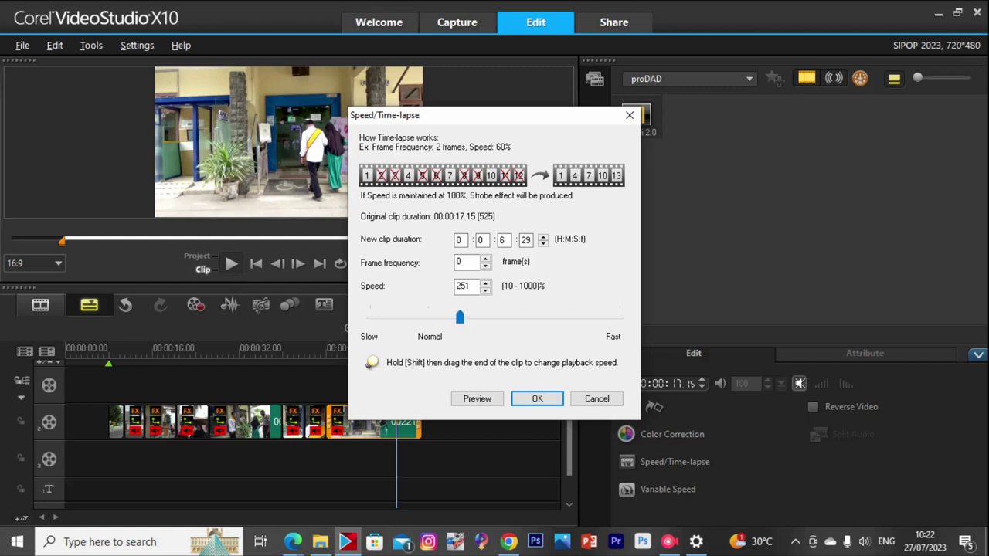
key(Return)
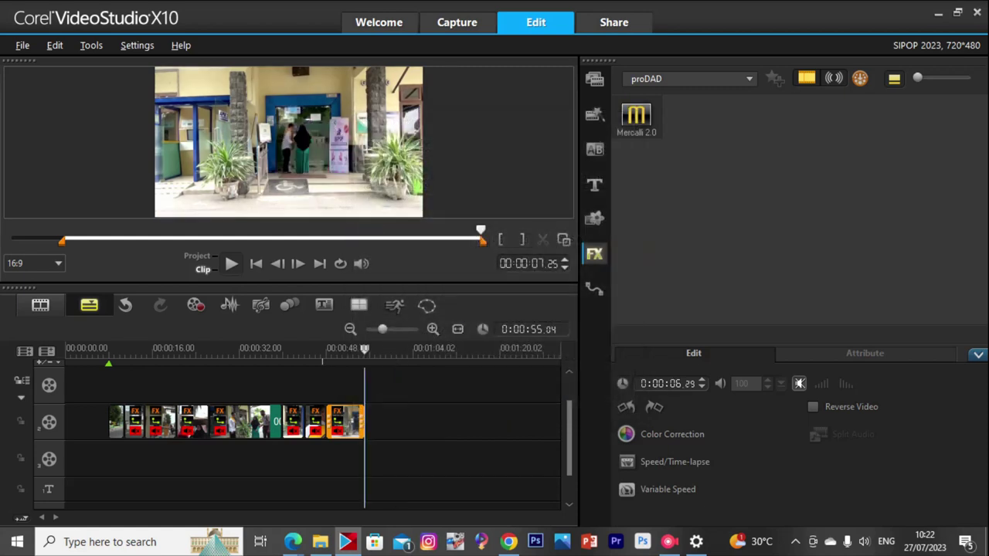
Play the sped-up clip 00221, split it at 00:00:53.18 and delete the part after the cut.
key(space)
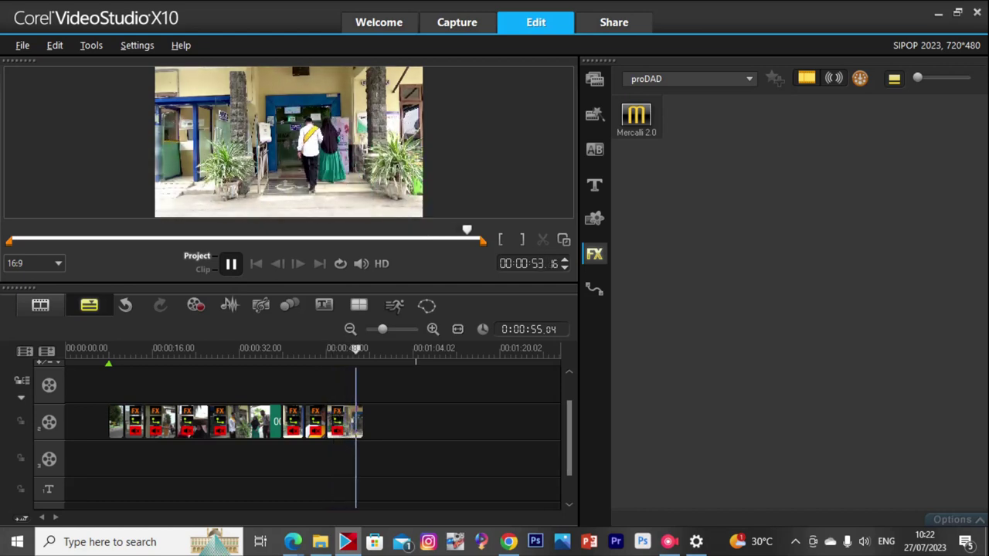
key(space)
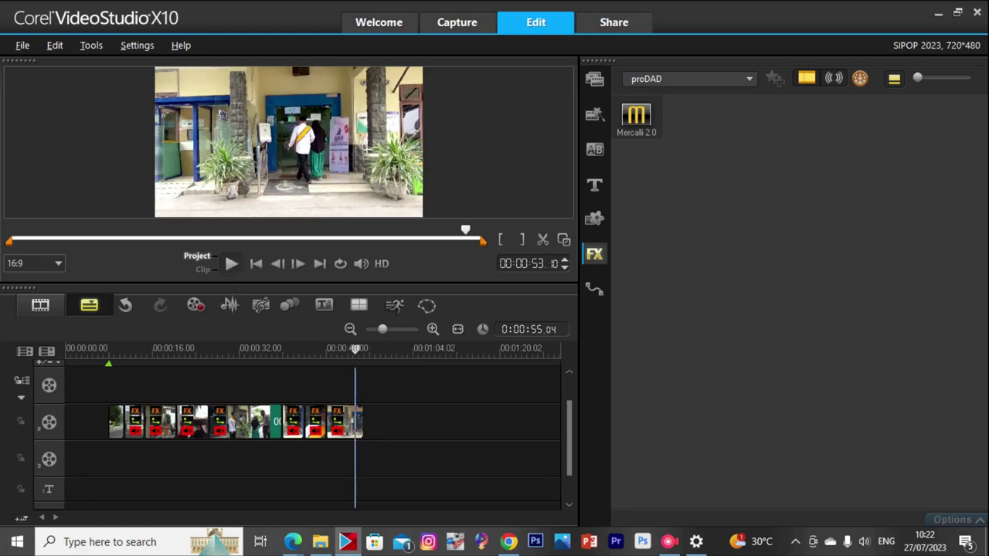
drag(356, 350, 353, 350)
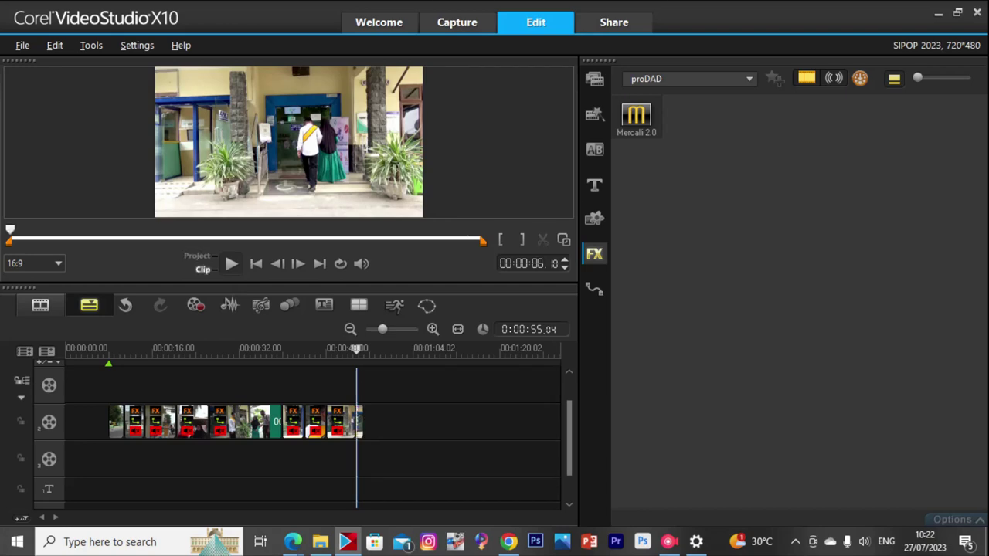
click(360, 422)
key(Delete)
Preview clip 00222 from the SIPOP folder in File Explorer.
click(347, 541)
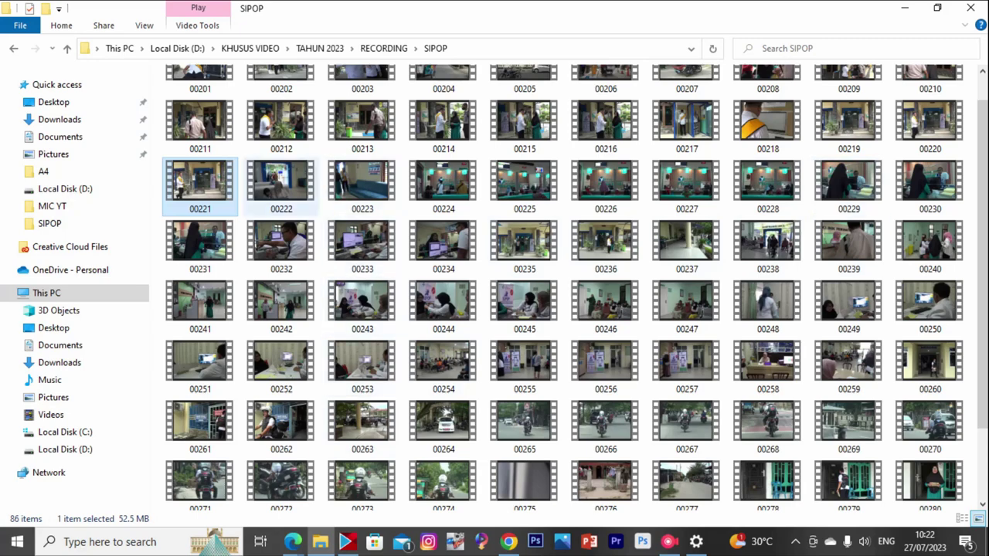
double_click(280, 183)
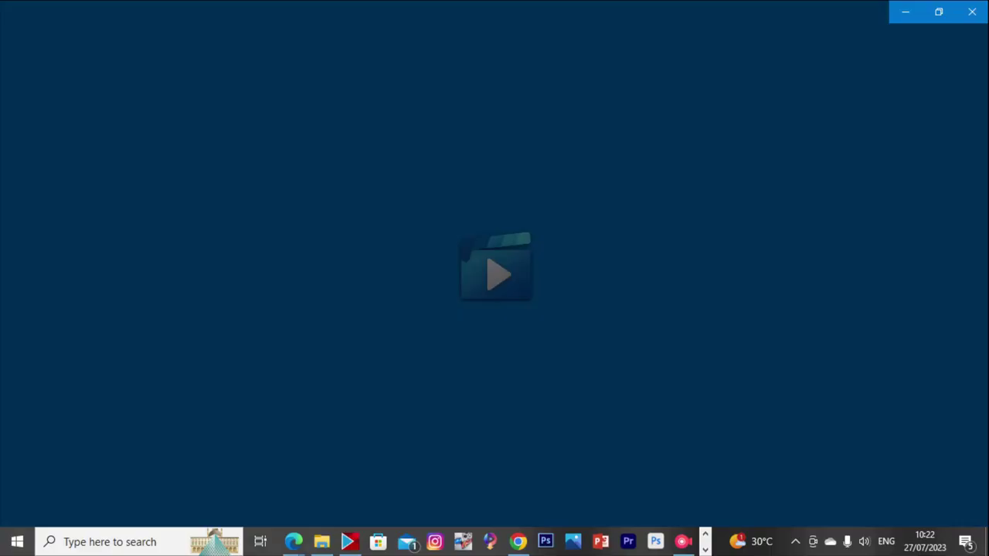
key(Escape)
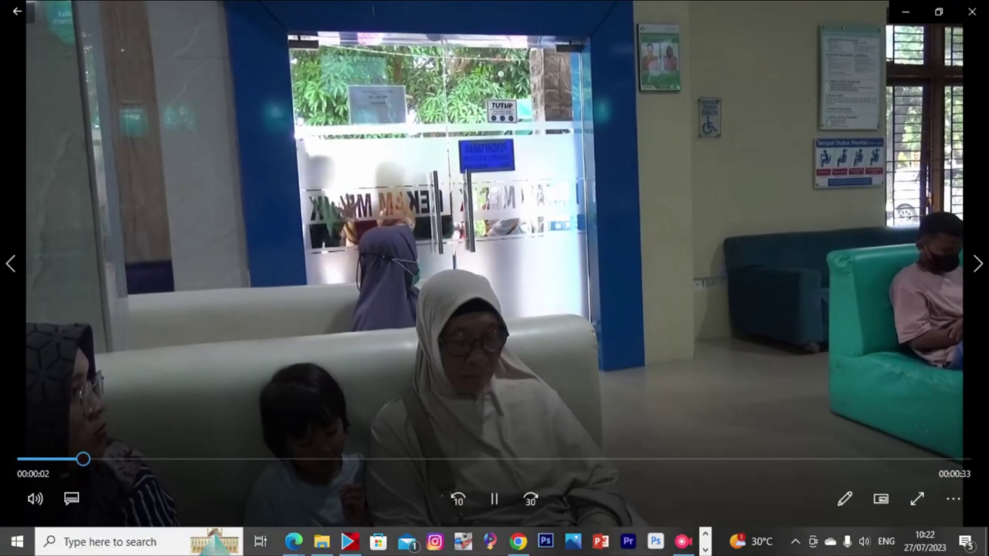
click(972, 12)
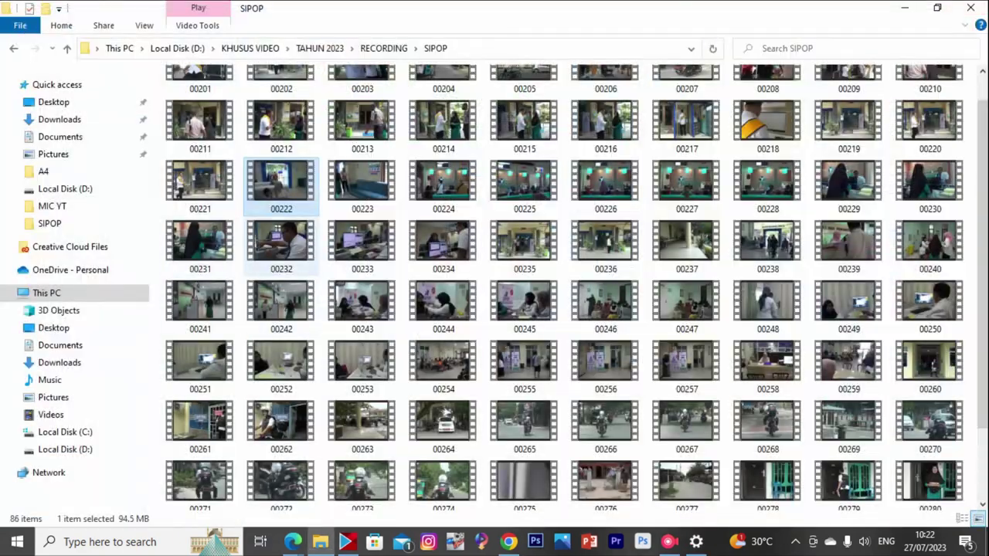
Add clip 00222 to the overlay track at 00:00:53.18, directly after clip 00221, and fit it to height.
drag(281, 189, 231, 421)
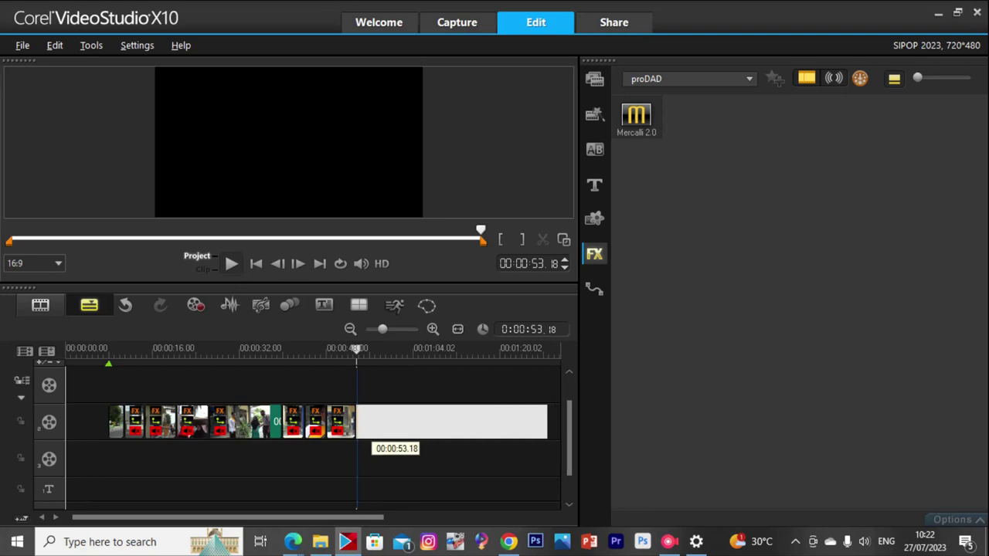
click(362, 426)
right_click(333, 137)
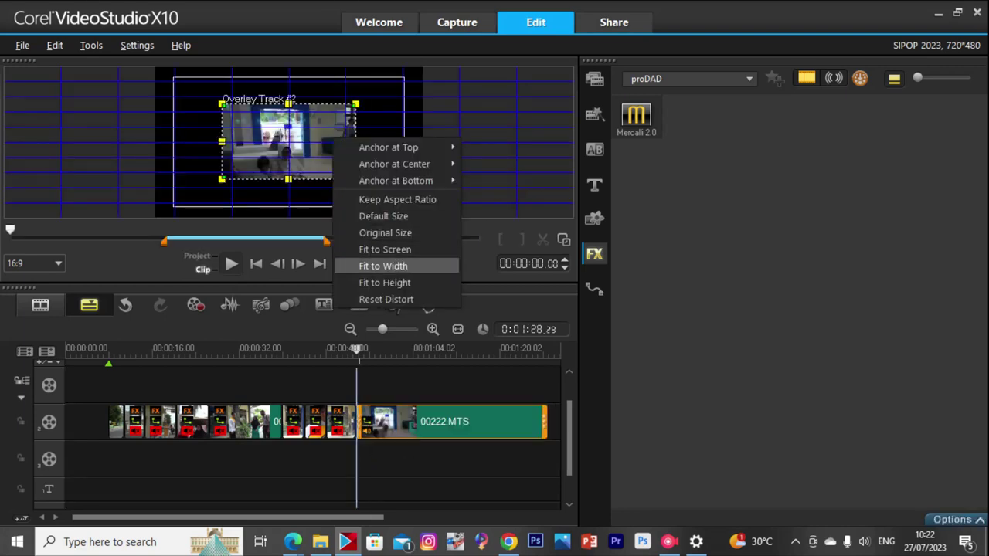
click(378, 282)
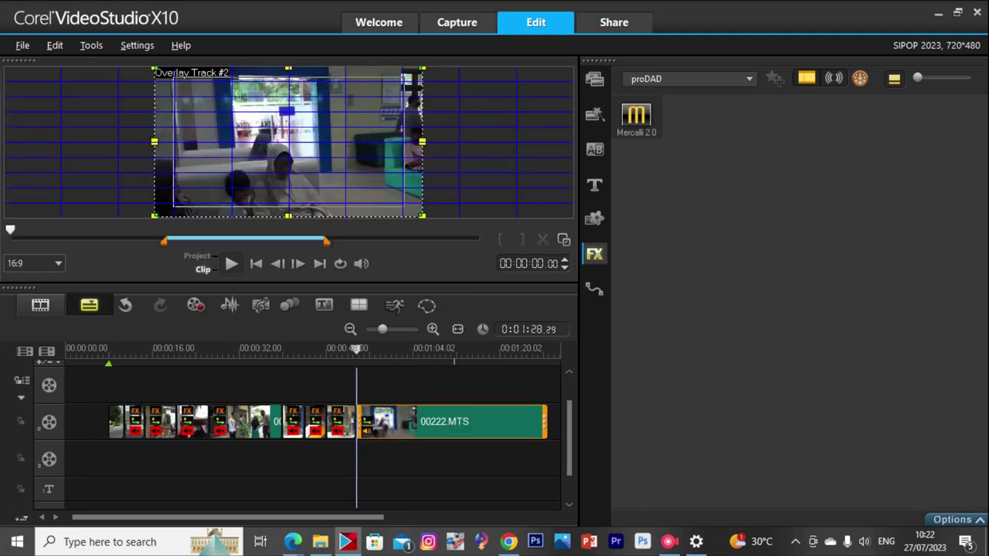
Cut off the part of clip 00222 before 00:01:14.06 and move the remaining part up against clip 00221.
key(space)
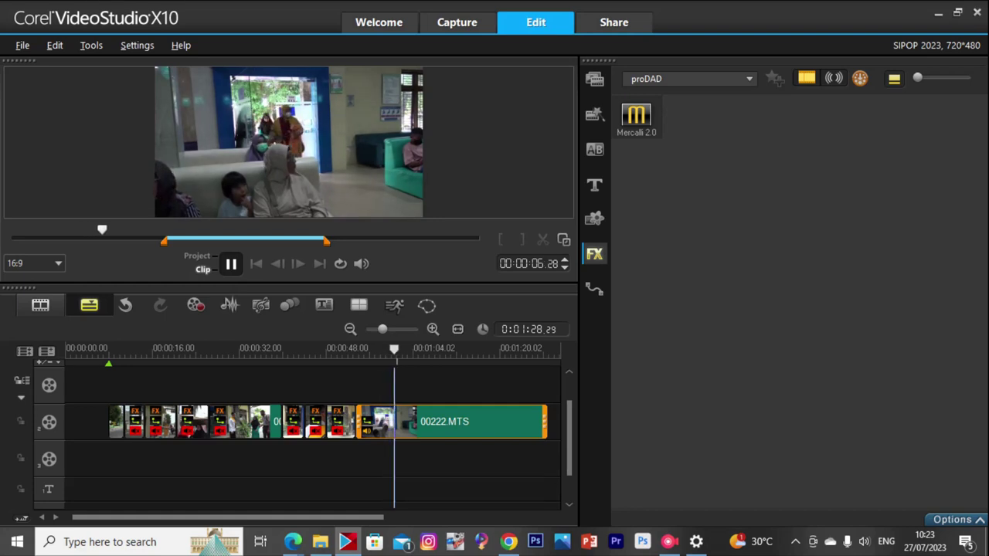
drag(395, 350, 469, 348)
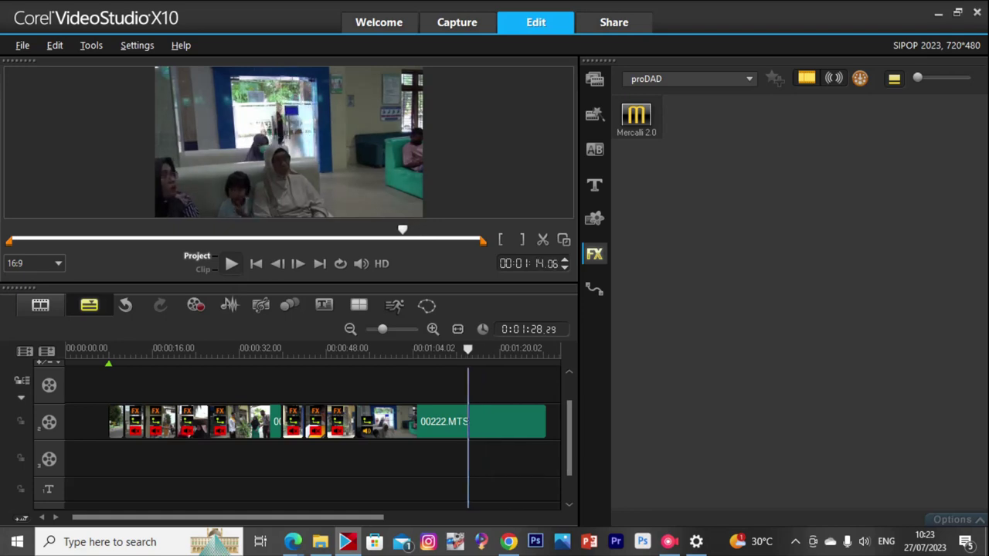
click(532, 421)
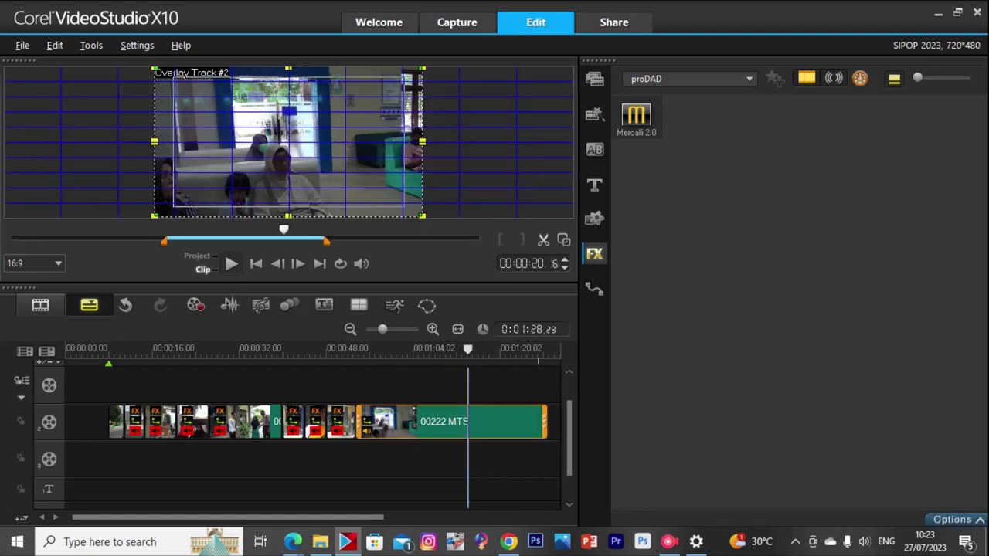
key(ctrl+i)
click(413, 421)
key(Delete)
click(506, 422)
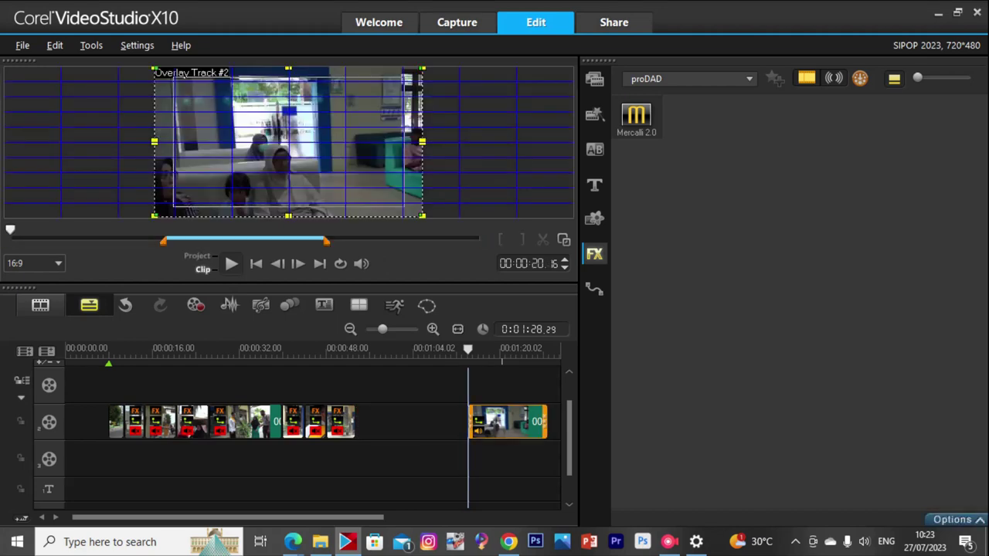
drag(510, 421, 392, 421)
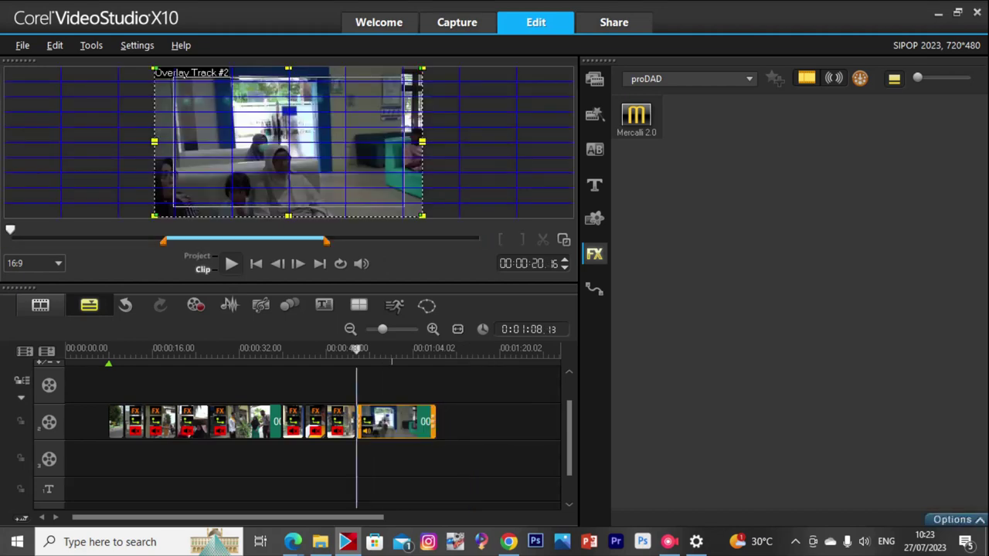
Mute clip 00222 and color-correct it with saturation 4, brightness 8, contrast 20 and gamma 36.
right_click(392, 421)
click(429, 277)
click(956, 520)
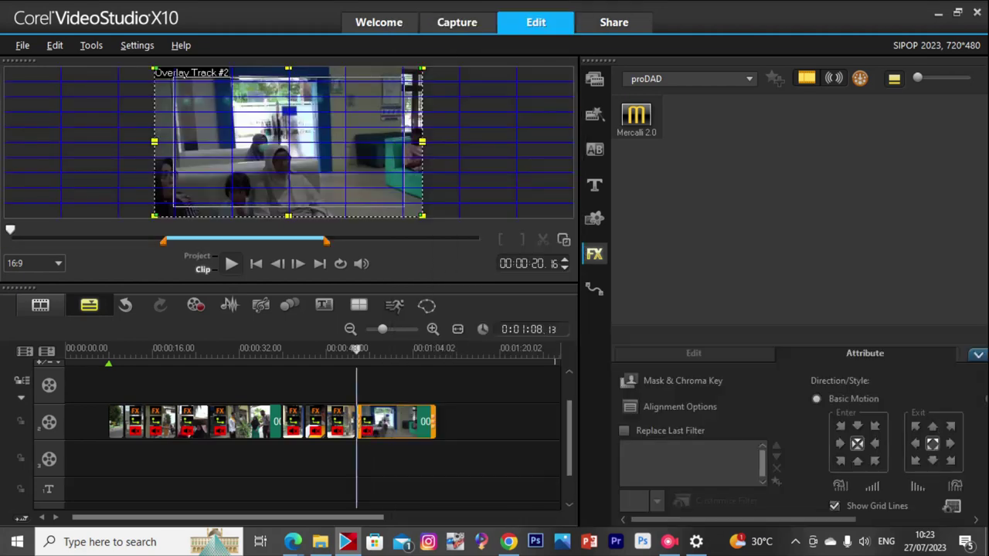
click(693, 353)
click(671, 434)
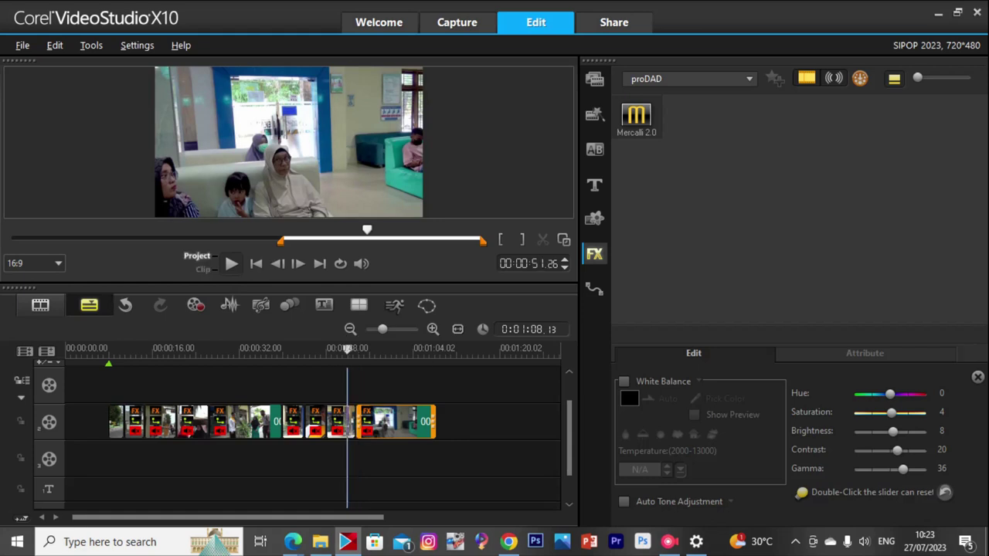
Delete the part of clip 00222 after 00:01:02.26 and speed the remaining part up to 200%.
key(space)
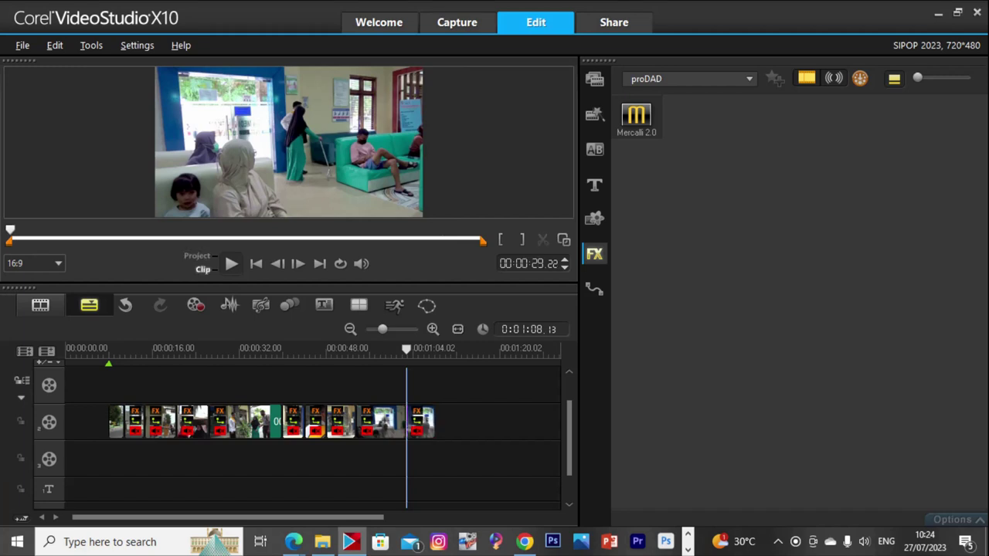
key(Delete)
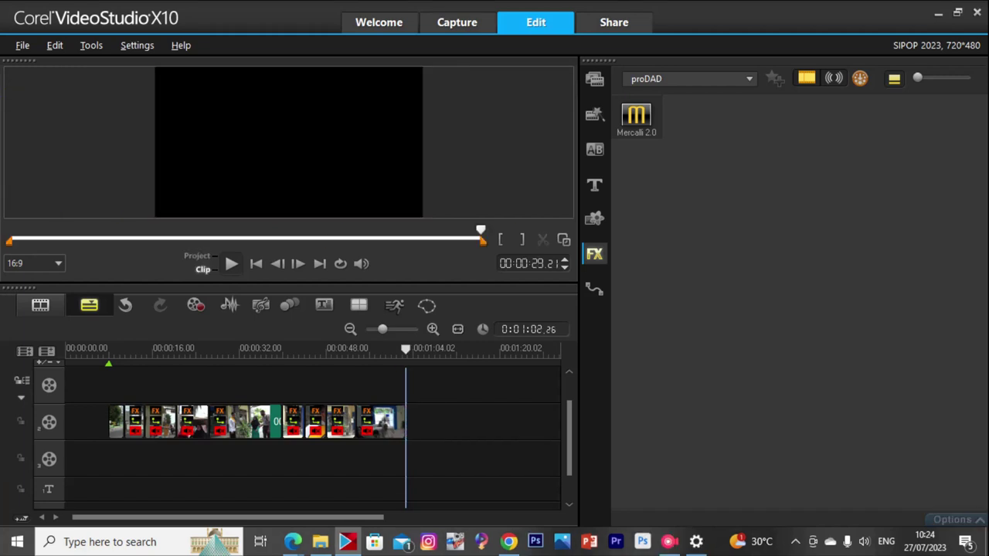
double_click(386, 421)
click(693, 354)
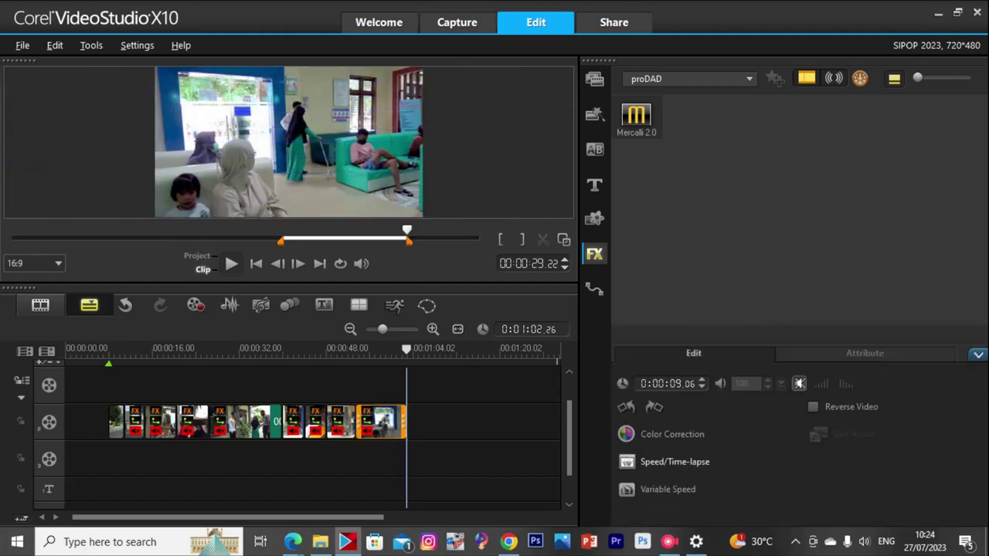
click(675, 462)
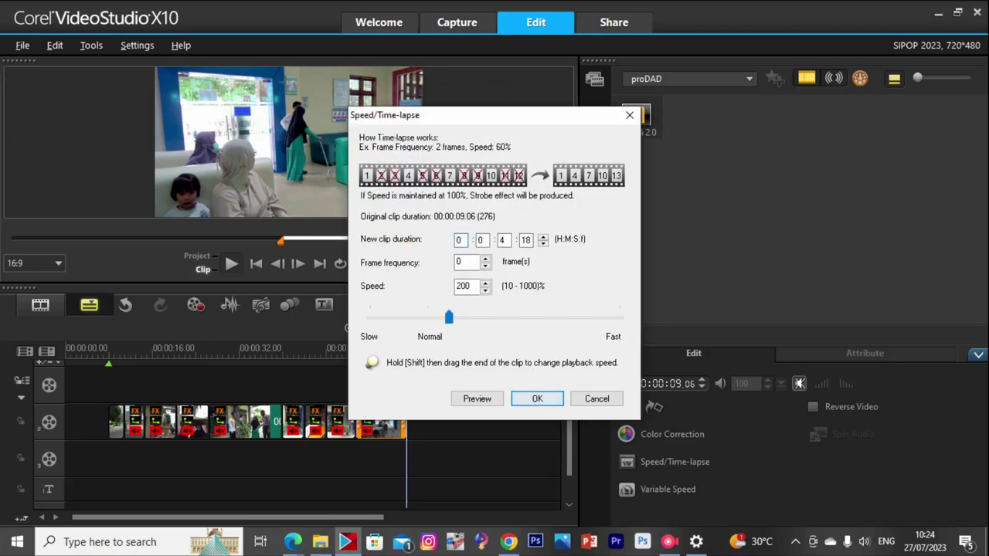
key(Return)
key(space)
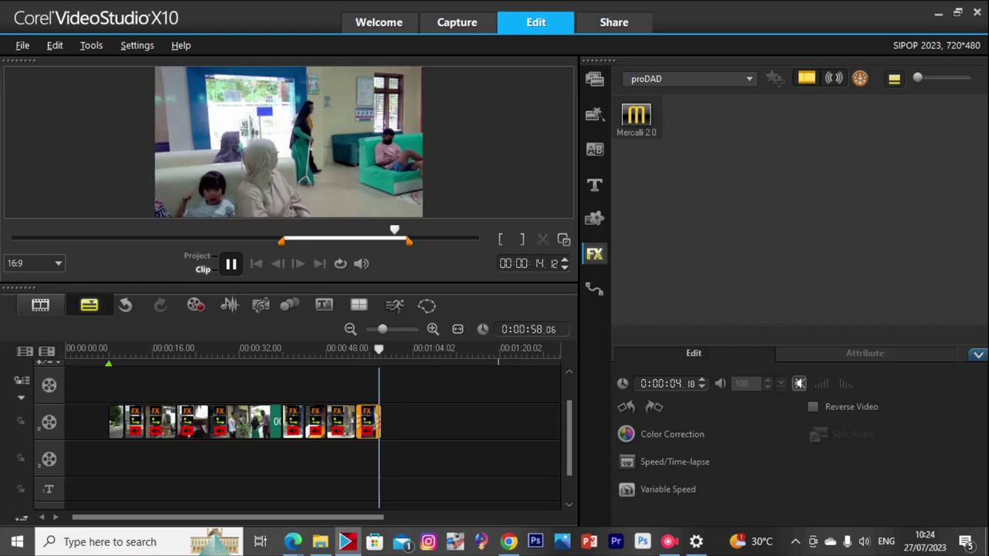
Add clip 00223 from the SIPOP folder in File Explorer to the overlay track, directly after clip 00222.
click(348, 541)
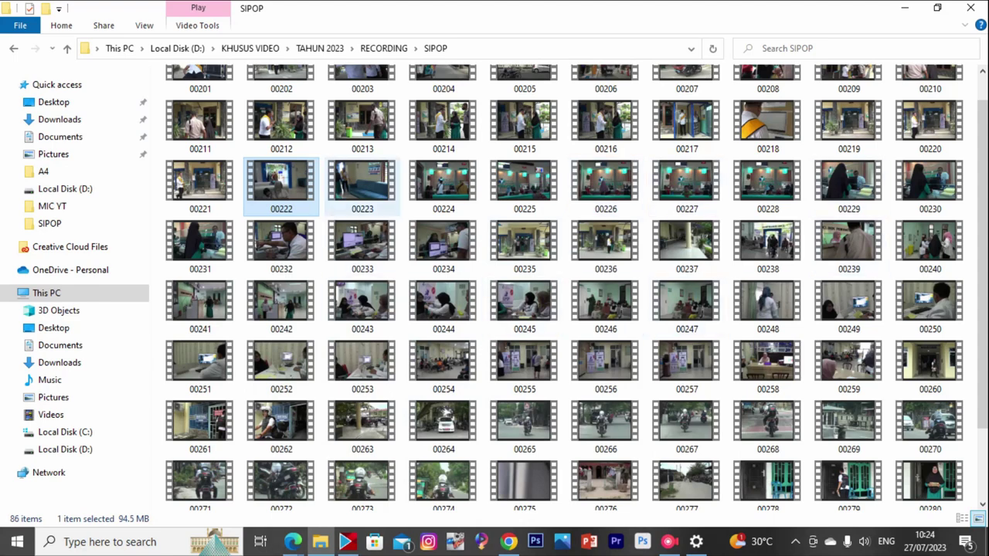
drag(361, 183, 558, 255)
drag(363, 502, 397, 430)
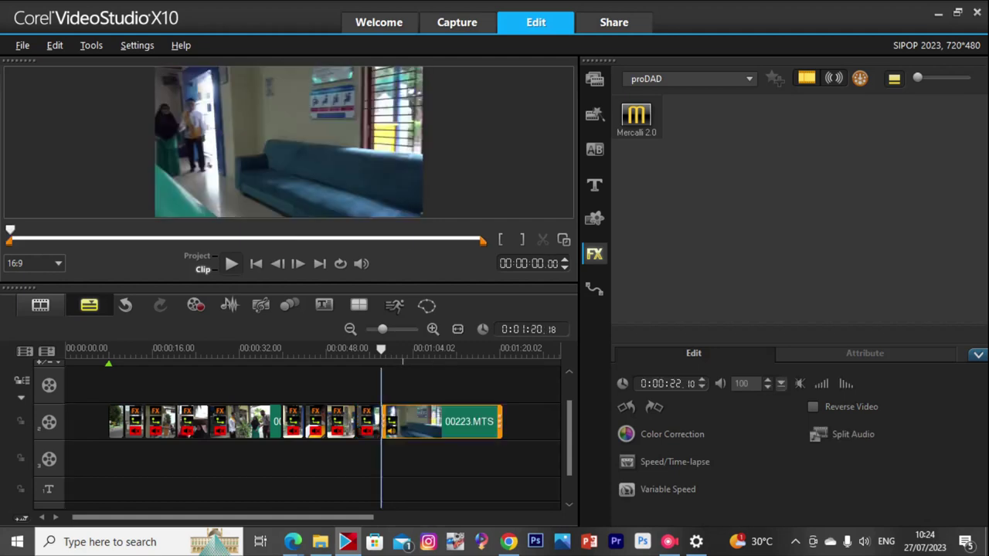
click(510, 422)
click(464, 421)
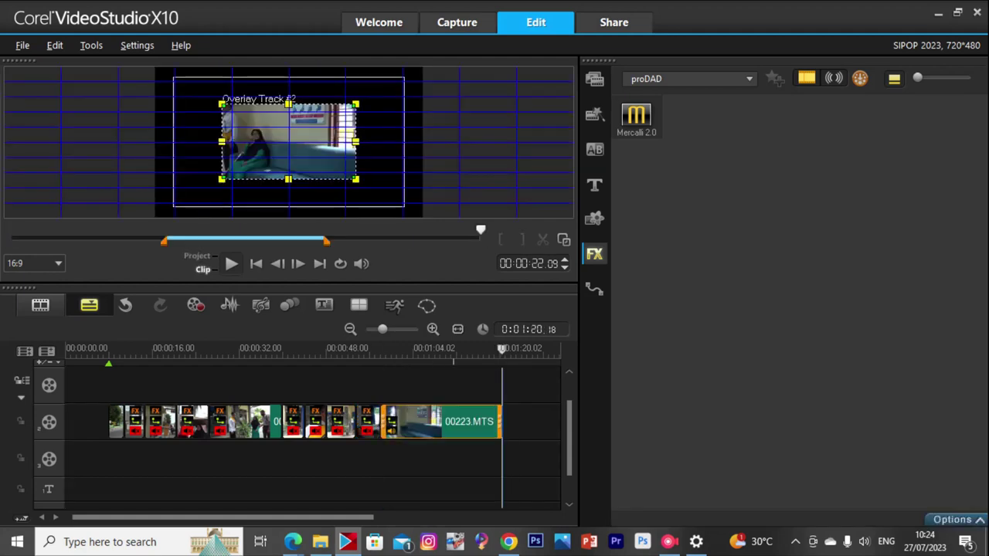
Play clip 00223, split it at its 00:00:04.16 mark and delete the part before the cut.
key(space)
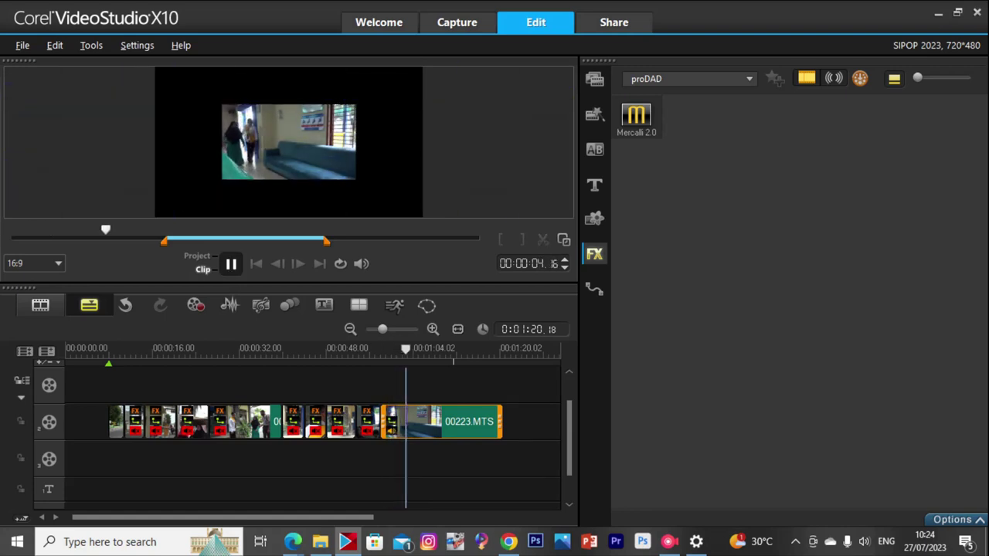
key(space)
key(ctrl+i)
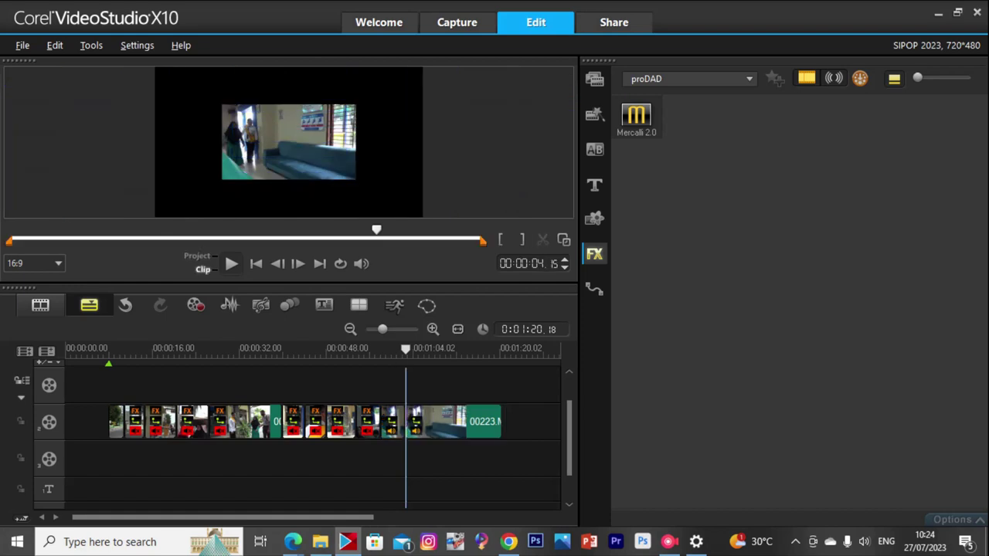
key(Delete)
Move the remaining part of clip 00223 up against clip 00222 and fit it to the full preview frame.
click(454, 422)
drag(454, 421, 421, 423)
right_click(311, 118)
click(363, 263)
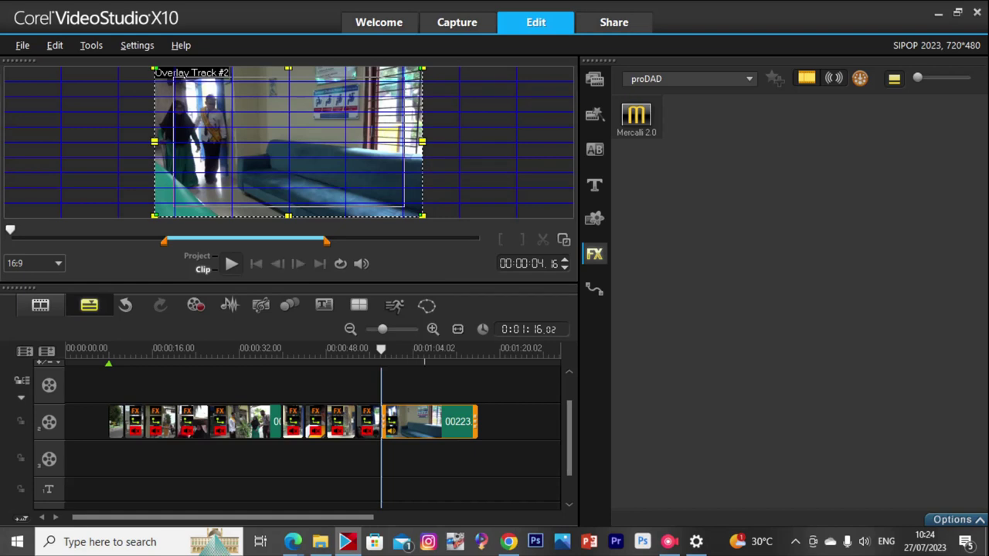
key(space)
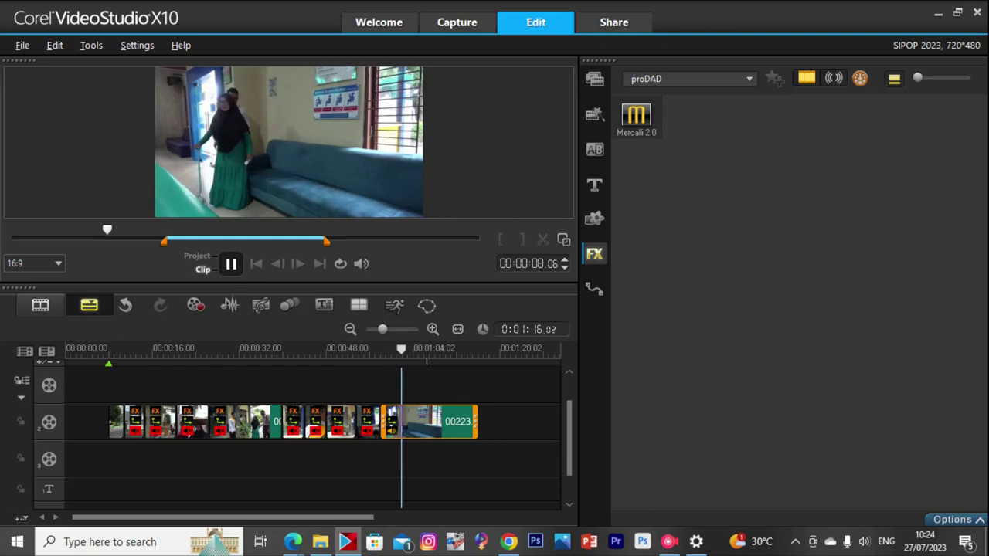
key(space)
key(ctrl+i)
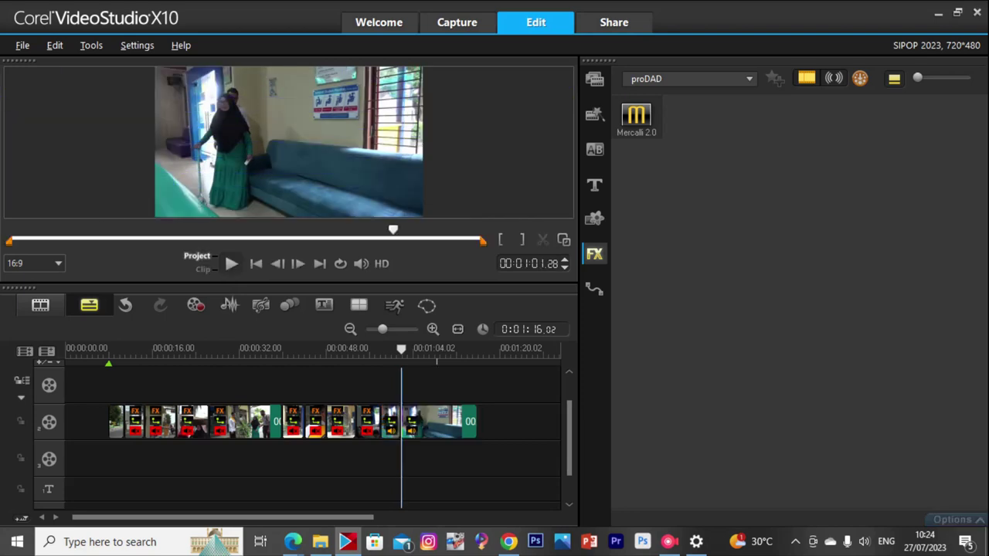
key(ctrl+z)
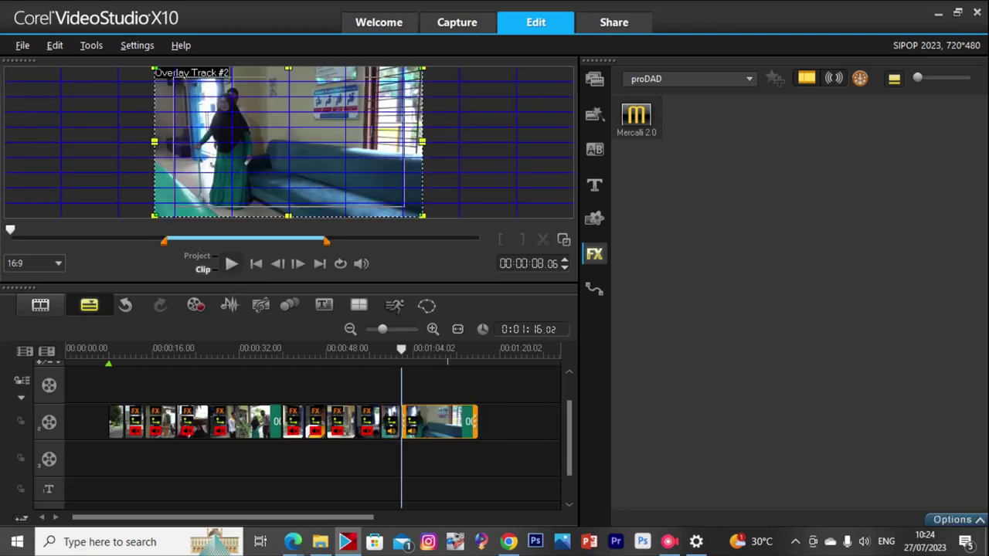
Color-correct clip 00223 with saturation 2, brightness 2, contrast 16 and gamma 24.
click(958, 520)
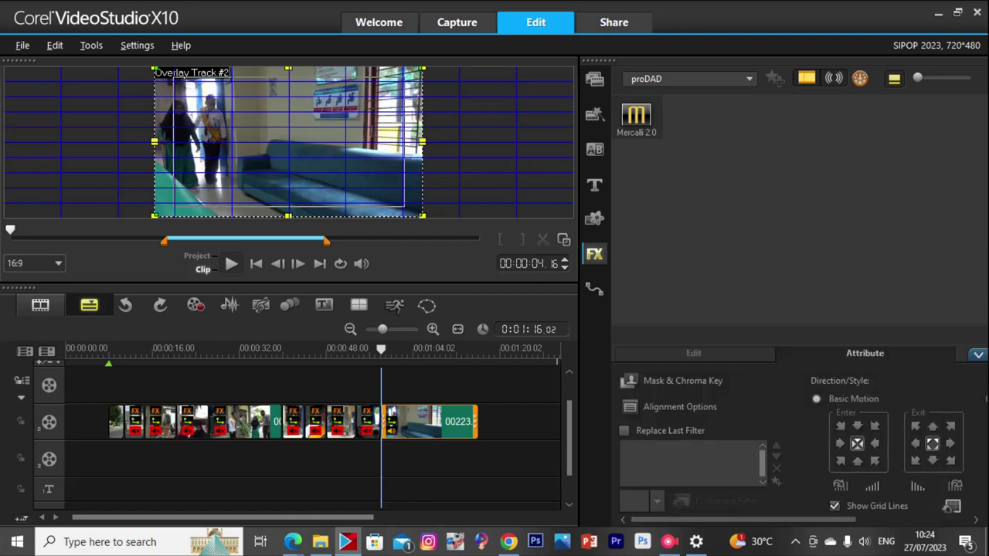
click(694, 353)
click(672, 434)
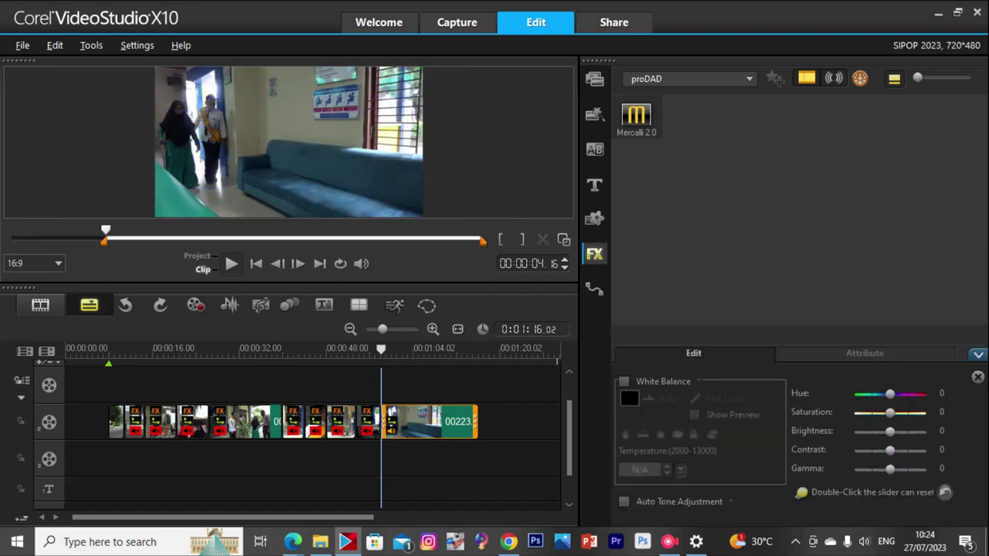
key(ctrl+y)
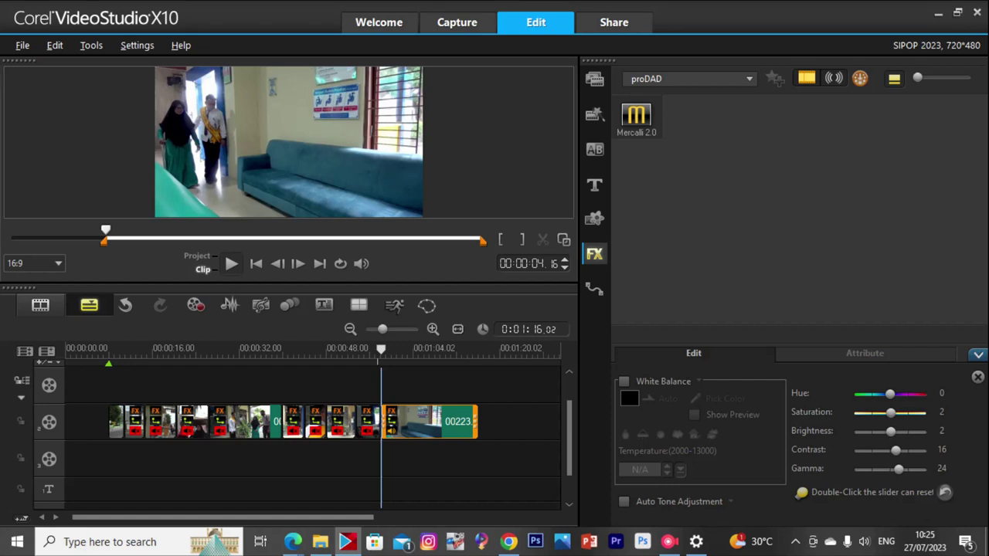
Play the project from the end of clip 00222 and split clip 00223 at 00:01:02.00.
click(378, 351)
key(space)
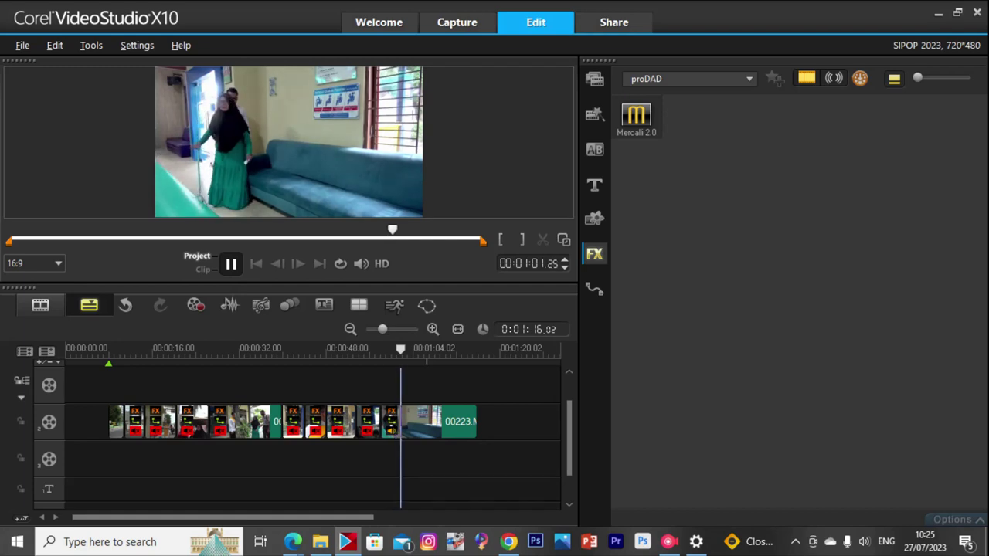
key(space)
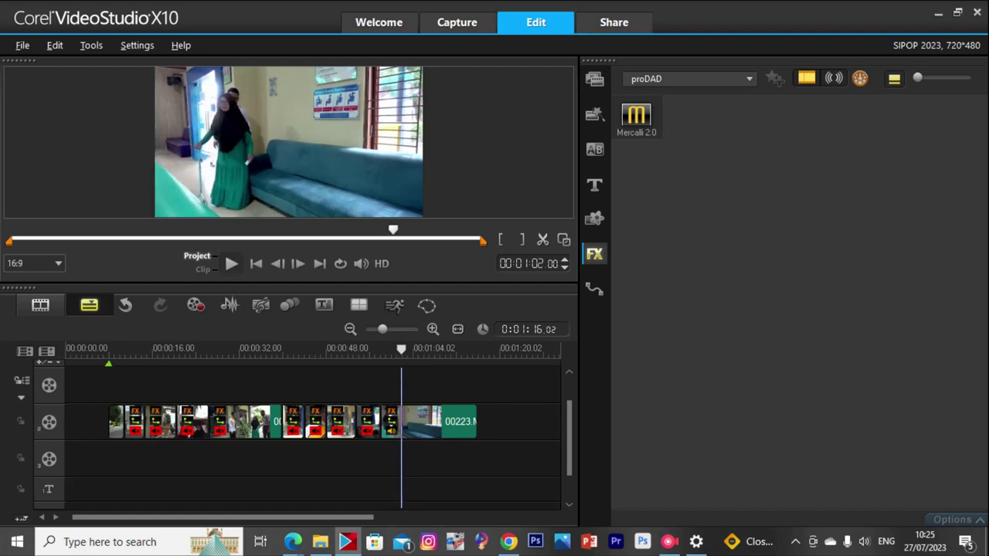
key(ctrl+i)
Split the rest of clip 00223 at 00:01:06.06 and delete the part after the cut.
key(space)
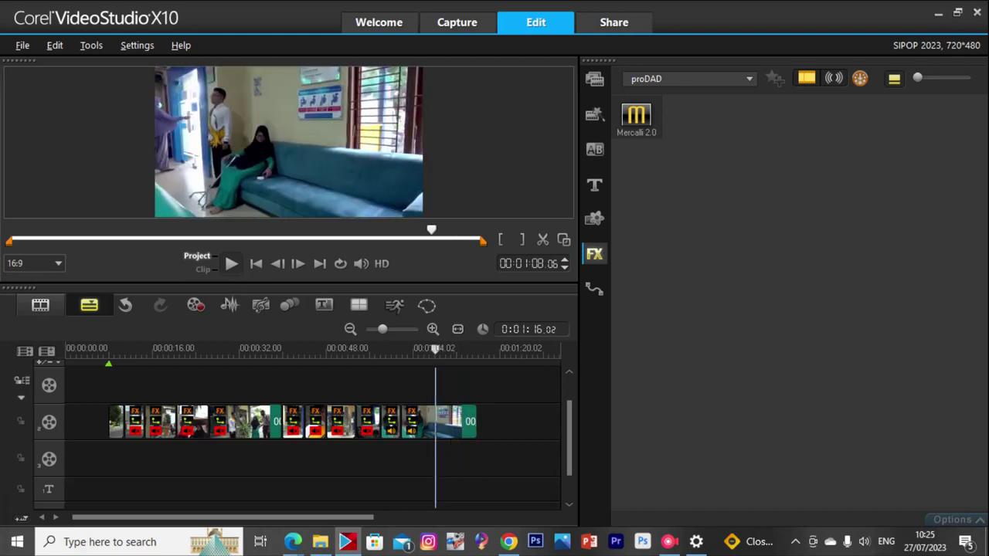
drag(440, 350, 413, 350)
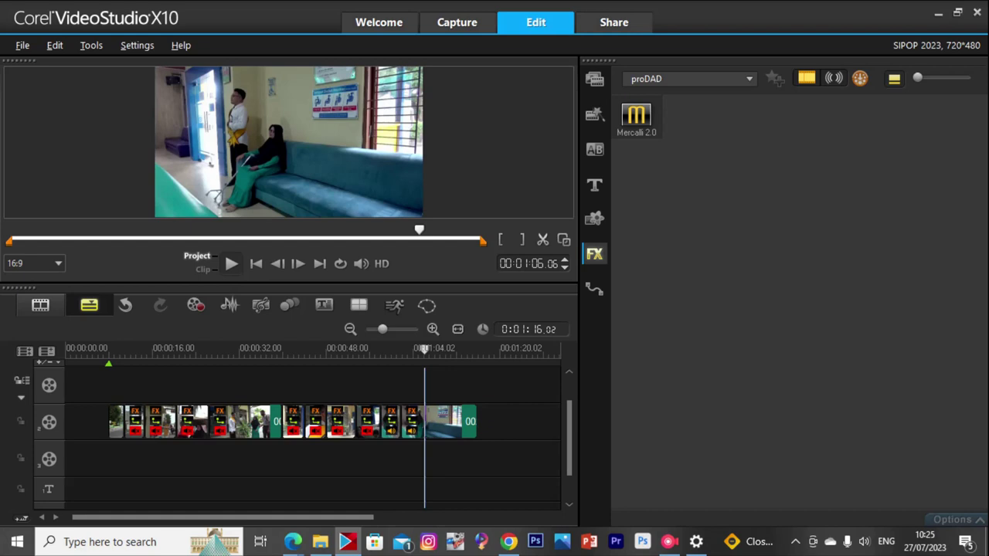
click(543, 239)
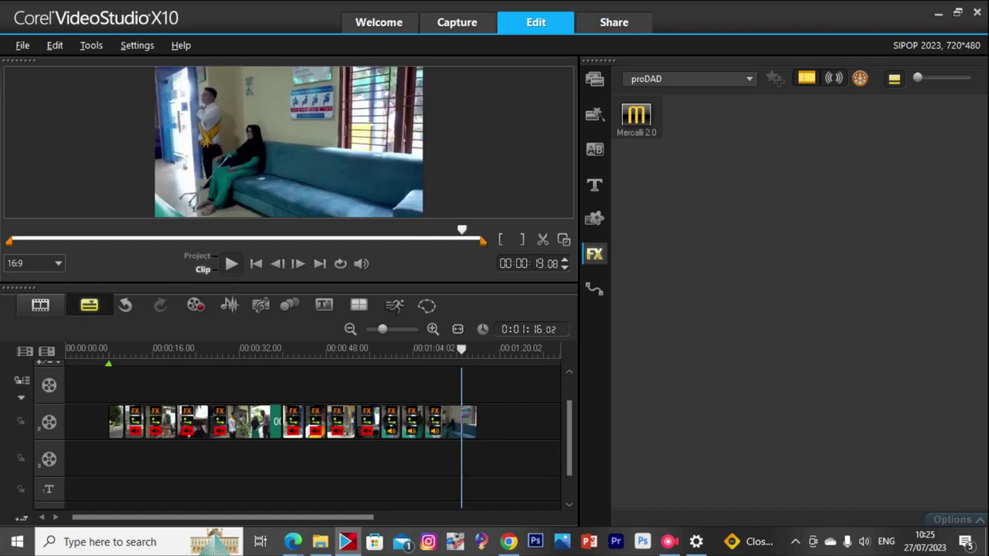
click(452, 422)
key(Delete)
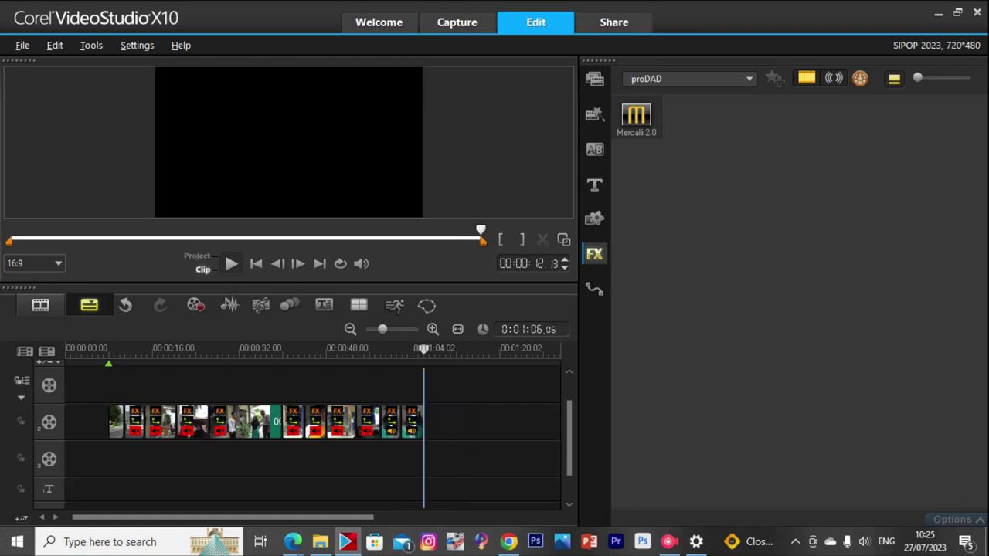
Play the last part of clip 00223, then mute both of the clip's remaining parts.
click(415, 423)
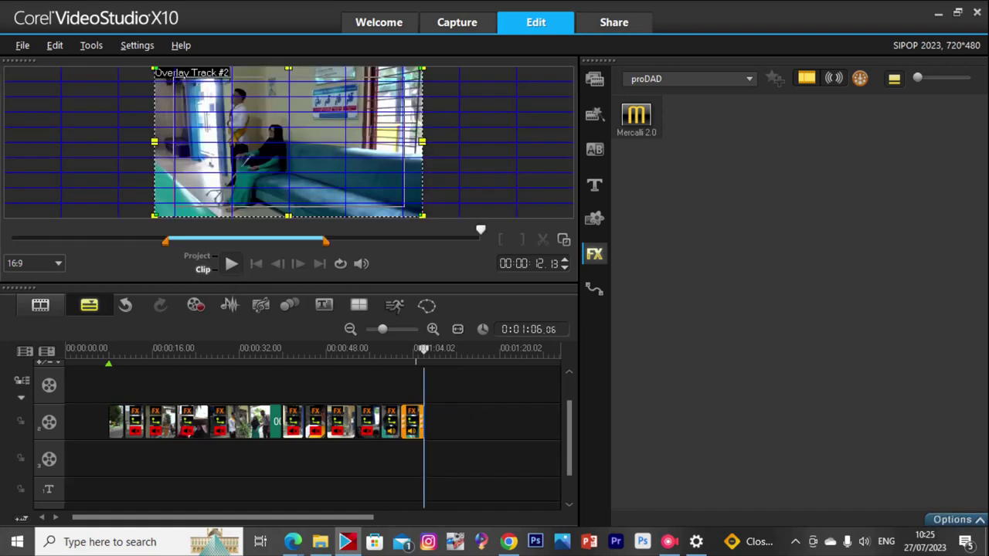
key(space)
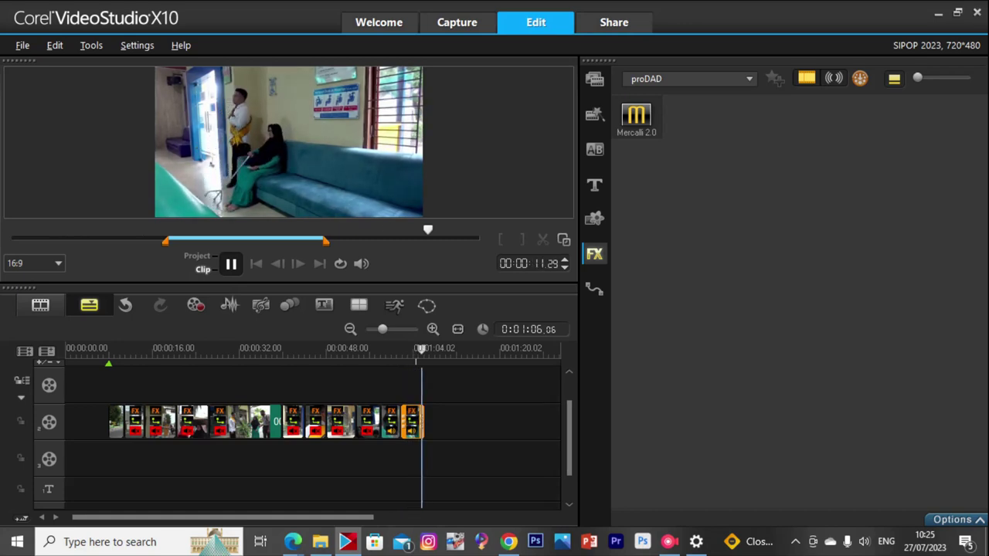
right_click(414, 422)
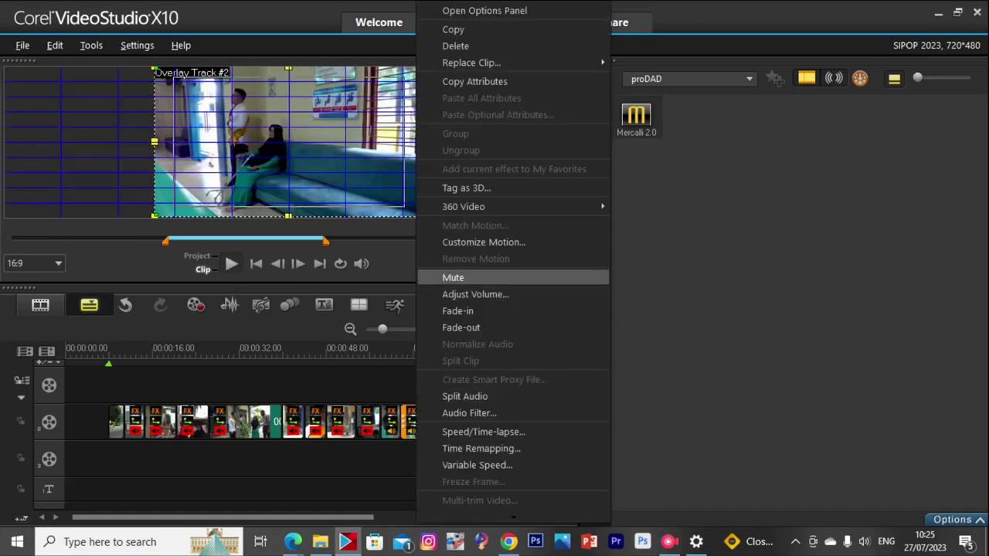
click(453, 276)
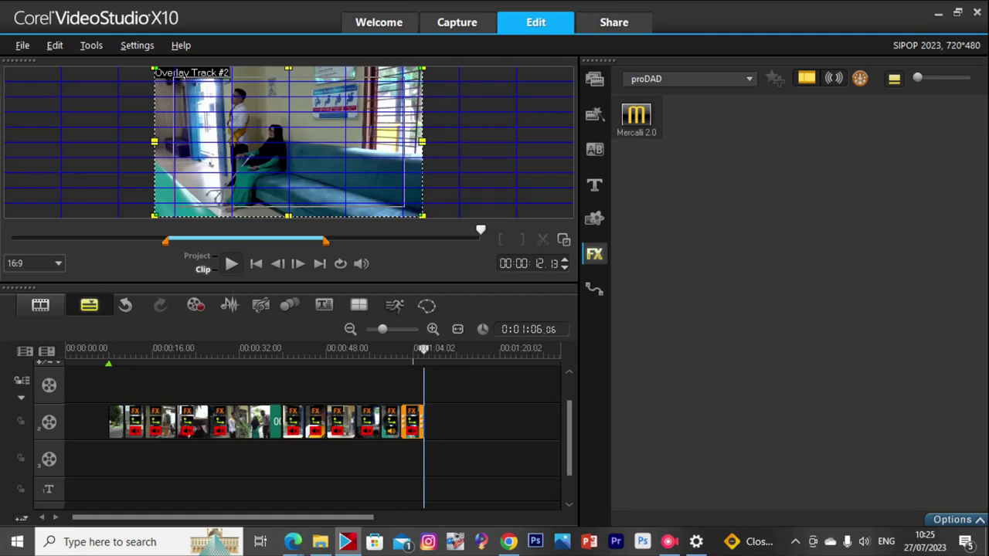
click(399, 421)
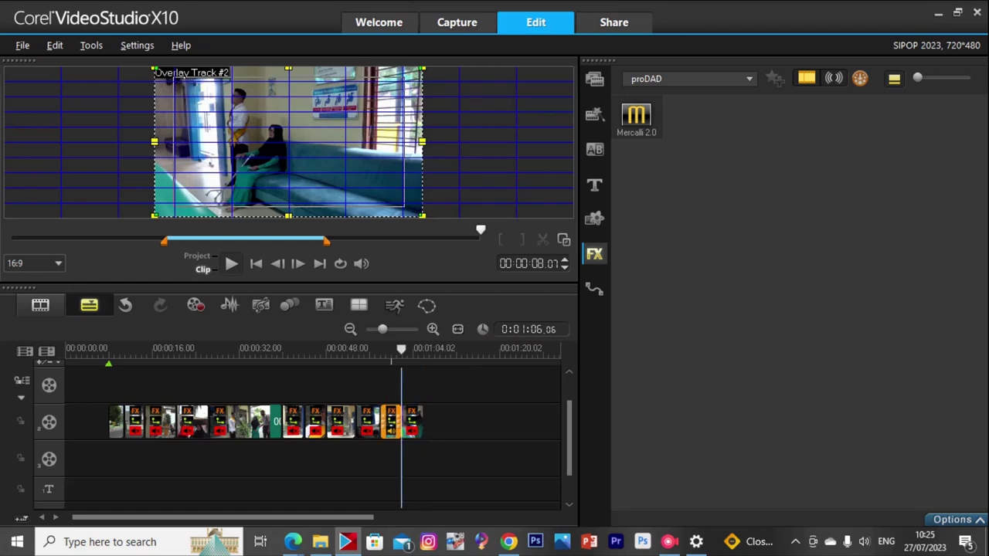
right_click(392, 420)
click(430, 276)
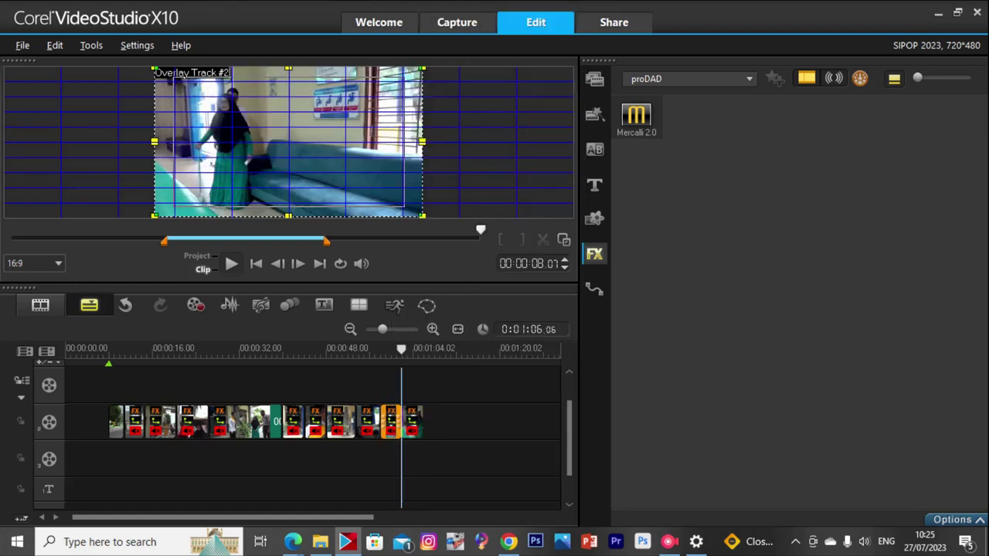
Play the project from 00:00:57.02 to the end and delete the part of clip 00223 after 00:01:02.00.
key(space)
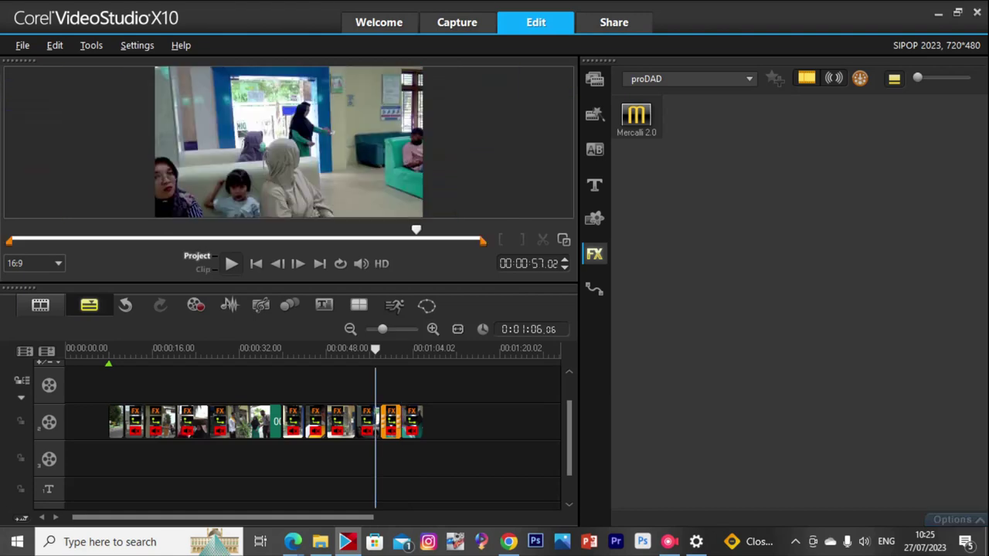
key(space)
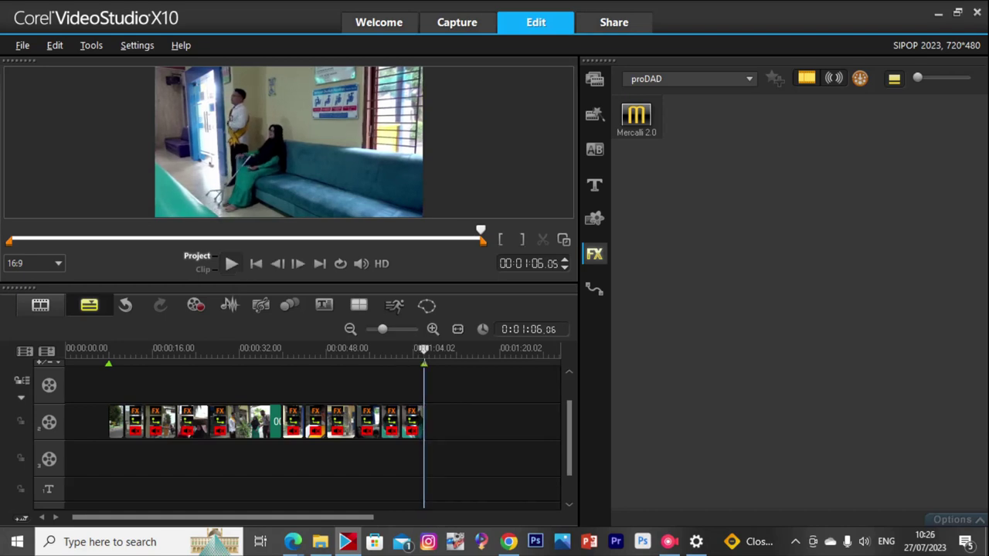
click(412, 422)
key(Delete)
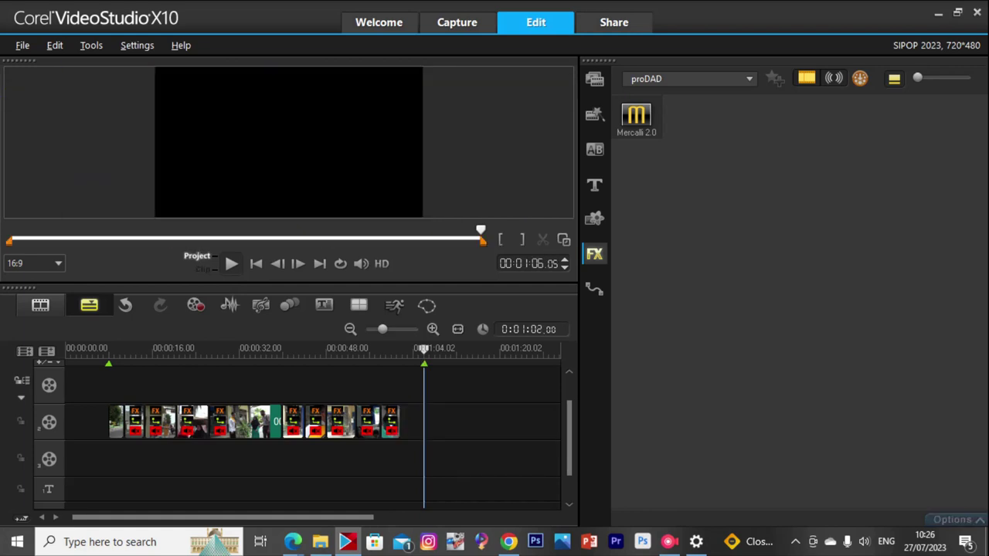
click(391, 422)
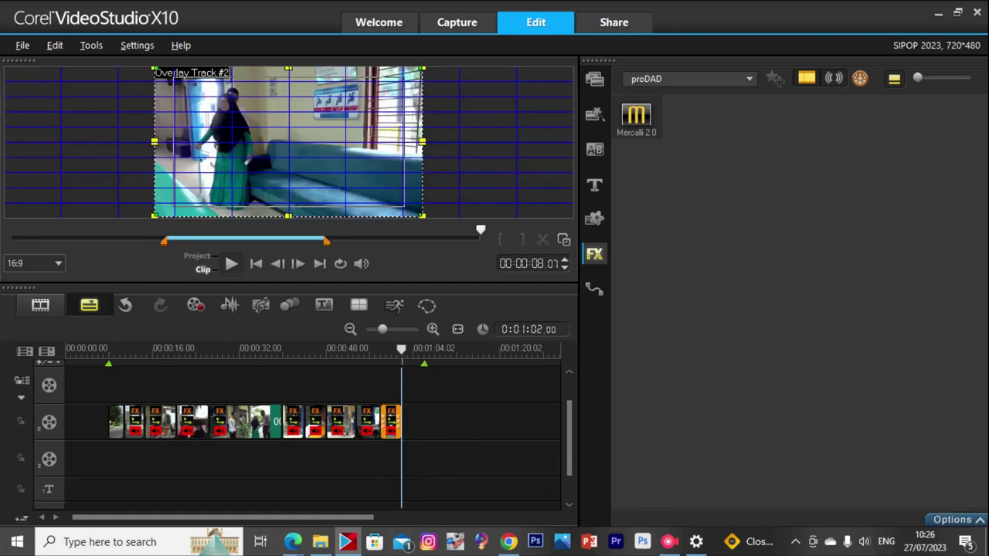
Extend the end of the last part of clip 00223 to 00:01:06.06 and set its playback speed to 210%.
drag(400, 421, 423, 421)
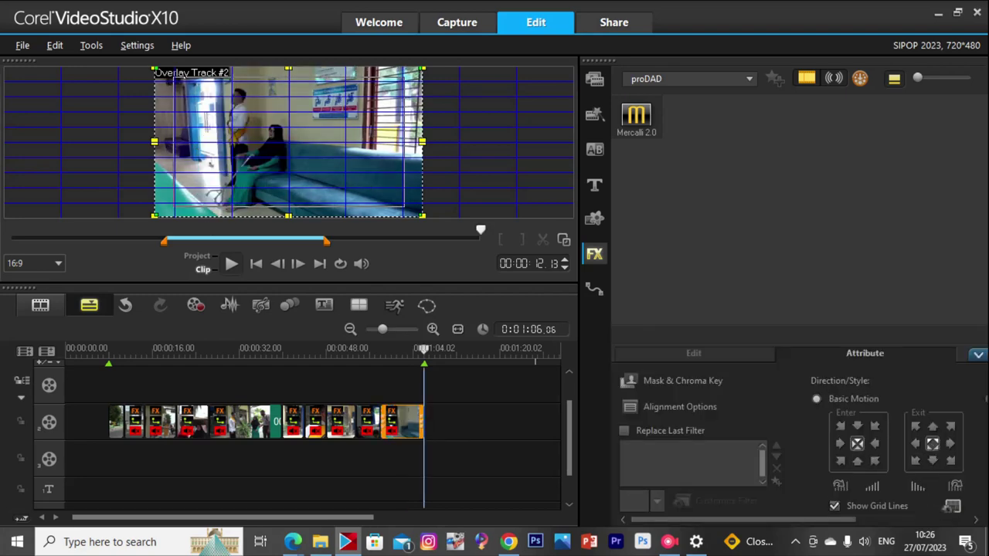
click(694, 354)
click(675, 462)
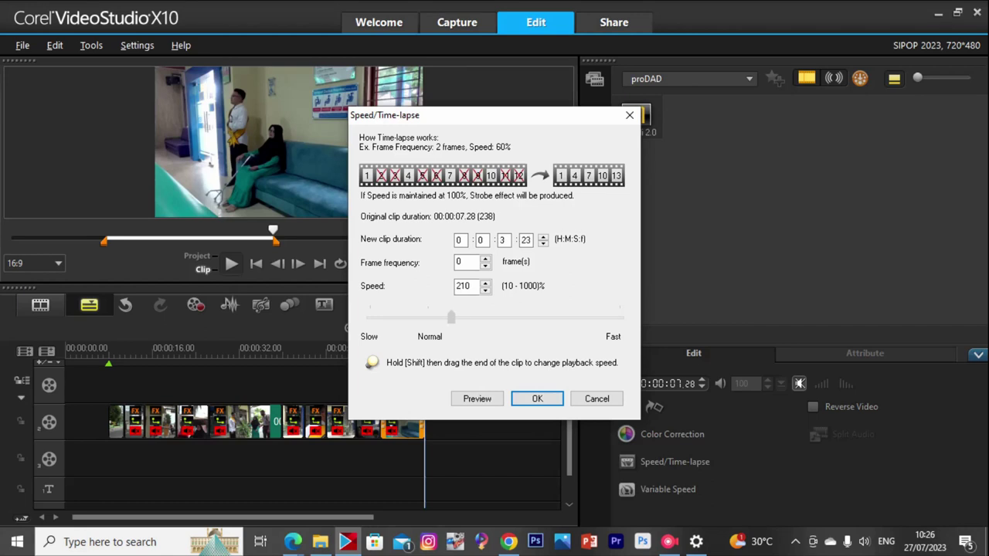
key(Return)
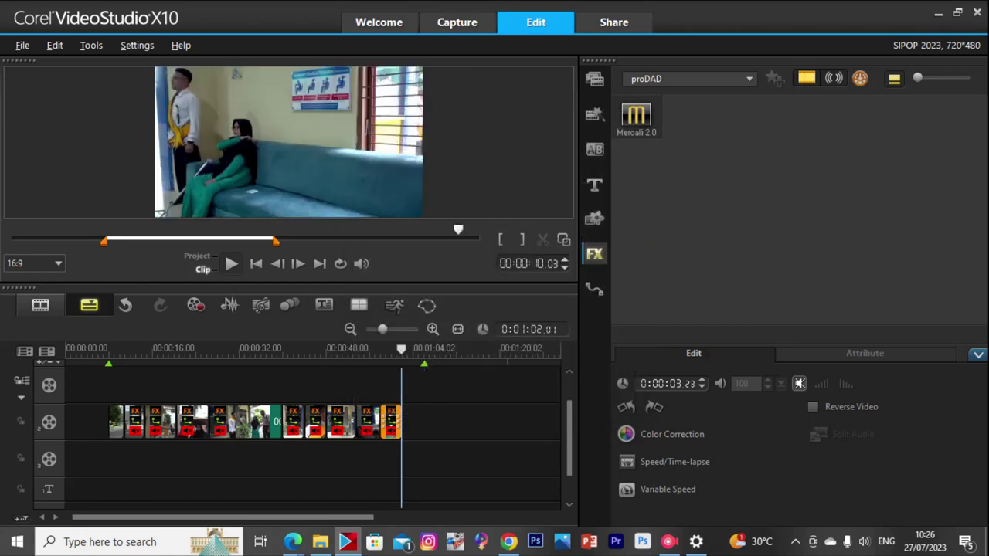
Play the project from about 00:00:56.20 to check the sped-up part of clip 00223.
click(373, 349)
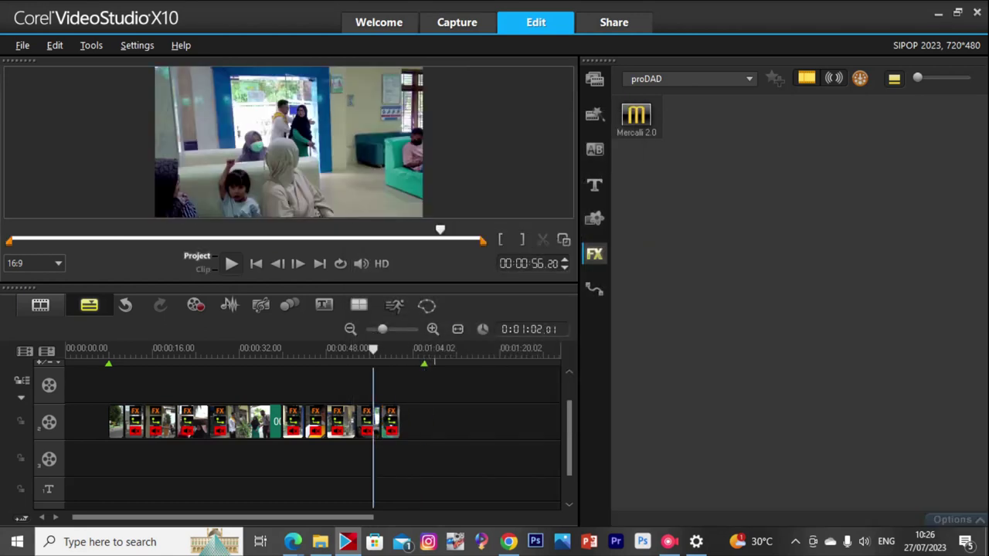
key(space)
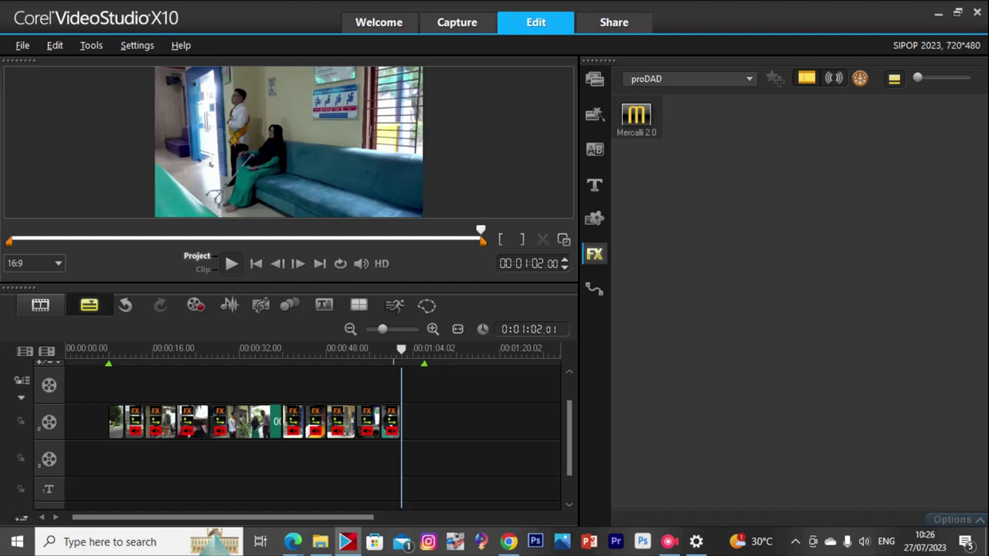
click(374, 350)
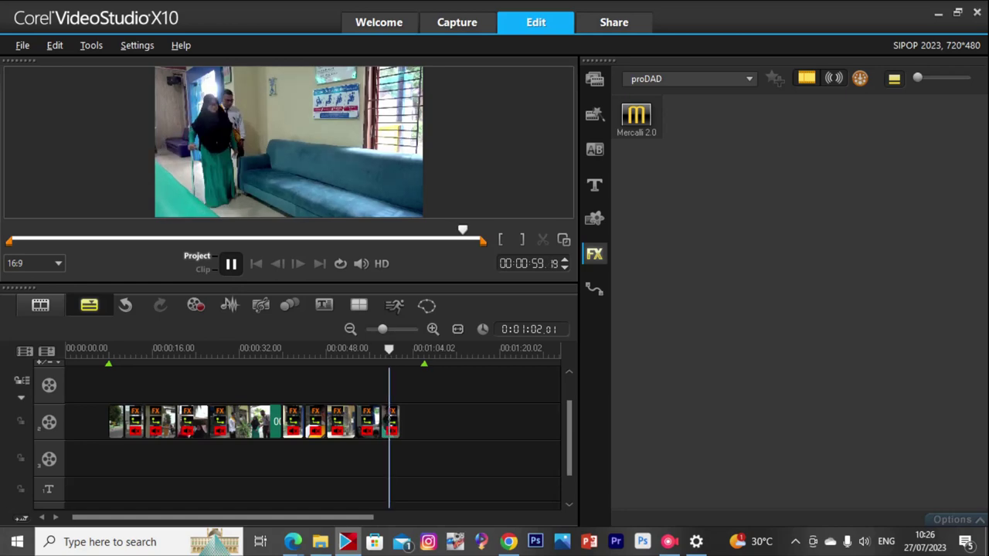
Set the playback speed of the last part of clip 00223 to 170% and play it from 00:00:56.04.
click(390, 421)
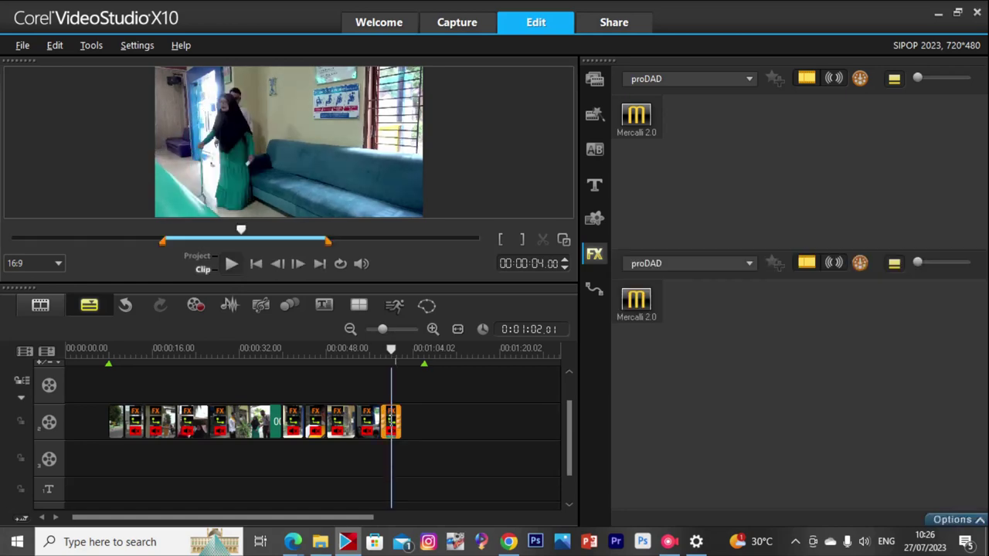
click(693, 353)
click(674, 461)
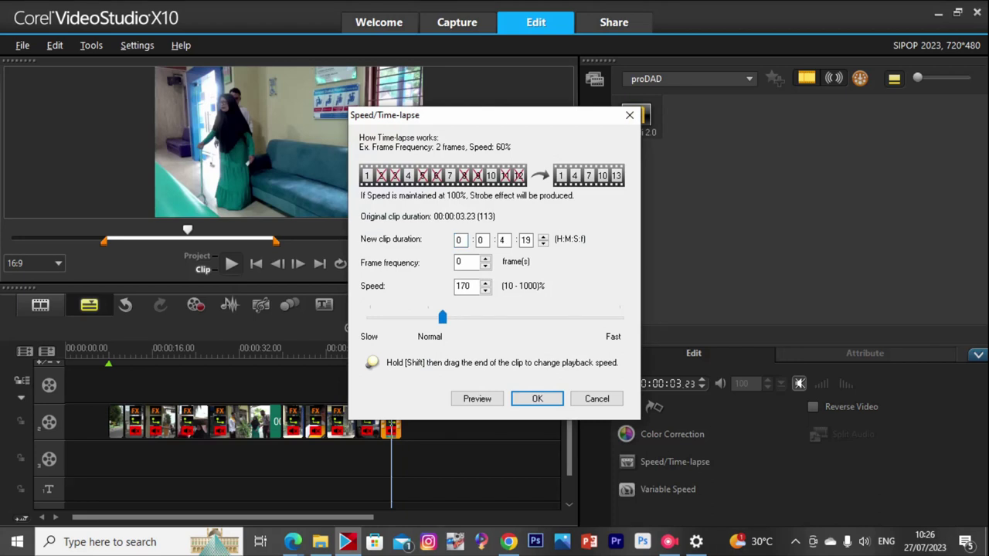
key(Return)
click(369, 350)
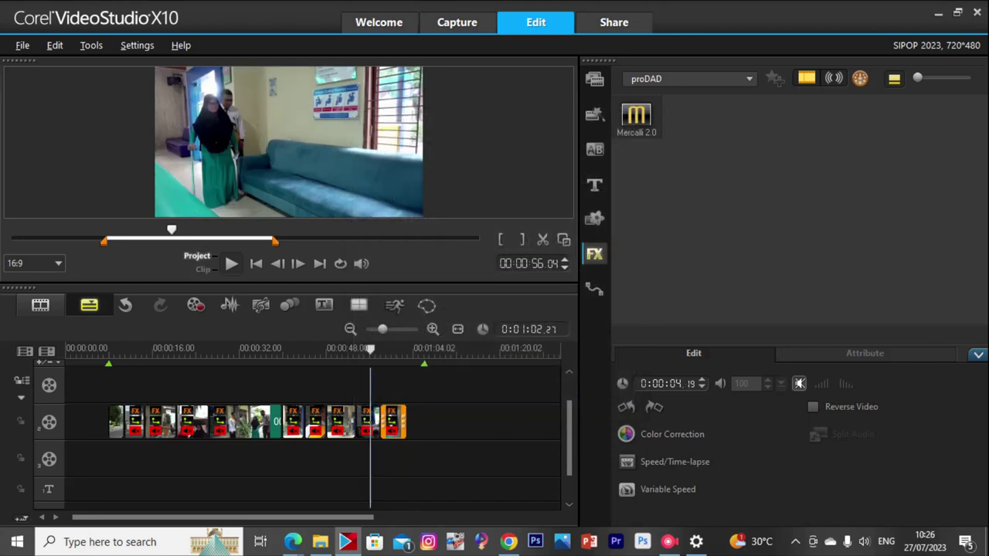
key(space)
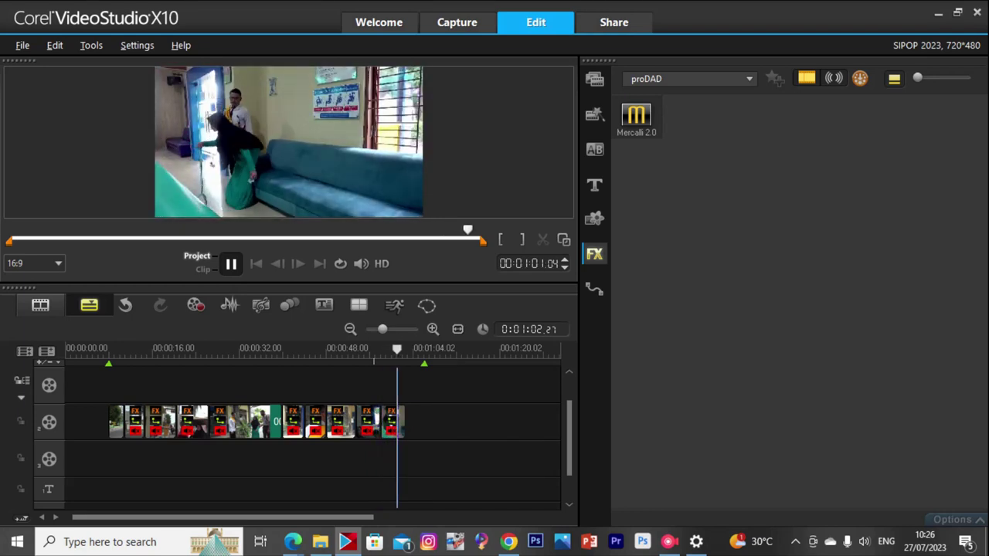
Set the speed of the last part of clip 00223 to 189%, refine it to 196%, and play the project from 00:00:55.26.
double_click(392, 422)
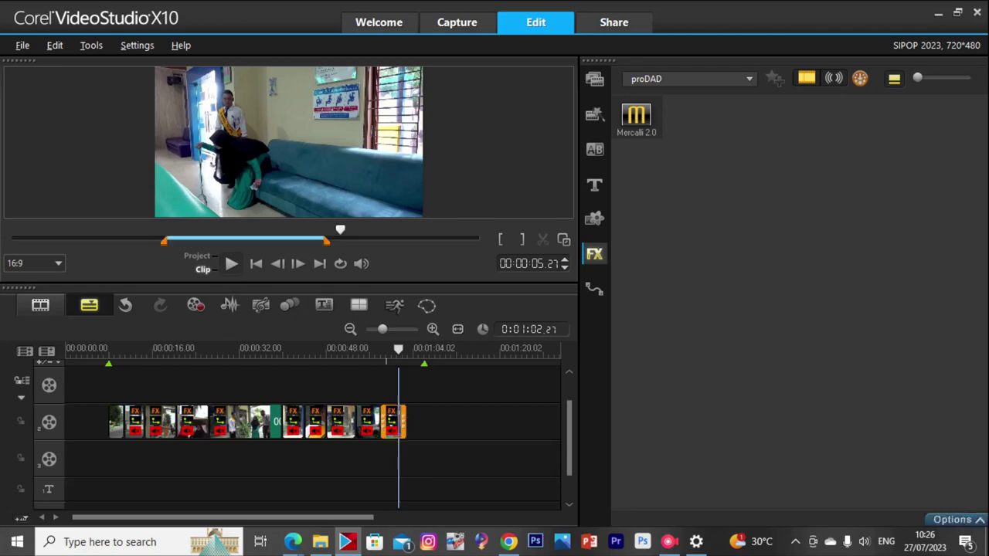
click(693, 354)
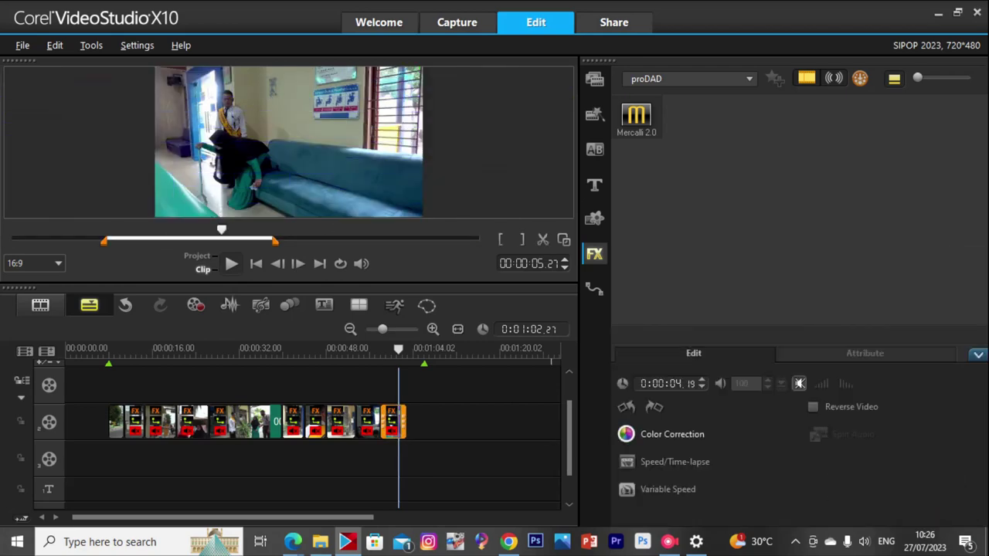
click(674, 461)
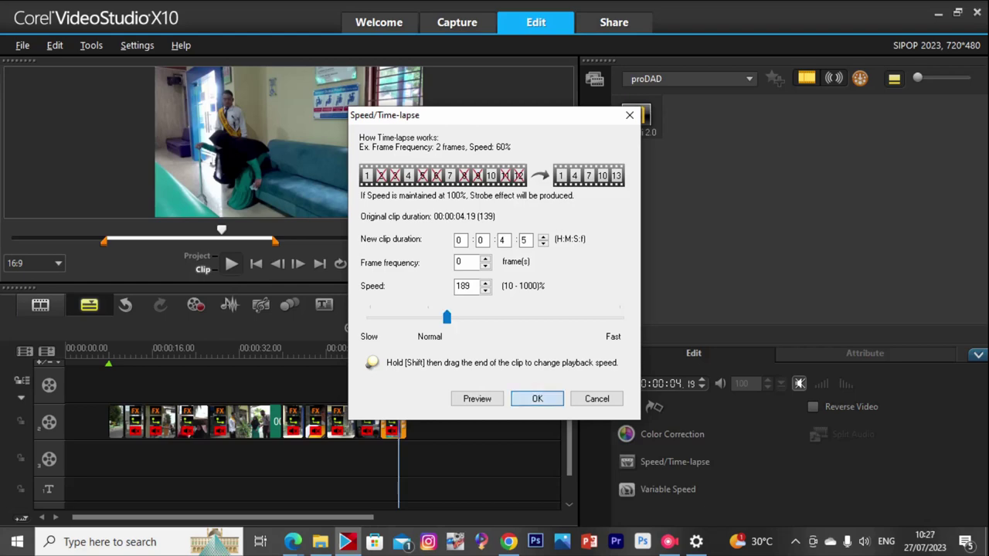
key(Return)
click(675, 461)
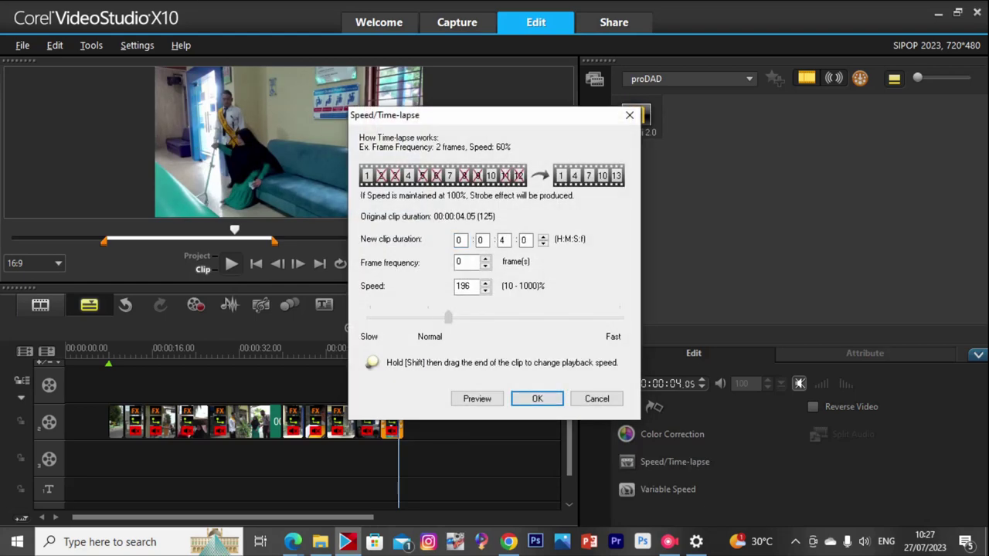
key(Return)
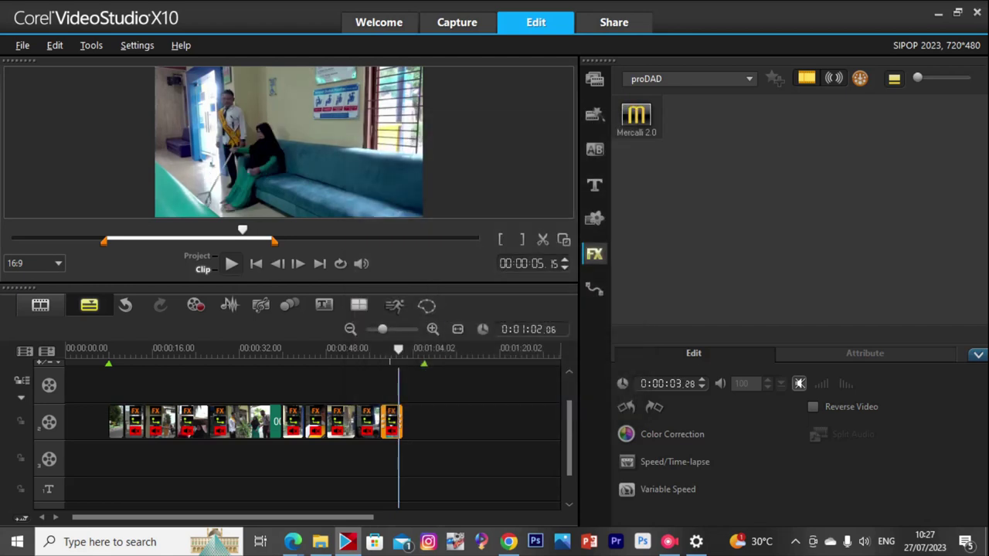
click(368, 351)
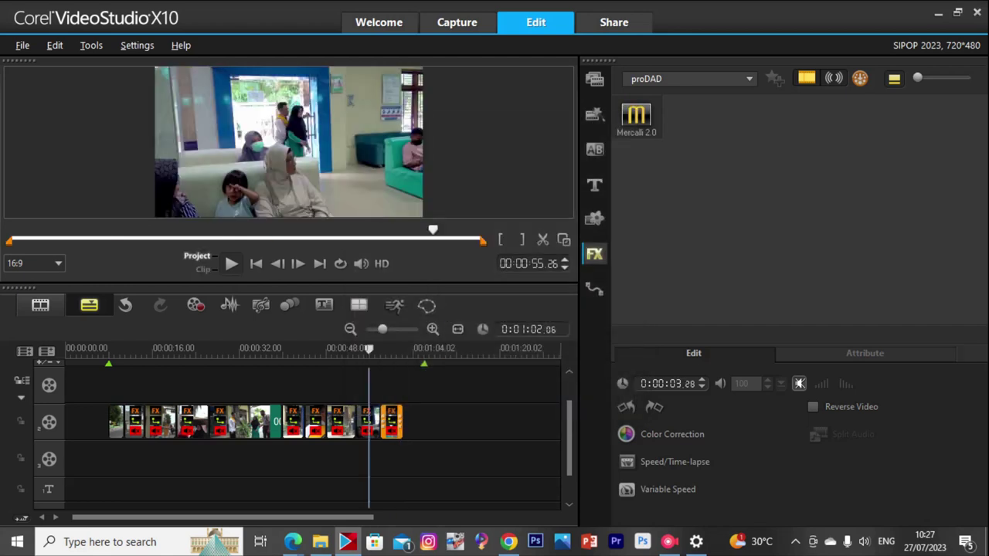
key(space)
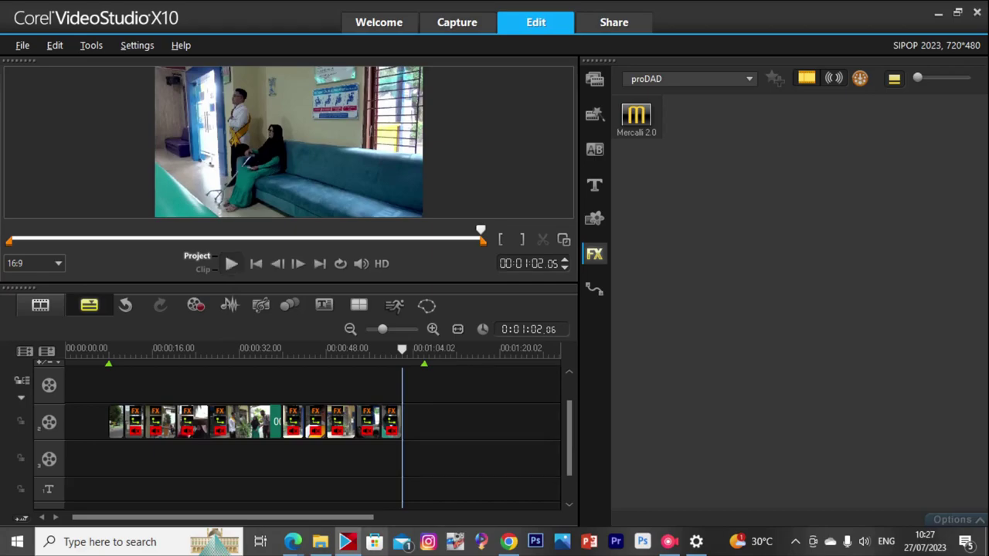
Switch to the SIPOP recordings folder in File Explorer and preview clip 00228 and its neighbouring clips.
click(348, 541)
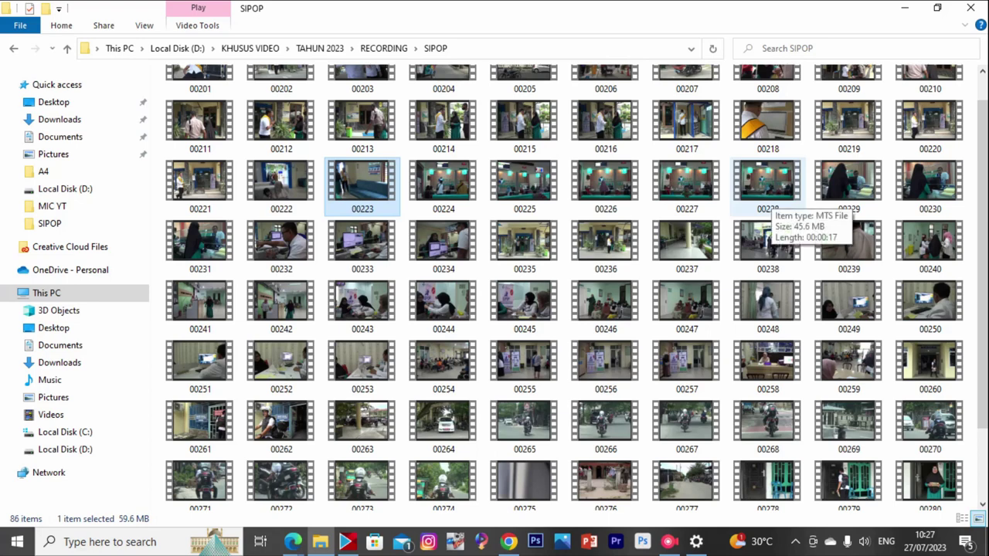
double_click(766, 186)
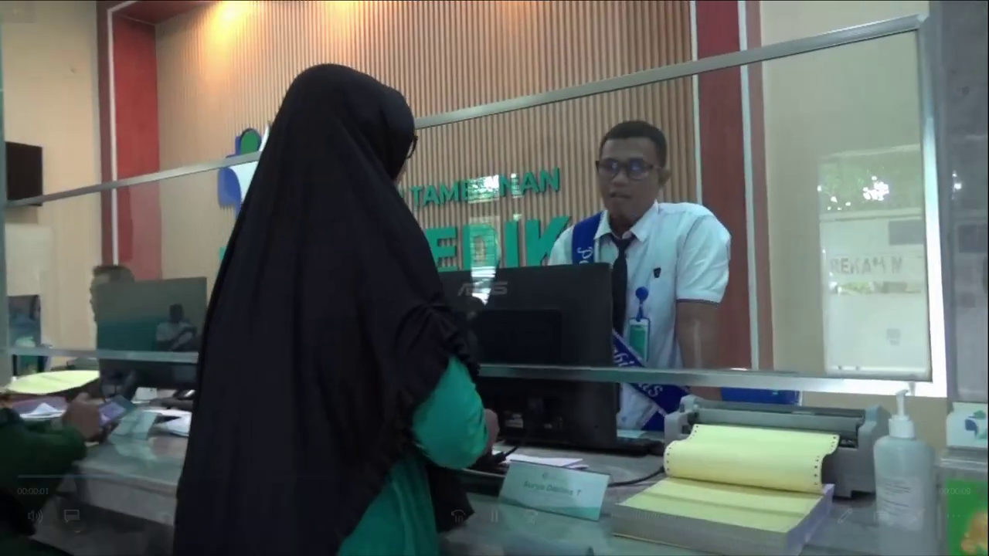
key(Left)
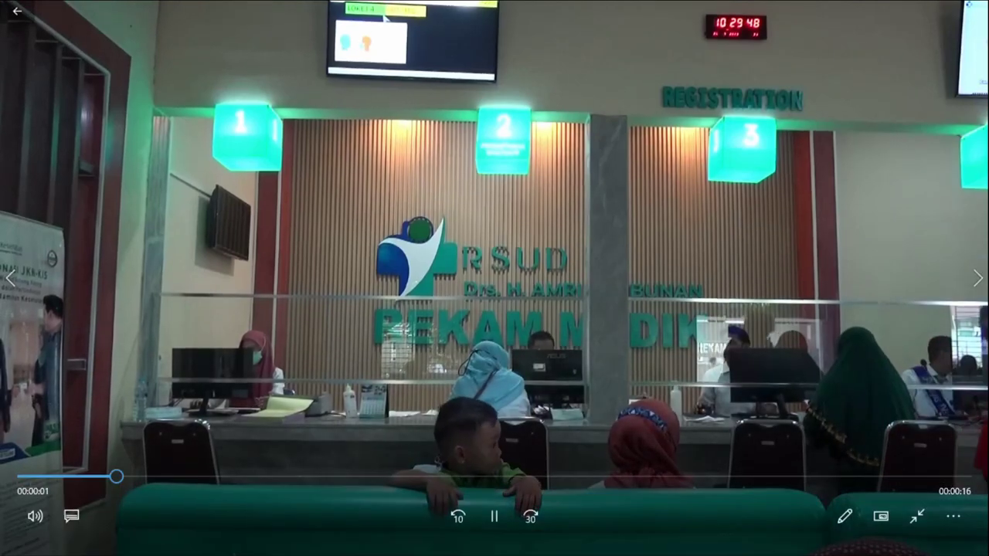
key(Left)
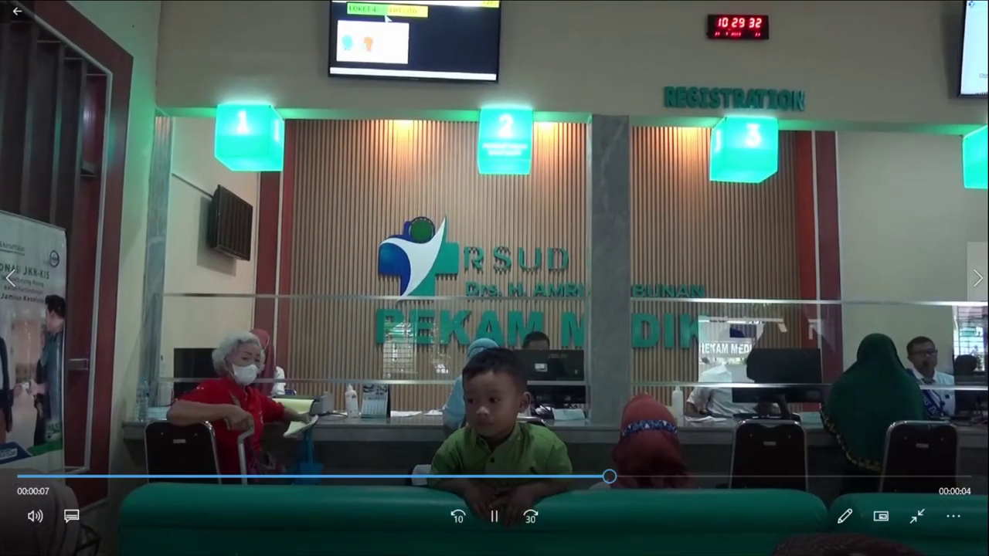
key(Right)
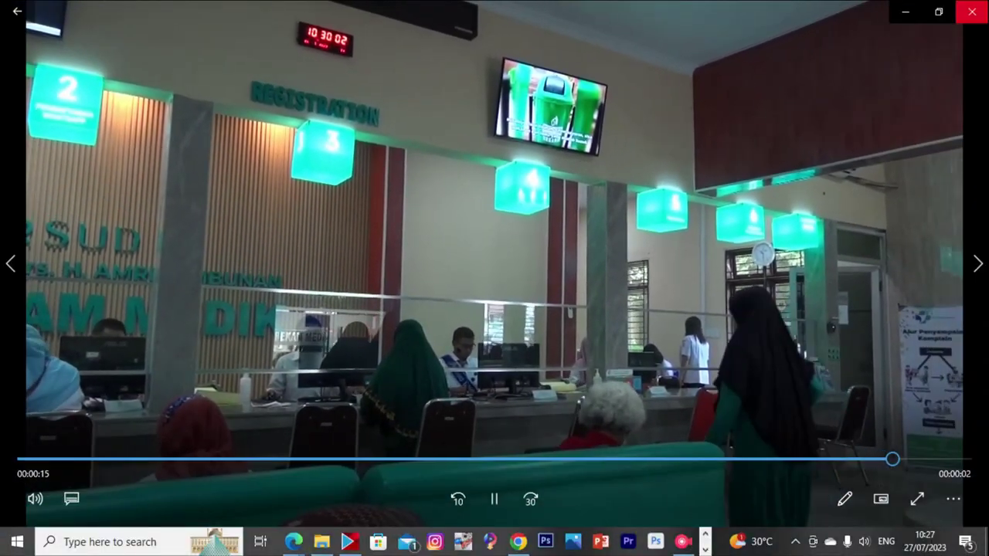
click(970, 9)
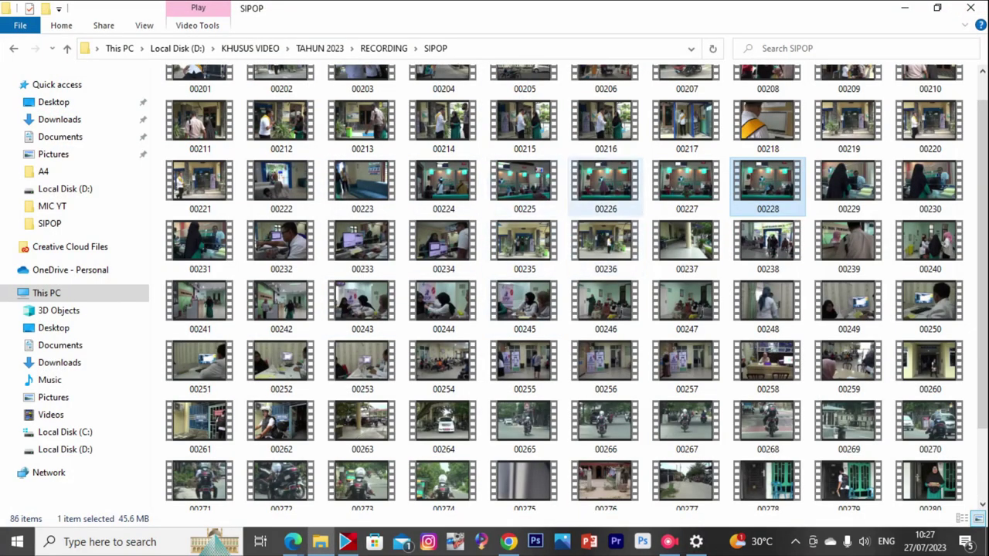
Add clip 00228 to Overlay Track #2 directly after clip 00223 and fit it to the full screen.
click(685, 185)
drag(686, 187, 724, 235)
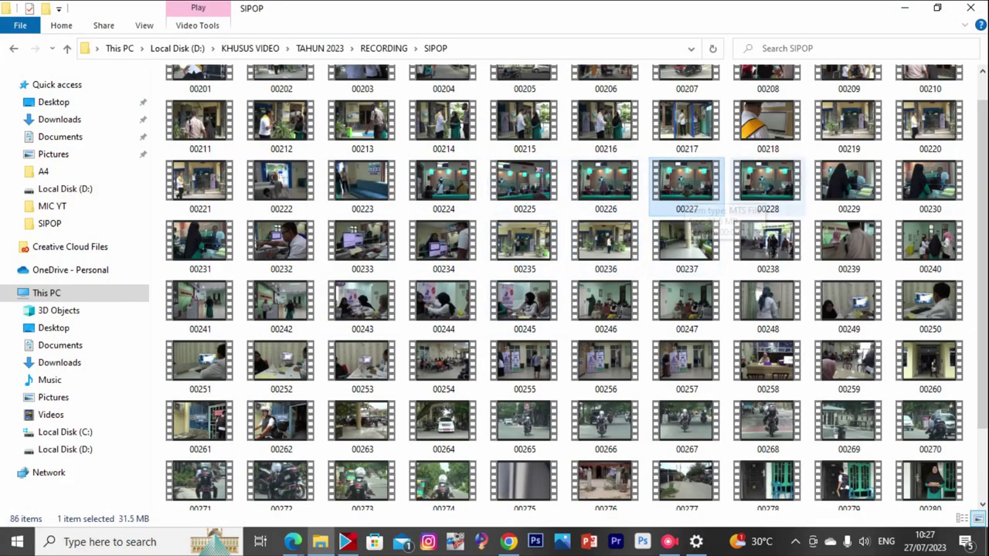
drag(767, 187, 412, 392)
drag(115, 401, 464, 422)
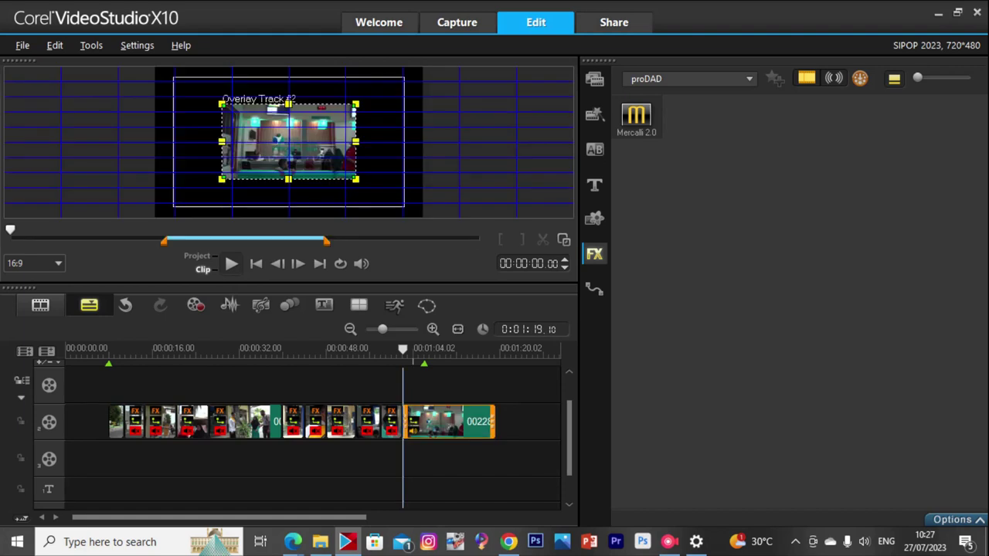
right_click(288, 130)
click(324, 276)
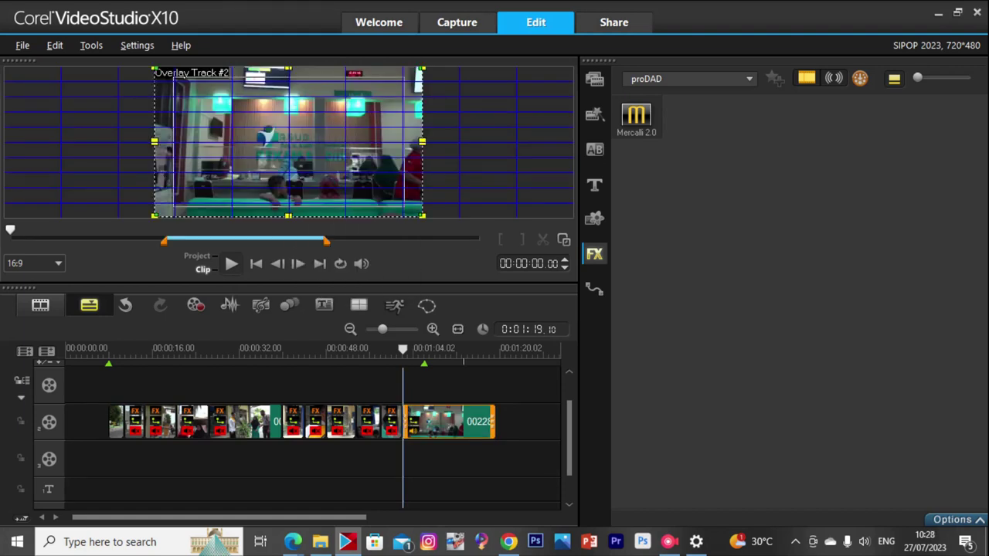
right_click(462, 421)
click(494, 276)
right_click(460, 421)
click(494, 276)
Color-correct clip 00228 with saturation 4, brightness 4, contrast 16 and gamma 28.
click(952, 519)
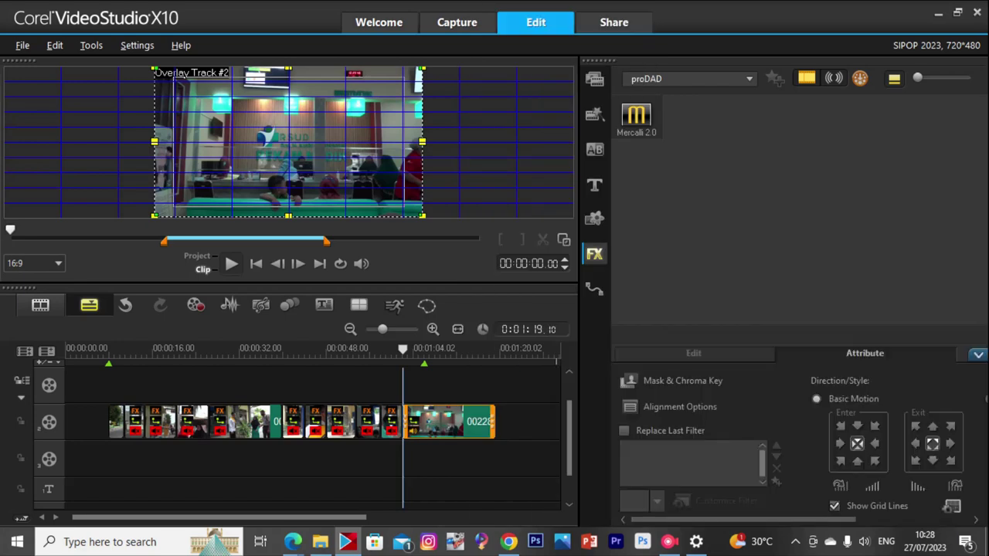
click(693, 353)
click(664, 433)
scroll(800, 441, down, 1)
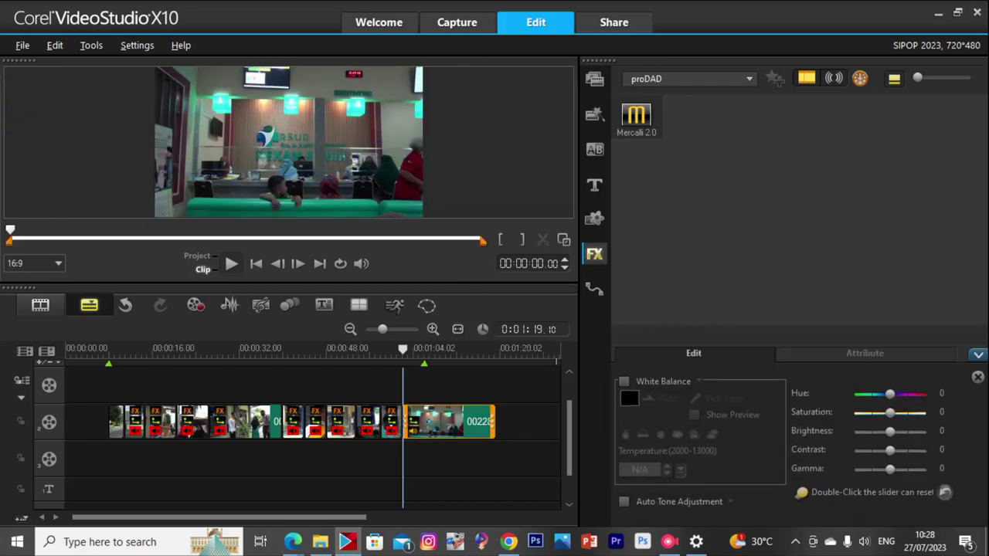
drag(897, 469, 897, 470)
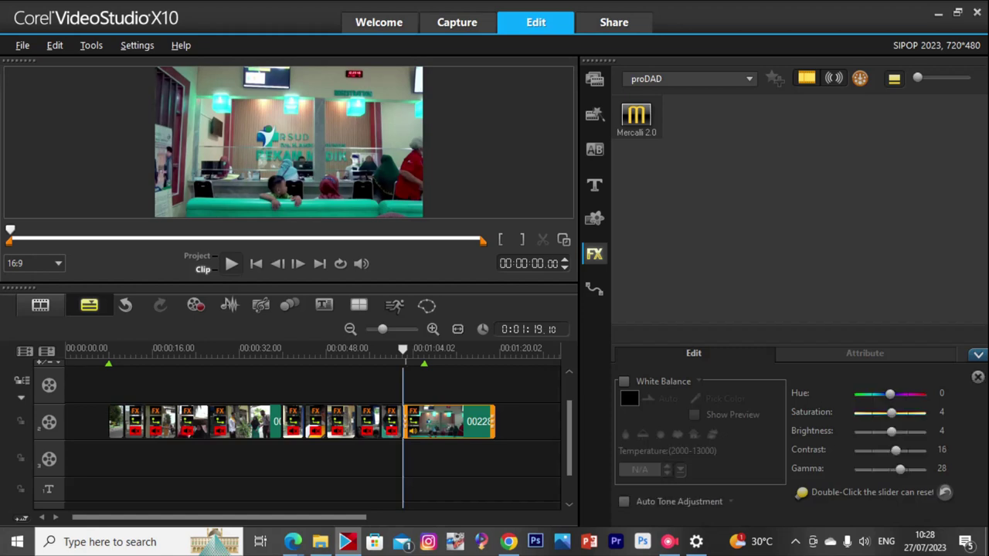
Play the project from 00:01:00.02 into clip 00228 and stop at 00:01:11.20.
click(391, 349)
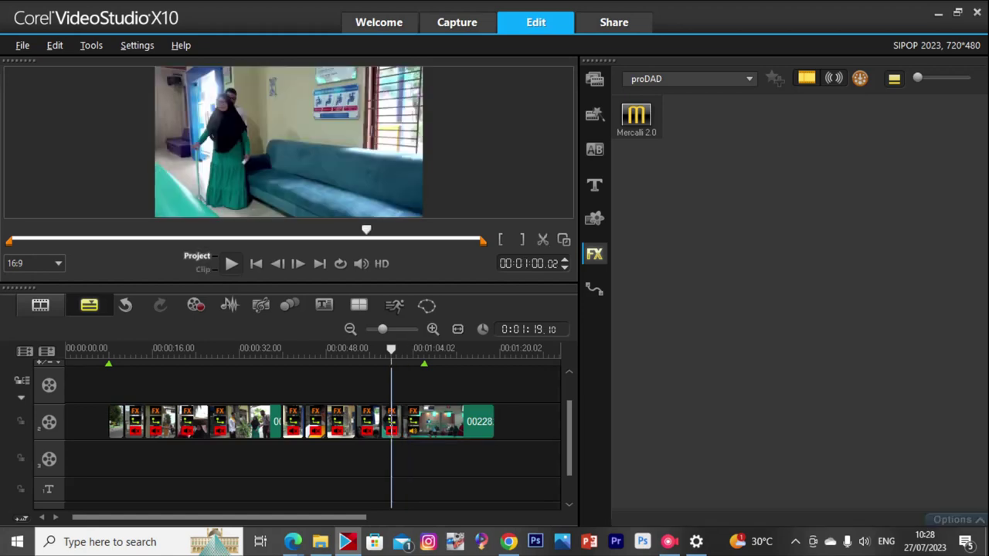
key(space)
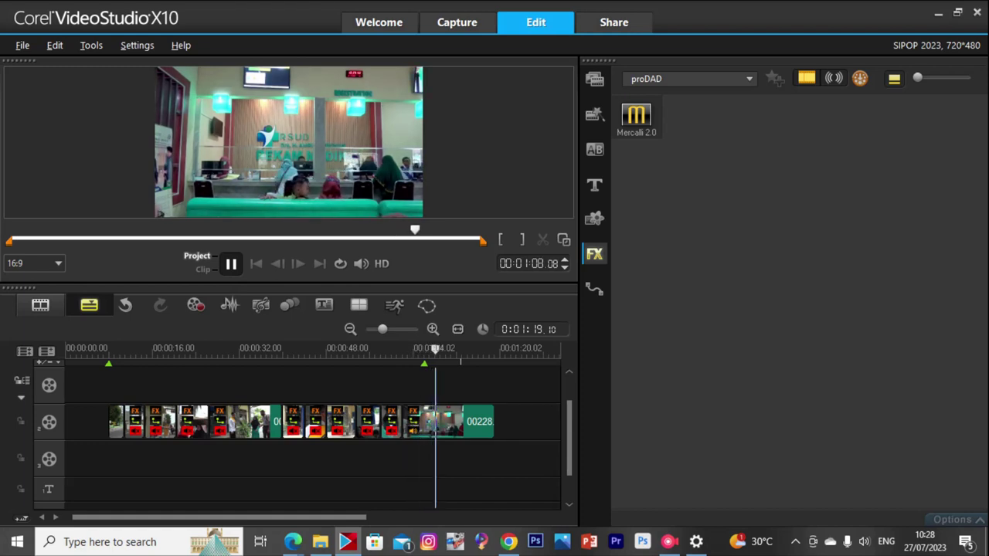
key(space)
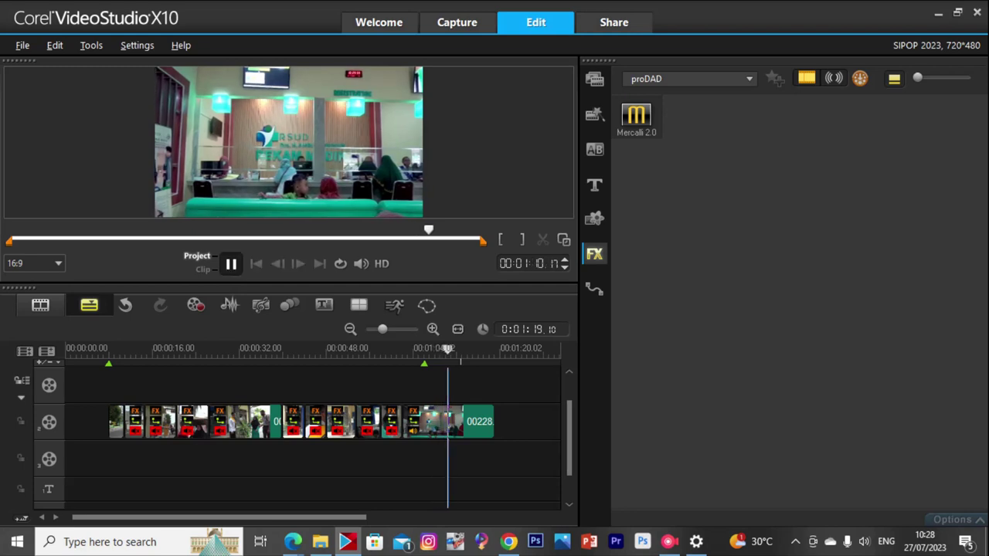
key(space)
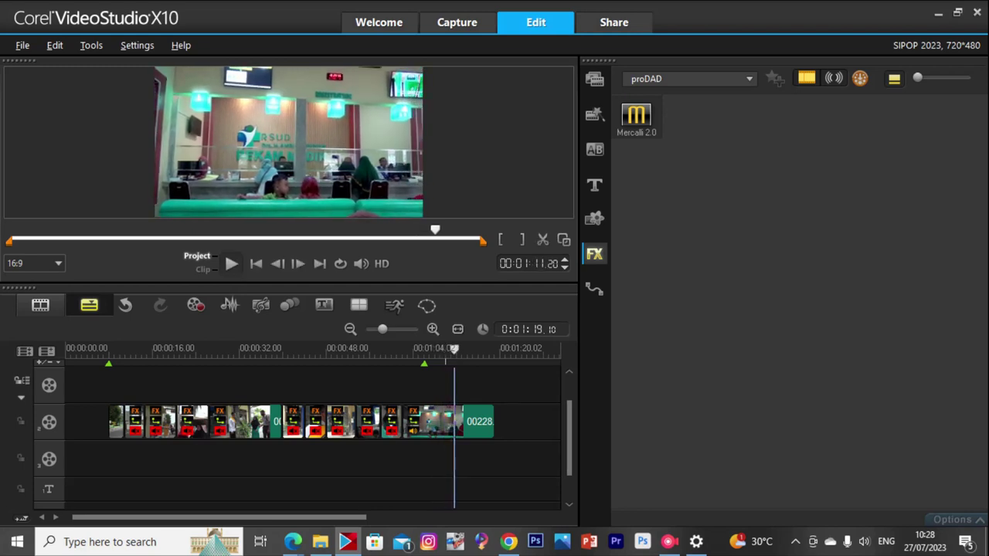
Split clip 00228 on Overlay Track #2 at 00:01:06.26.
drag(454, 349, 437, 350)
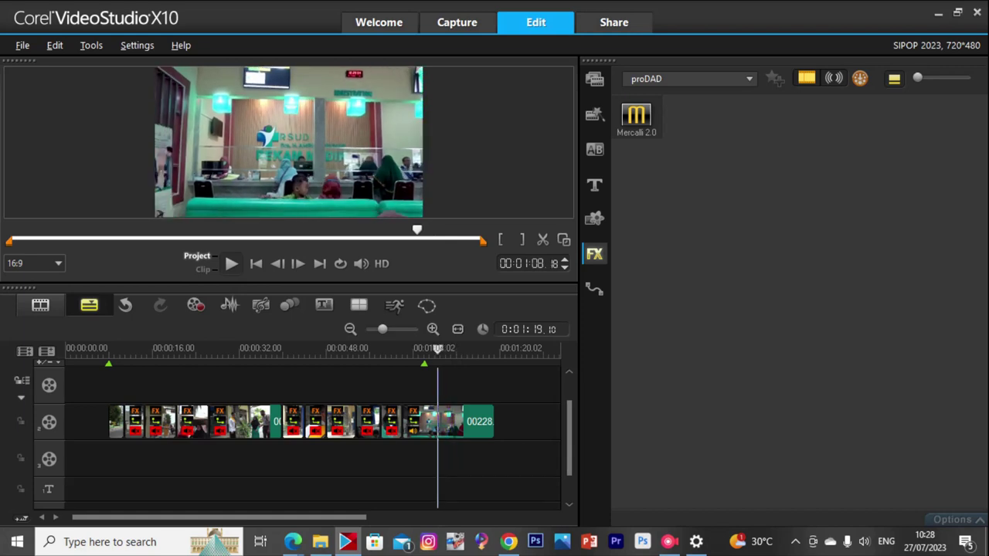
key(Left)
key(Left)
key(Left)
key(Left)
key(Left)
key(Left)
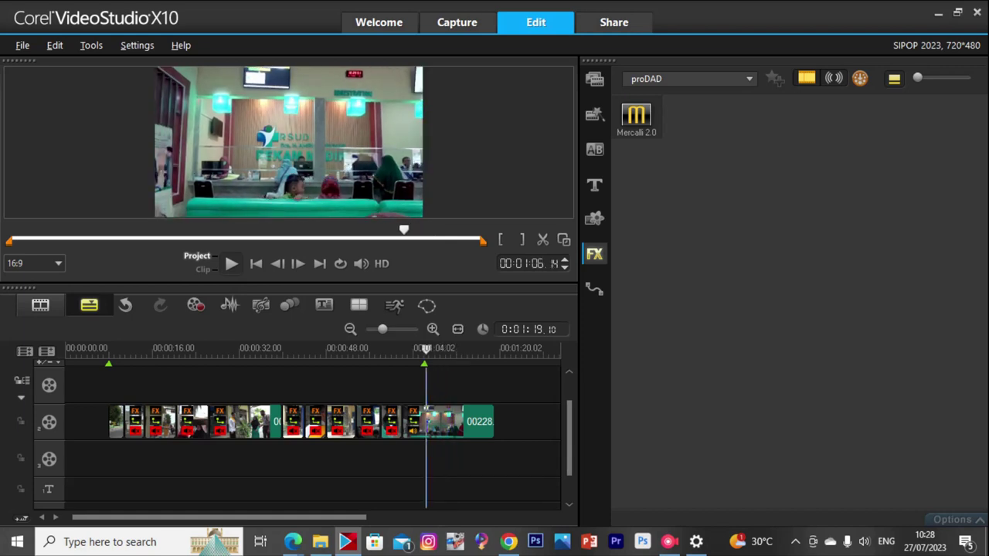
key(space)
key(space)
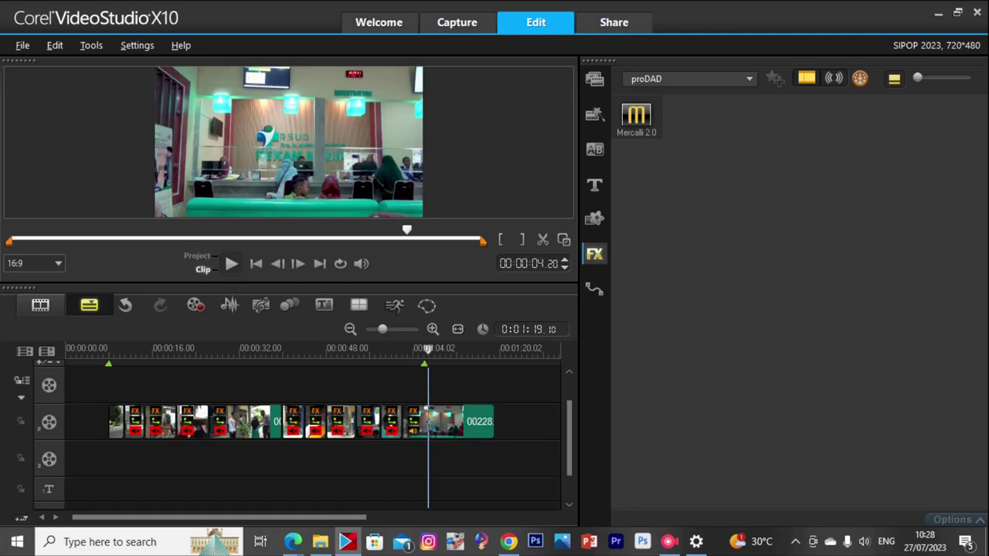
click(477, 422)
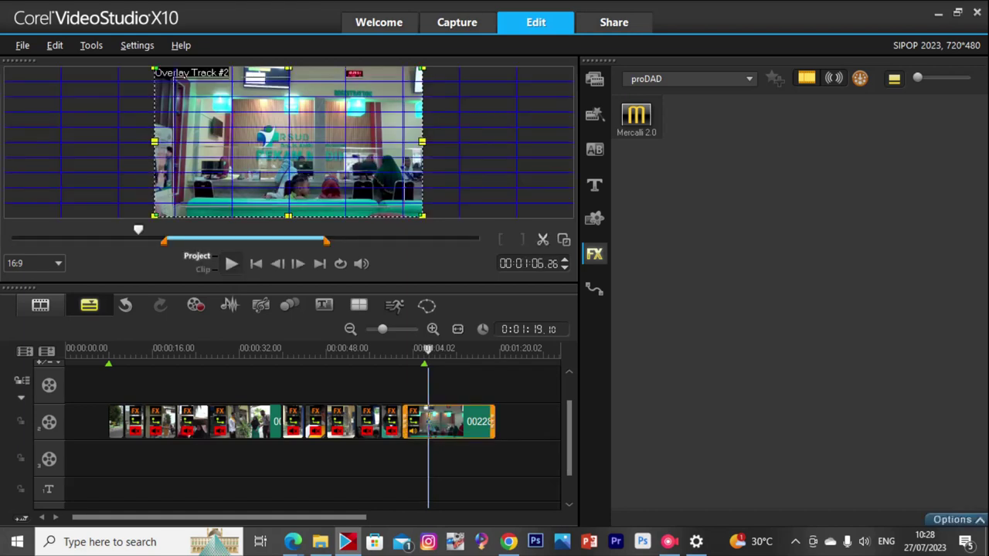
key(ctrl+i)
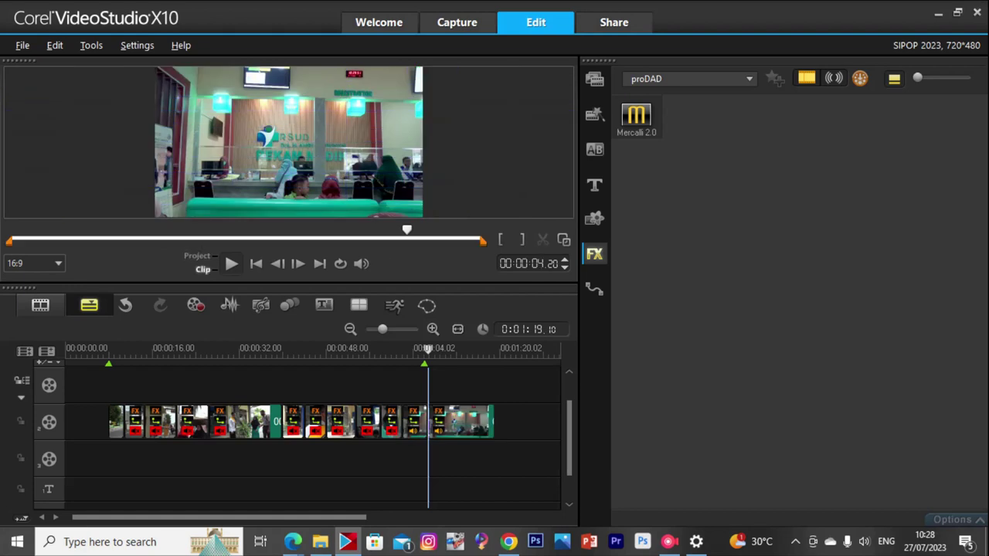
Detach the audio from the second part of clip 00228 and delete the clip's first part.
right_click(476, 422)
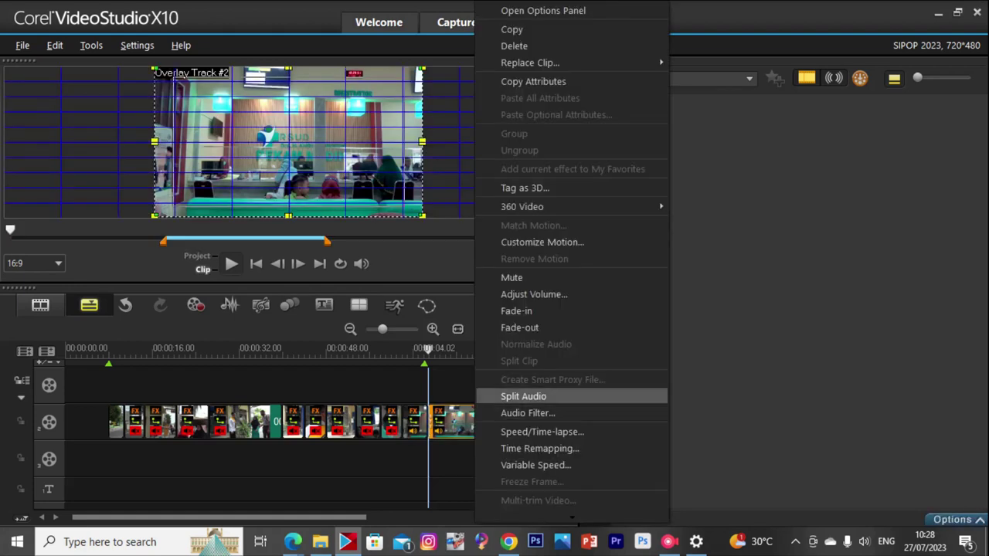
click(516, 396)
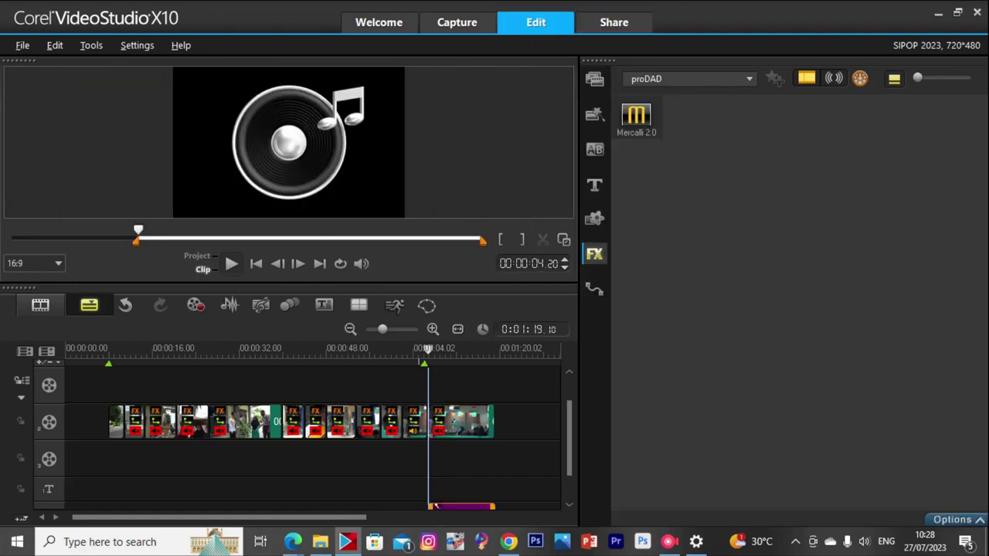
click(418, 422)
key(space)
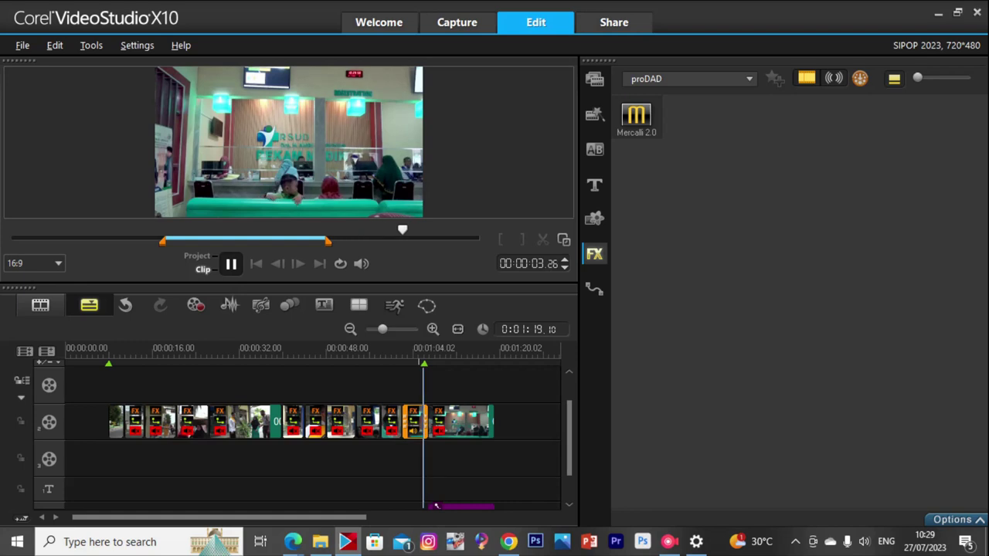
key(Delete)
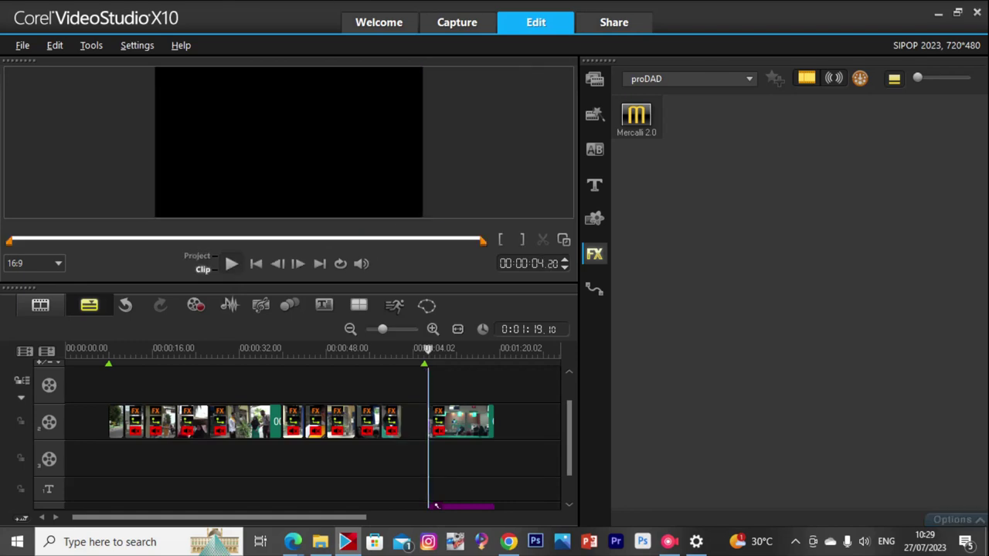
Move the remaining part of clip 00228 directly after clip 00223 on Overlay Track #2 and play it.
click(463, 422)
mouse_move(461, 421)
mouse_down()
mouse_move(440, 426)
mouse_move(452, 431)
mouse_up()
key(space)
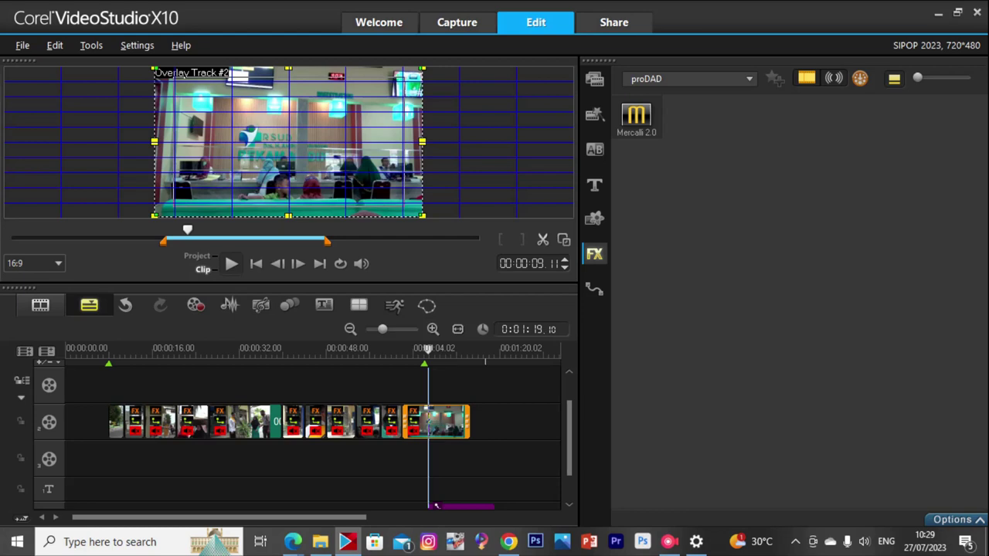
Split clip 00228 at 00:01:06.27, delete the part before the cut and move the rest directly after clip 00223.
key(ctrl+i)
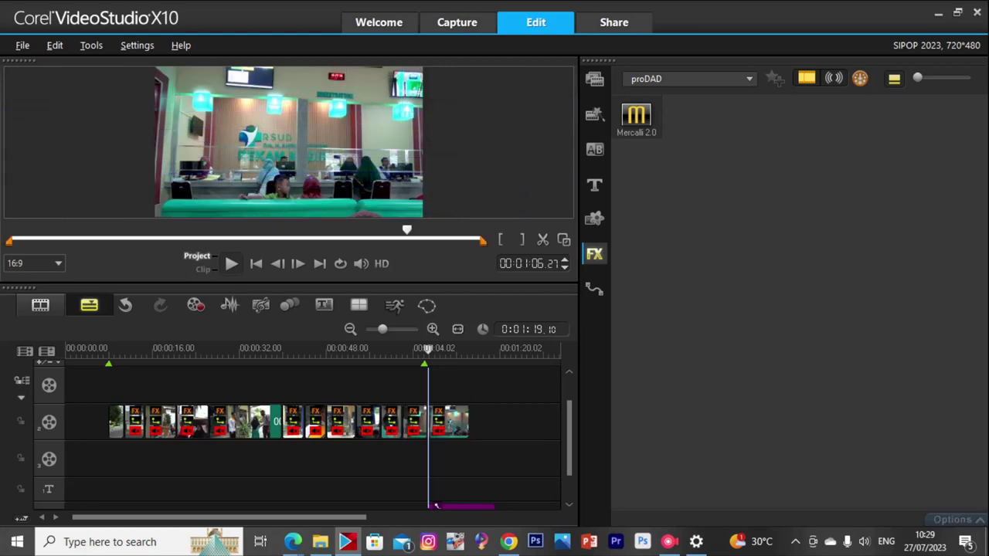
key(Delete)
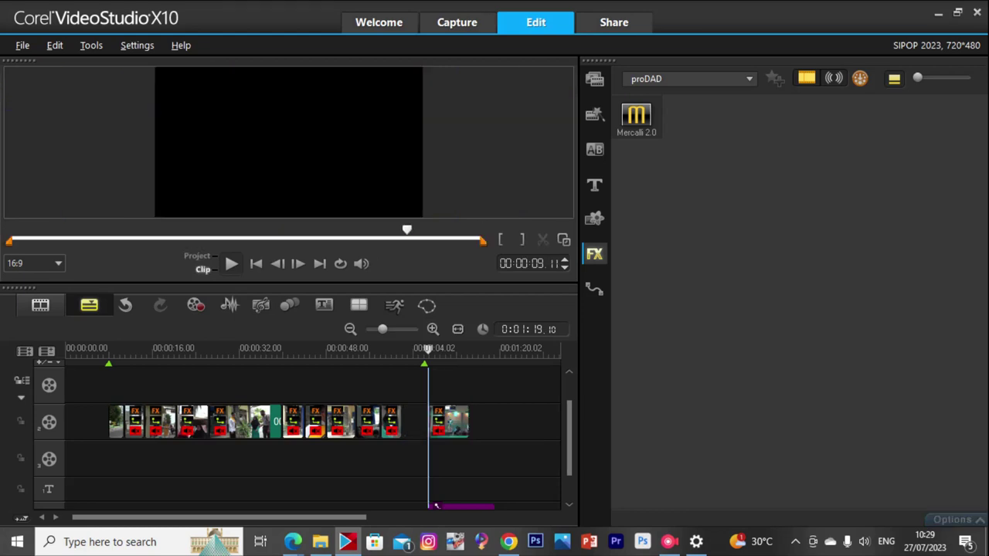
drag(459, 421, 425, 420)
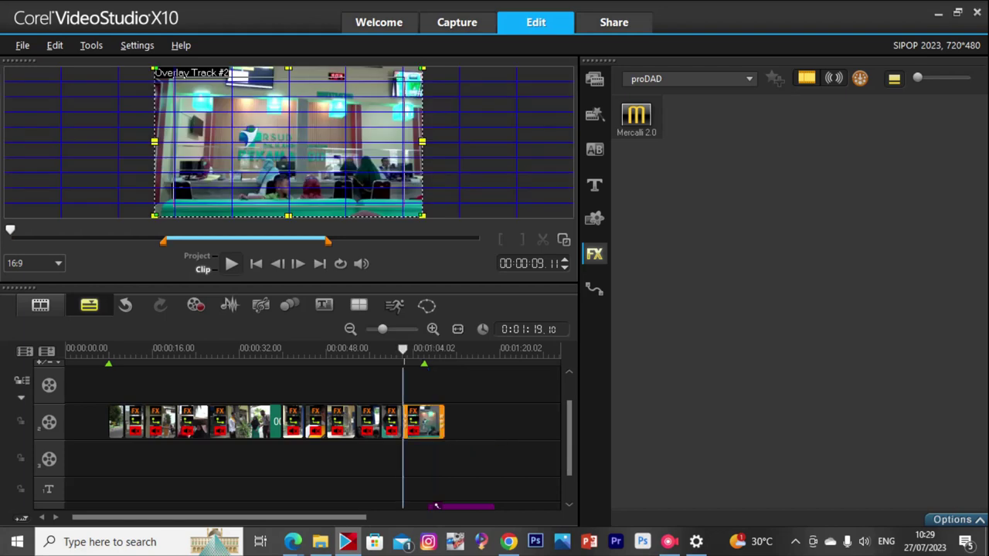
key(space)
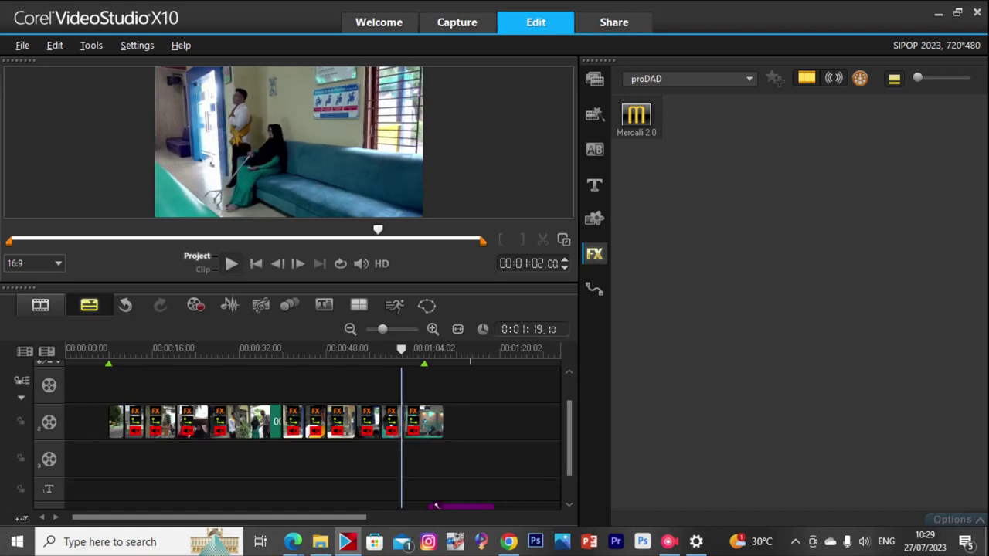
Move the detached audio of clip 00228 to the music track so that it starts together with its video clip.
click(465, 507)
drag(472, 477, 423, 479)
scroll(312, 437, up, 2)
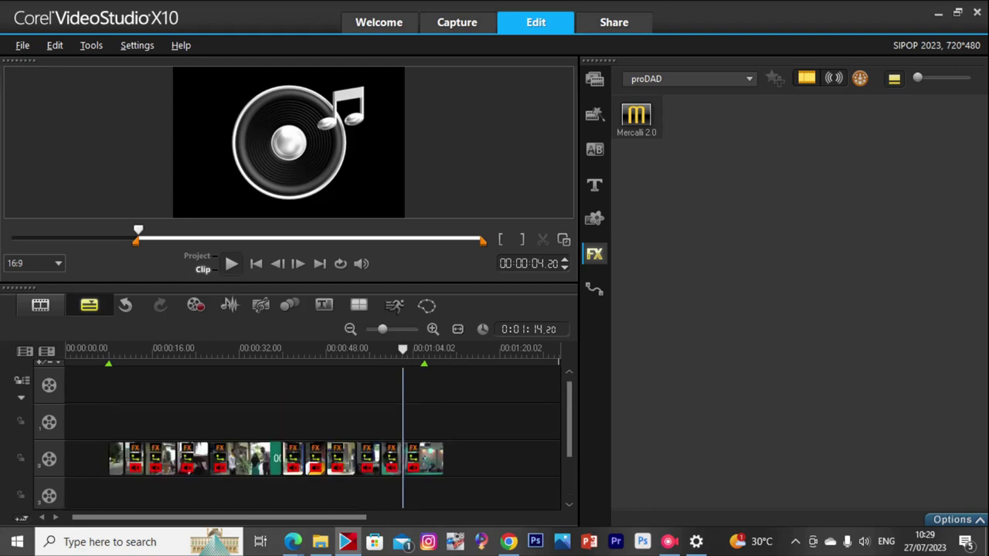
scroll(317, 440, down, 1)
scroll(316, 440, up, 1)
Split clip 00228 and its detached audio at 00:01:09.05 and delete the remainders after the cut.
click(316, 425)
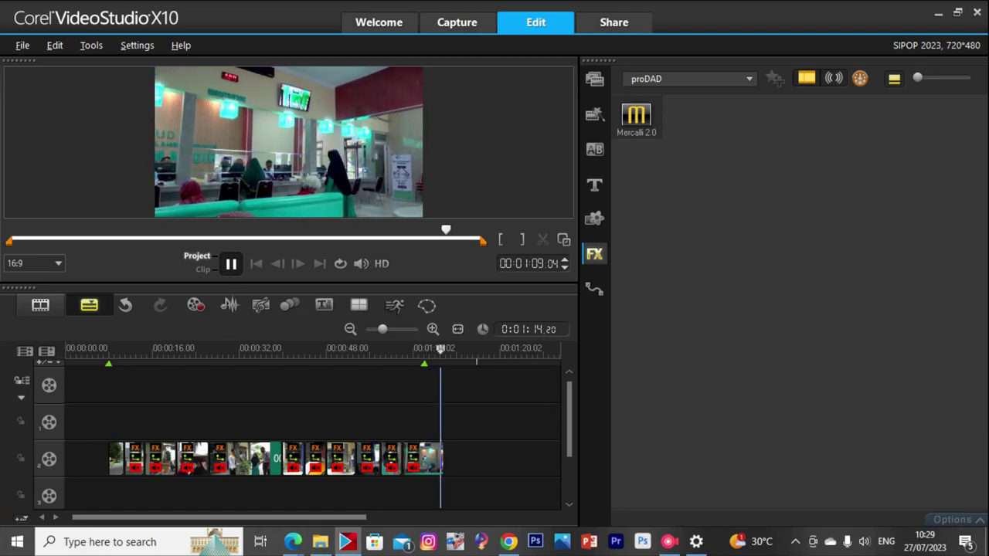
key(space)
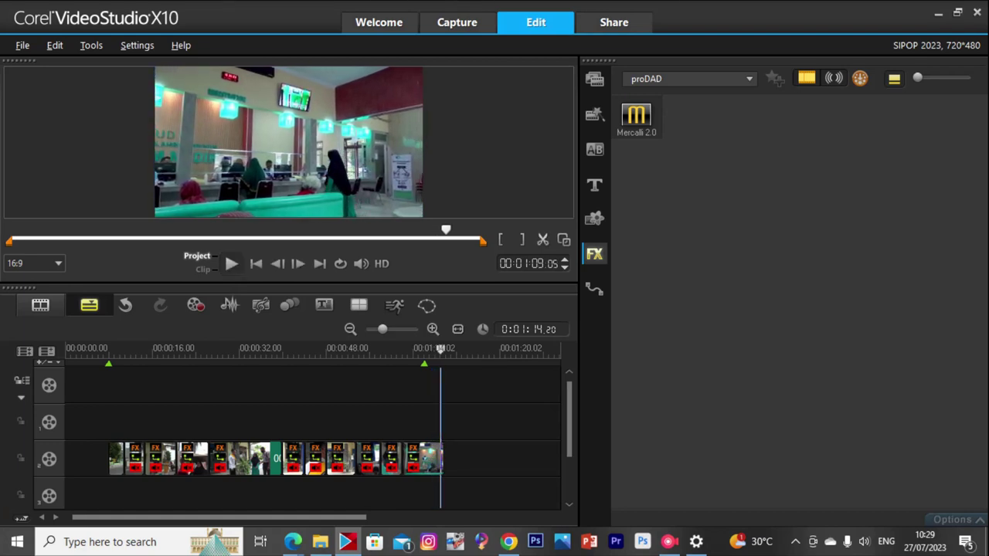
key(ctrl+i)
key(Delete)
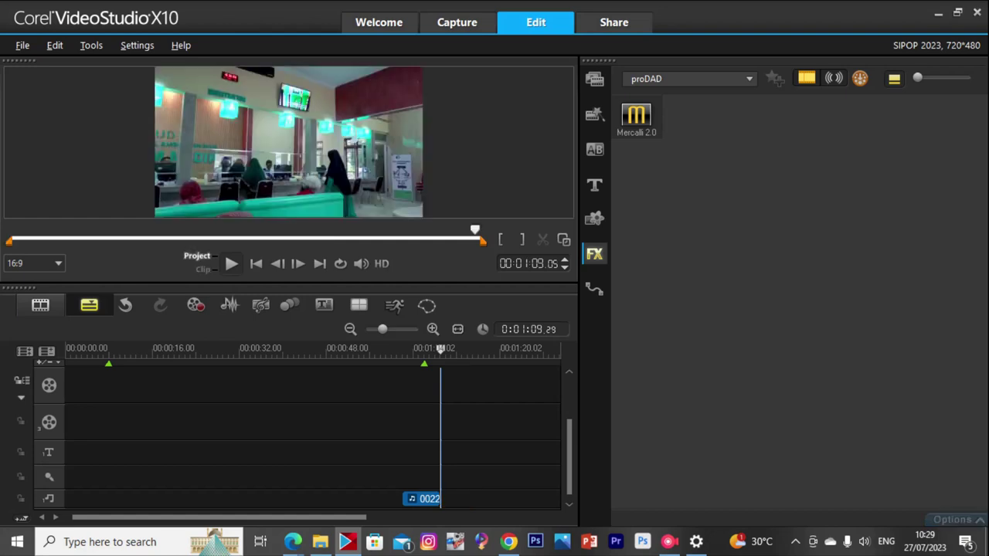
scroll(309, 441, up, 3)
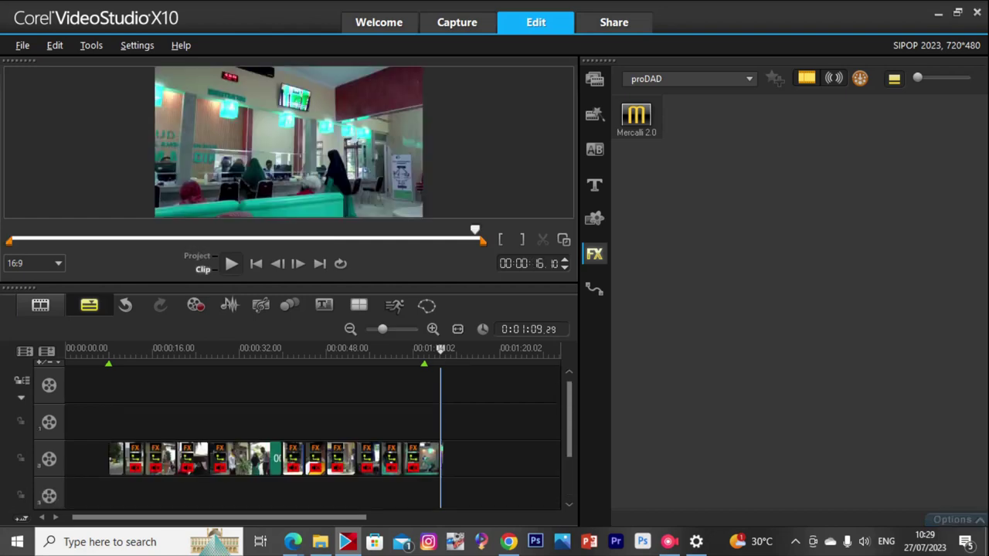
key(Delete)
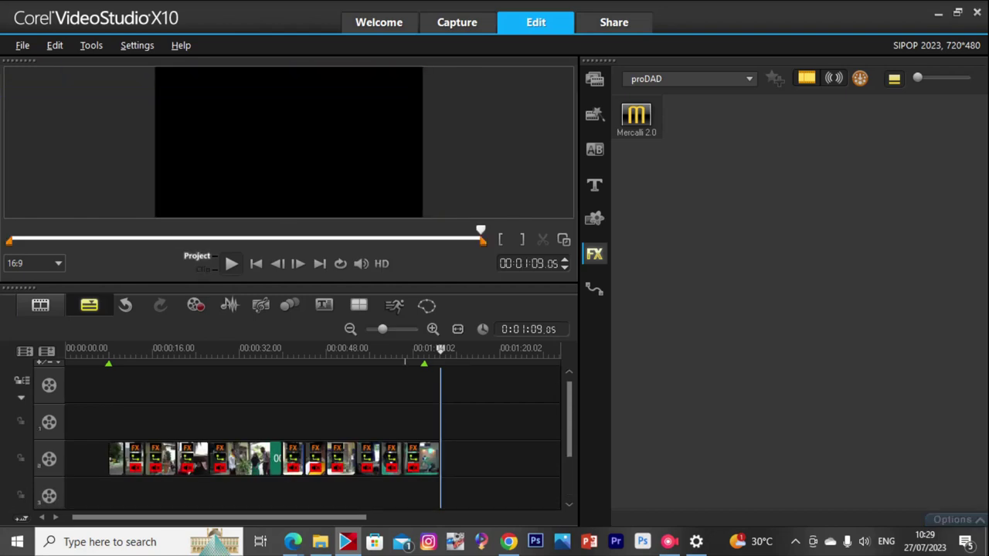
Play the transition from clip 00223 into the trimmed clip 00228 and watch through to the project's end.
click(399, 350)
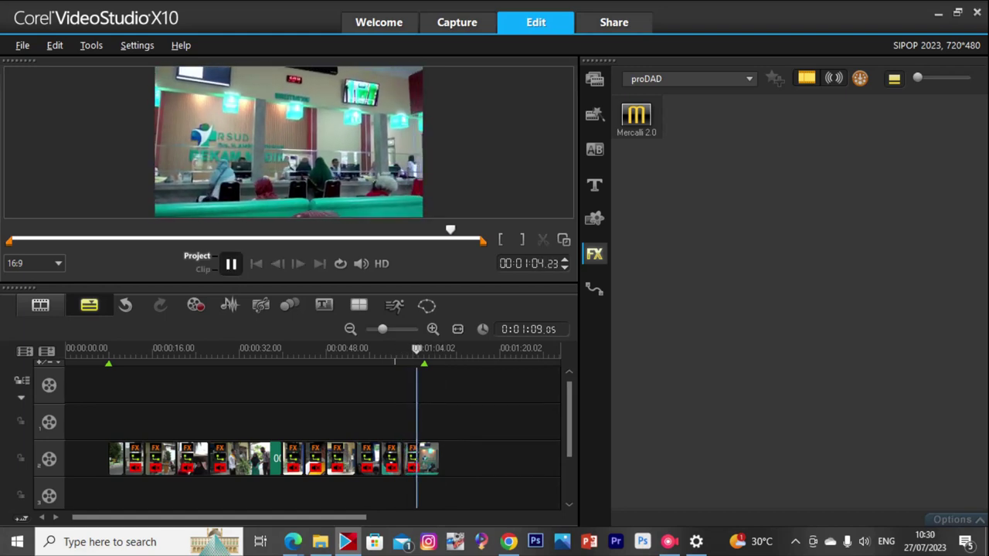
key(space)
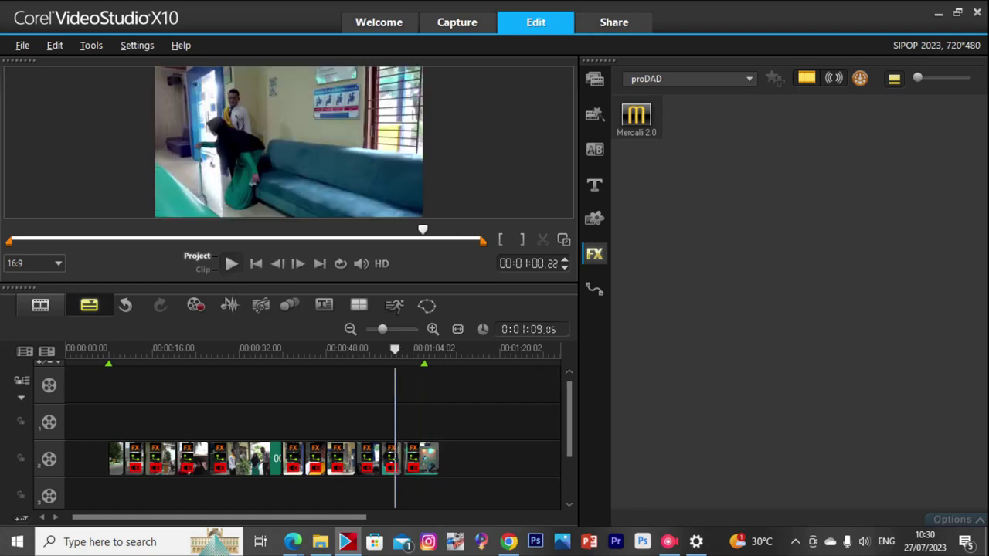
key(space)
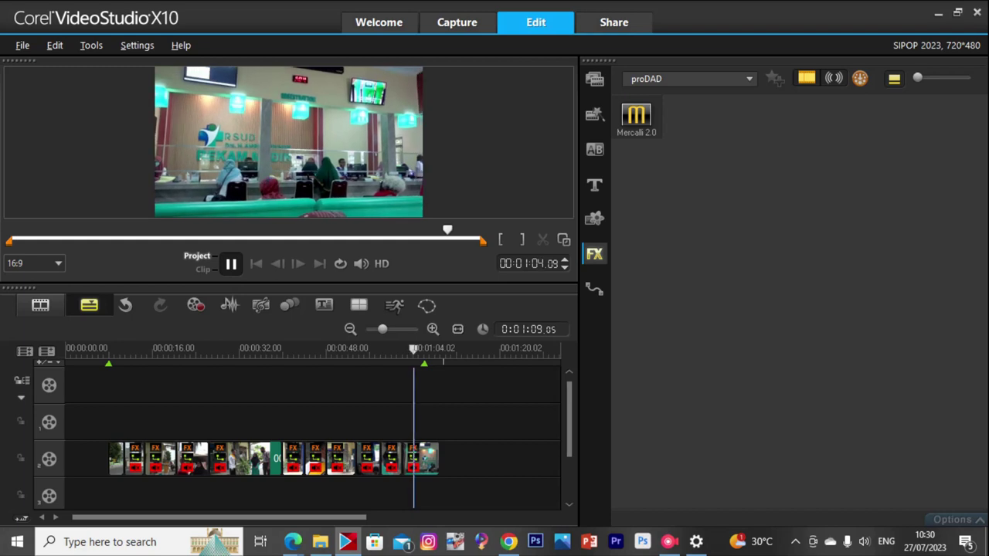
key(space)
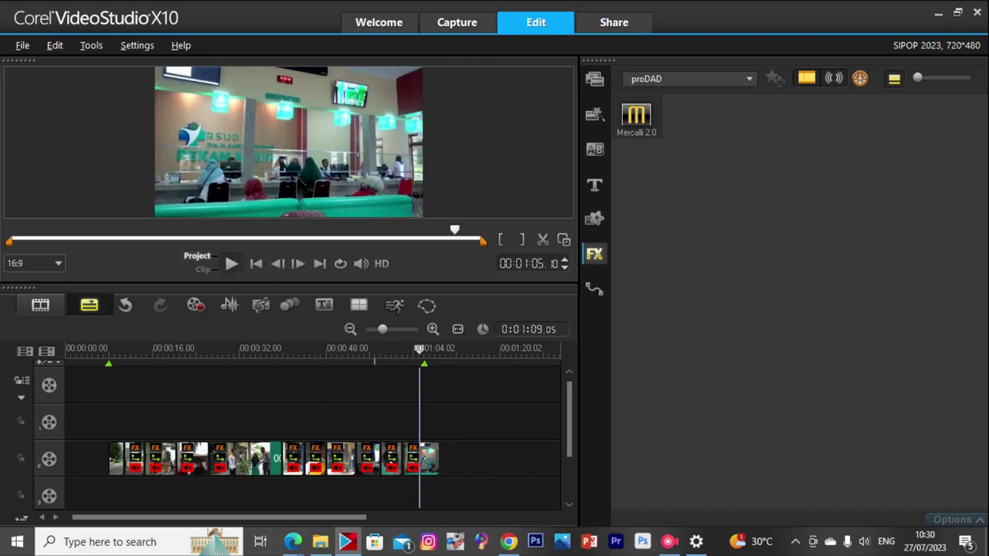
scroll(337, 363, up, 3)
drag(259, 353, 232, 352)
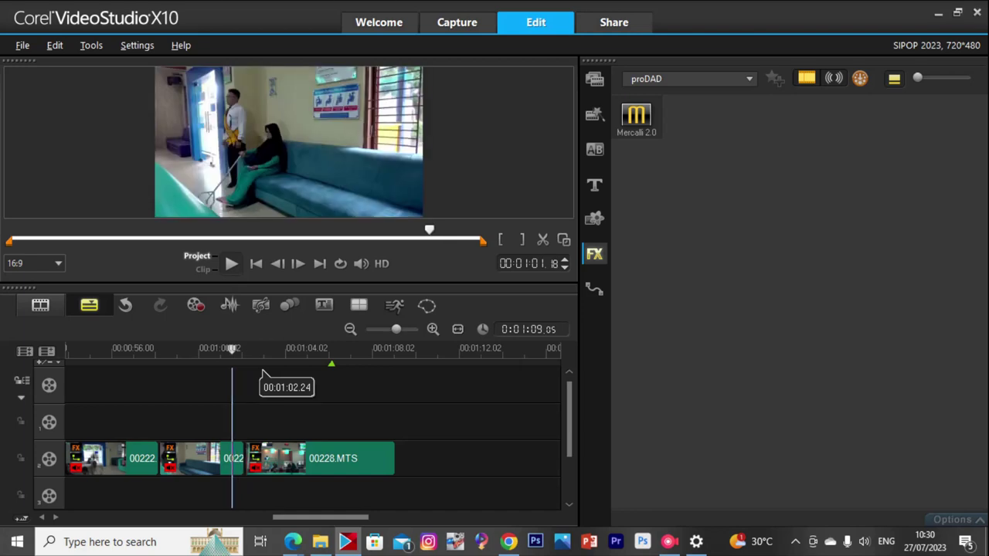
key(space)
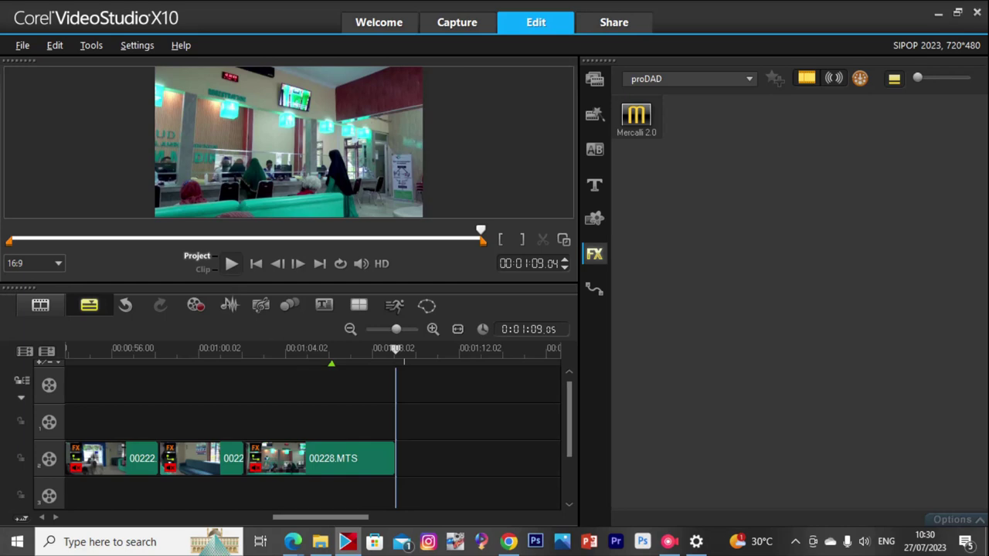
Switch to the SIPOP recordings folder in File Explorer and preview clips 00231 and 00234.
scroll(312, 438, down, 3)
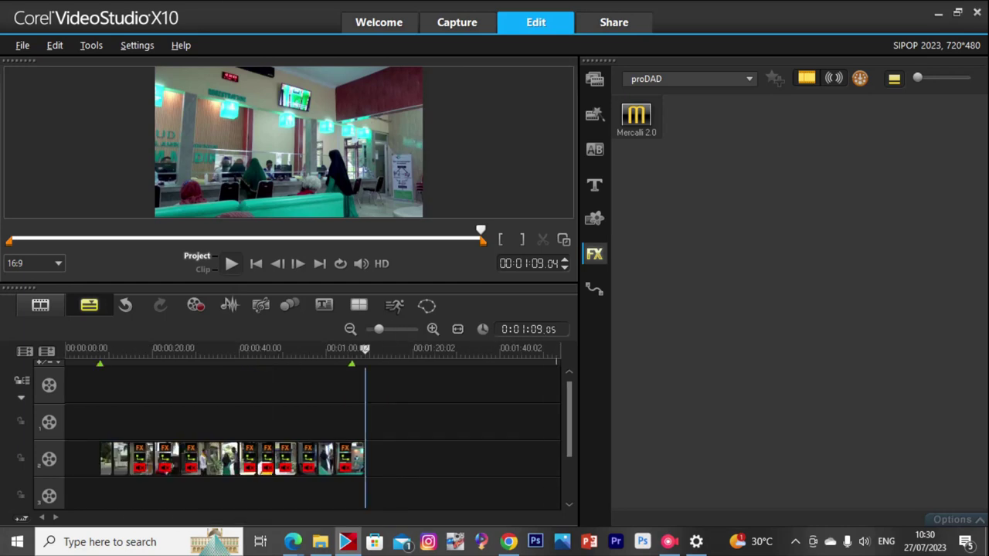
scroll(312, 438, down, 3)
scroll(312, 438, up, 3)
click(321, 541)
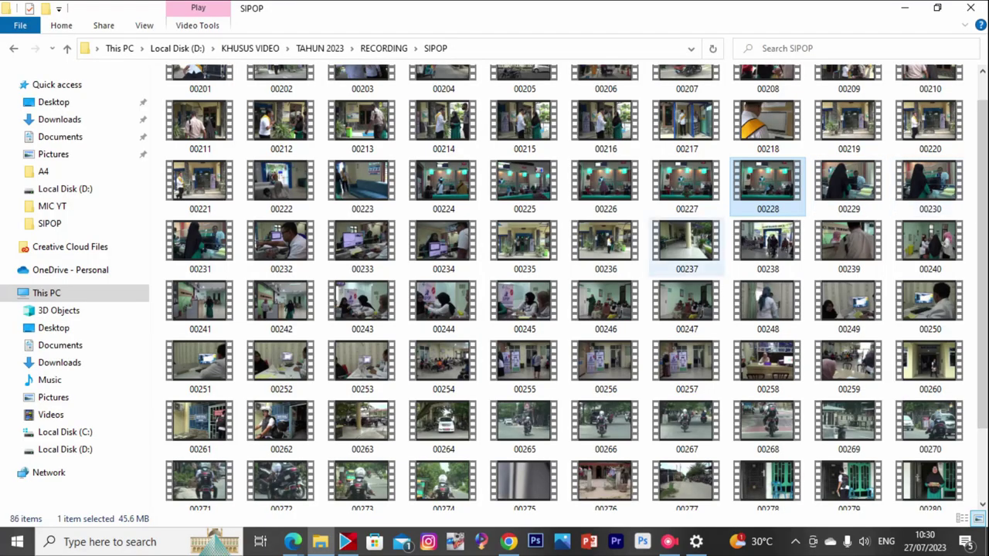
double_click(199, 241)
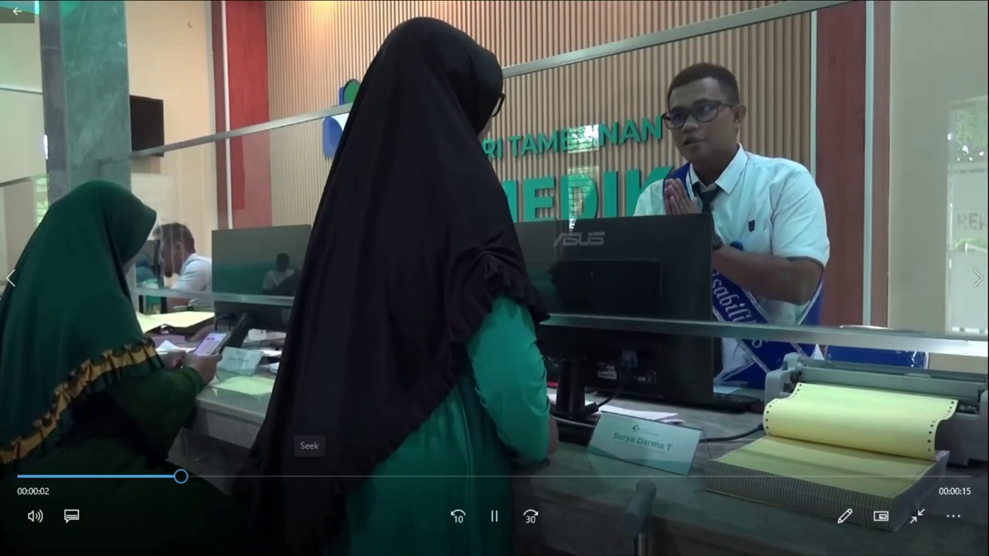
drag(310, 477, 688, 477)
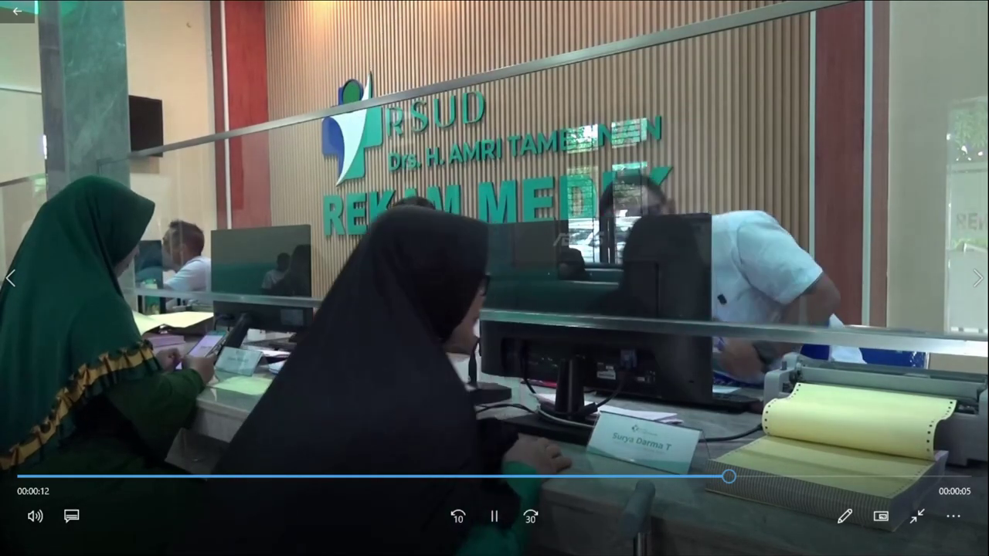
key(Escape)
key(alt+F4)
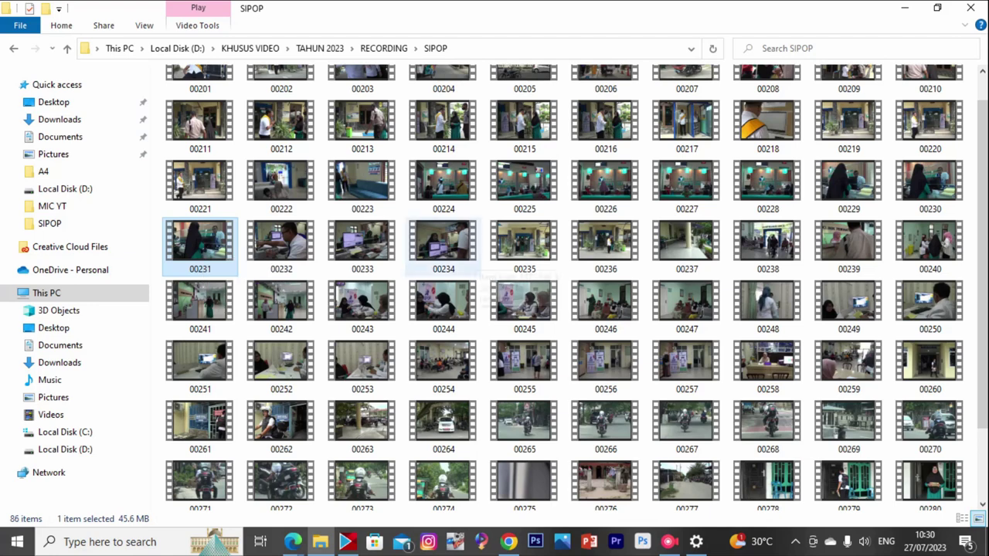
double_click(425, 240)
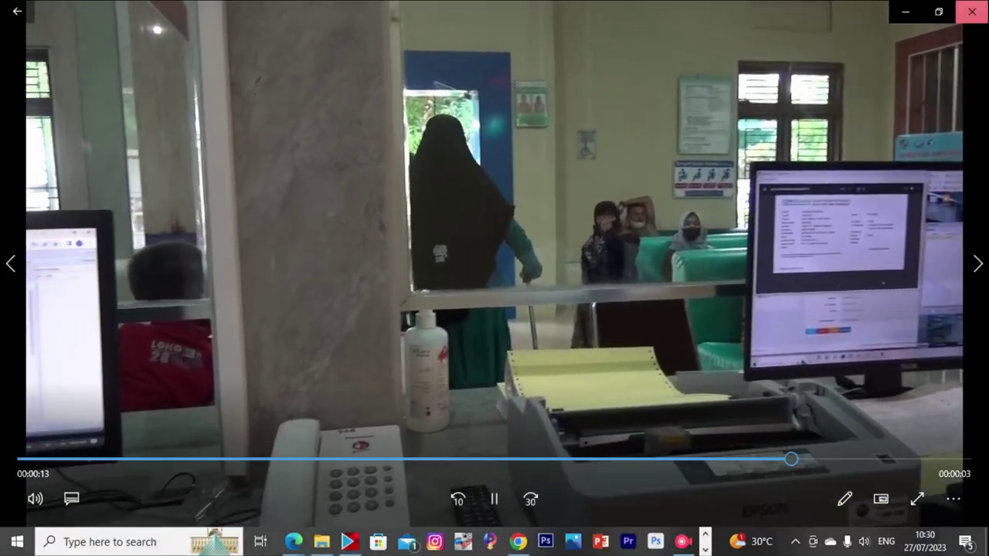
click(971, 10)
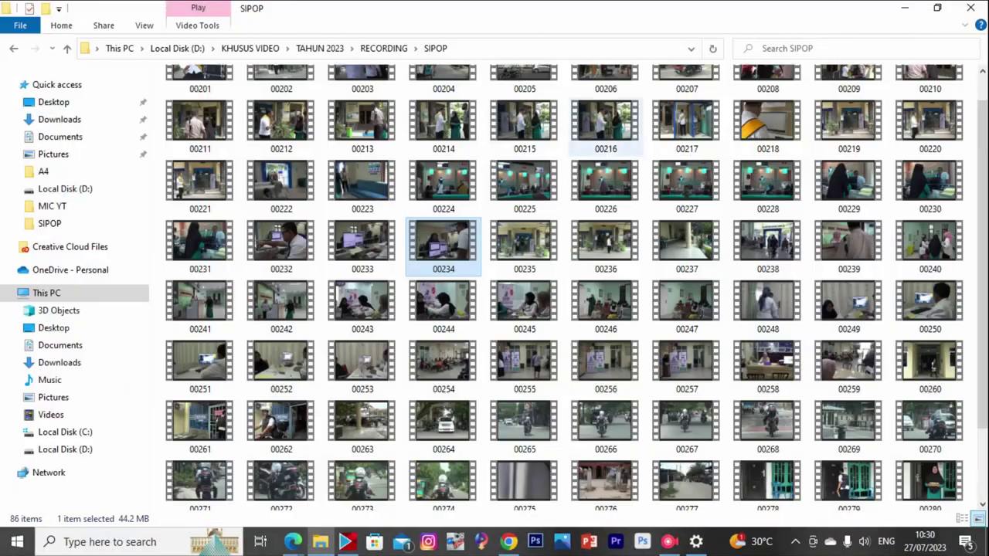
Preview the service-counter clips around 00234 in the SIPOP folder, then close the player.
key(Return)
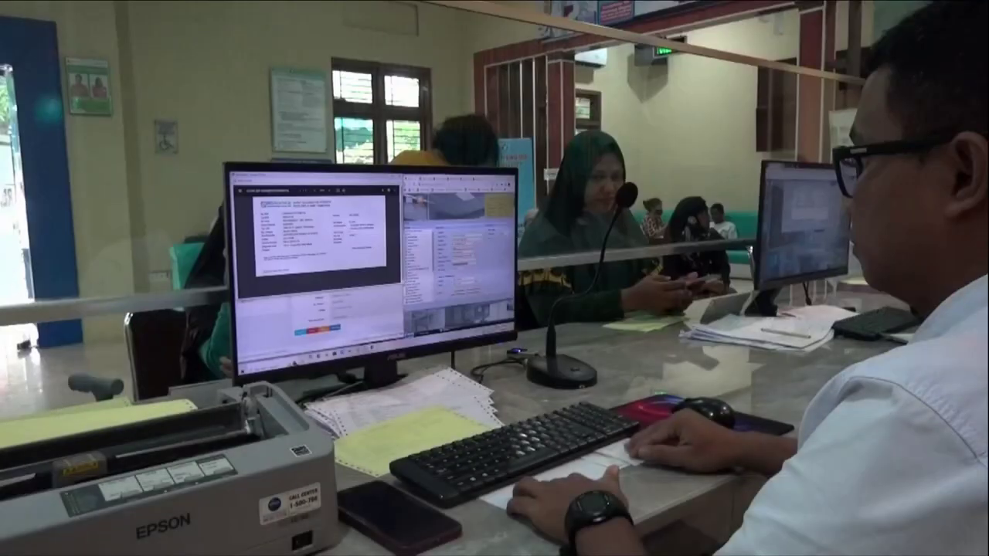
click(384, 477)
click(977, 279)
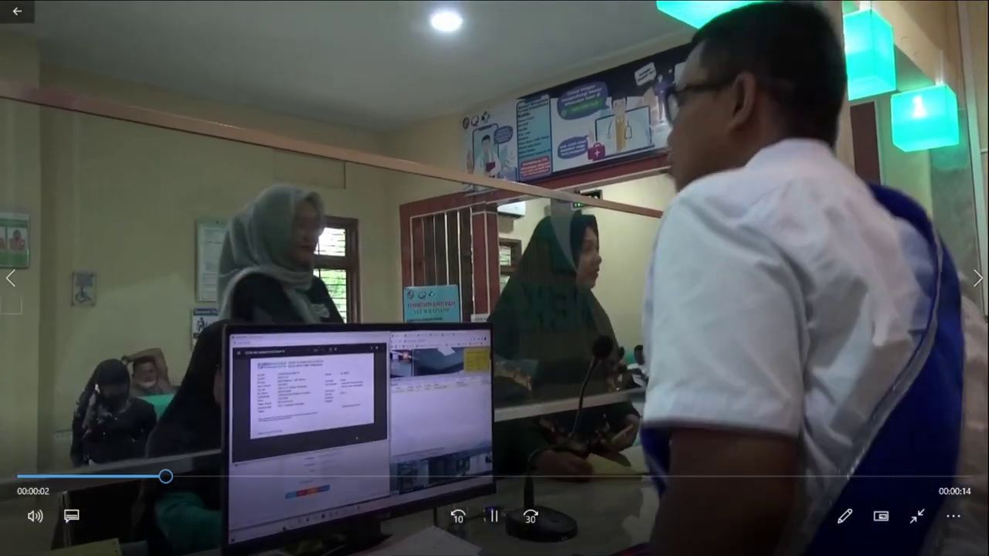
key(Right)
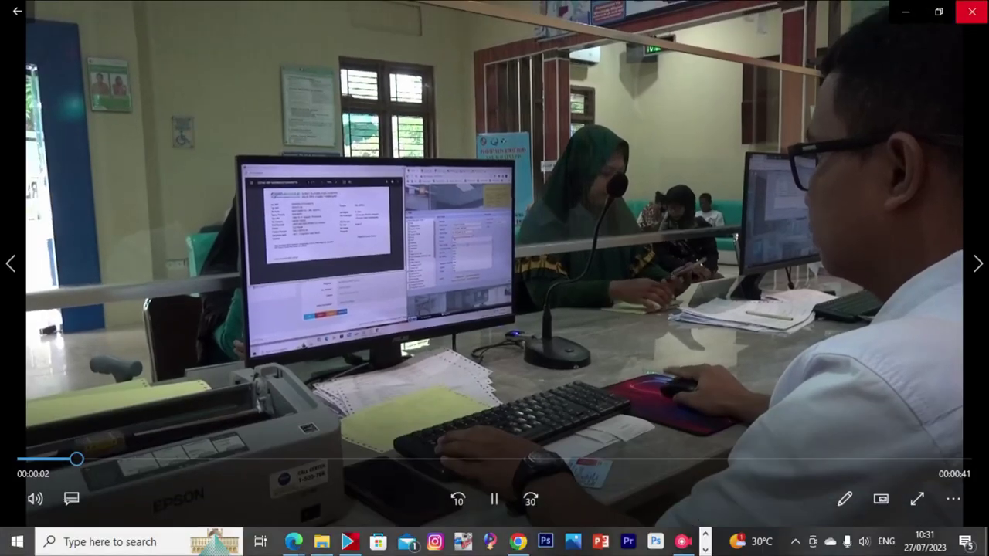
click(971, 11)
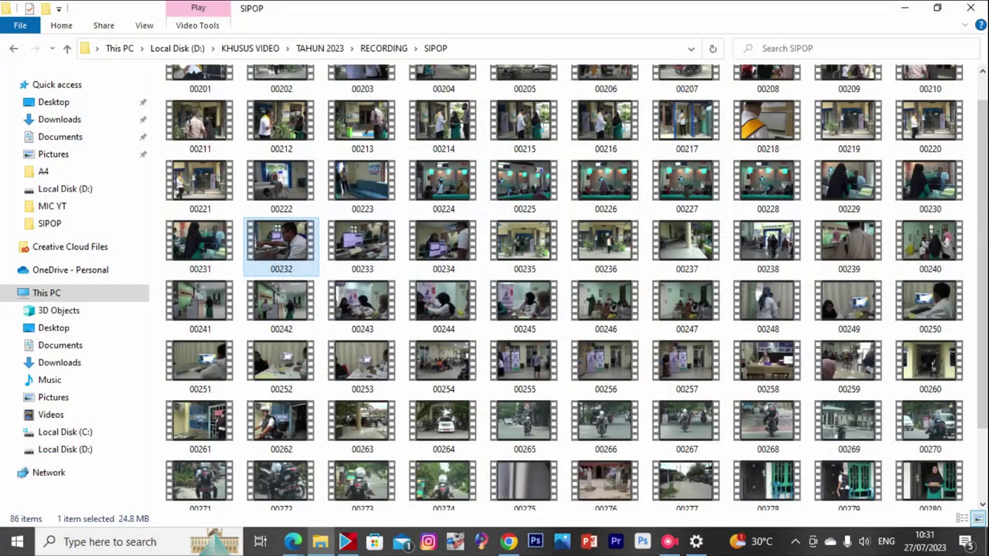
Add clip 00231 to the end of the overlay track at 00:01:09.05 and fit it to the frame width.
click(200, 246)
drag(199, 245, 363, 459)
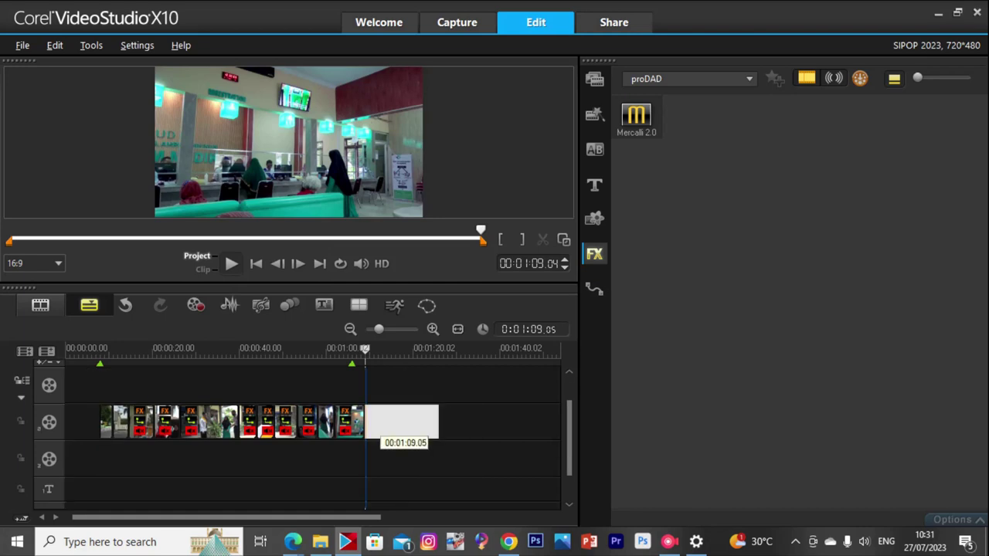
right_click(306, 133)
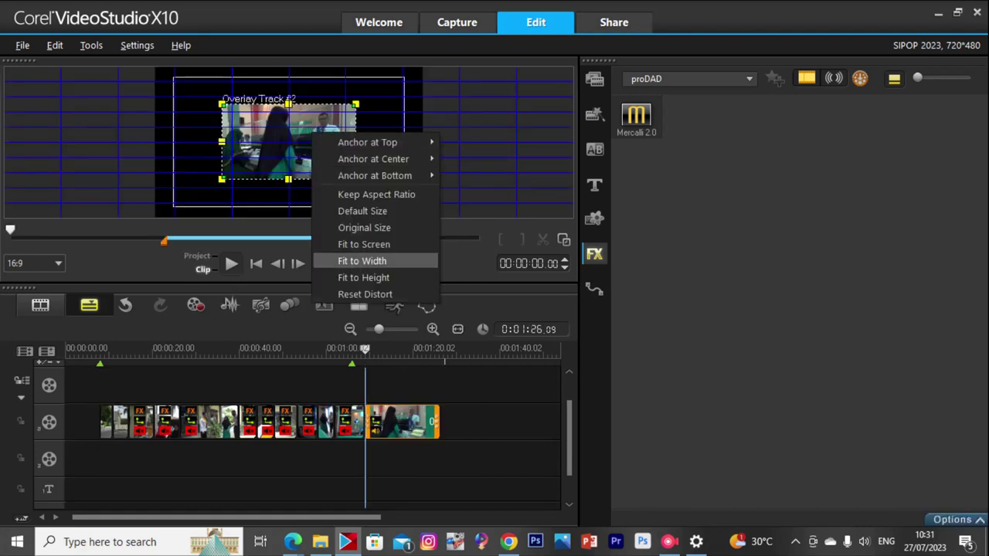
click(353, 256)
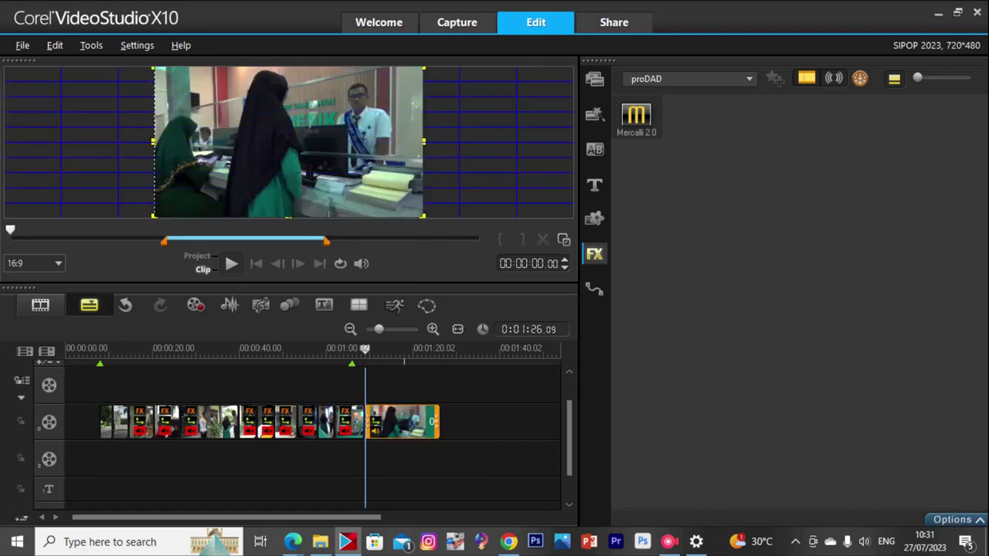
Split the new clip at 00:00:02.05, delete its opening part and move the remainder against the preceding clip.
key(space)
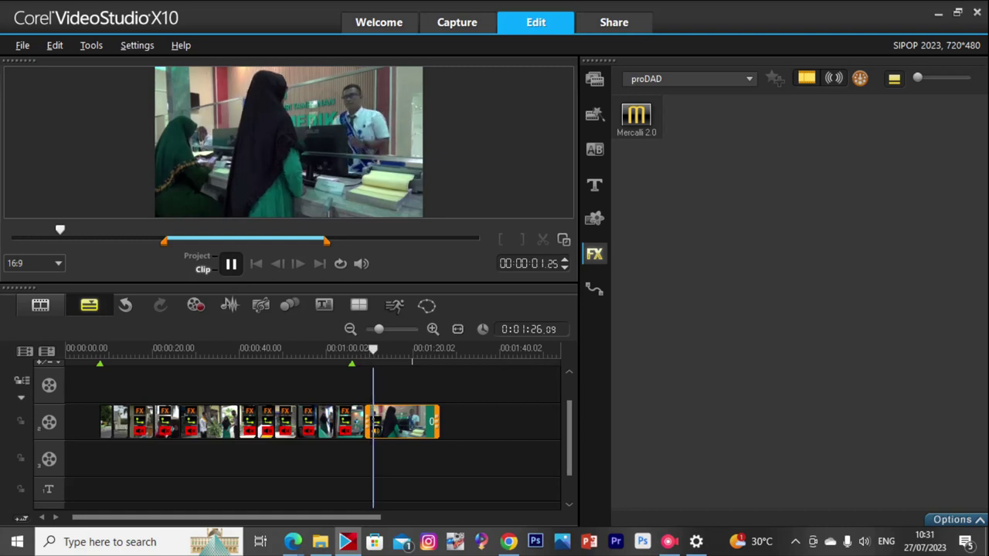
key(space)
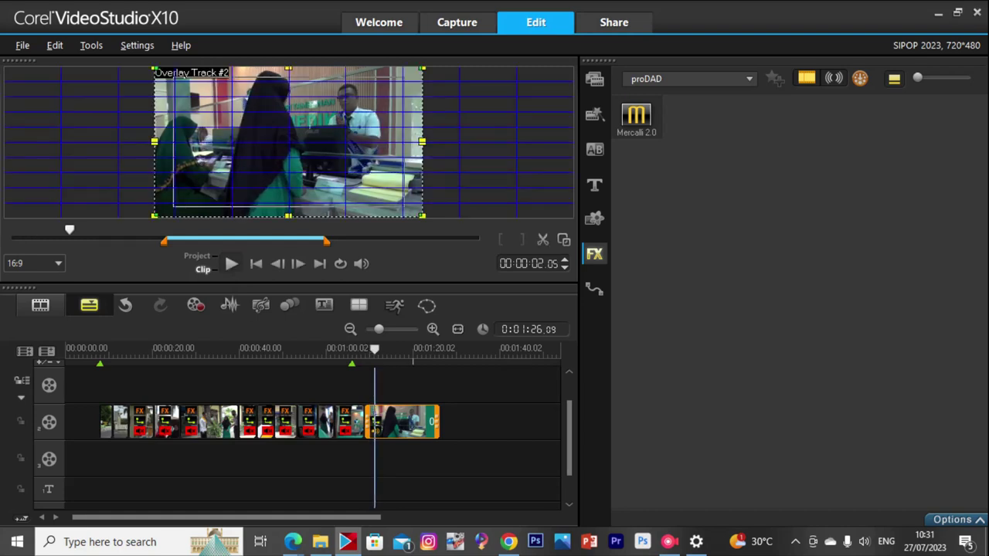
click(542, 239)
click(370, 422)
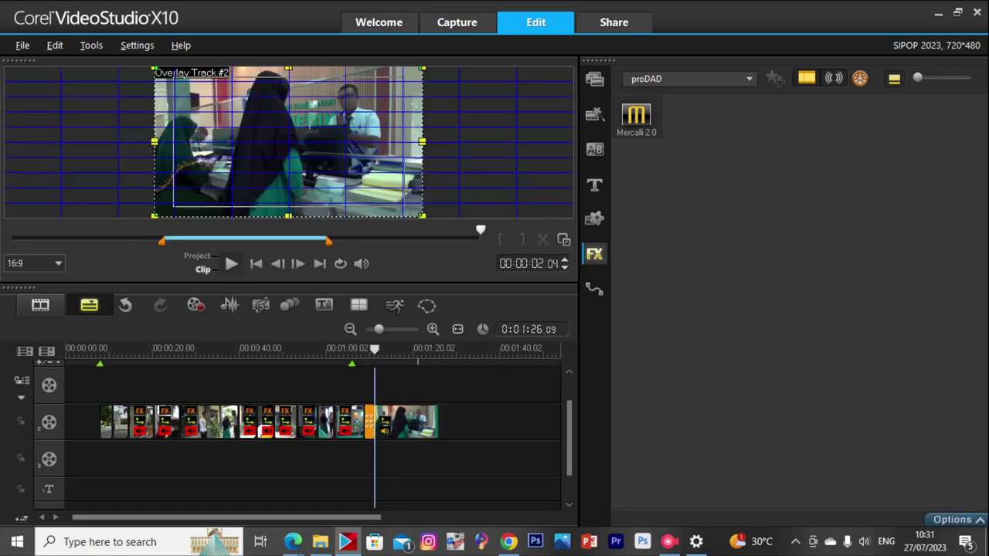
click(416, 422)
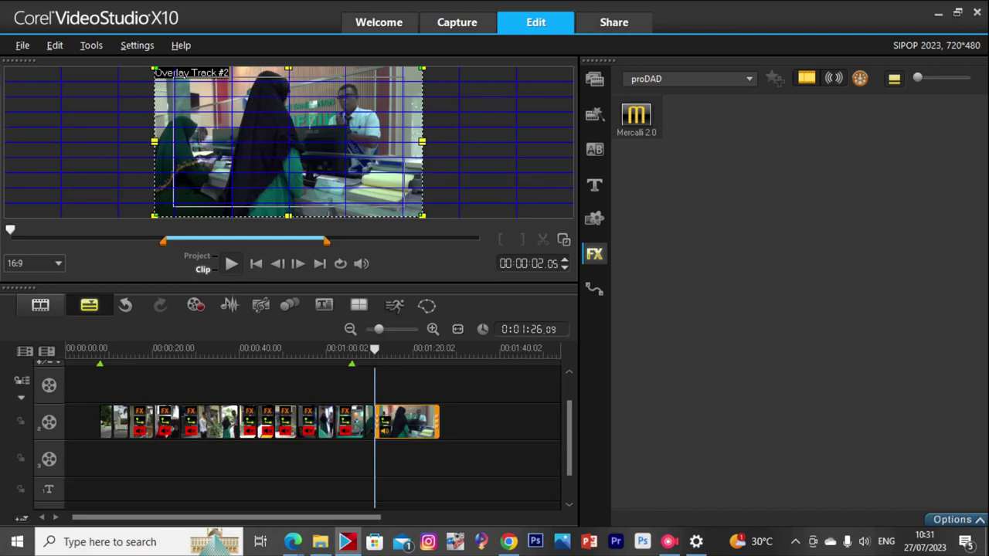
click(369, 422)
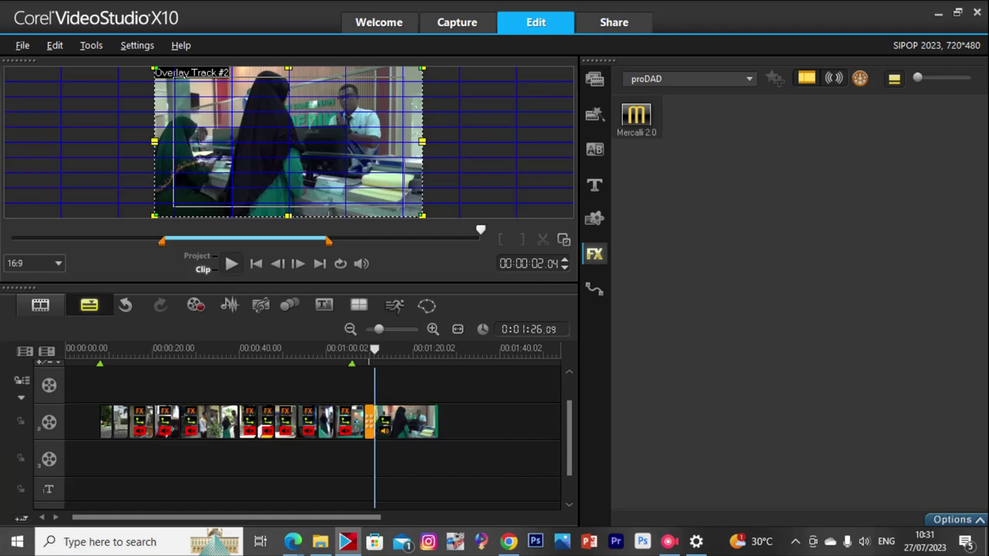
key(Delete)
click(409, 422)
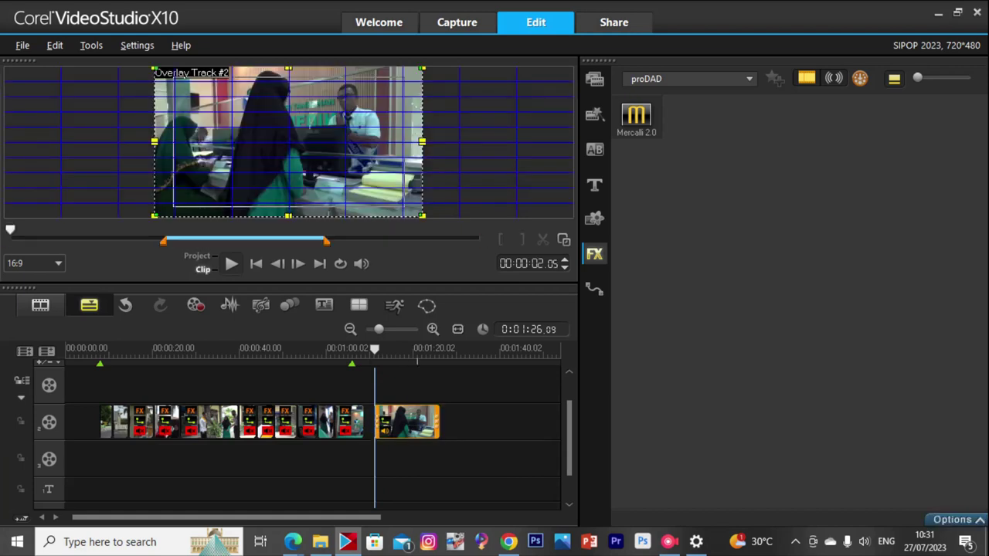
drag(418, 422, 407, 423)
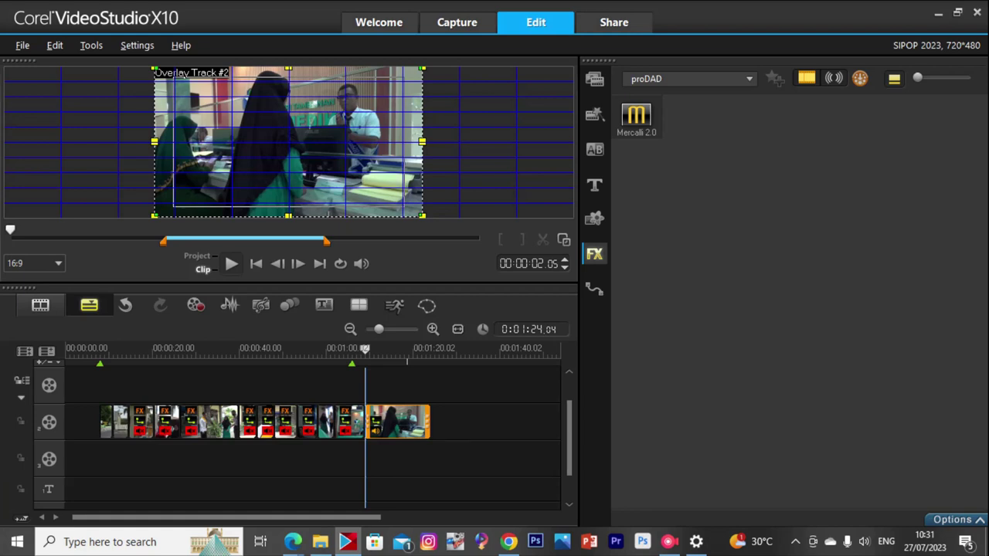
Color-correct the new counter clip with saturation 4, brightness 2, contrast 16 and gamma 32.
right_click(414, 423)
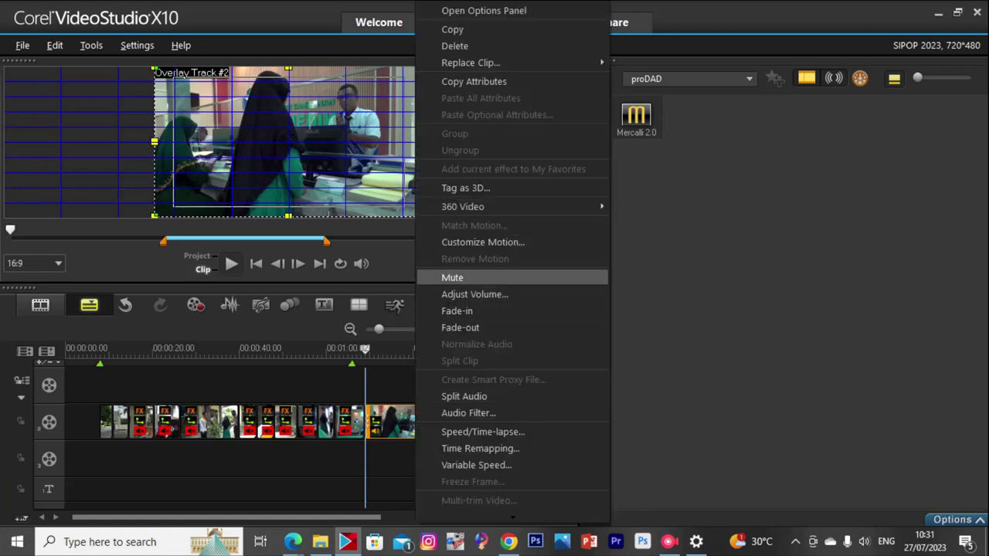
double_click(395, 423)
click(694, 353)
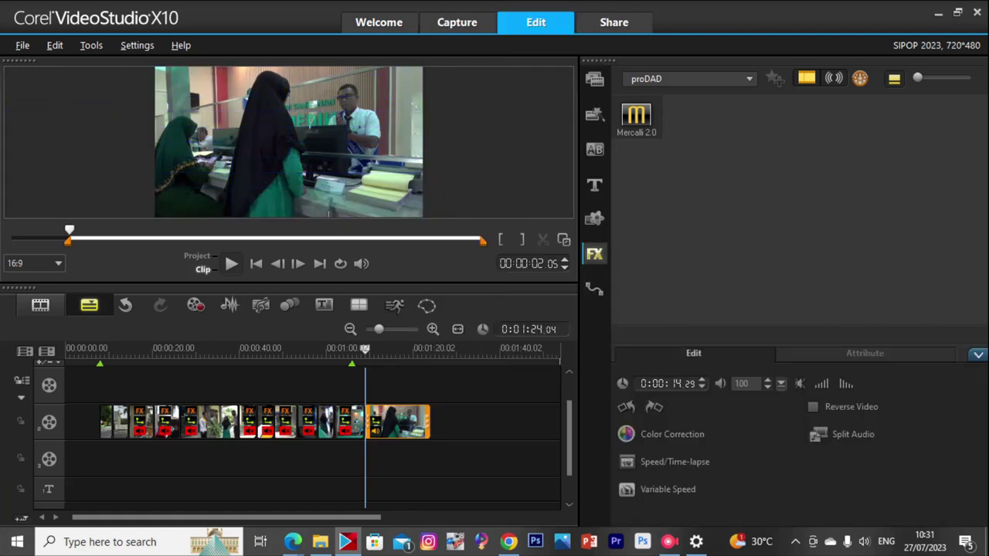
click(669, 433)
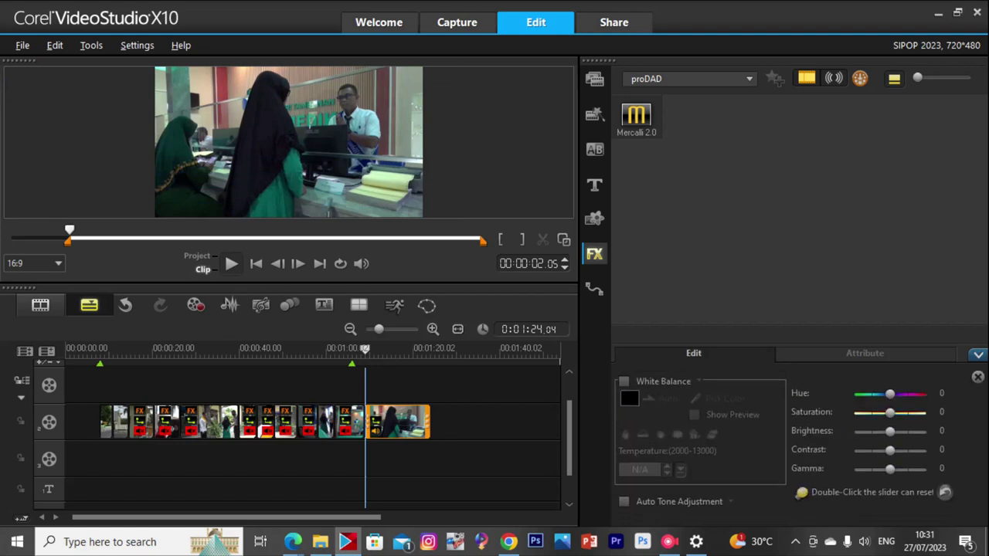
drag(890, 469, 900, 469)
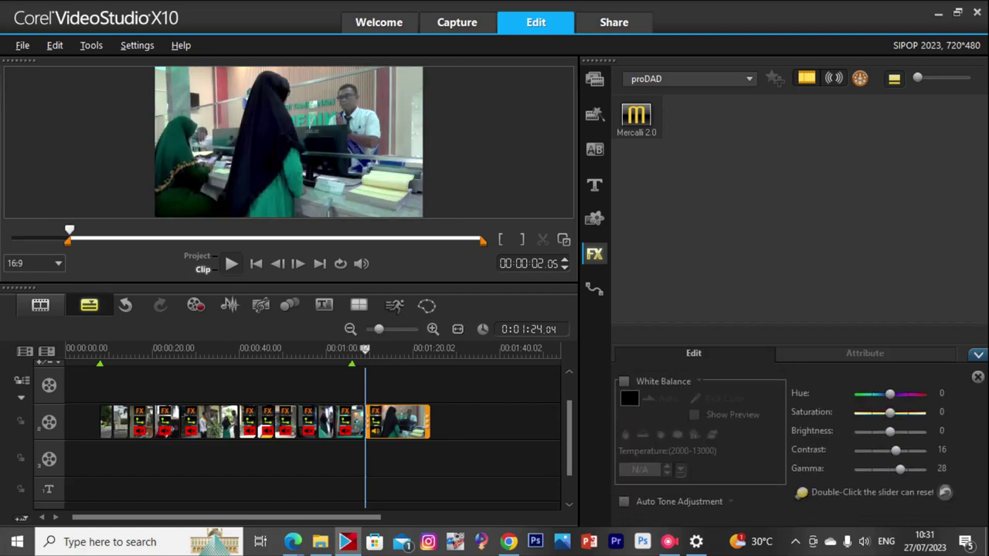
drag(890, 432, 892, 431)
Play through the new clip to find its end point, split it at 00:01:18.00 and delete the part after the cut.
click(359, 350)
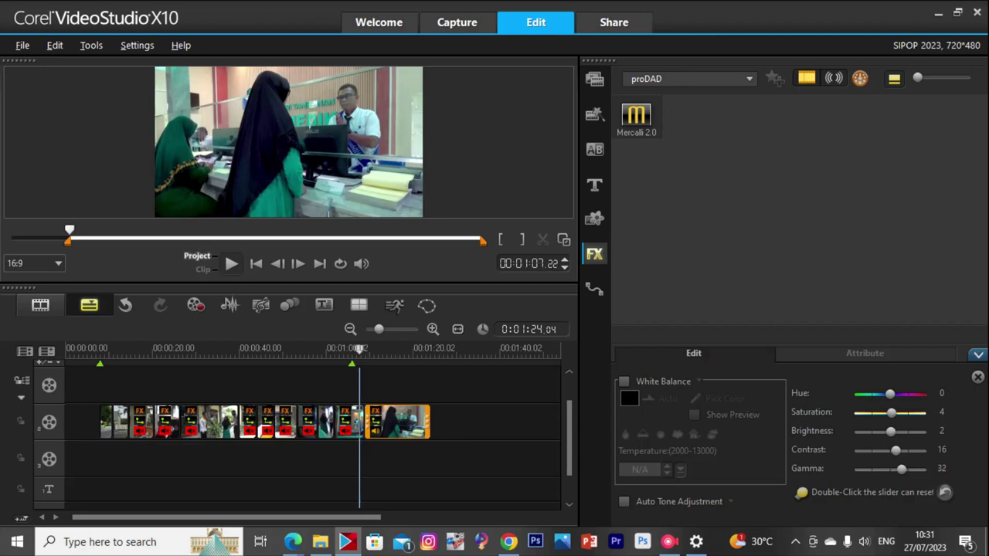
key(space)
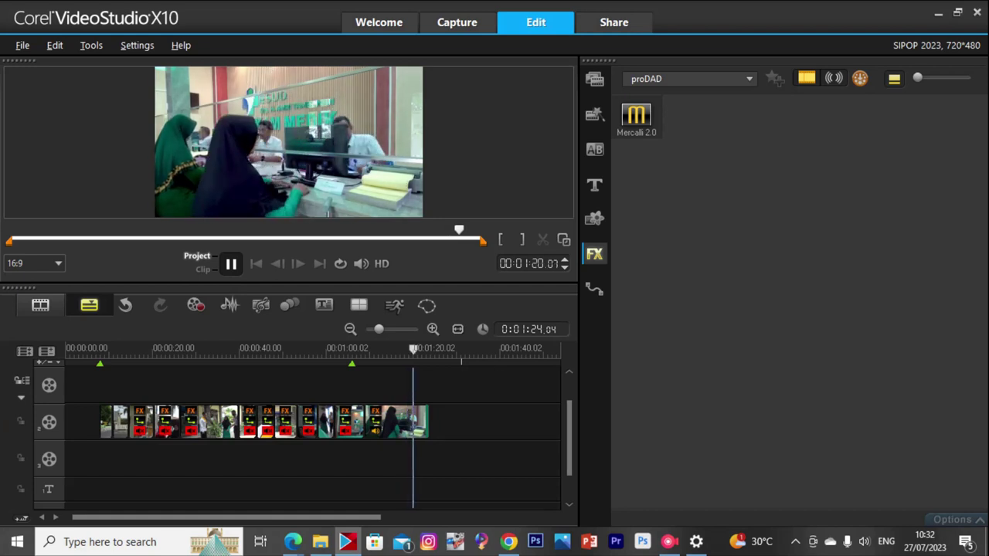
key(space)
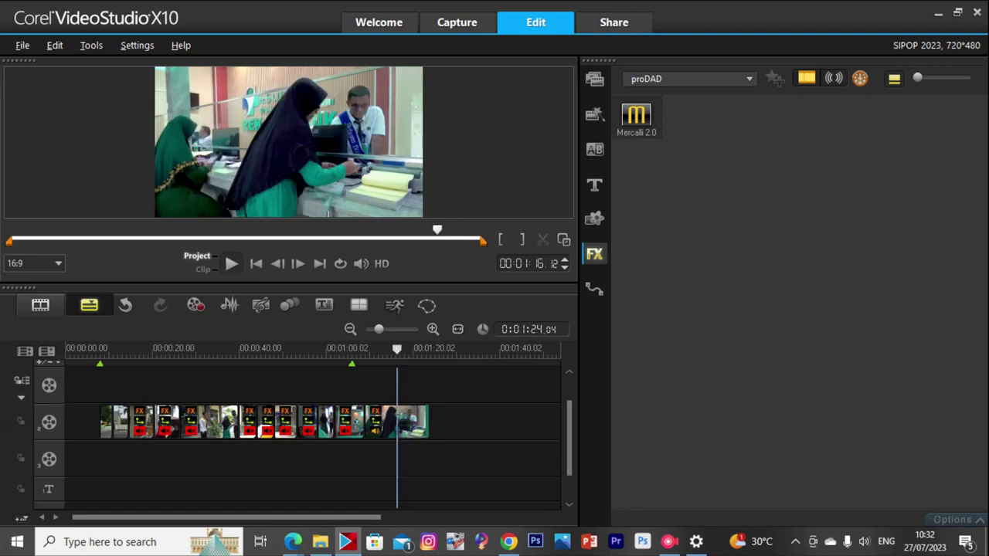
key(space)
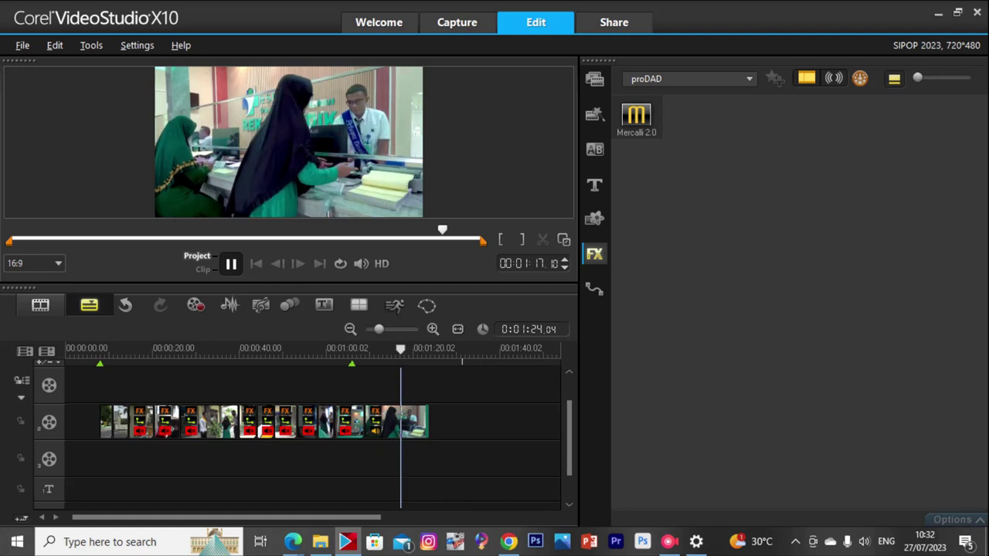
key(space)
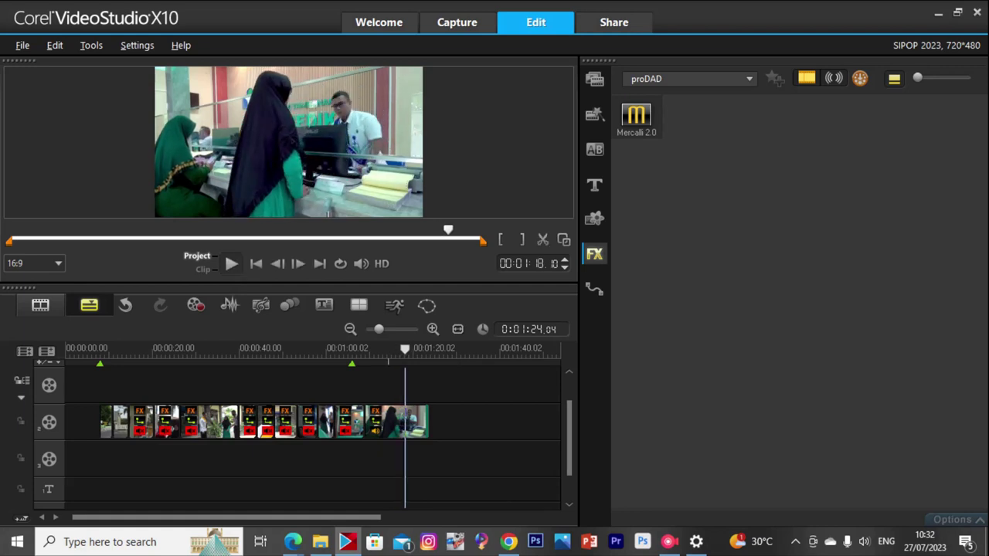
click(388, 355)
key(space)
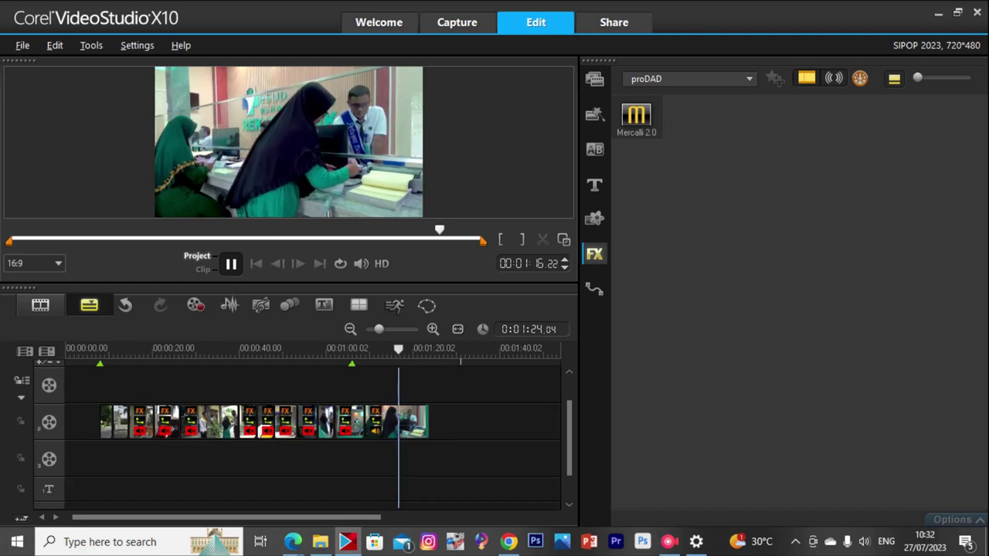
key(space)
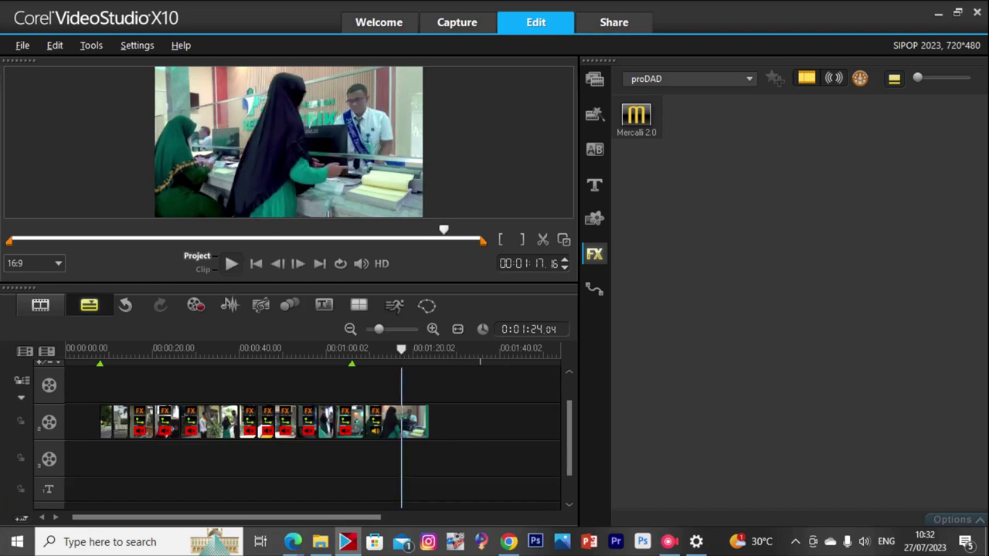
key(space)
key(space)
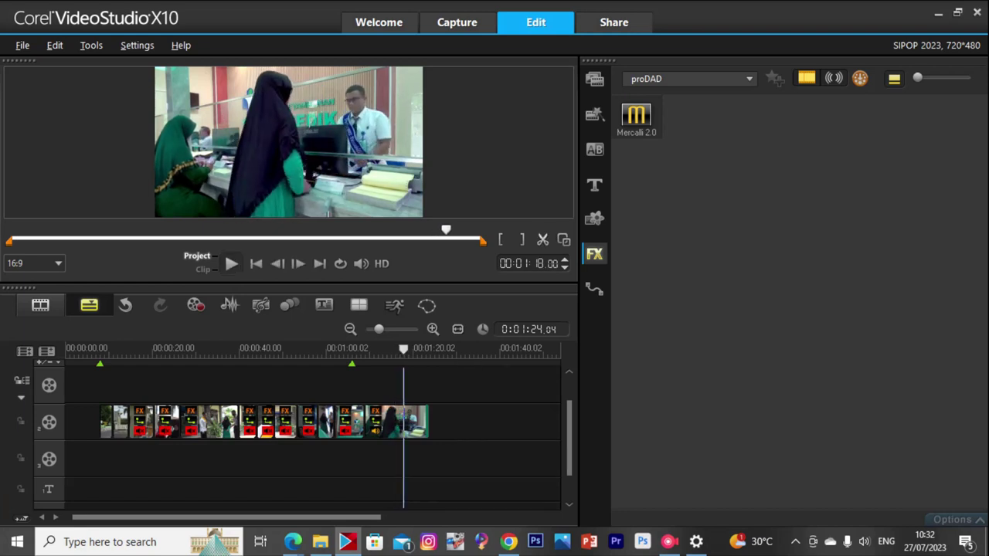
key(s)
key(Delete)
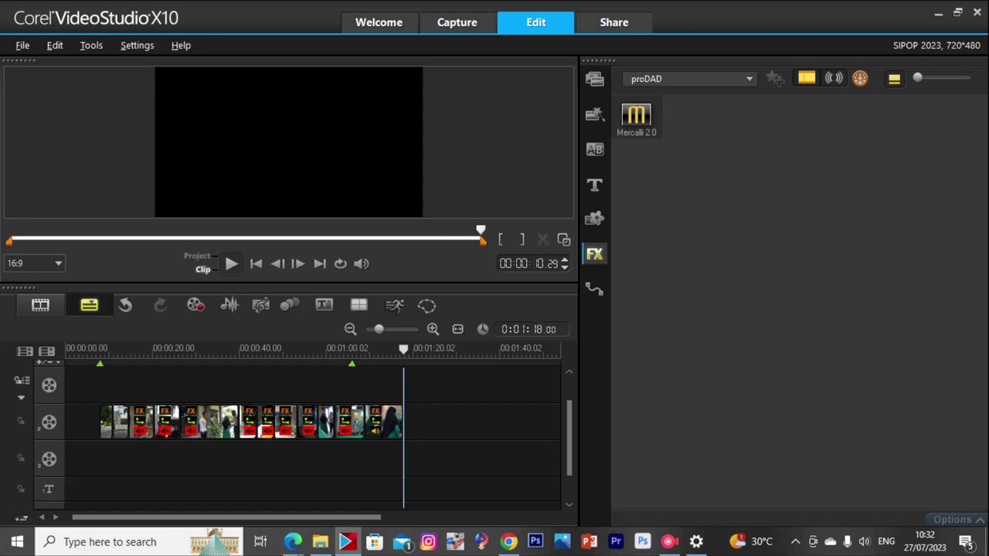
click(386, 421)
Switch to the SIPOP recordings folder and preview clip 00232 and the clips next to it.
click(320, 541)
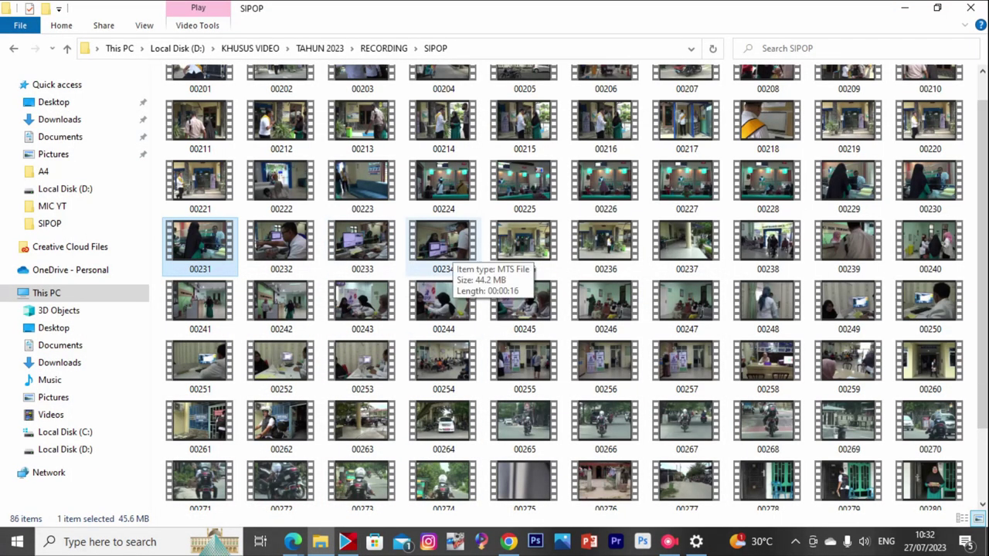
double_click(280, 241)
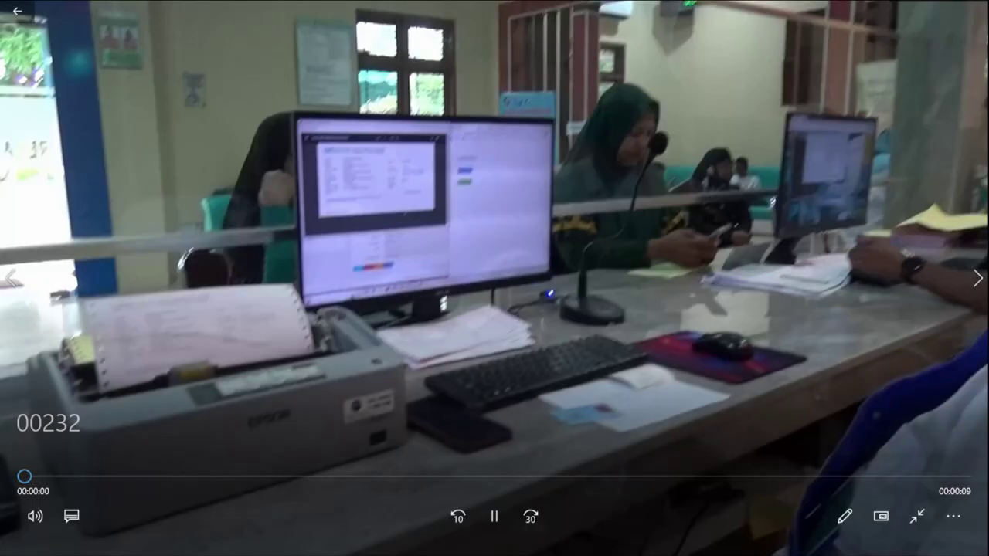
key(Right)
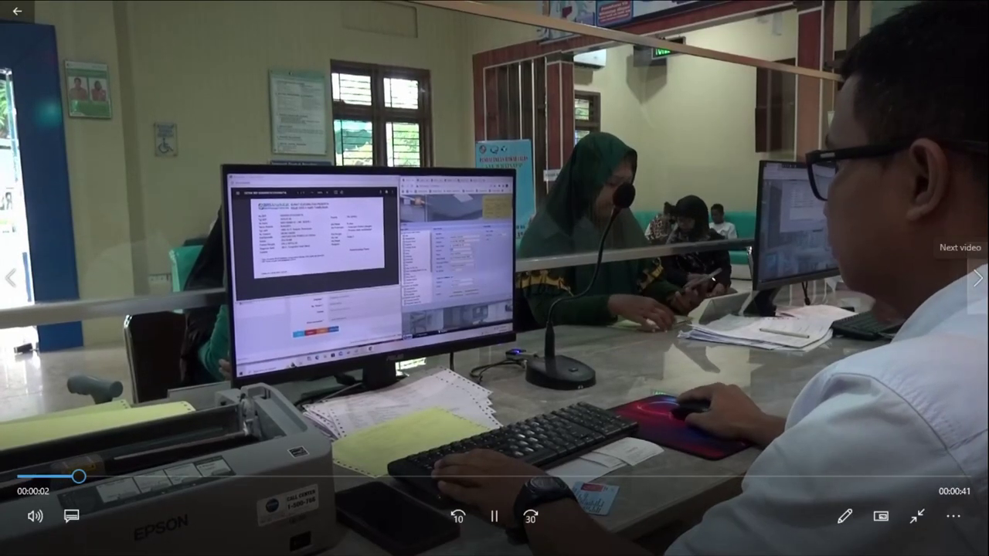
click(978, 278)
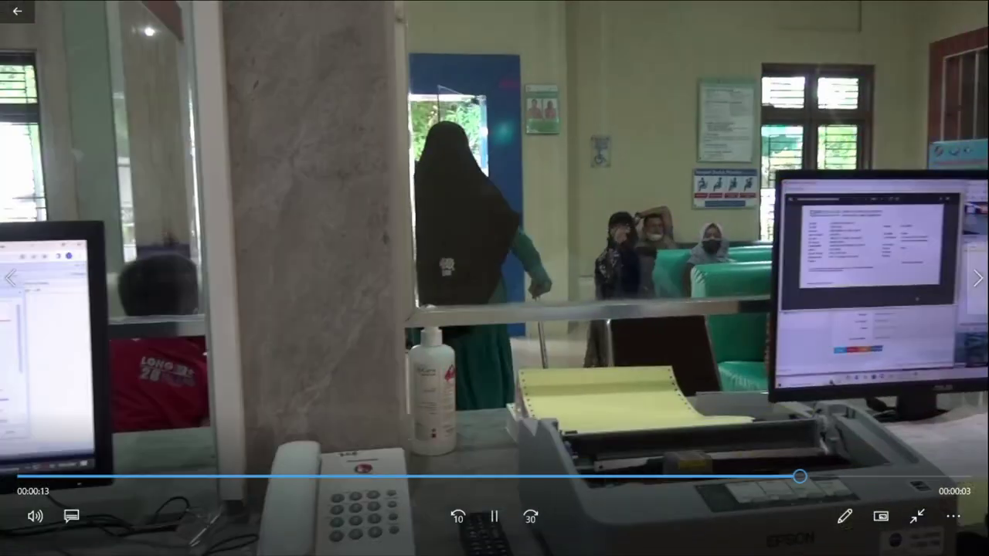
key(Left)
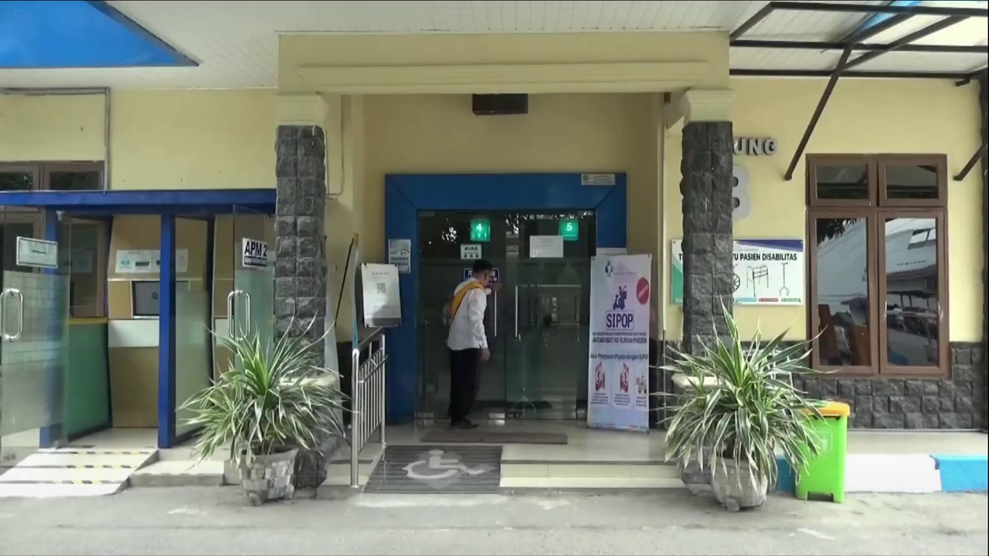
key(Left)
key(Left)
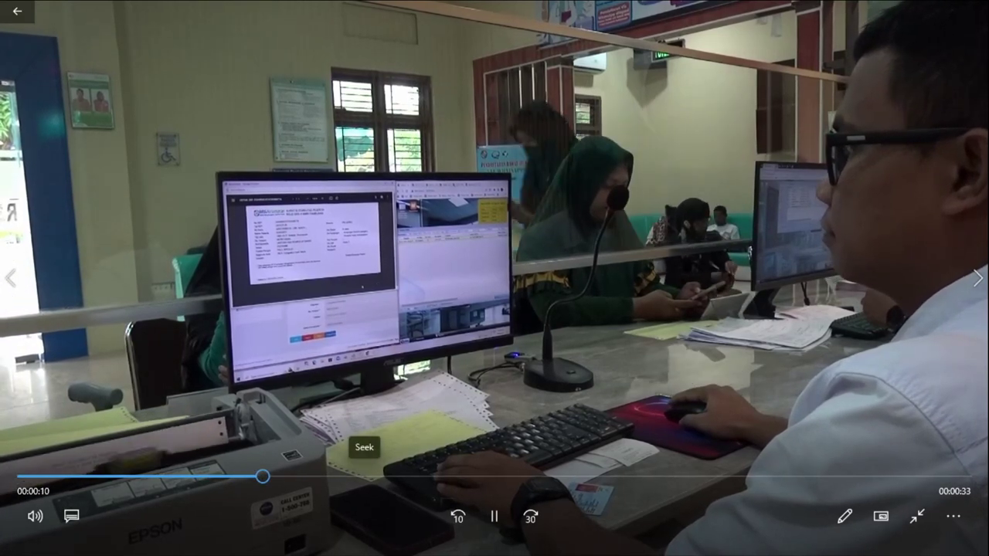
Skim through clip 00233 at several points up to its end, and reopen it from the folder to check it.
click(468, 477)
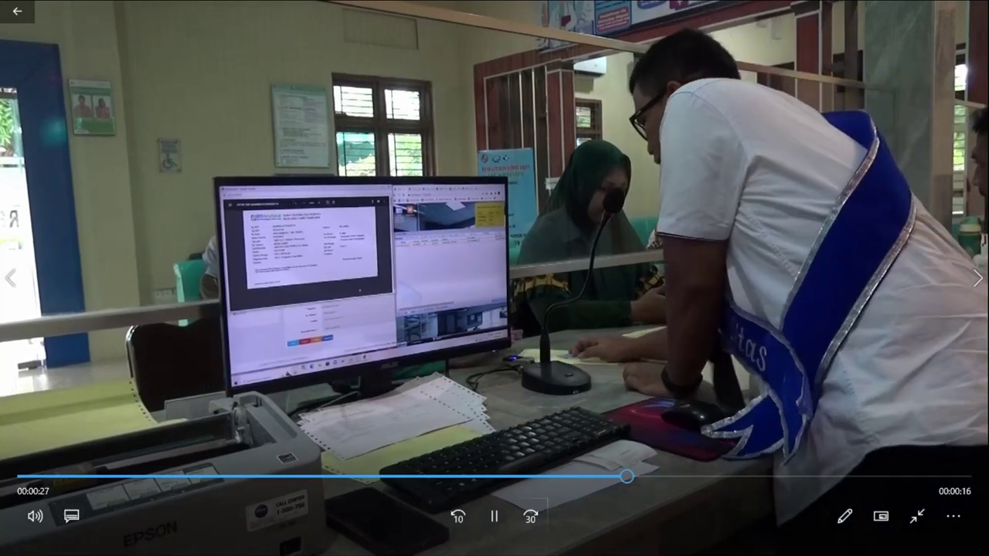
click(548, 476)
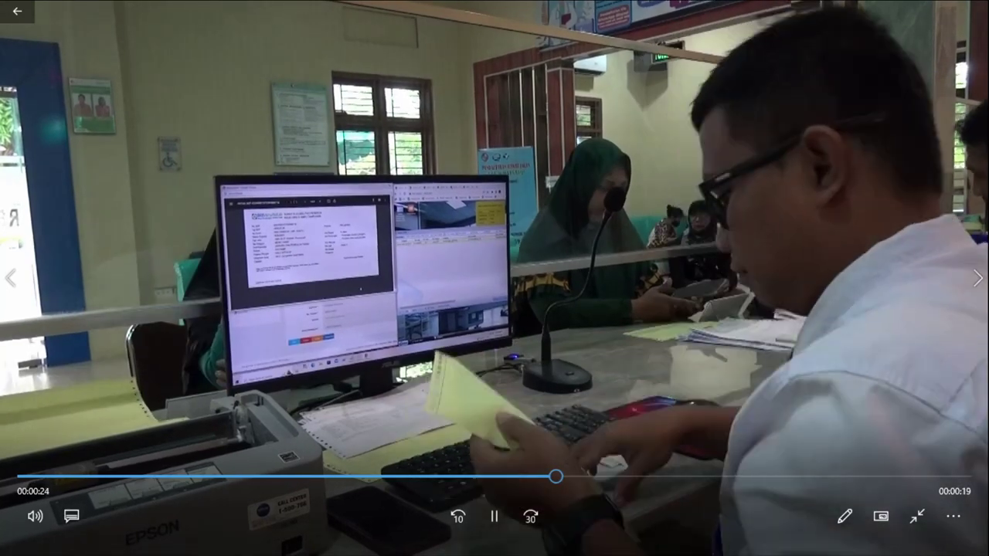
key(Left)
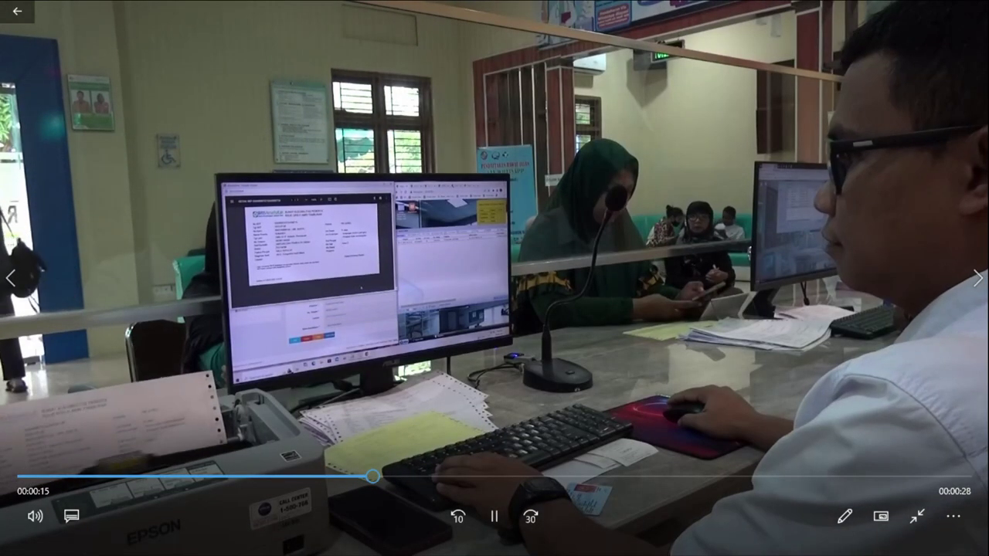
key(Escape)
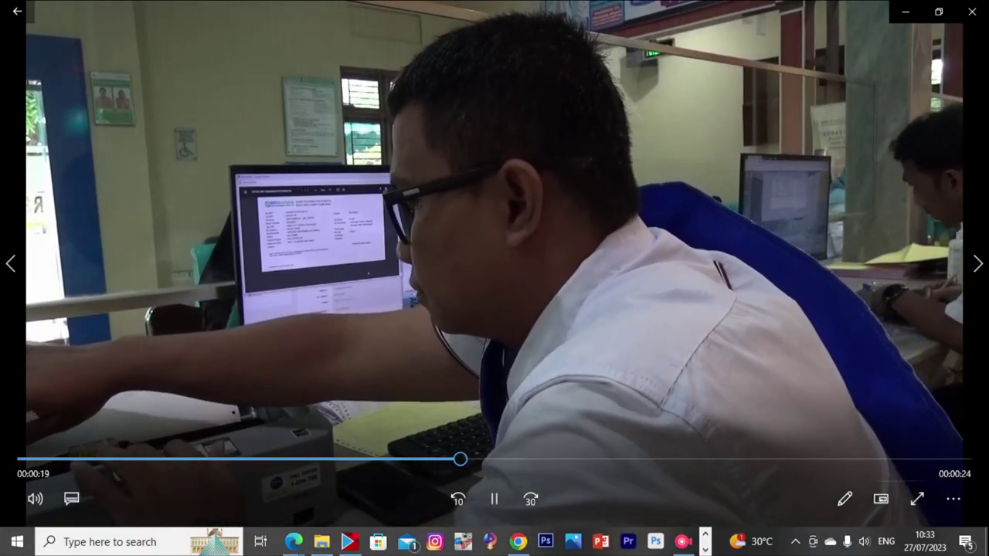
key(F11)
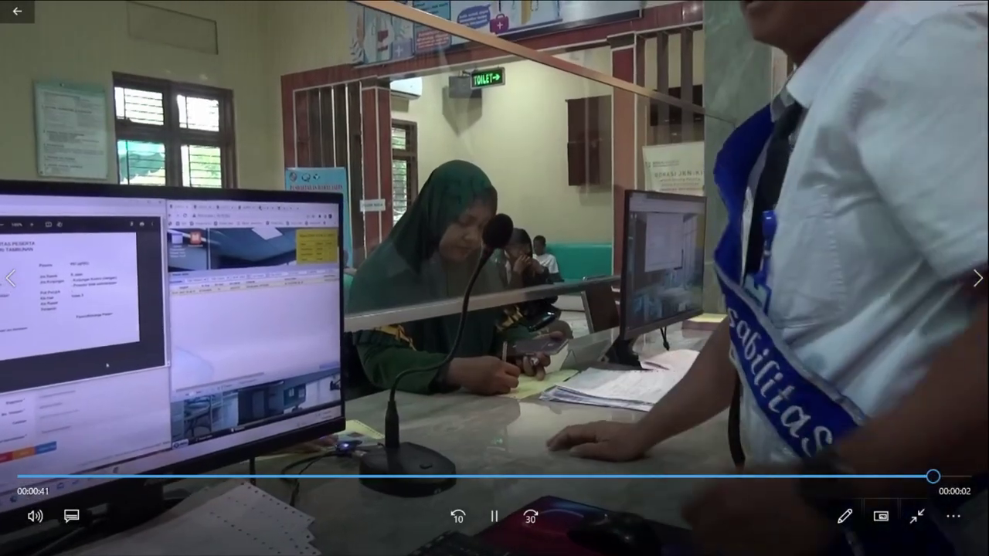
key(F11)
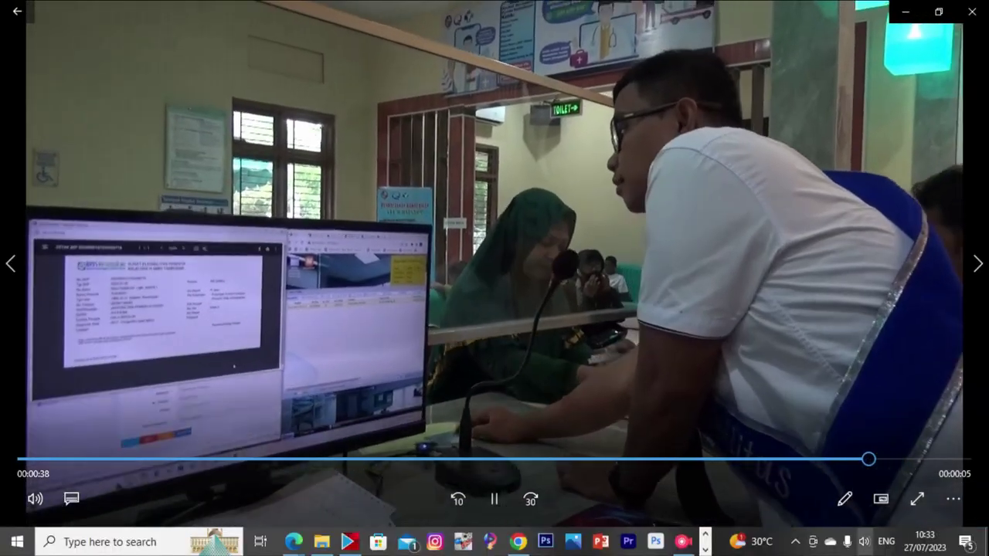
key(XF86AudioRaiseVolume)
key(XF86AudioLowerVolume)
key(XF86AudioLowerVolume)
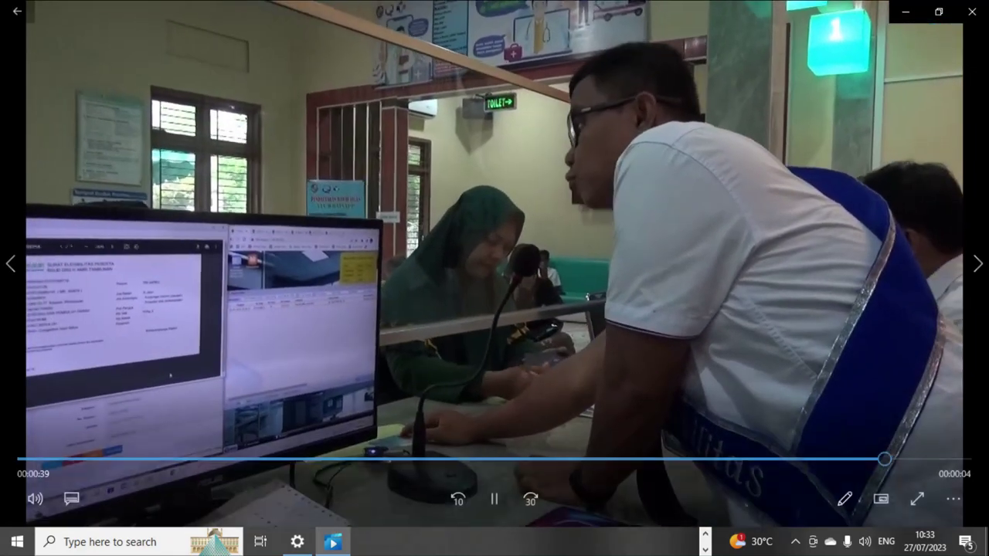
key(F11)
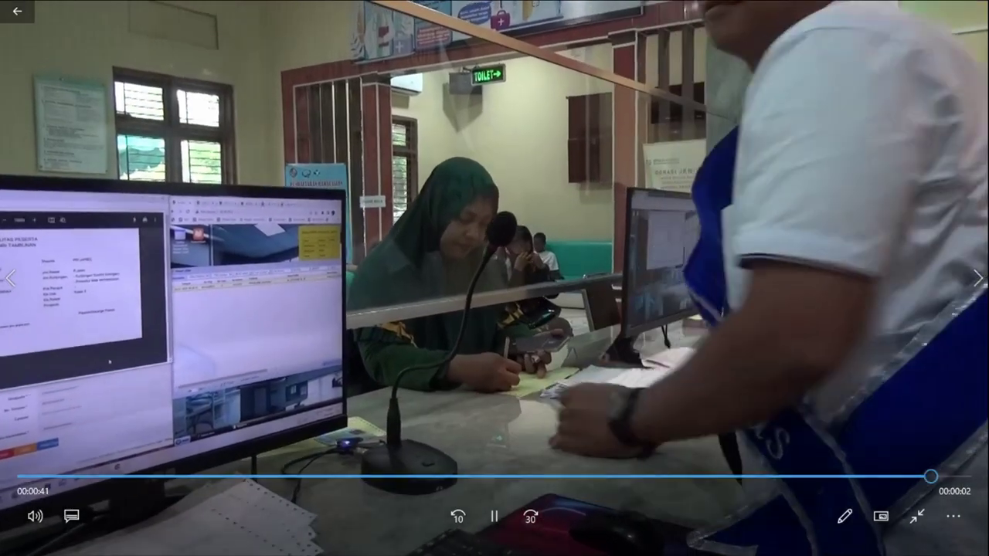
key(Escape)
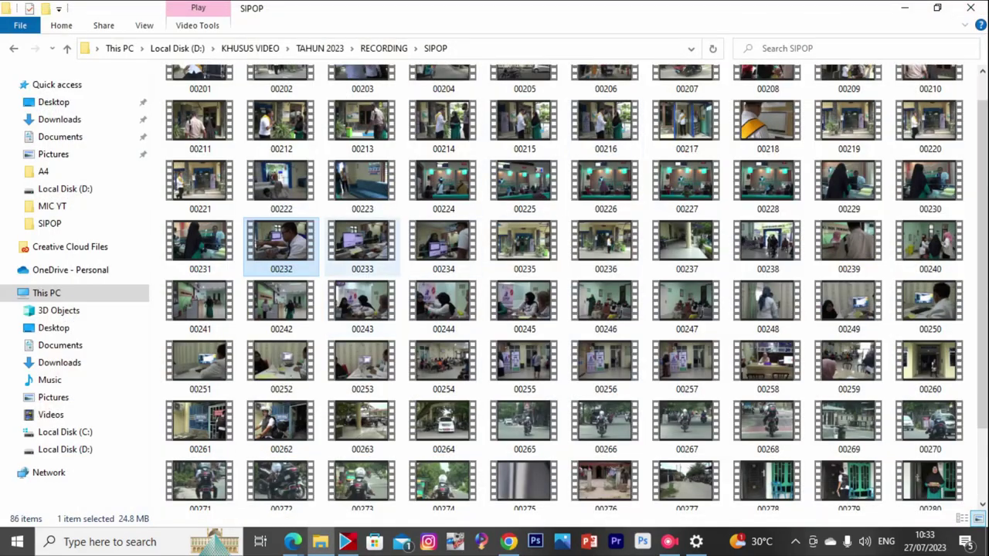
double_click(362, 243)
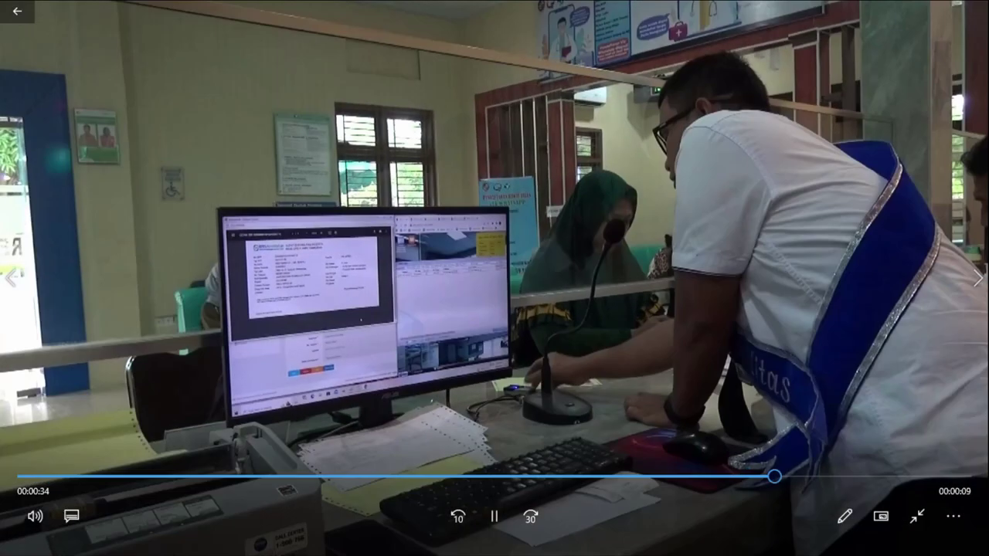
key(Escape)
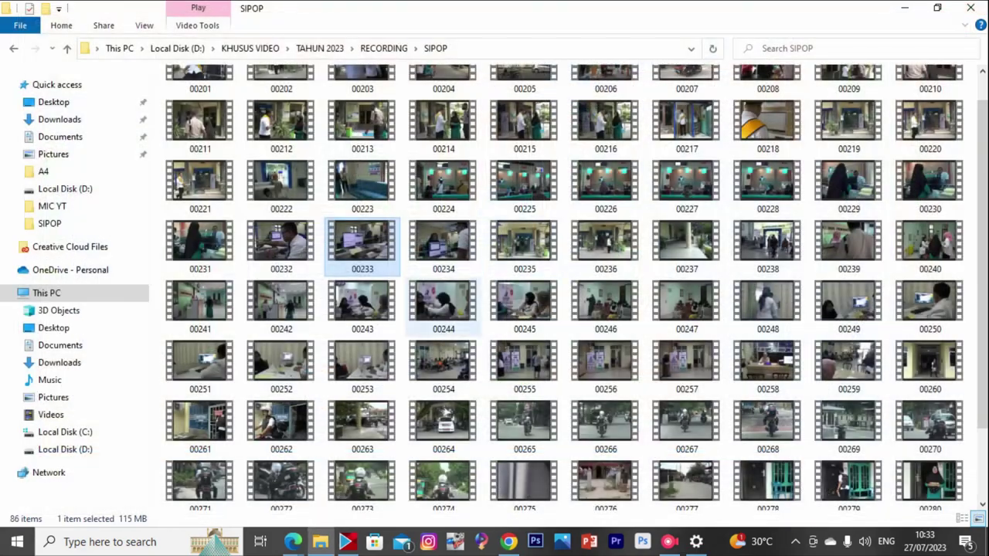
Add clip 00233 to the end of the overlay track at 00:01:18.00 and enlarge it to fill the frame.
drag(361, 243, 417, 422)
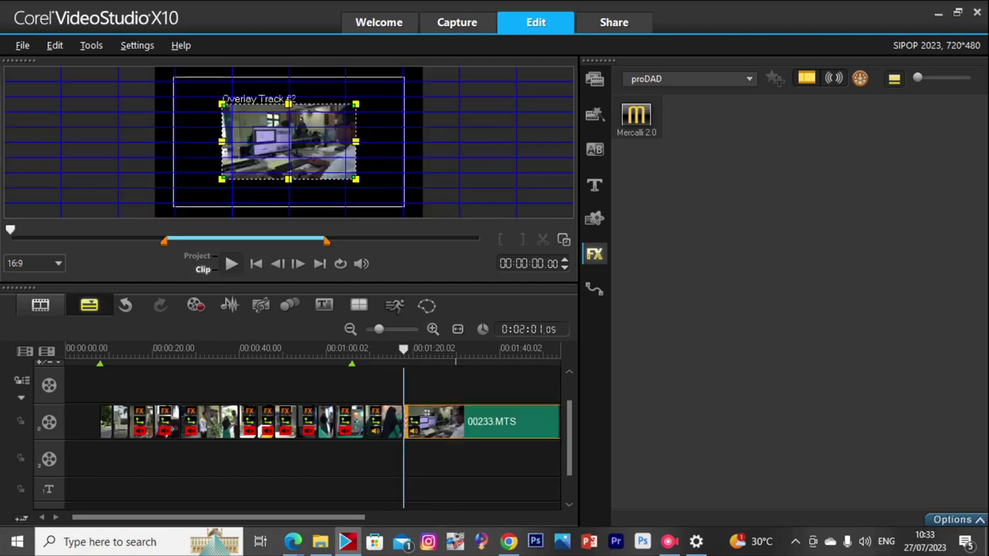
right_click(284, 123)
click(332, 269)
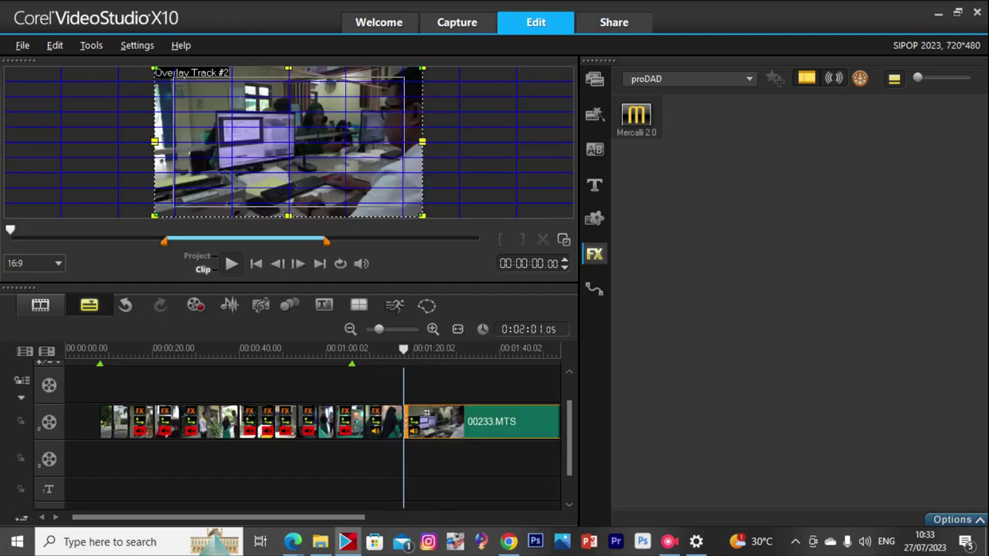
Check the preceding counter clip's color correction and color-correct clip 00233 with saturation 4, brightness 2, contrast 14 and gamma 32.
scroll(313, 433, right, 3)
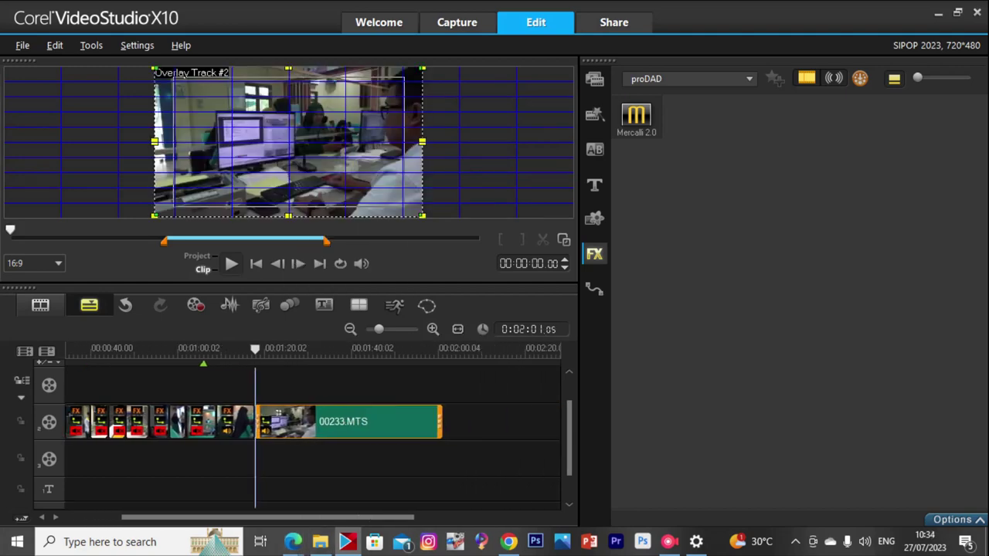
click(232, 421)
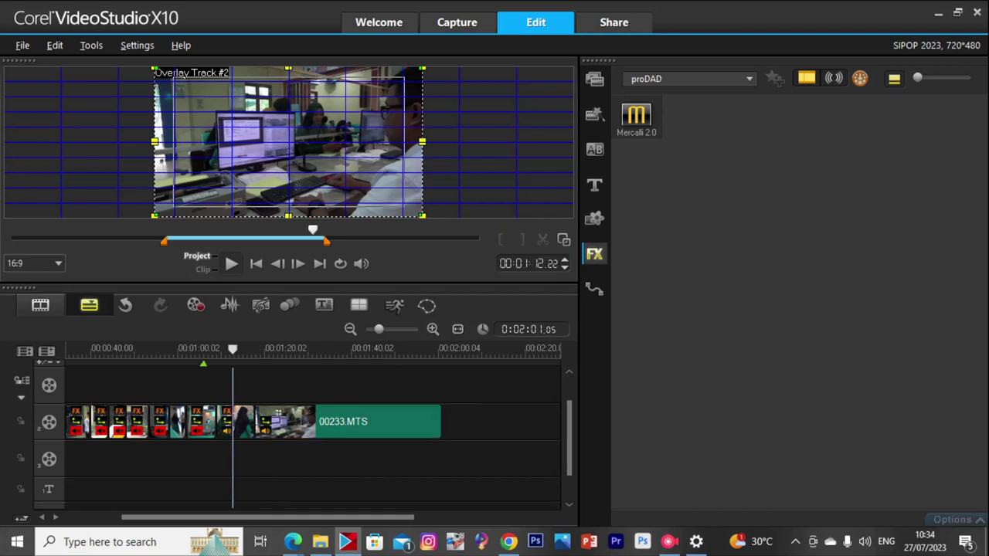
click(235, 421)
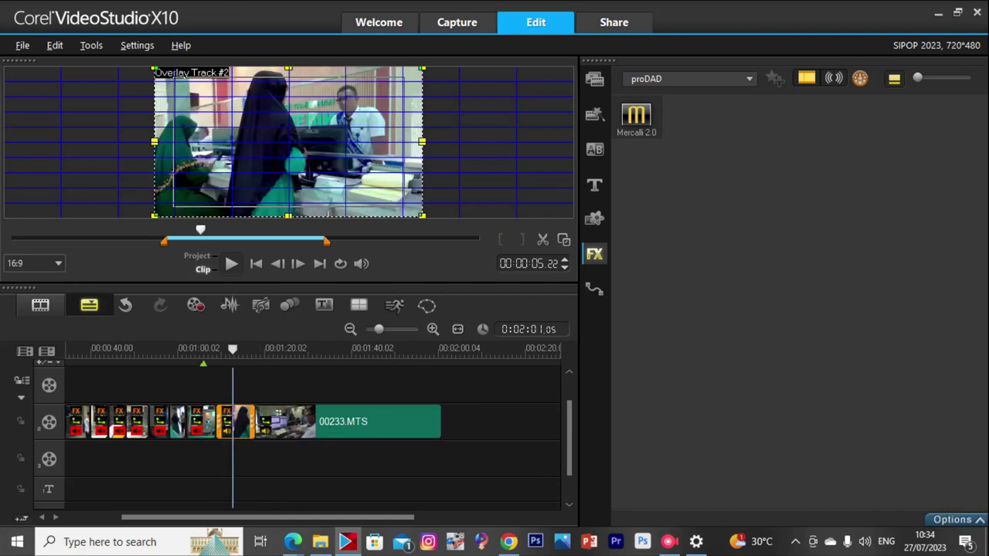
click(957, 519)
click(693, 353)
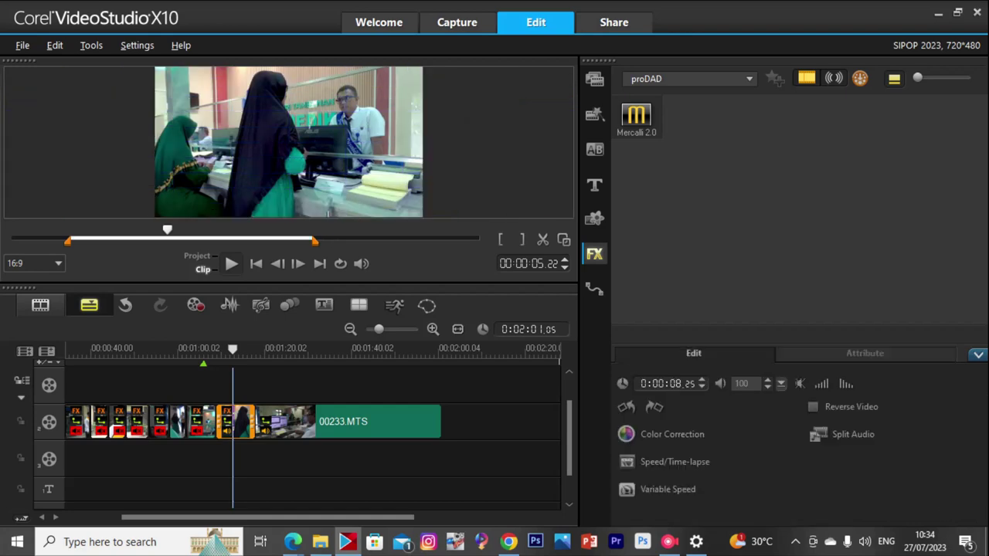
click(669, 434)
scroll(800, 443, down, 1)
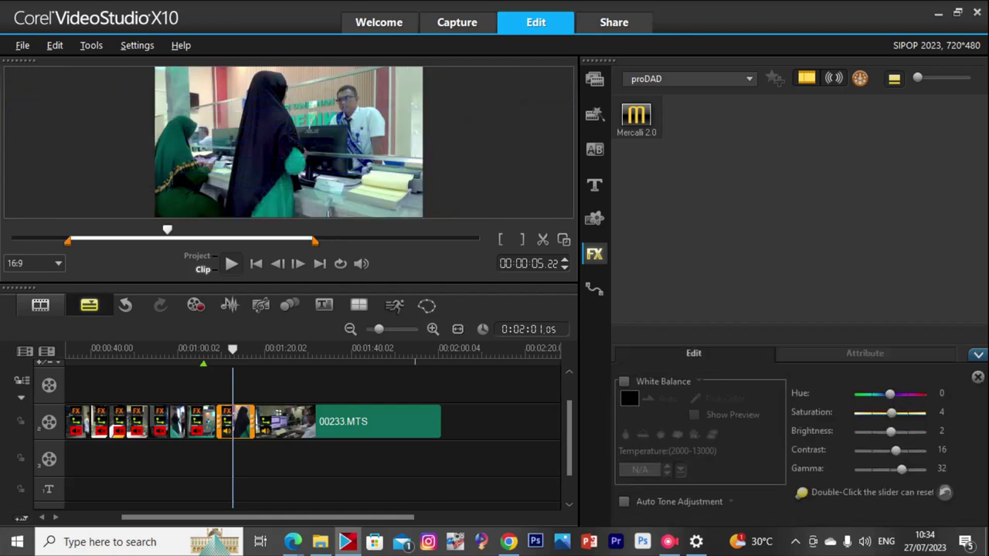
click(347, 421)
click(662, 434)
scroll(799, 442, down, 1)
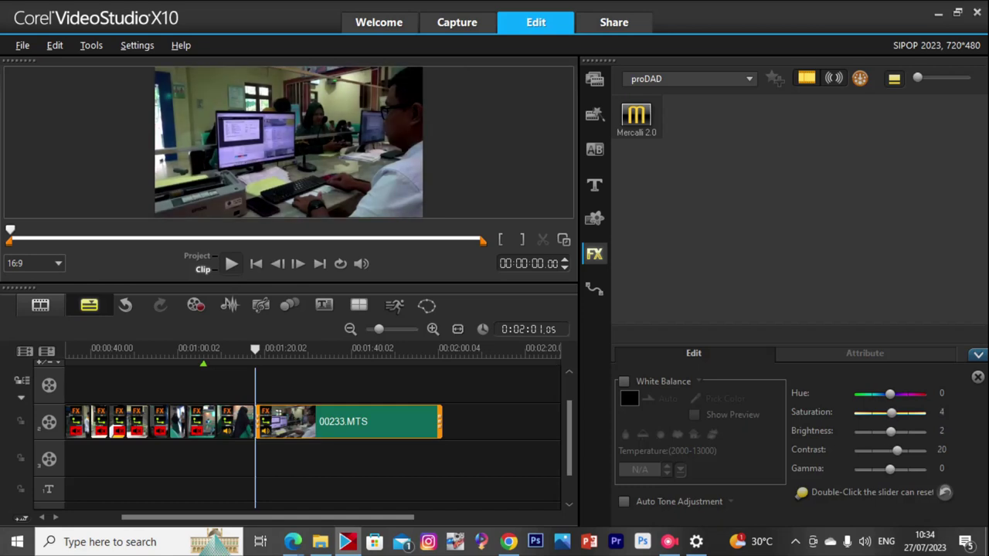
drag(895, 469, 897, 469)
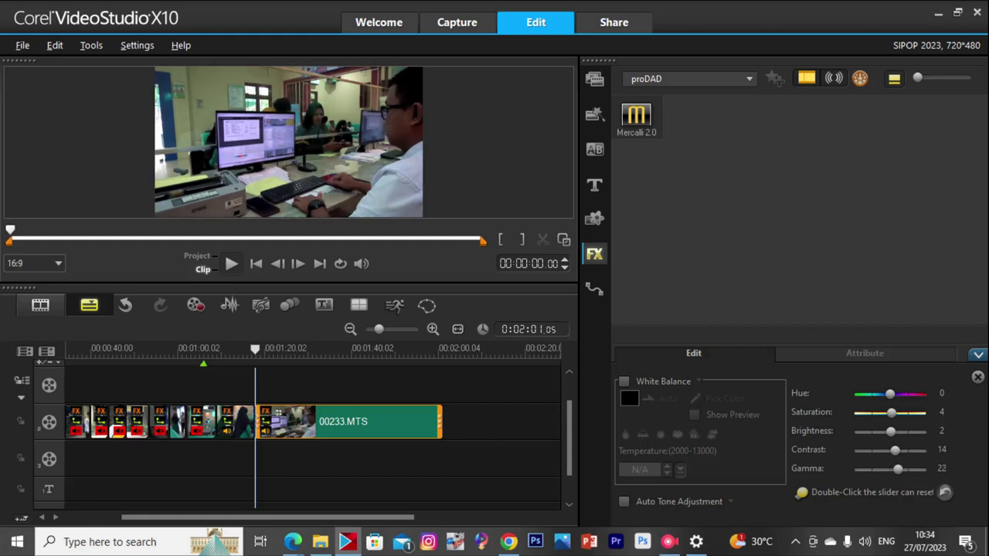
key(Right)
key(Right)
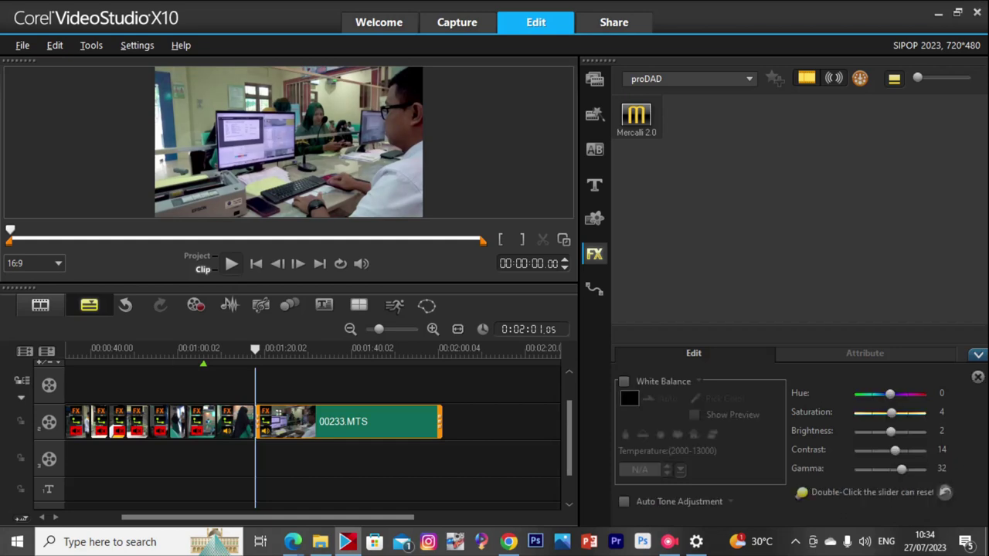
Play the project from 00:01:15.12 and scrub through clip 00233 to find where to cut it.
click(244, 354)
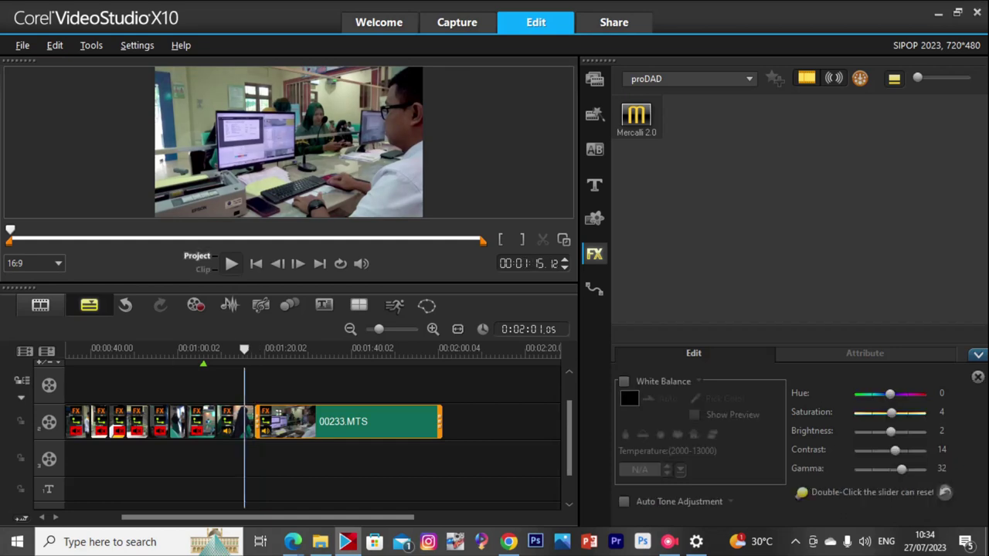
key(space)
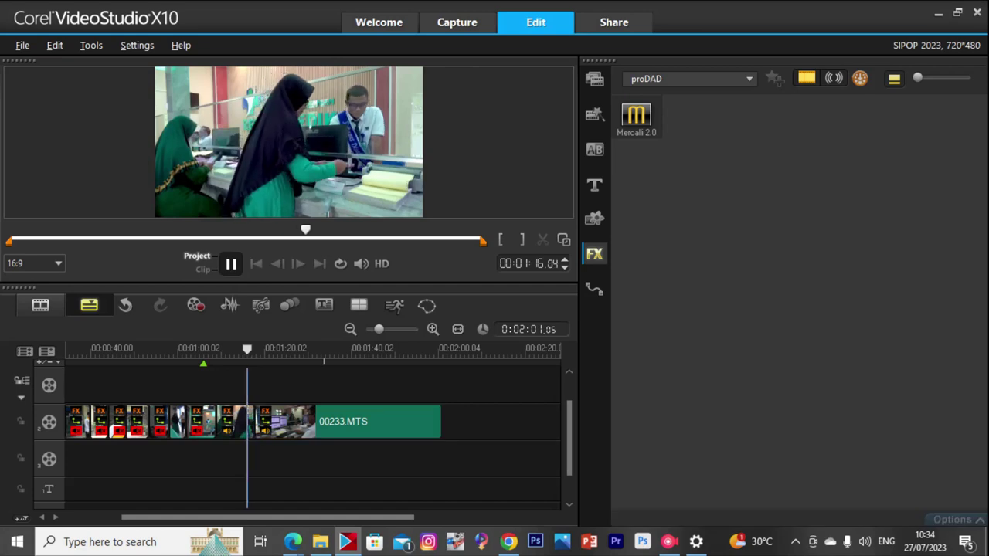
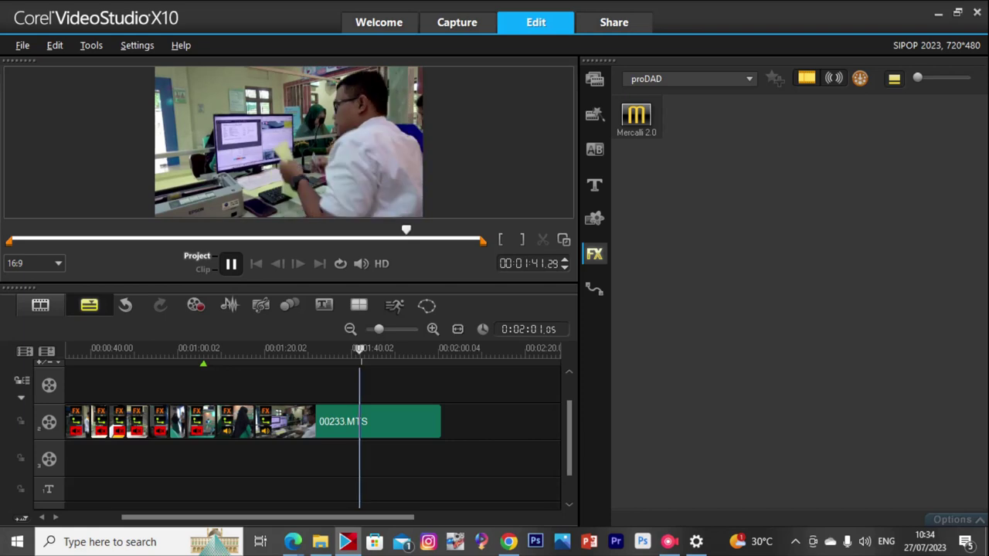
drag(361, 350, 388, 350)
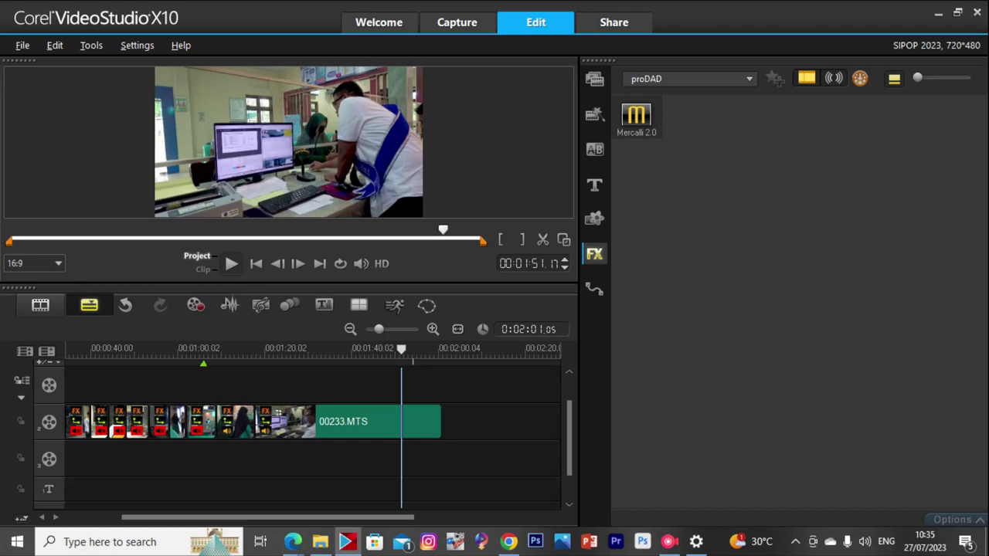
click(317, 378)
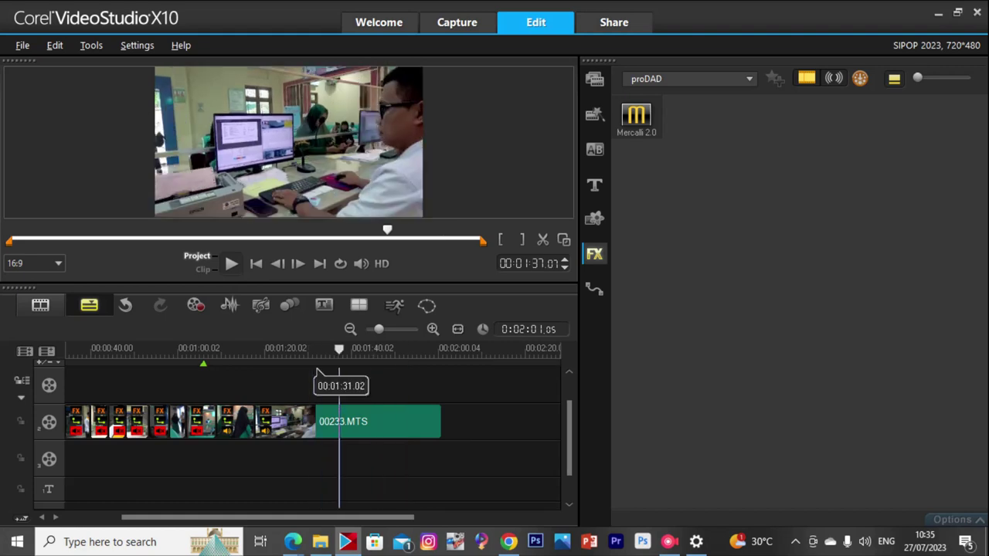
drag(339, 349, 253, 350)
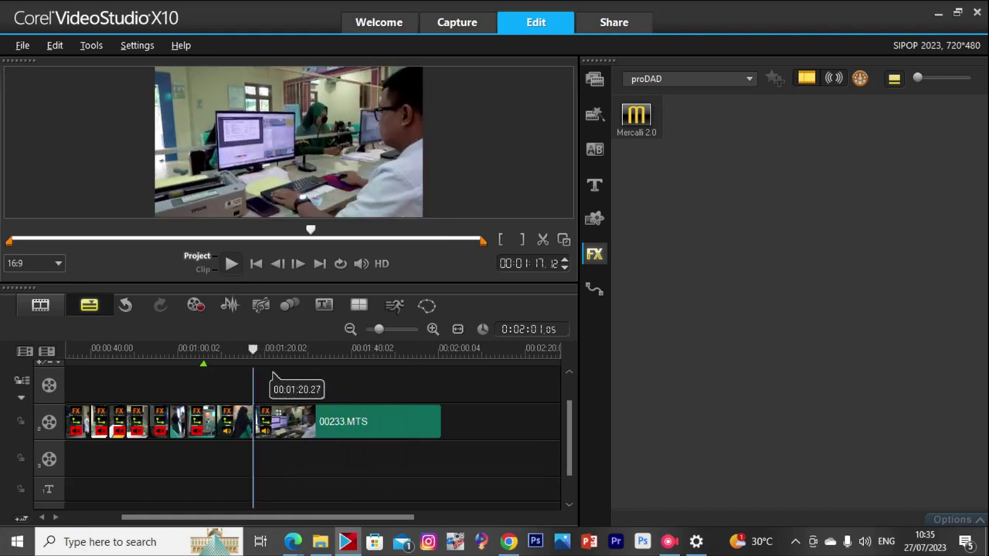
key(space)
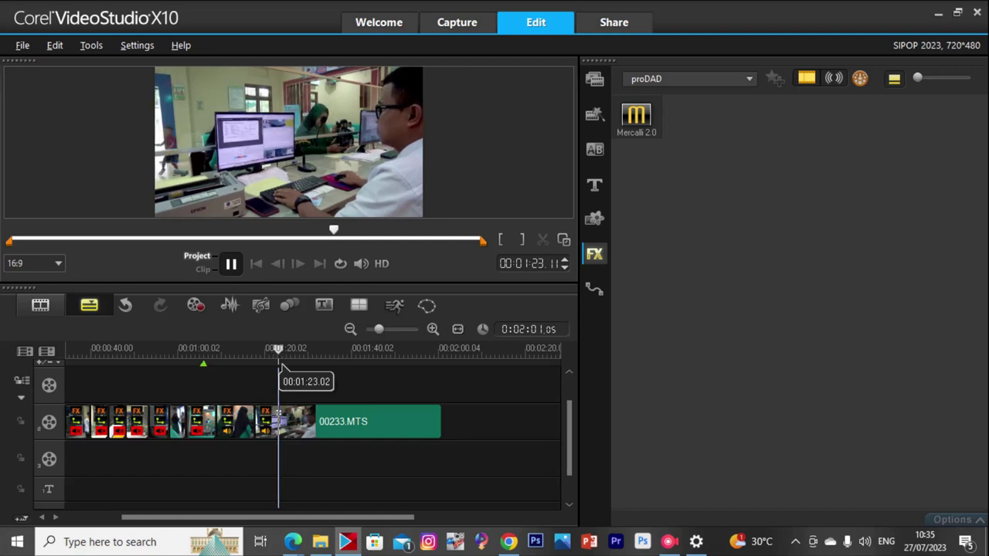
Split clip 00233 at 00:01:33.02, delete the part before the cut and move the rest up against the preceding clip.
drag(280, 368, 321, 351)
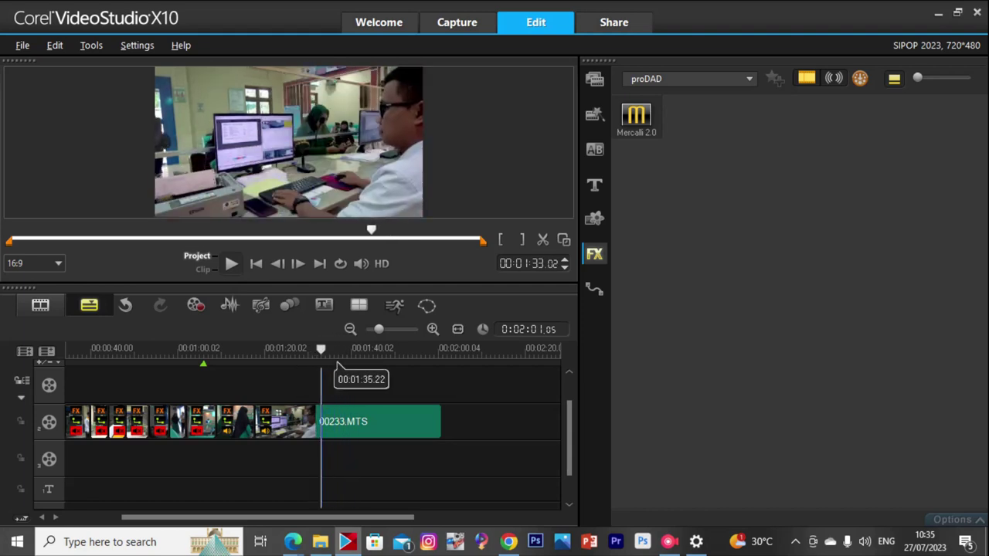
click(401, 421)
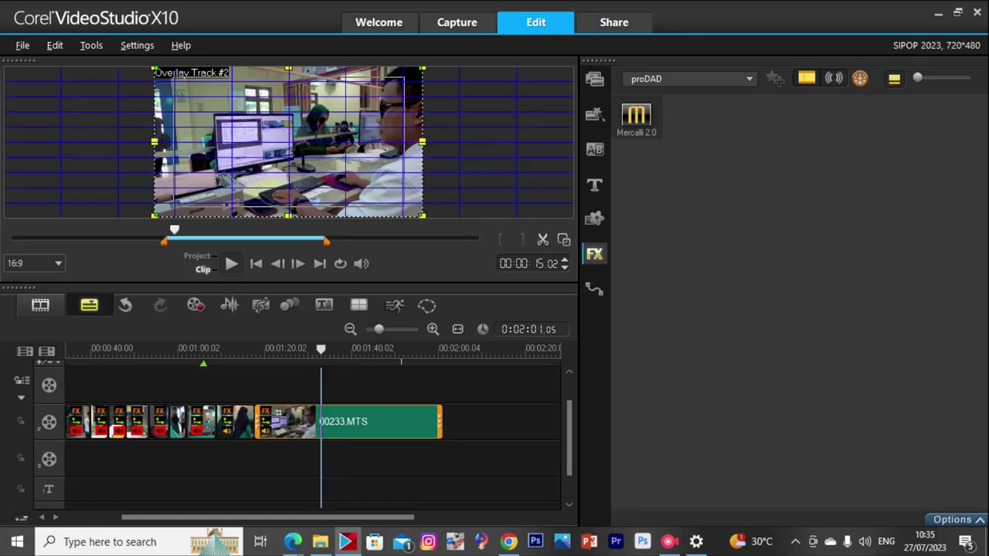
key(s)
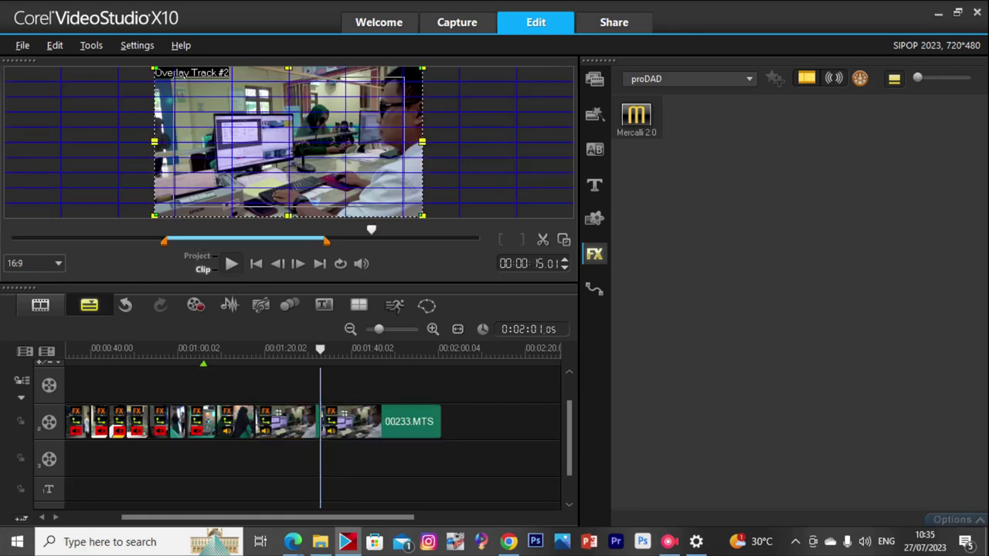
key(Delete)
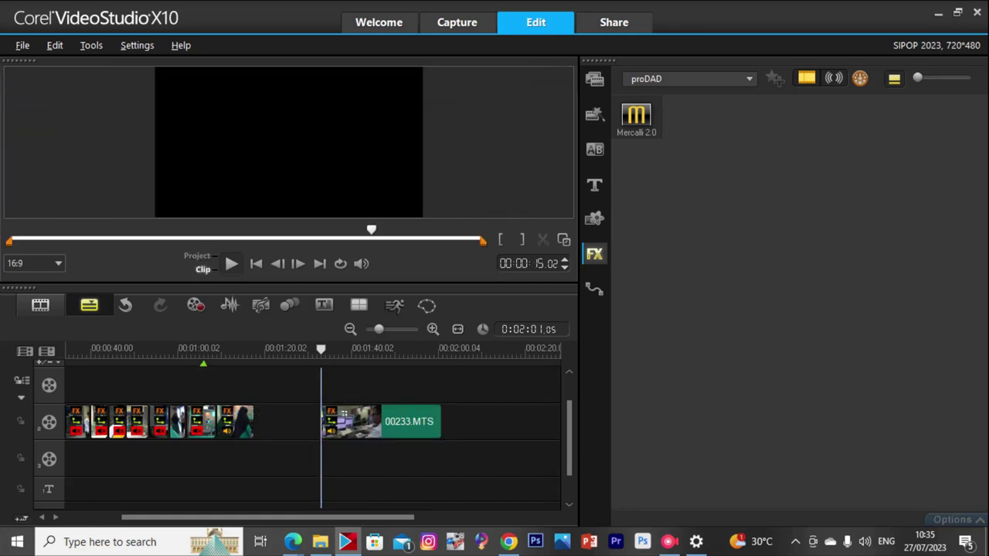
mouse_move(344, 421)
mouse_down()
mouse_move(313, 423)
mouse_move(343, 424)
mouse_move(324, 423)
mouse_up()
Split the remaining clip 00233 at 00:01:28.01 and mute the part before the cut.
key(space)
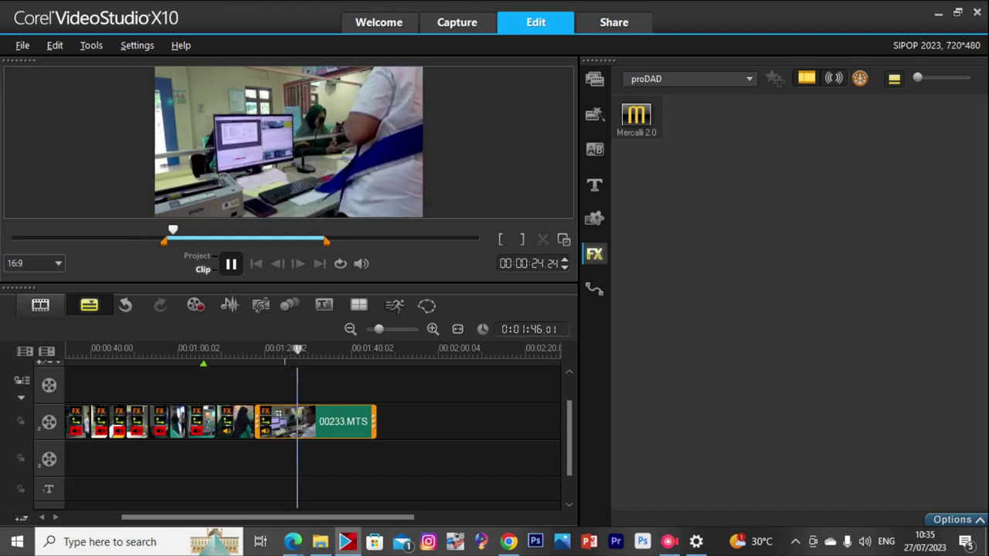
key(space)
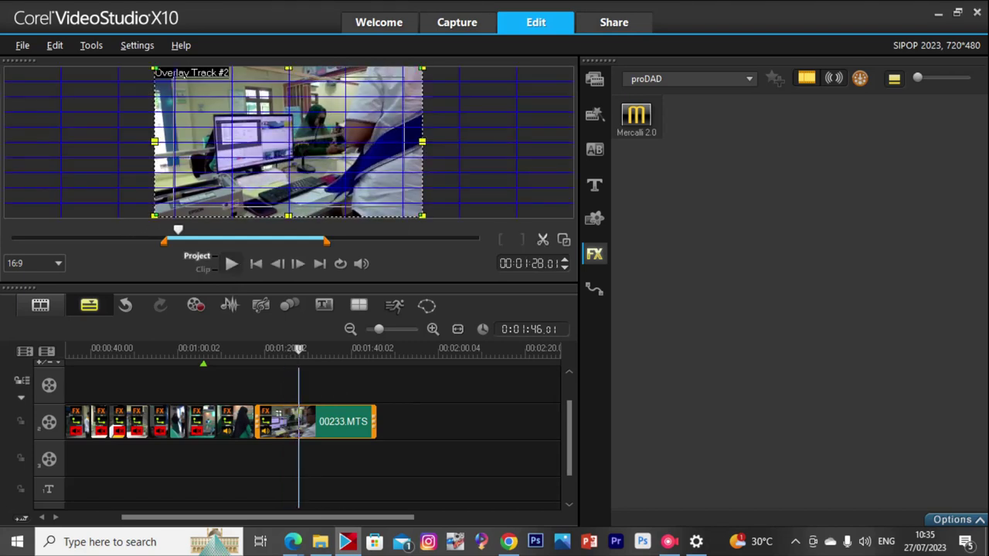
key(ctrl+i)
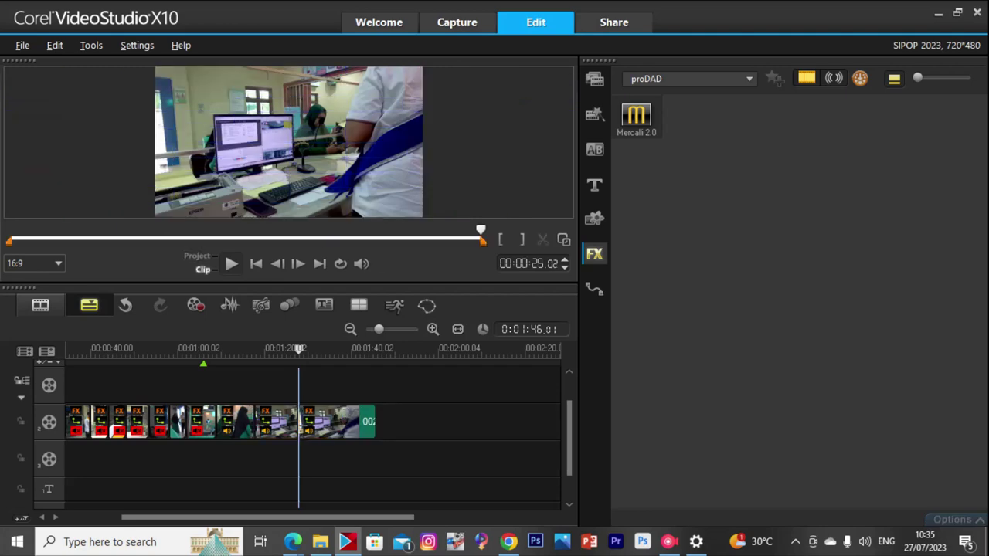
click(278, 421)
right_click(278, 421)
click(302, 277)
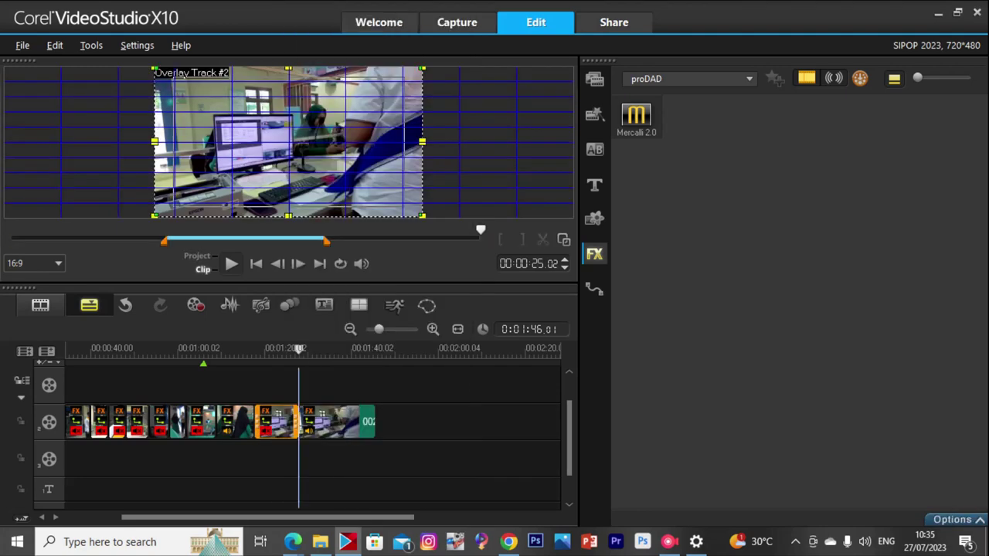
Speed up the muted part of clip 00233 to 257%, with a new duration of 3 seconds 27 frames.
click(956, 520)
click(694, 353)
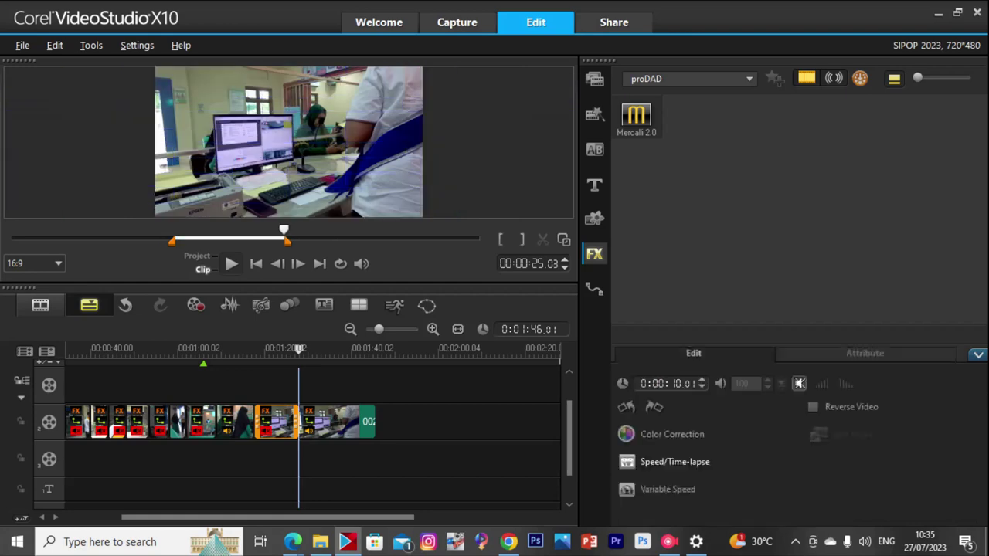
click(674, 461)
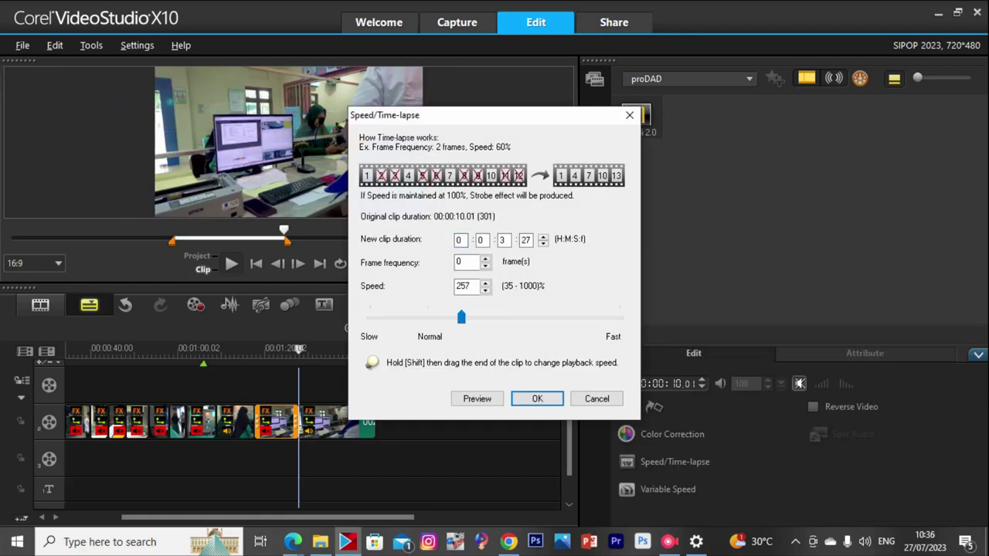
click(536, 399)
Play the sped-up part and the second part of clip 00233, examining its ending for a cut point.
key(space)
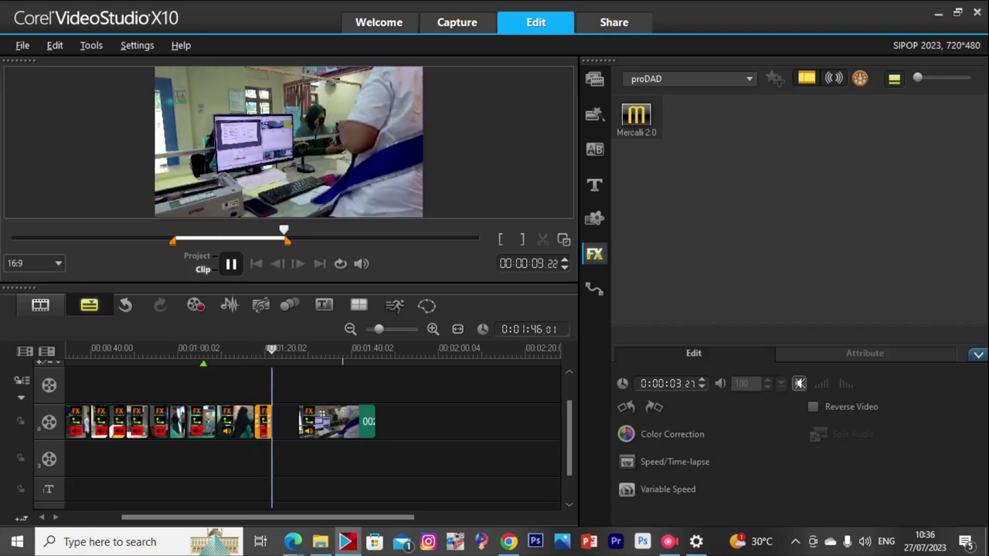
key(space)
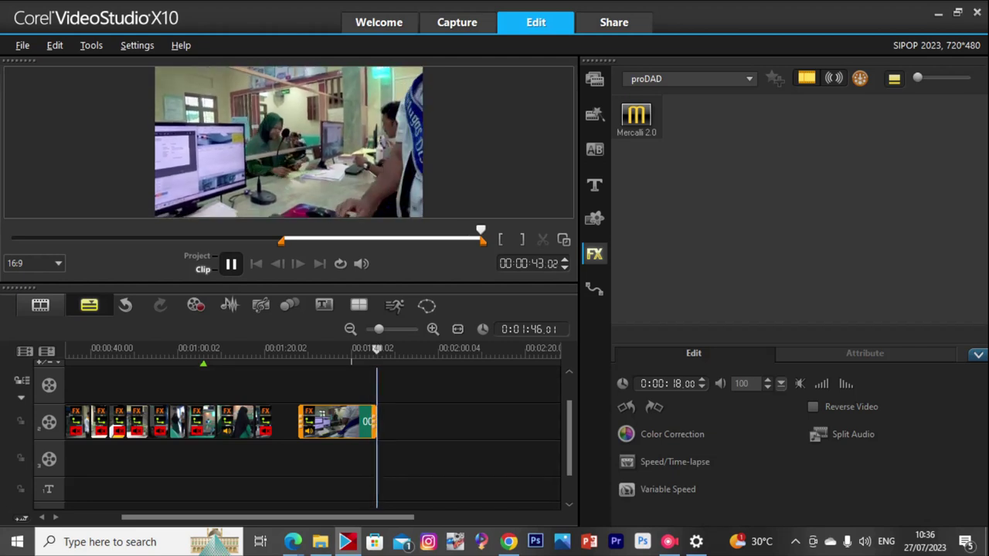
key(space)
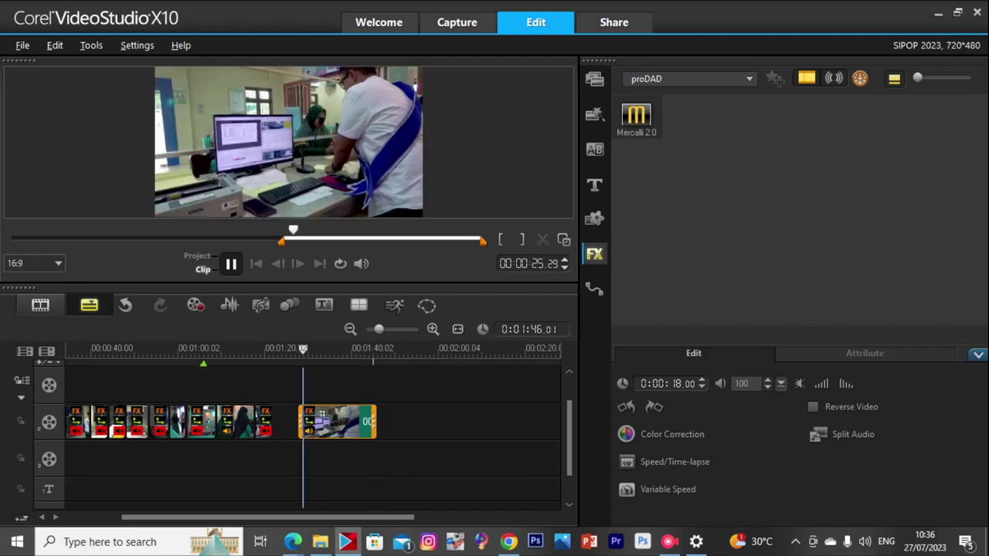
drag(305, 350, 369, 350)
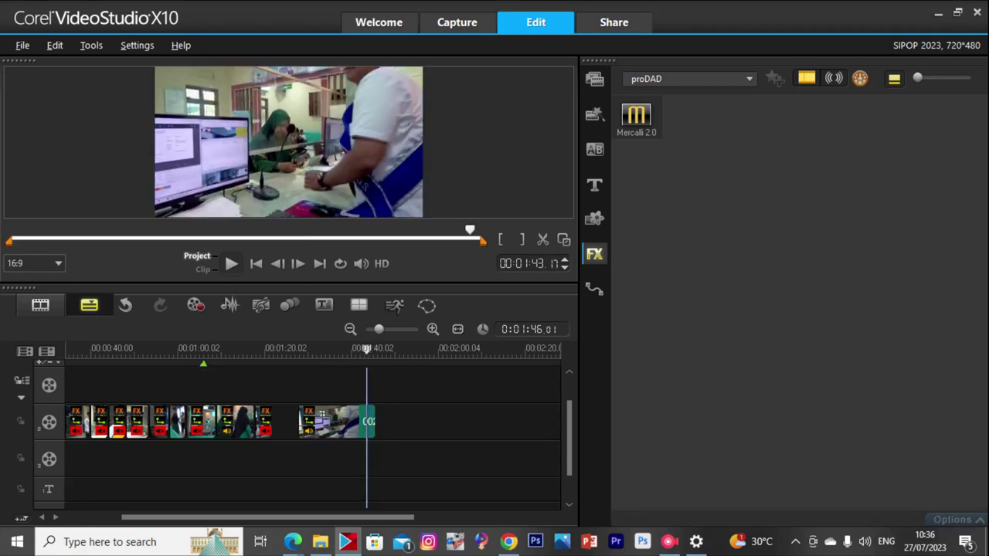
key(space)
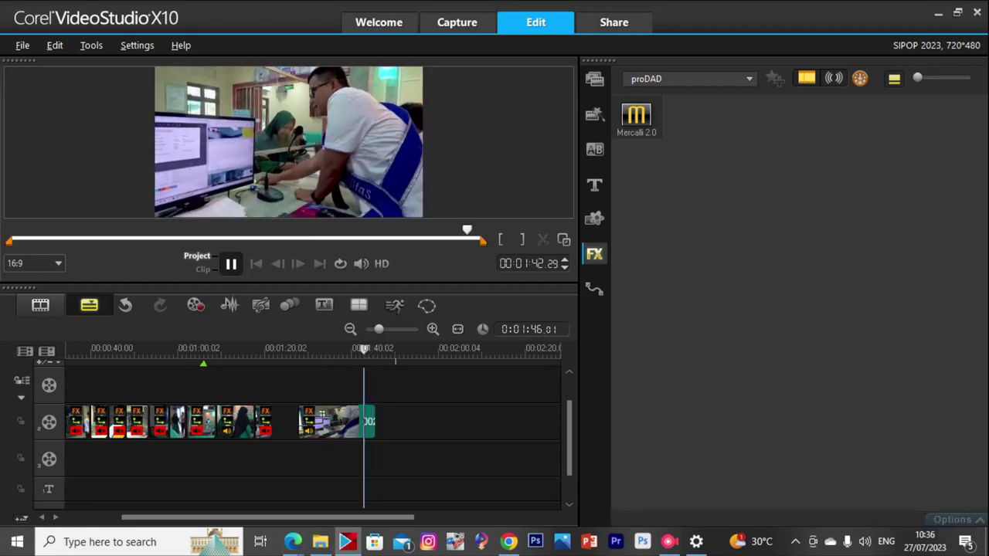
key(space)
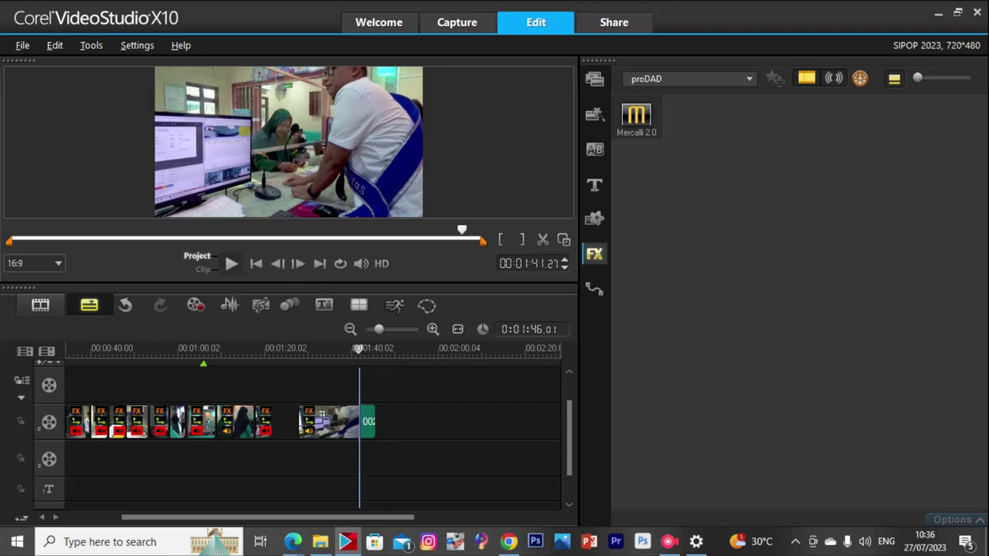
key(space)
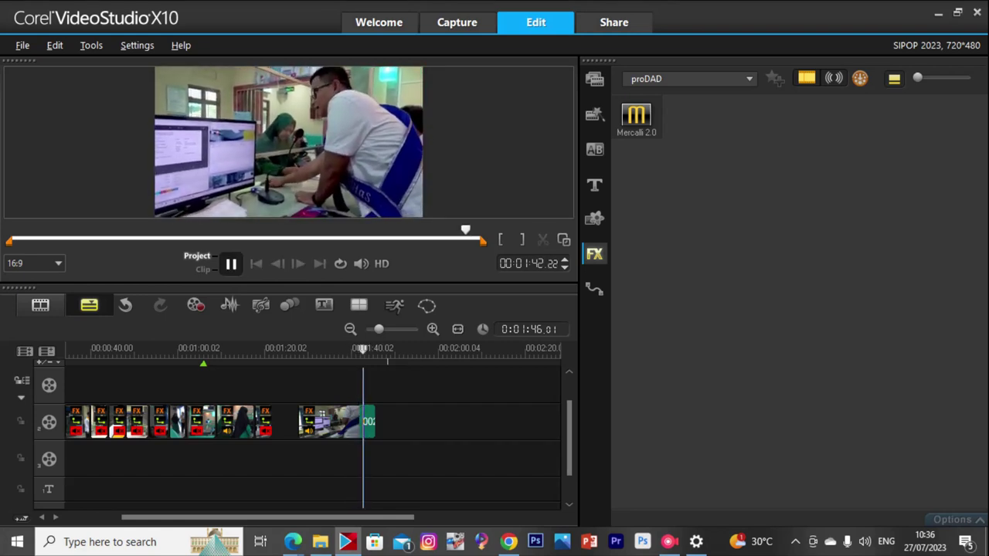
key(space)
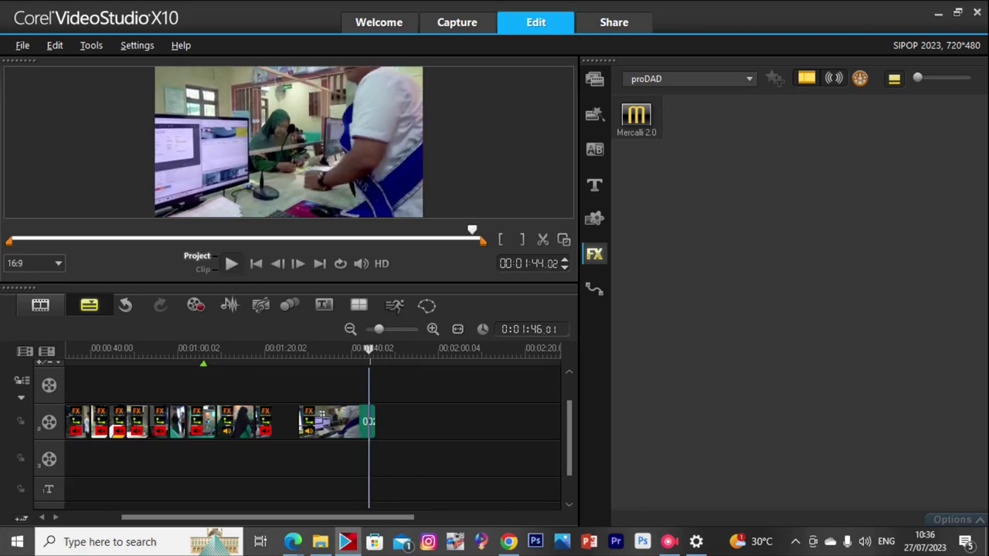
Split the second part of clip 00233 at 00:01:43.09 and delete the short piece after the cut.
key(Left)
key(Left)
key(Left)
key(space)
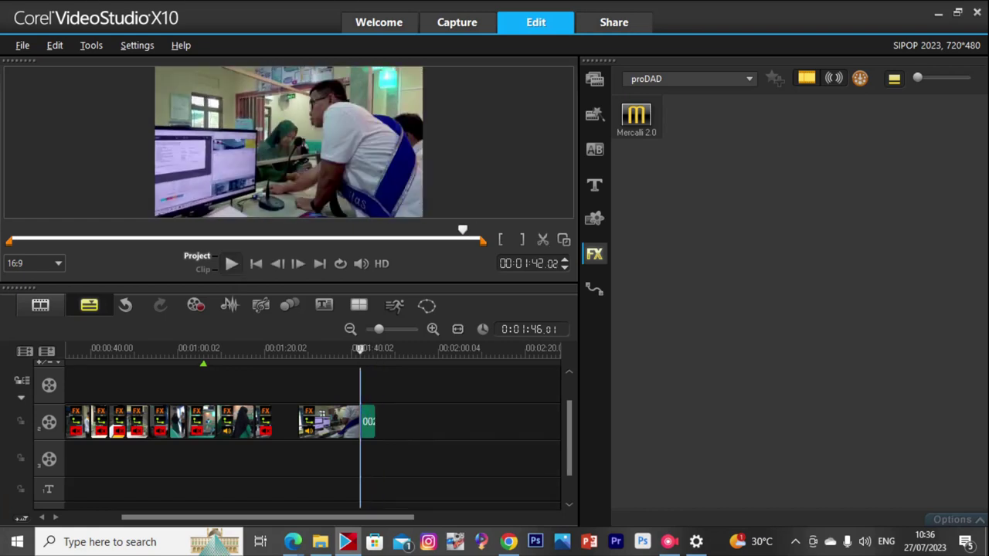
key(space)
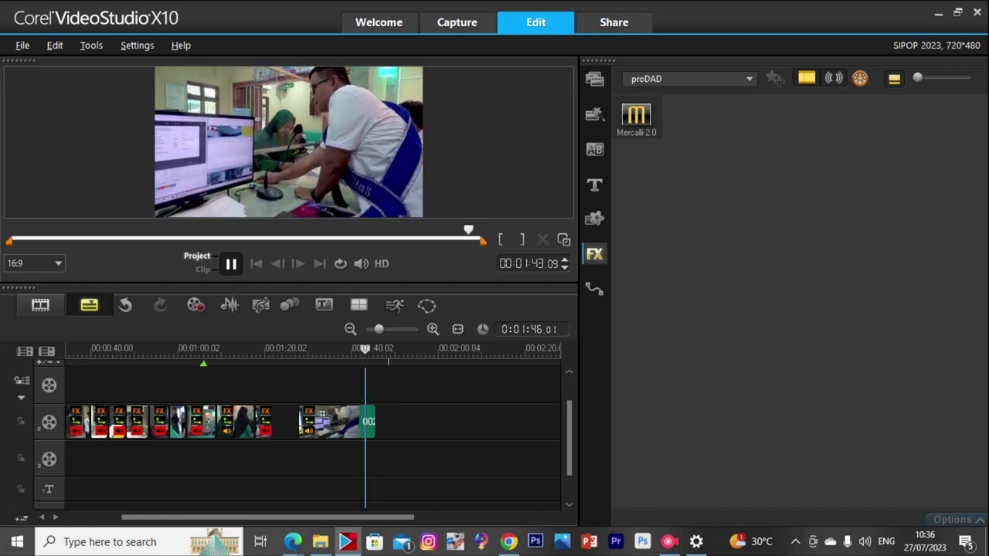
key(space)
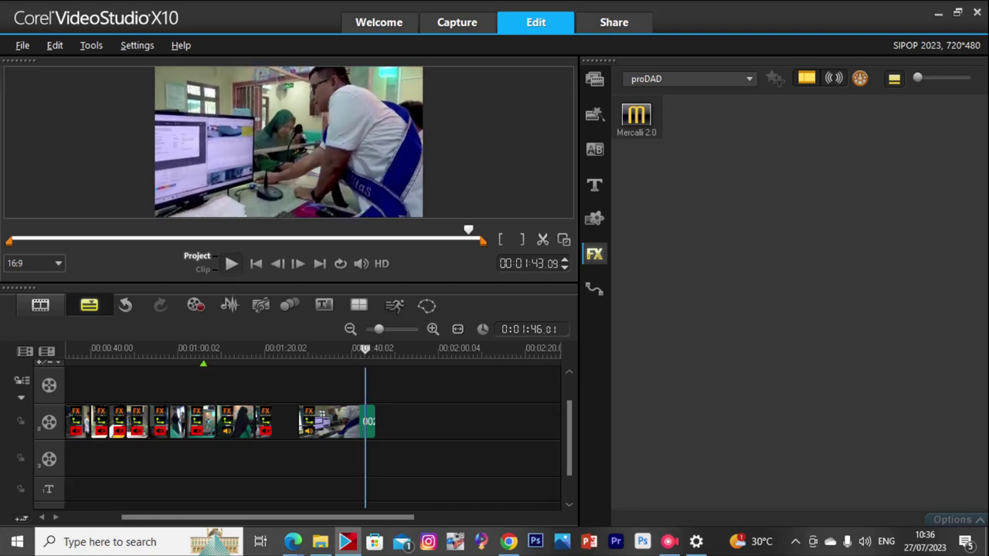
key(ctrl+i)
click(370, 422)
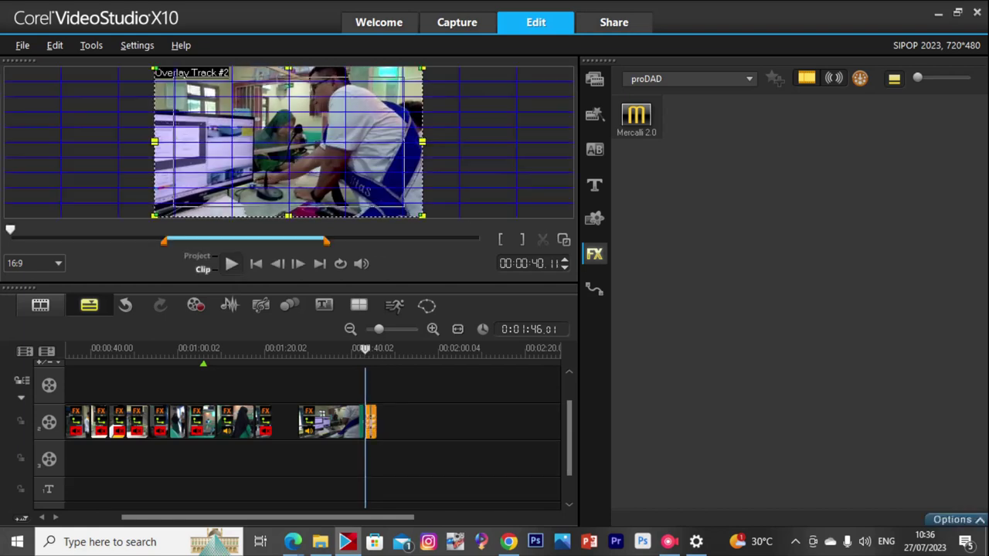
key(Delete)
Move the trimmed second part of clip 00233 directly behind the sped-up part and open its options.
click(333, 418)
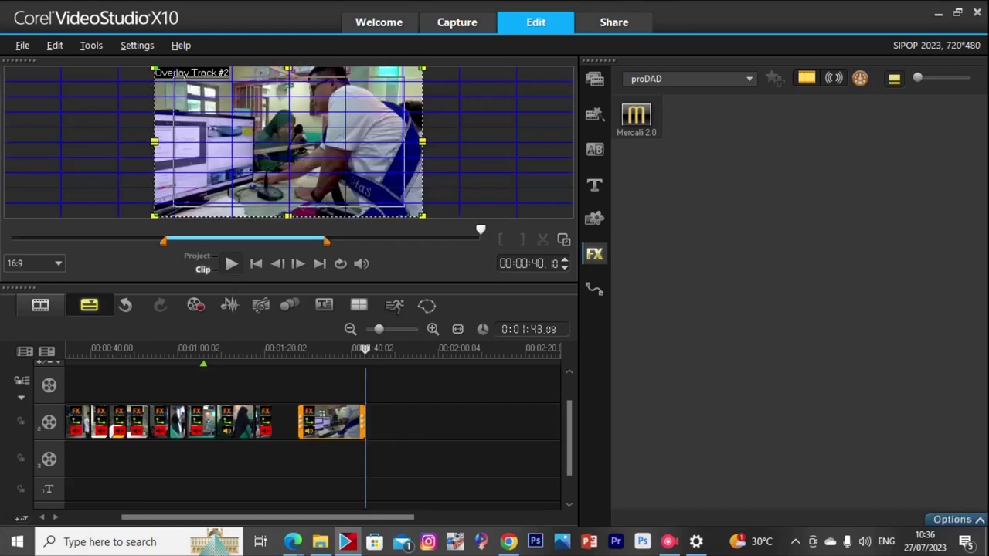
mouse_move(339, 417)
mouse_down()
mouse_move(318, 418)
mouse_move(340, 429)
mouse_up()
double_click(334, 423)
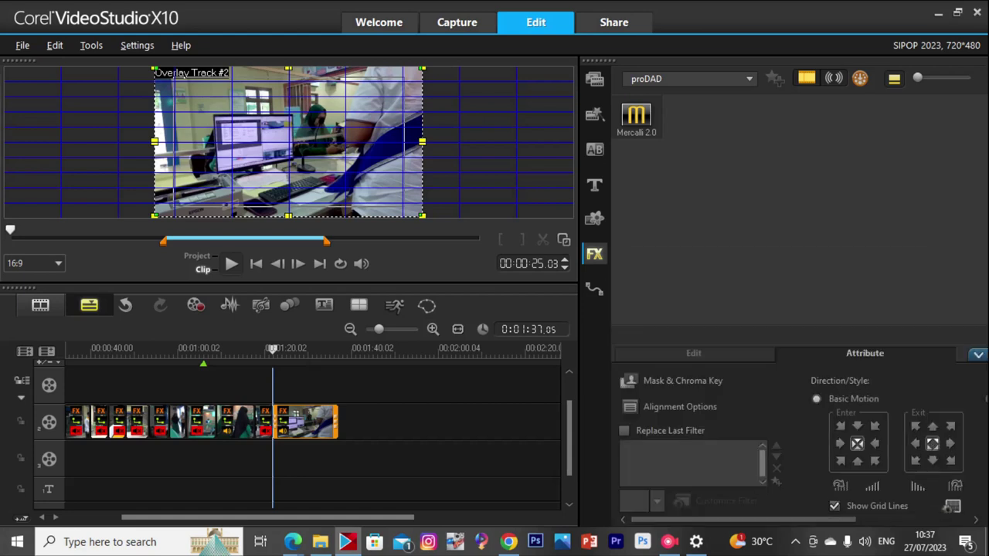
click(694, 353)
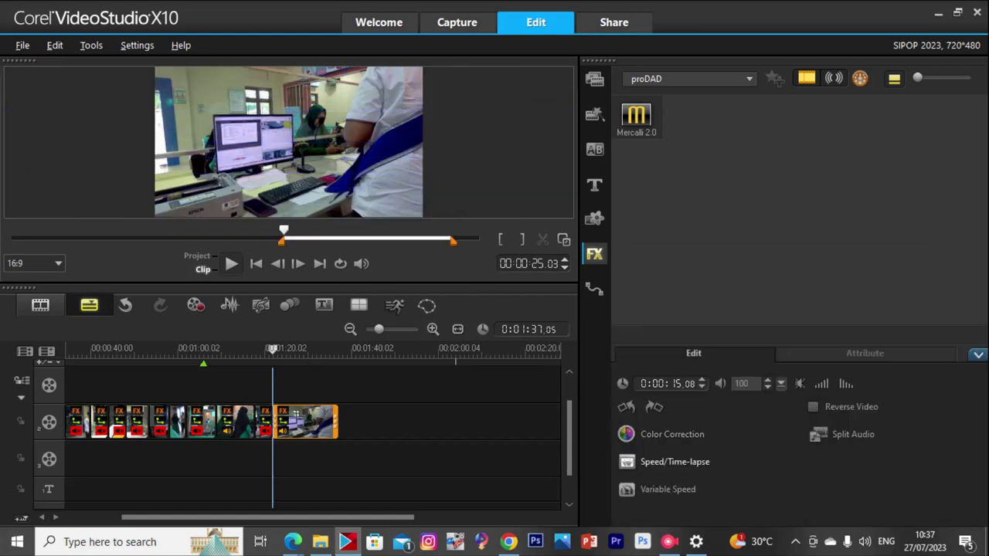
click(673, 464)
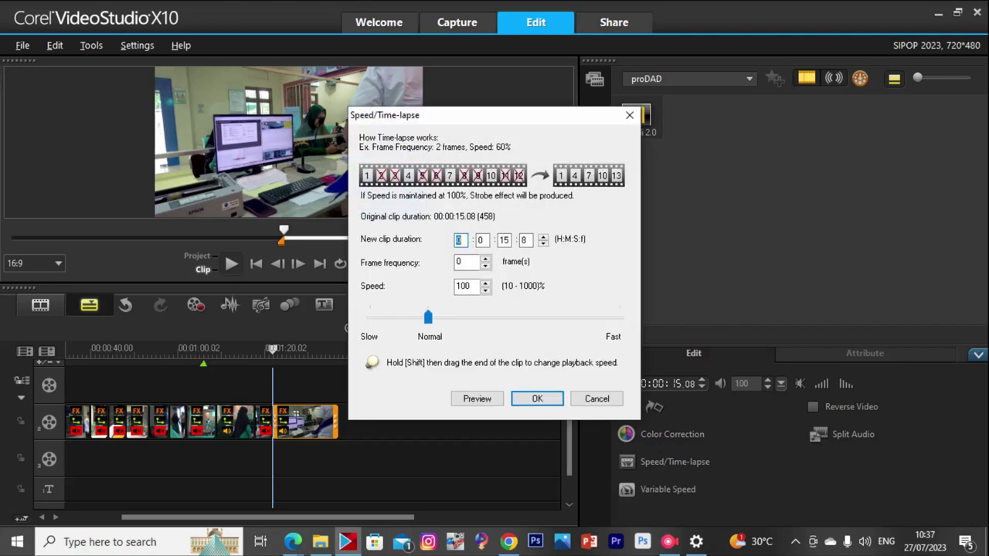
click(596, 399)
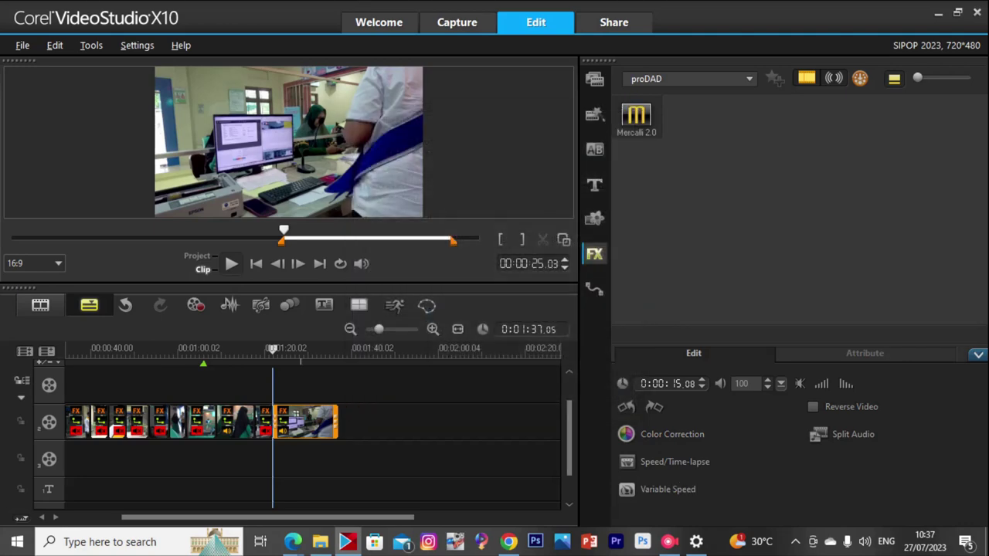
Apply the Mercalli 2.0 filter to the second part of clip 00233, rerun its video analysis and briefly play the stabilized clip.
right_click(301, 421)
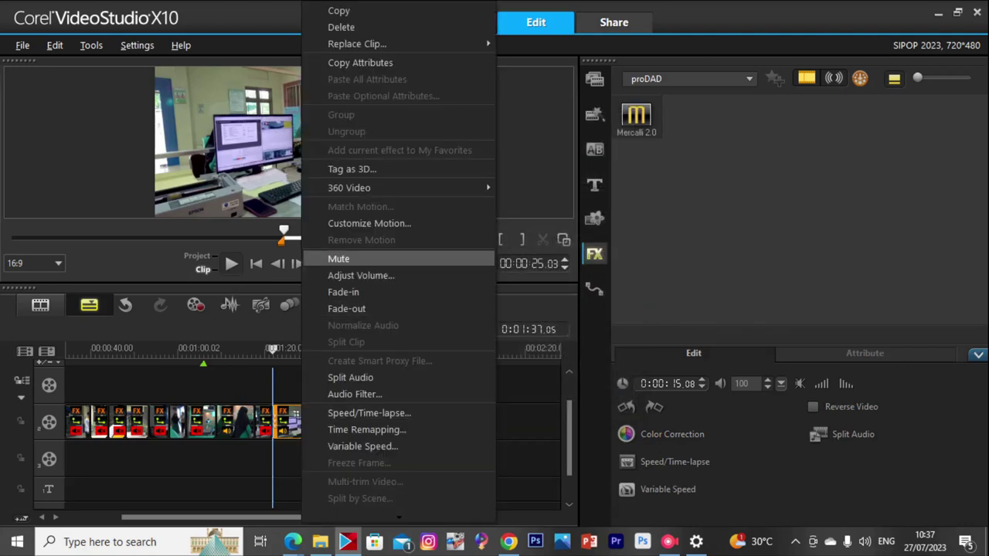
click(280, 422)
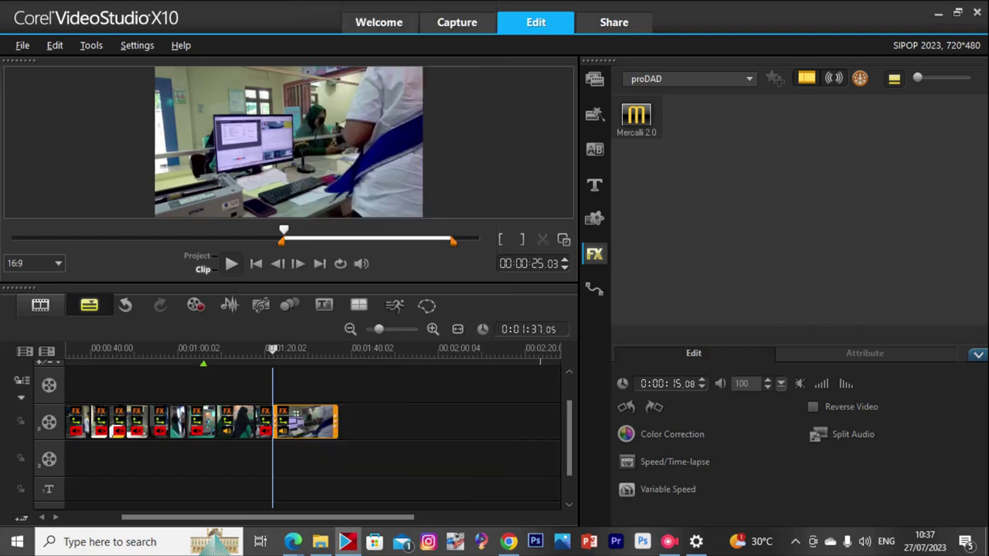
drag(636, 116, 295, 452)
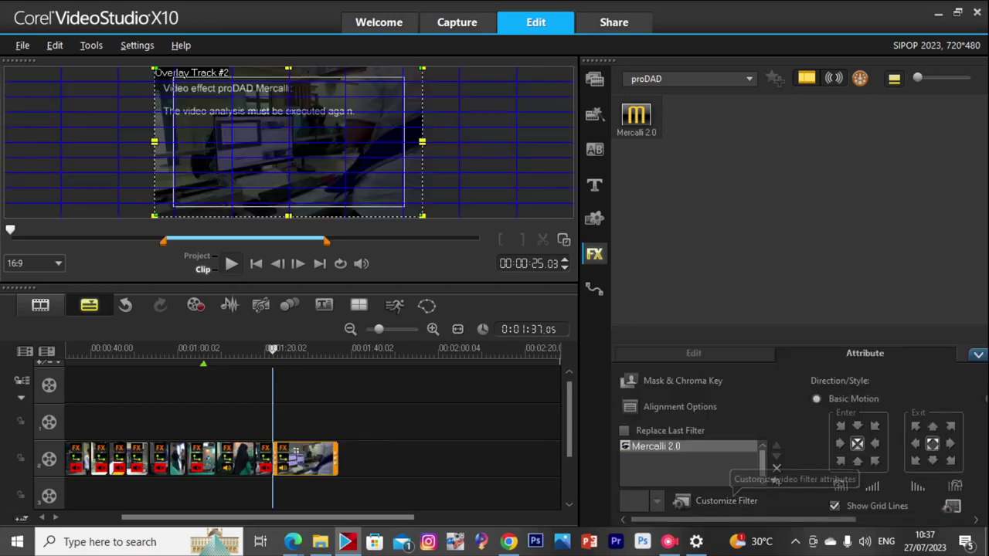
click(681, 502)
click(514, 414)
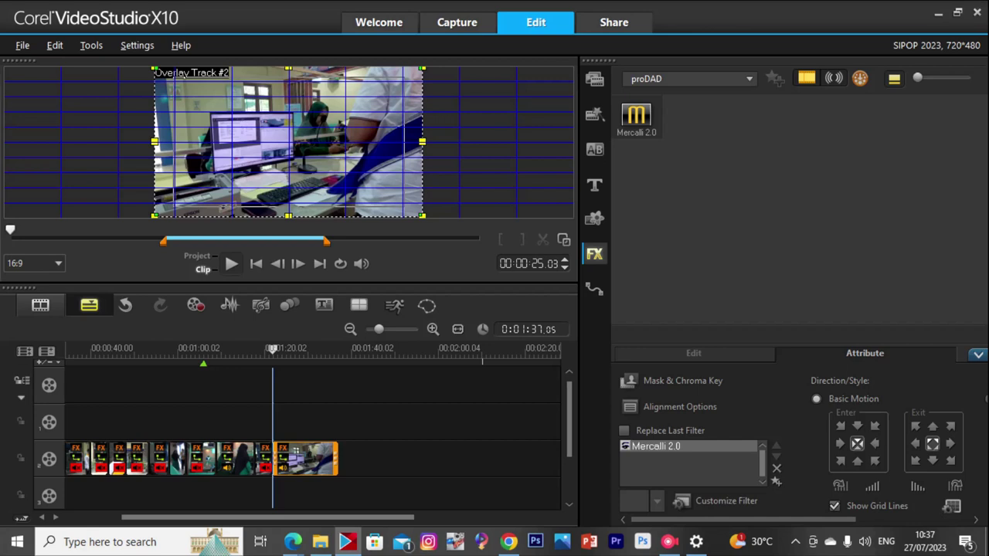
key(space)
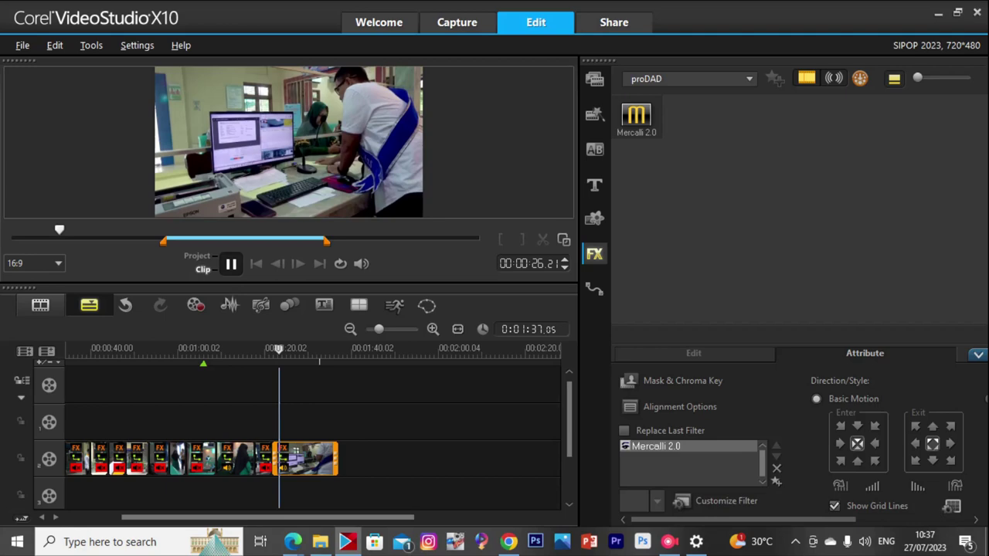
key(space)
Switch to the SIPOP recordings folder, compare recordings 00233 and 00234, and return to VideoStudio.
click(321, 541)
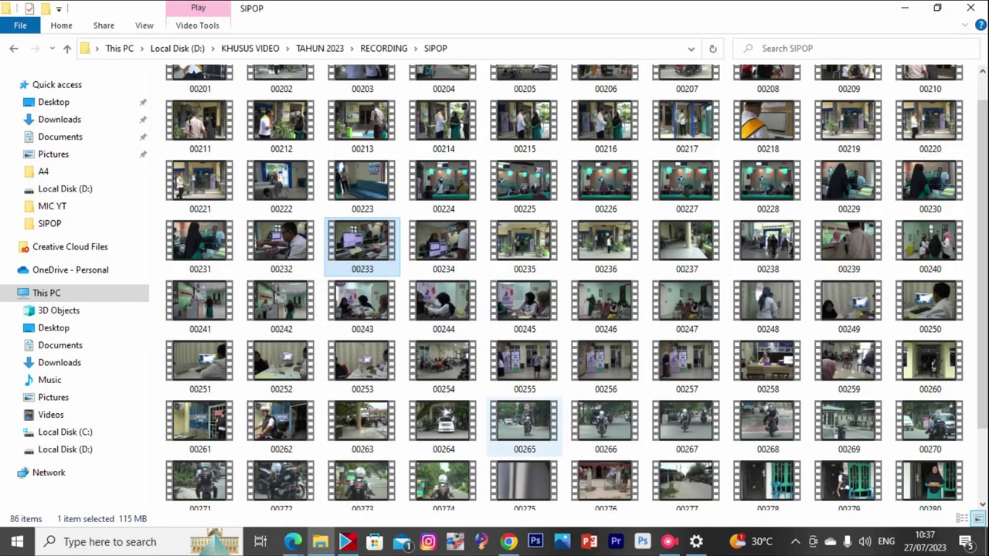
click(443, 246)
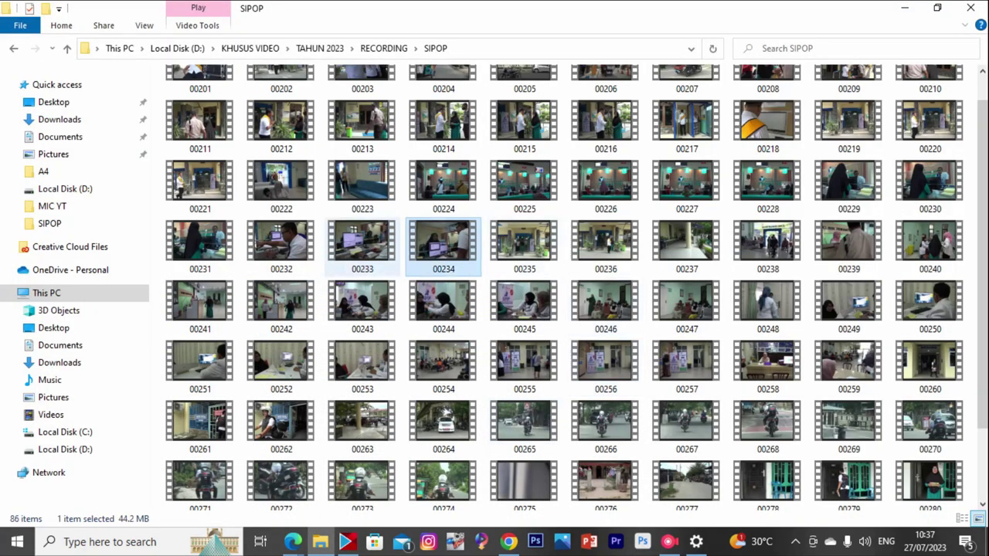
click(362, 246)
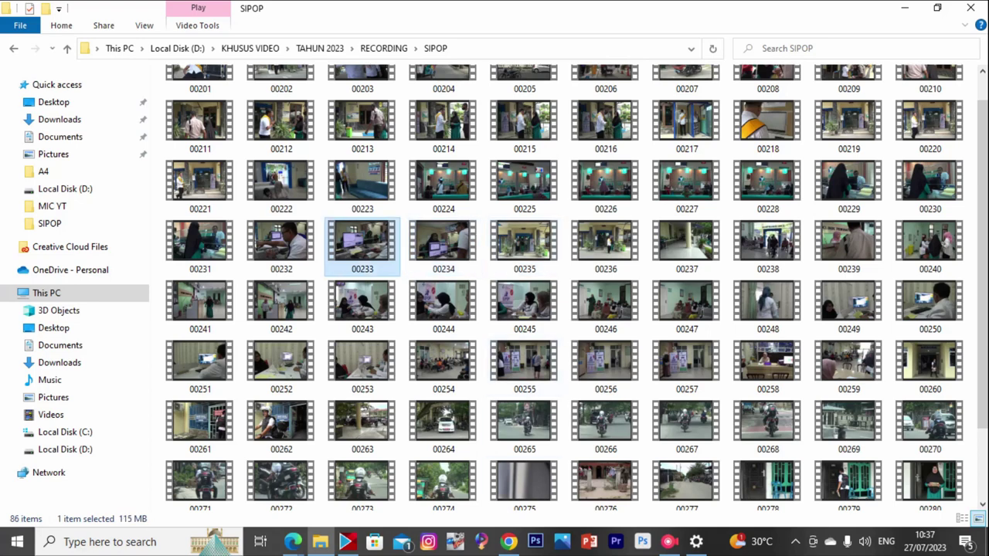
click(347, 541)
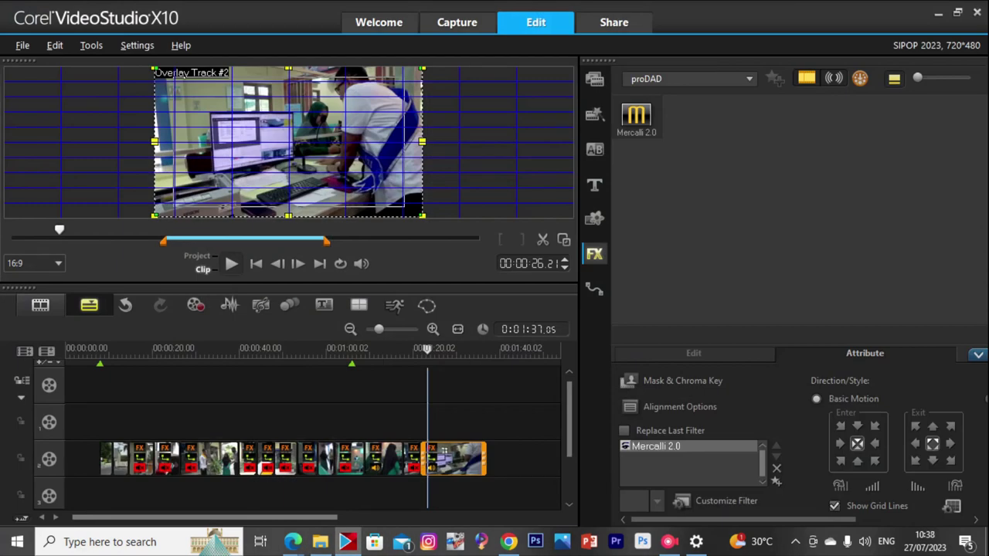
Play the project from before the sped-up part of clip 00233 through to the end of the timeline.
click(419, 350)
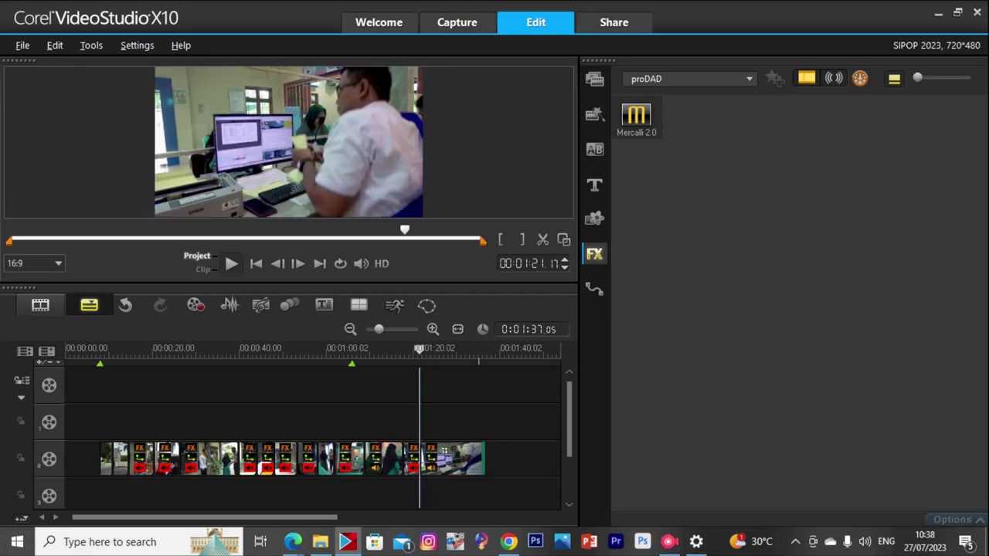
drag(419, 350, 417, 350)
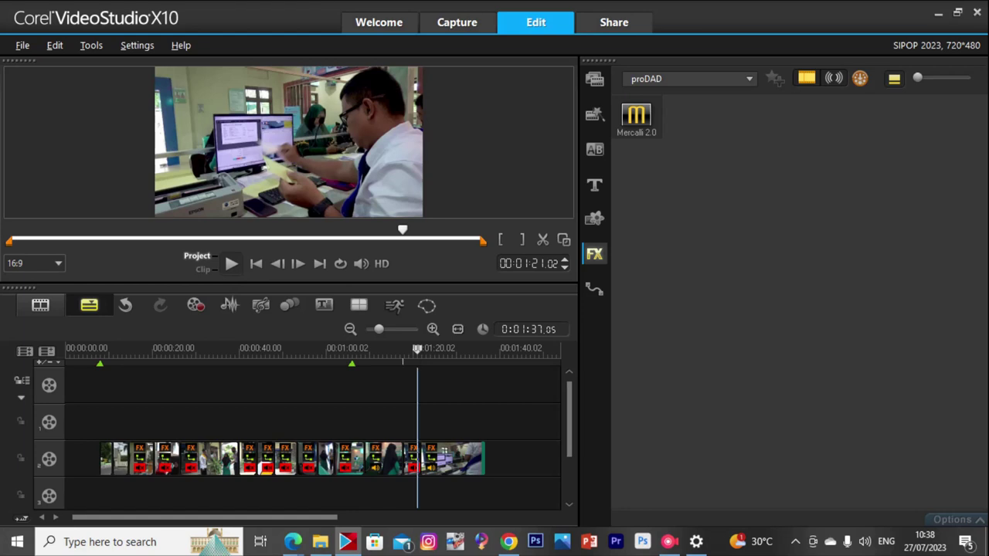
click(400, 354)
key(space)
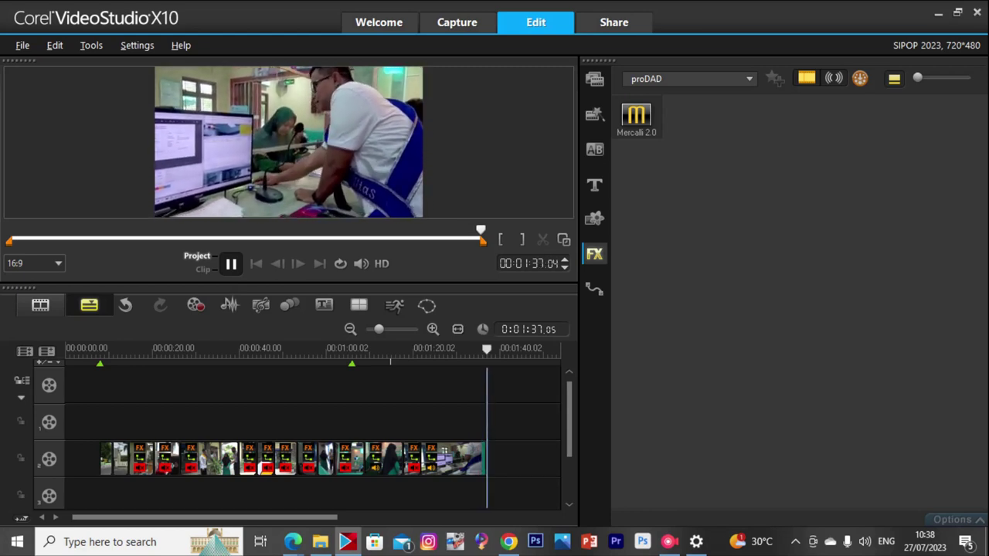
Switch to the SIPOP recordings folder and preview recording 00234 in the video player, closing the player when done.
click(320, 541)
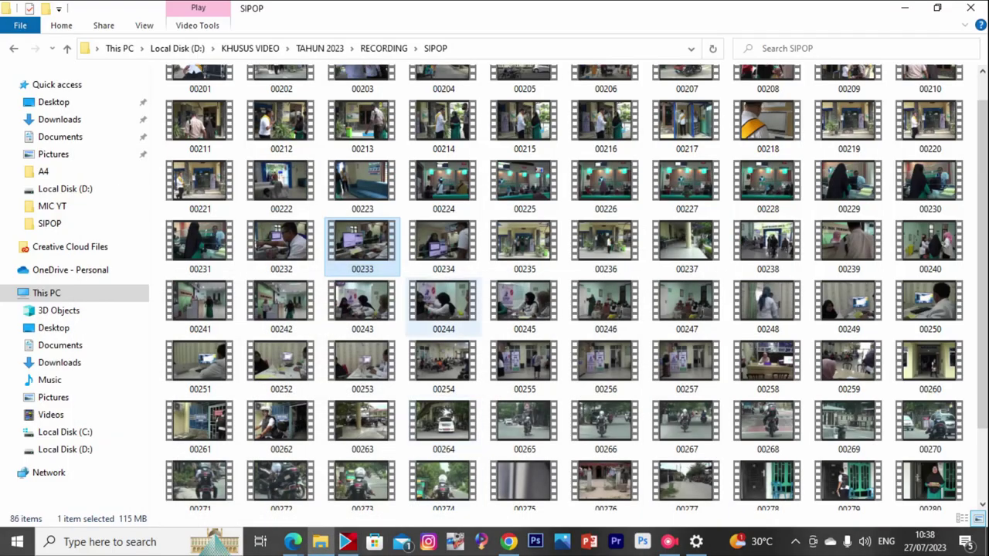
click(444, 251)
key(Return)
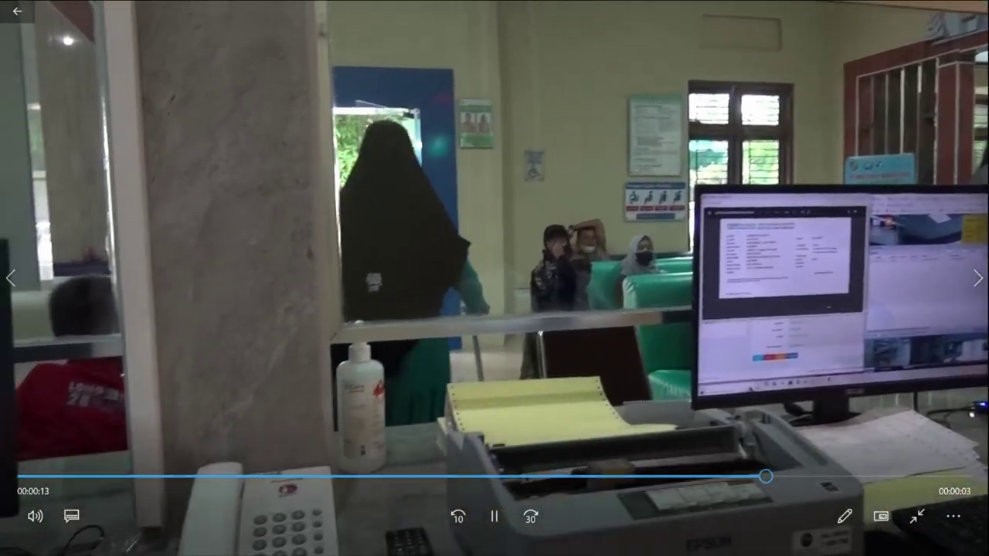
key(Escape)
click(972, 11)
Add recording 00234 to the overlay track directly behind clip 00233 and fit it to the screen.
drag(446, 242, 533, 423)
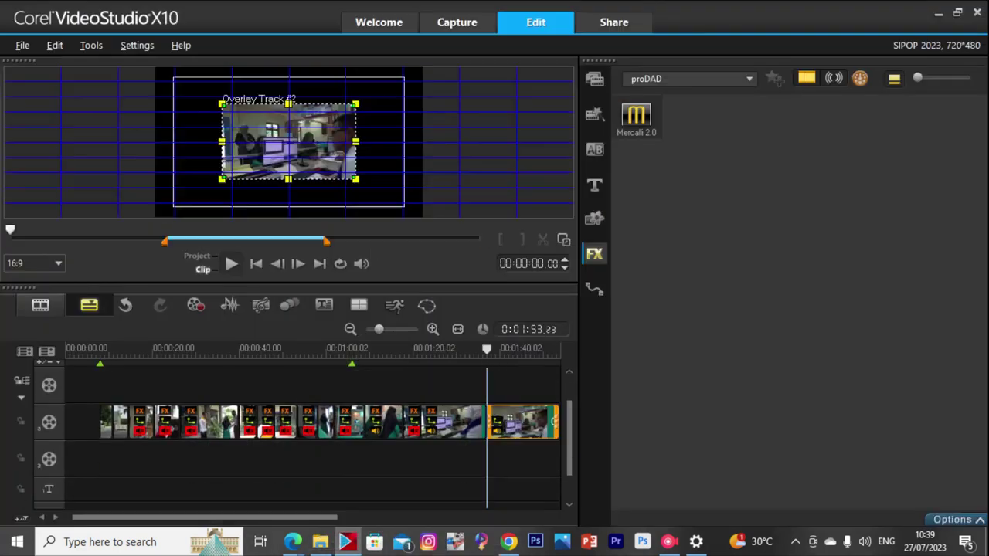
right_click(272, 140)
click(323, 283)
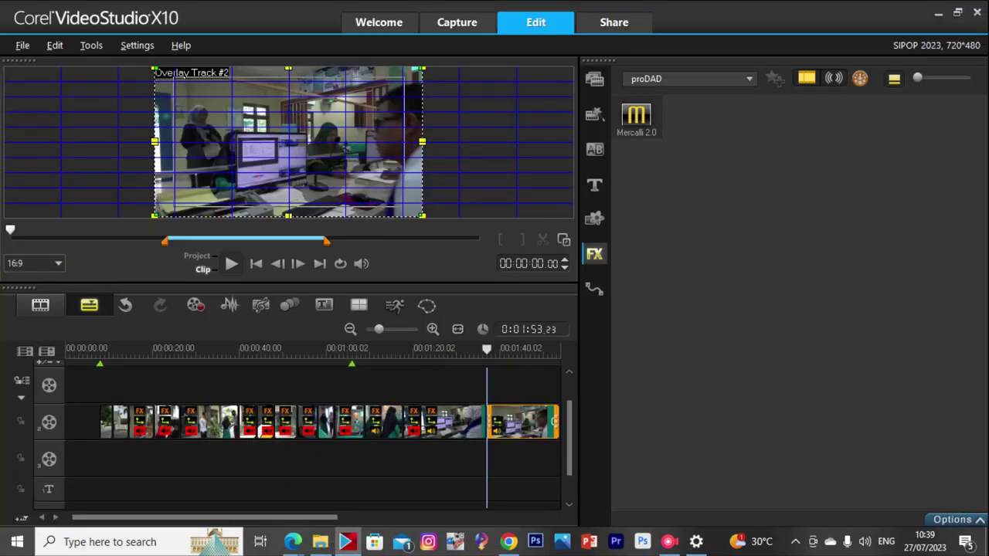
Play from the end of clip 00233 into clip 00234 to examine where its usable part should start.
click(485, 352)
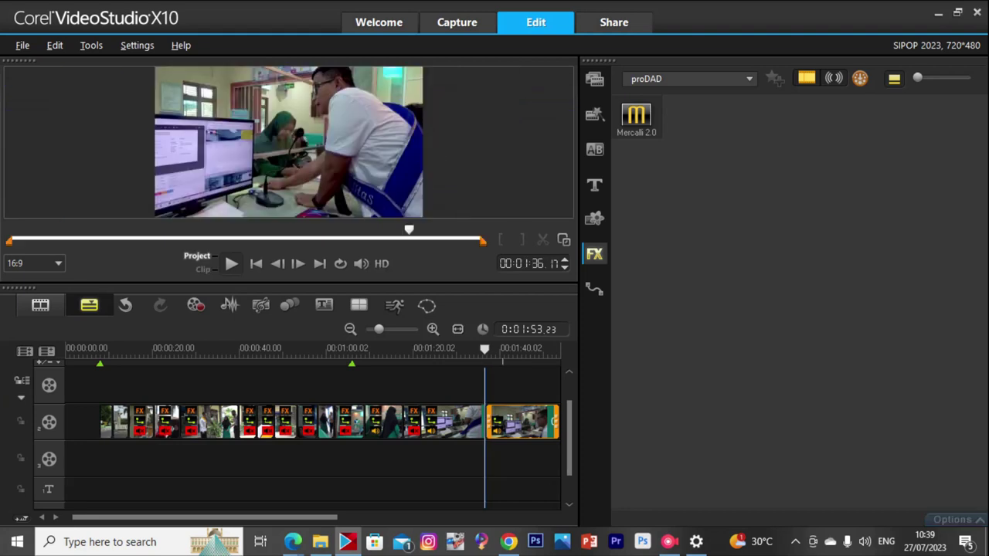
key(space)
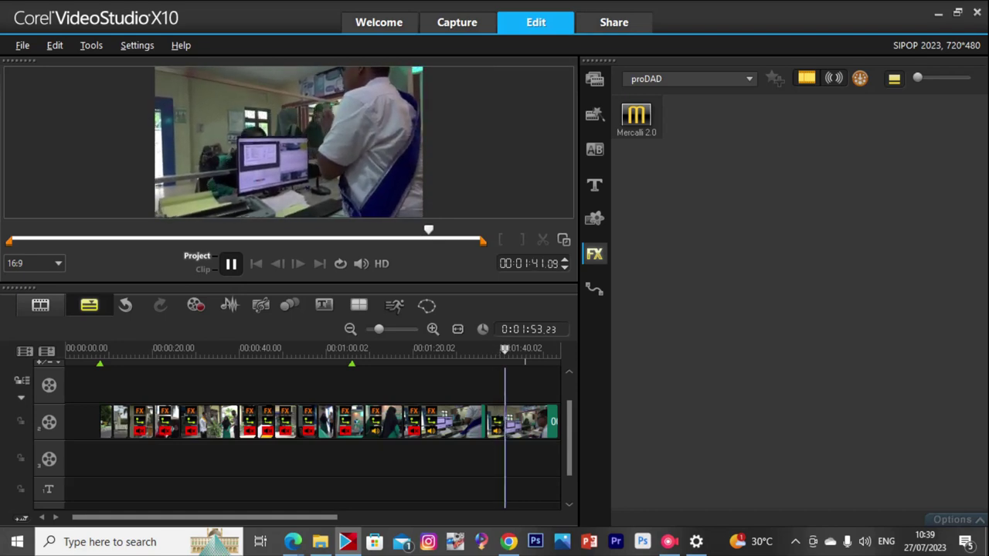
key(space)
mouse_move(504, 350)
mouse_down()
mouse_move(515, 350)
mouse_move(501, 350)
mouse_up()
key(Right)
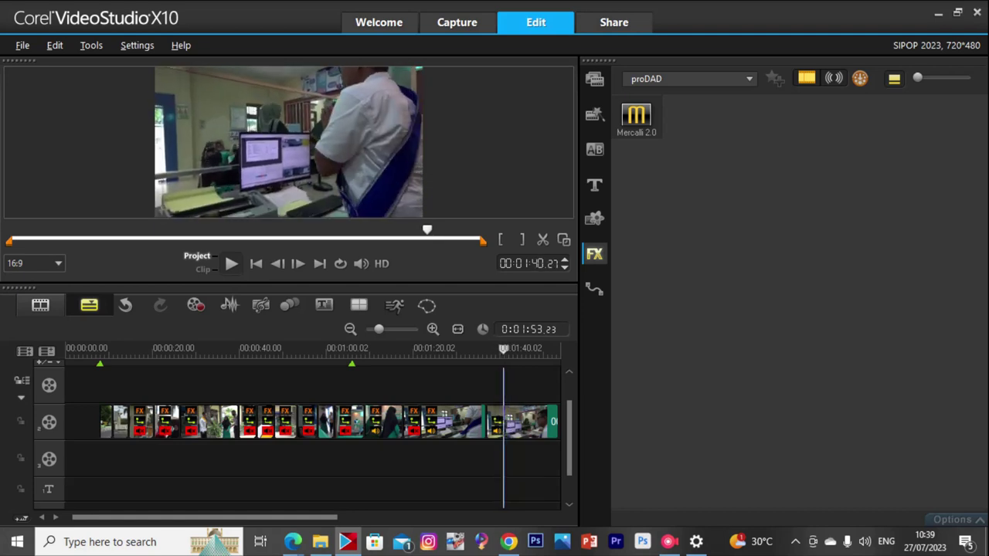
key(space)
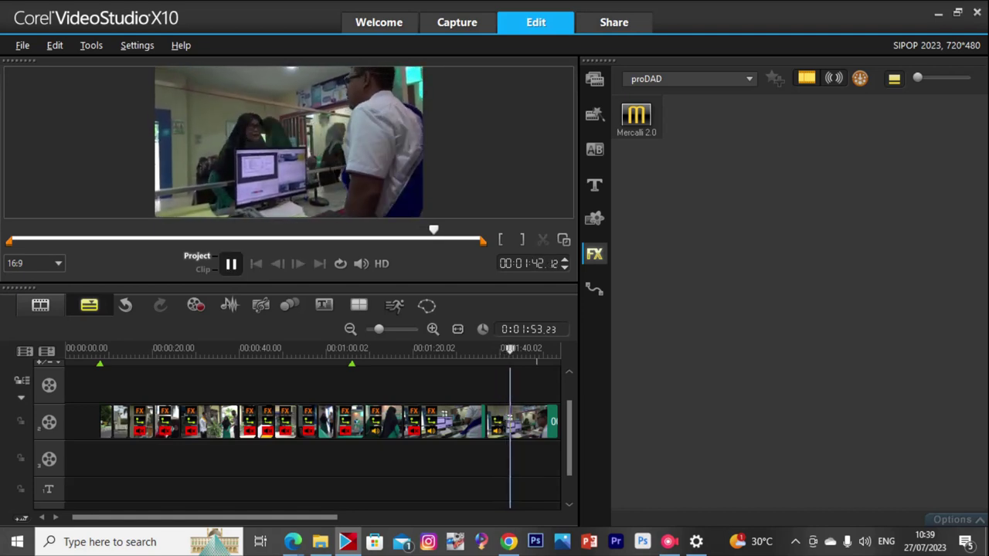
key(space)
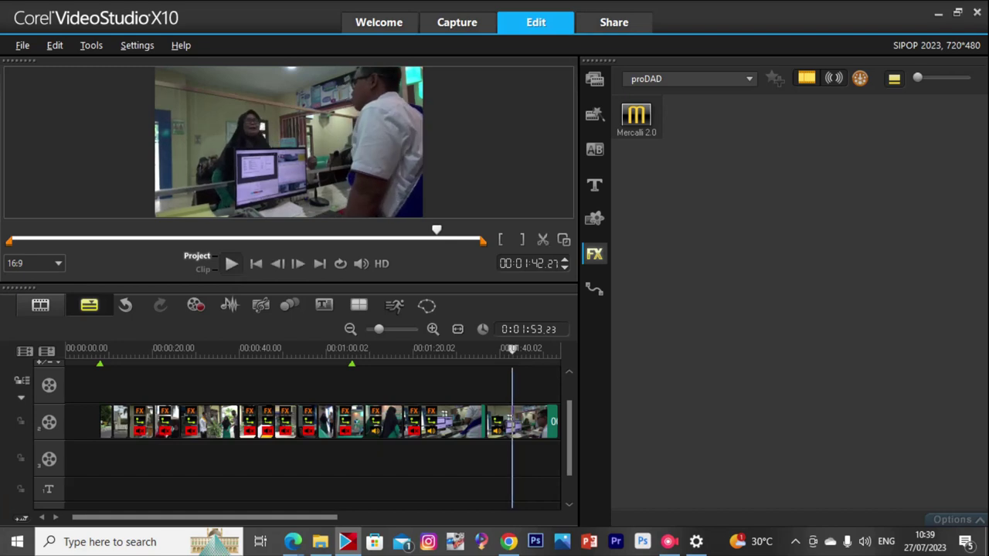
Split clip 00234 at 00:01:42.07, delete the piece before the cut and close the gap behind clip 00233.
key(Left)
key(Left)
key(Left)
key(Left)
key(Left)
key(Left)
key(Left)
key(Left)
key(Left)
key(Left)
key(Left)
key(Left)
key(Left)
key(Left)
key(Left)
key(Left)
key(Left)
key(Left)
key(Left)
key(Left)
key(Left)
key(Left)
key(Left)
key(Left)
key(Left)
key(Left)
key(Left)
key(Left)
key(Left)
key(Left)
key(Left)
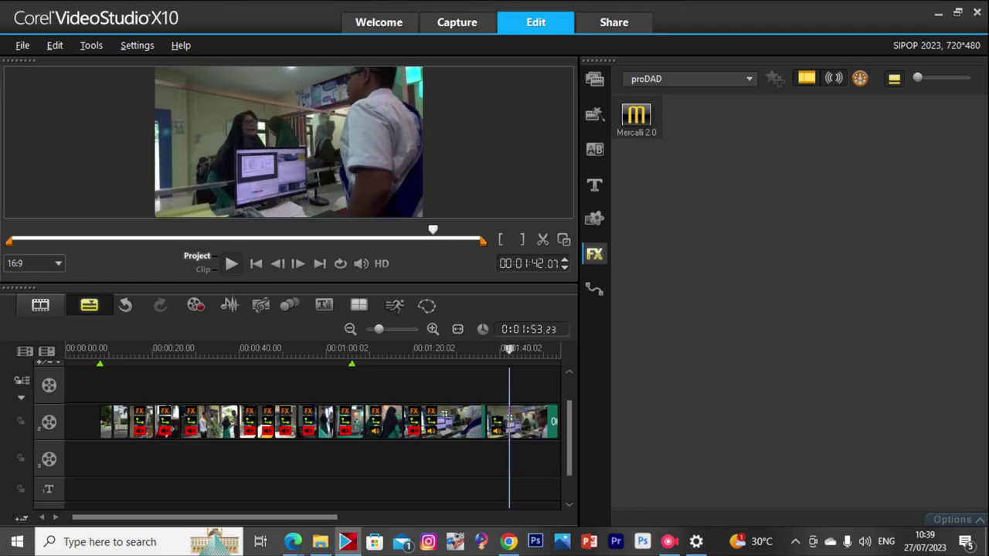
key(ctrl+i)
click(496, 422)
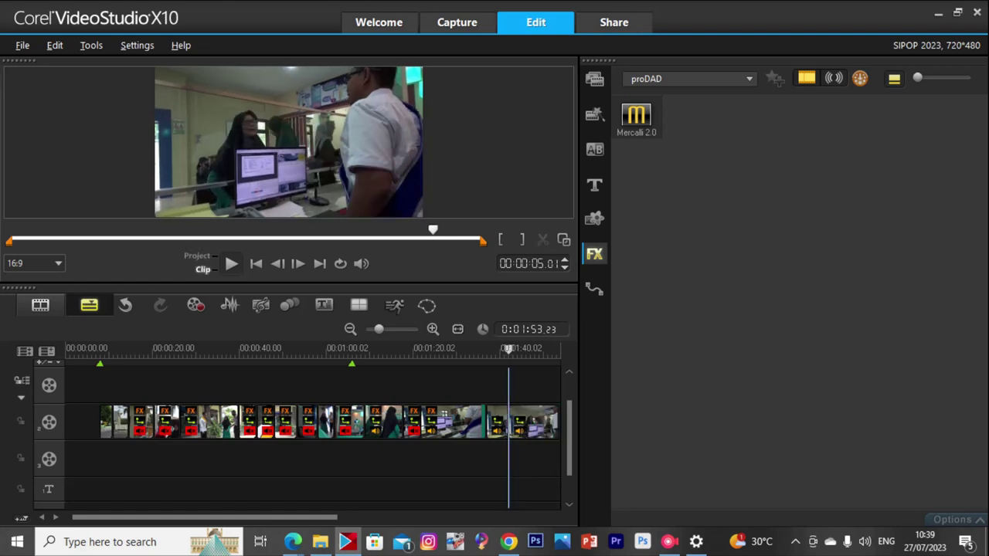
key(Delete)
drag(533, 424, 511, 425)
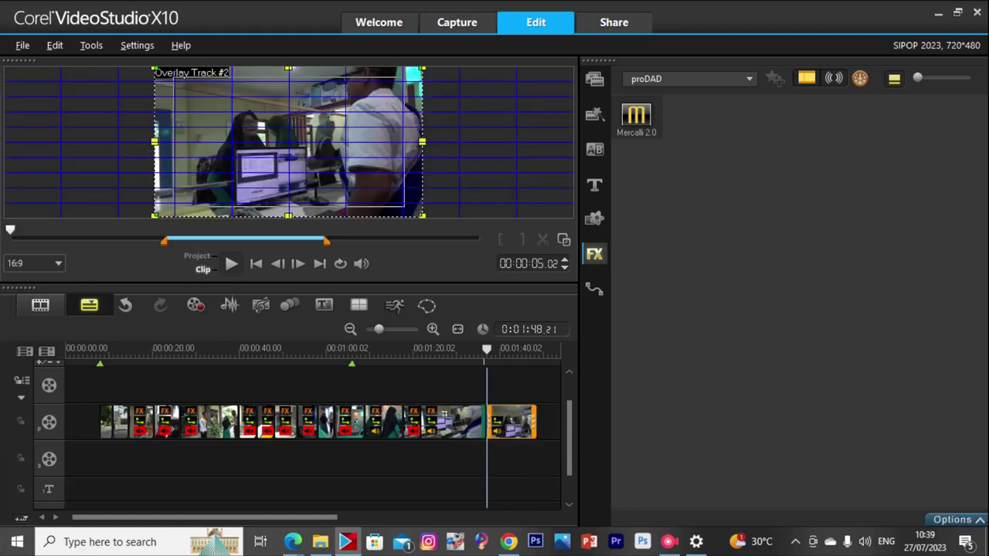
Play the shortened clip 00234 from its start to examine where it should end.
click(484, 350)
key(space)
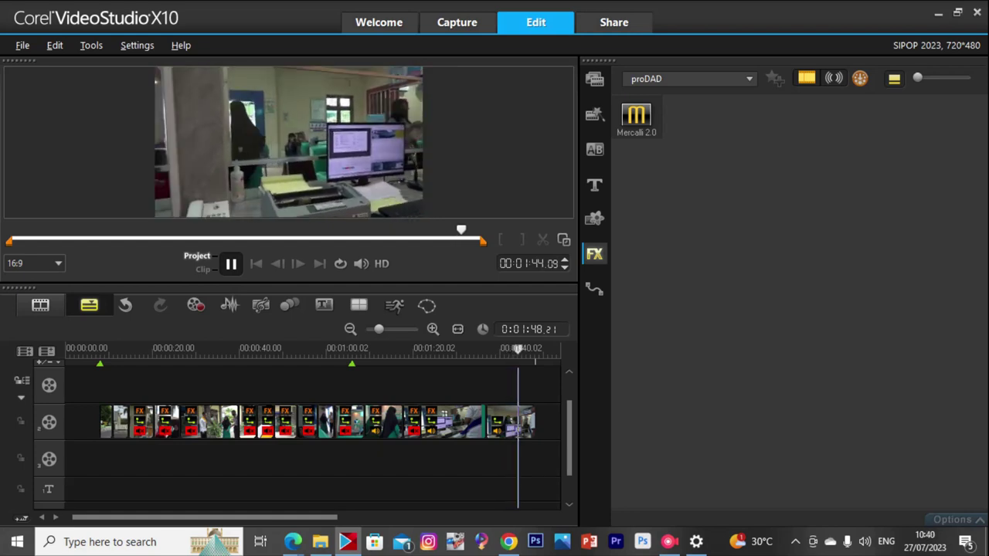
click(485, 350)
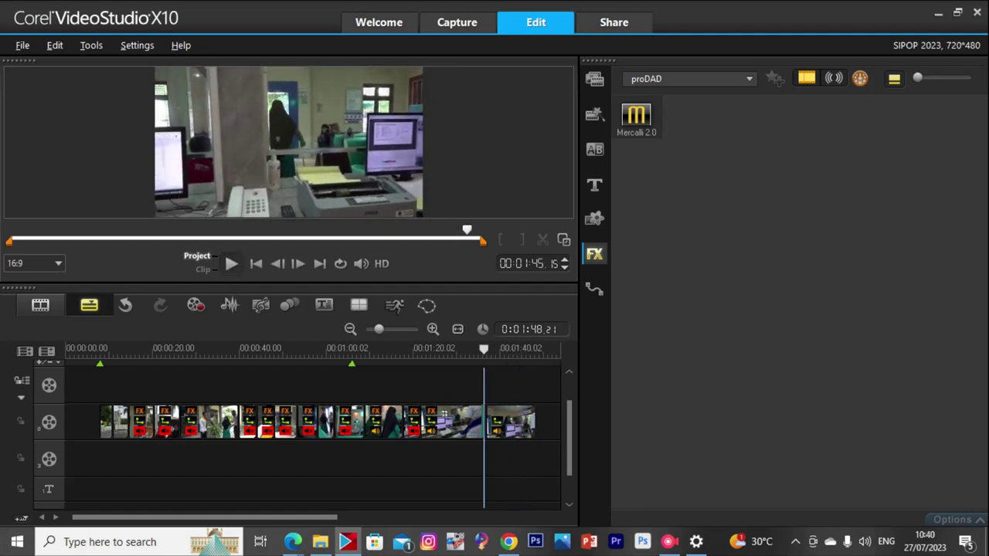
key(space)
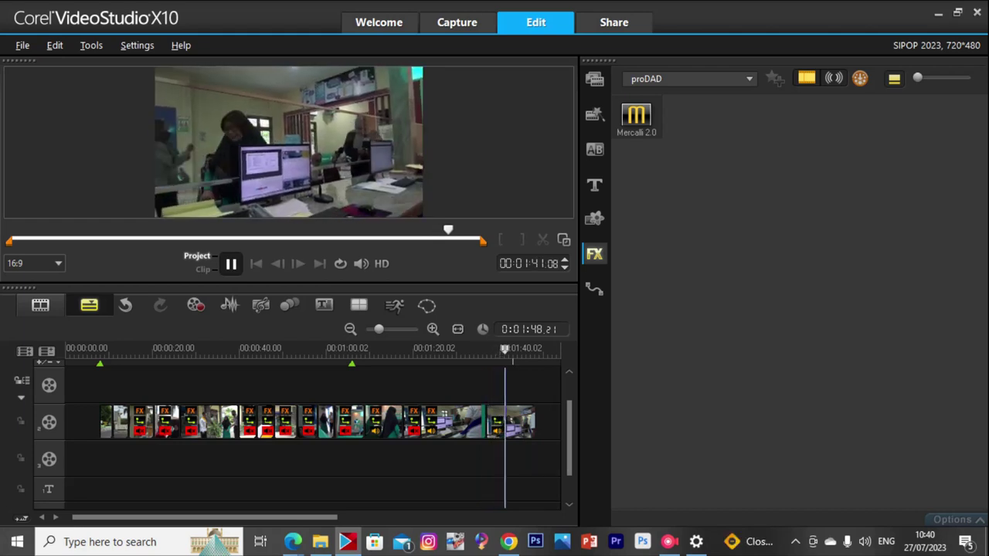
key(space)
key(space)
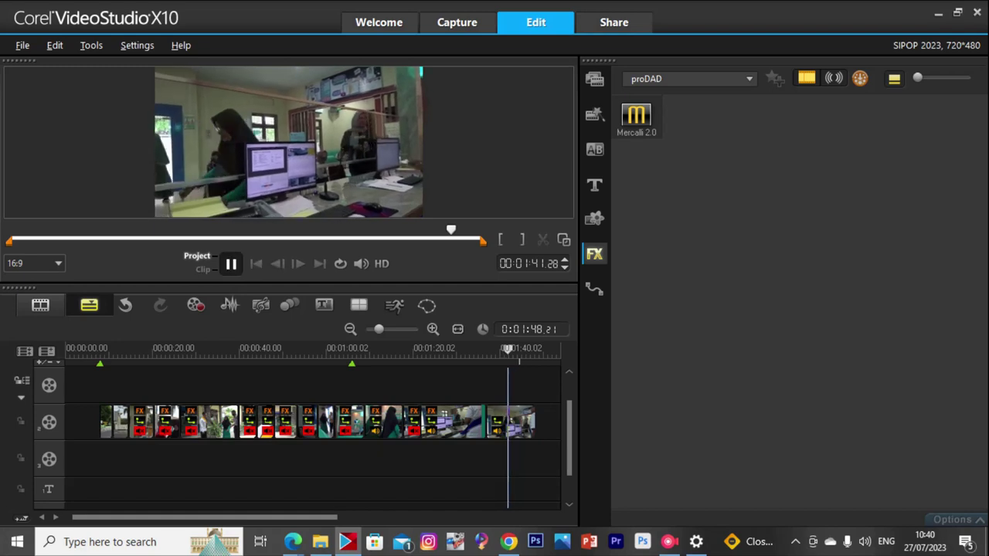
key(space)
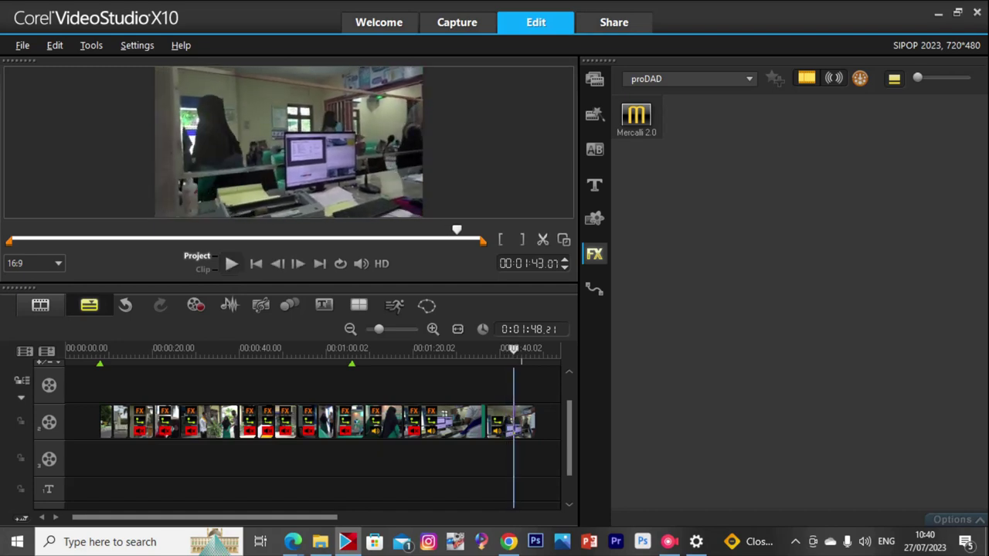
Split clip 00234 at 00:01:43.07, delete the piece after the cut and mute the remaining part.
key(ctrl+i)
click(524, 422)
key(Delete)
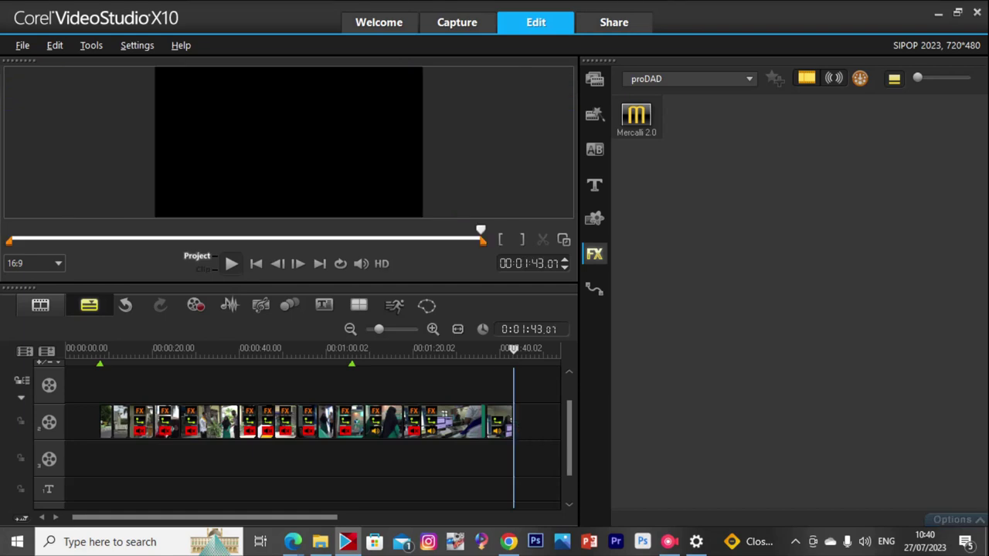
right_click(503, 423)
click(540, 277)
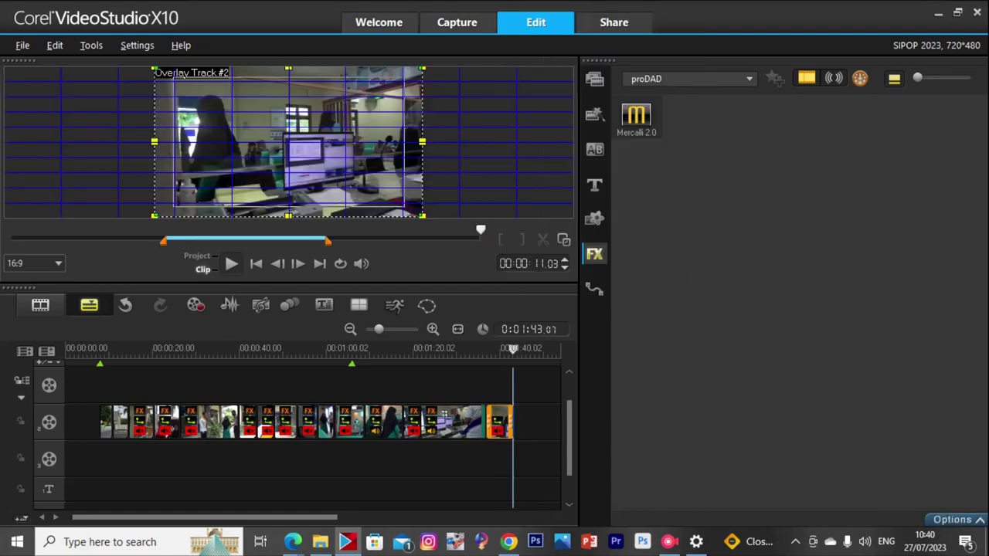
Check clip 00233's color correction and start matching clip 00234 with saturation 4, brightness 2 and contrast 12.
double_click(458, 422)
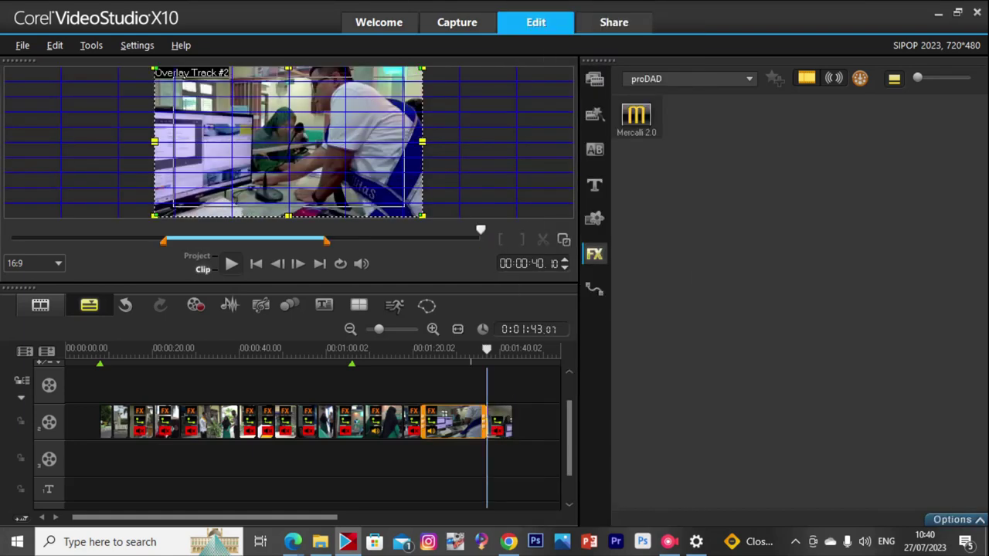
click(694, 353)
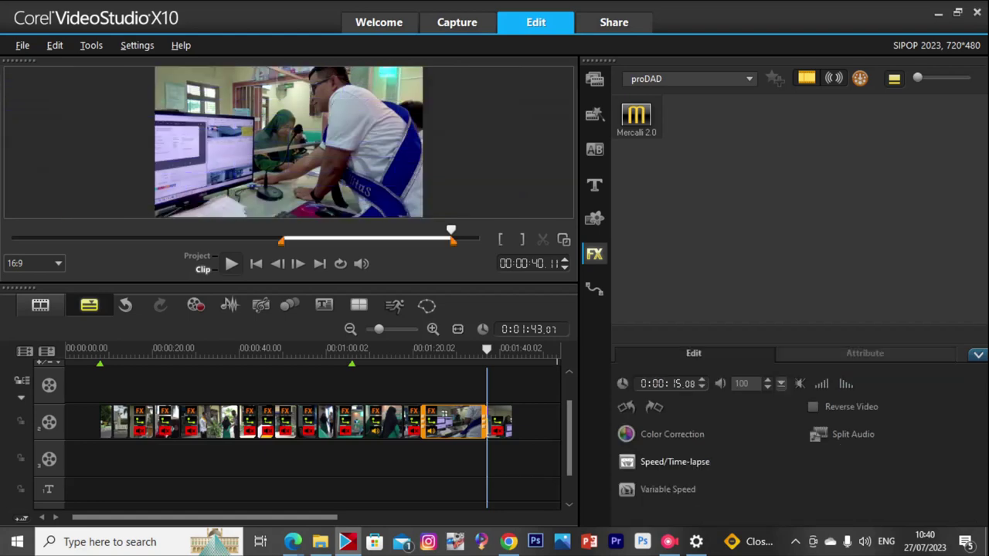
click(671, 434)
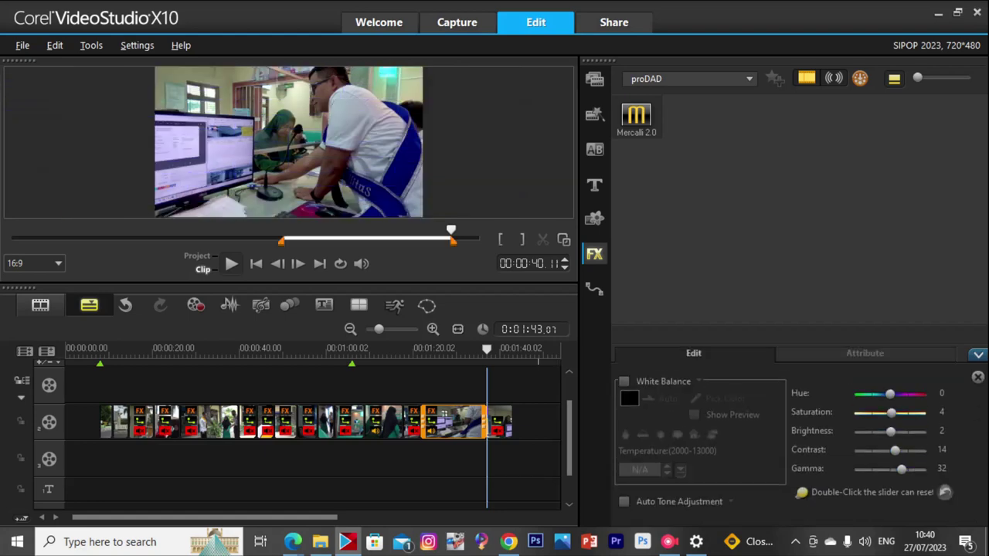
click(502, 422)
click(668, 434)
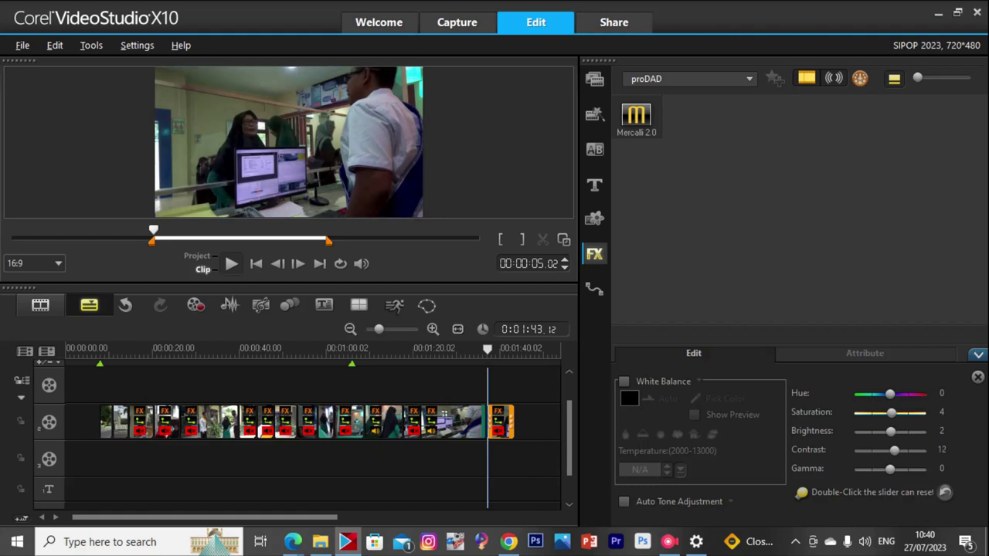
Compare clip 00233's color correction again and set clip 00234's contrast to 14 and gamma to 34.
click(457, 422)
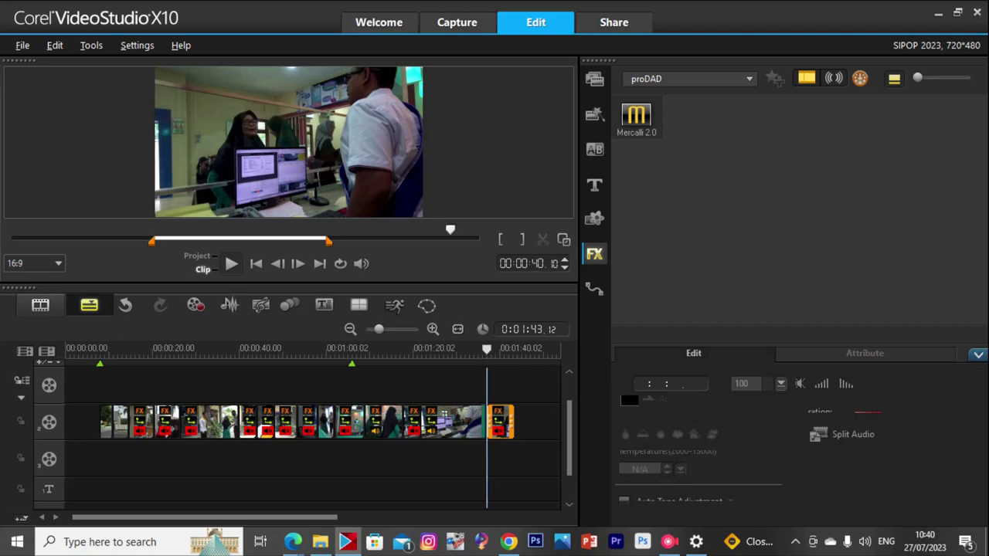
click(669, 434)
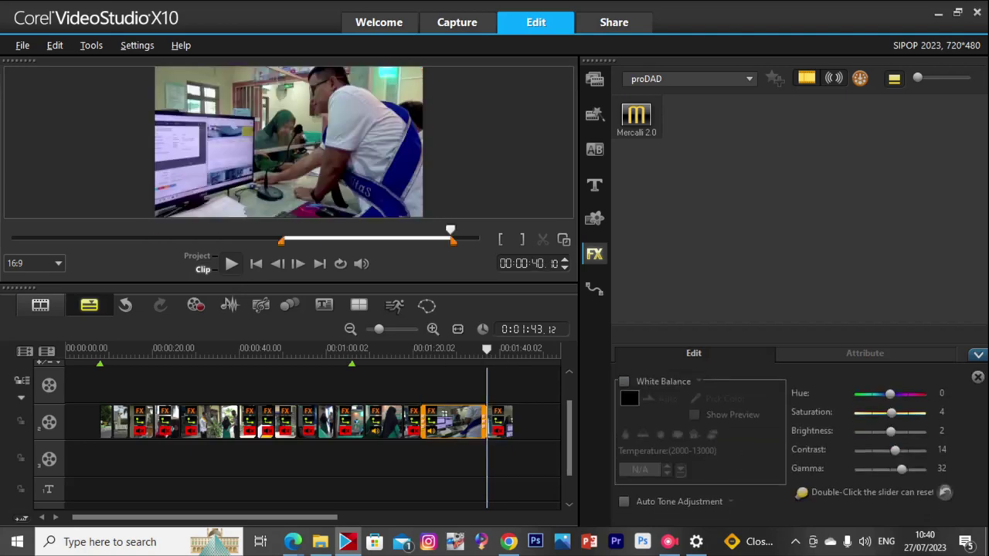
click(500, 422)
click(669, 434)
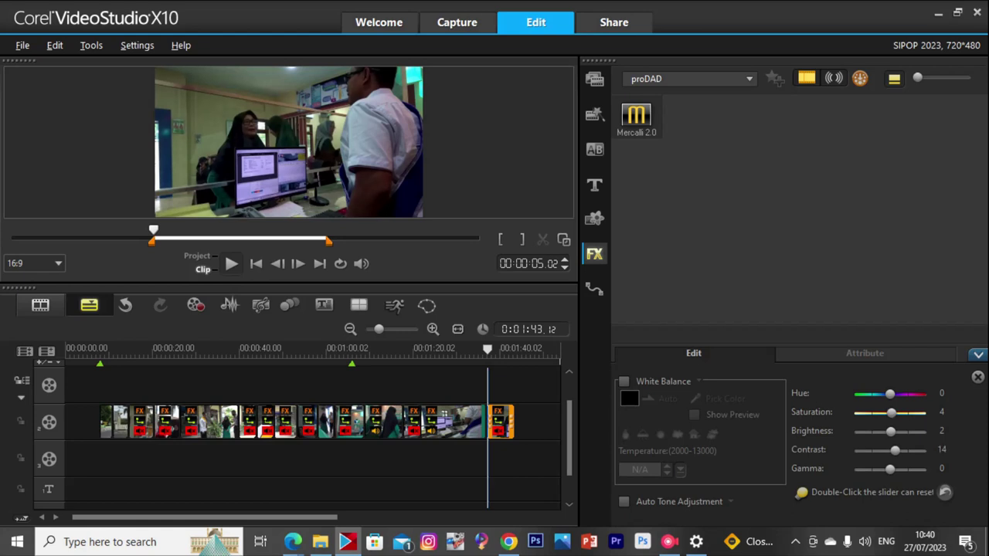
drag(895, 469, 903, 469)
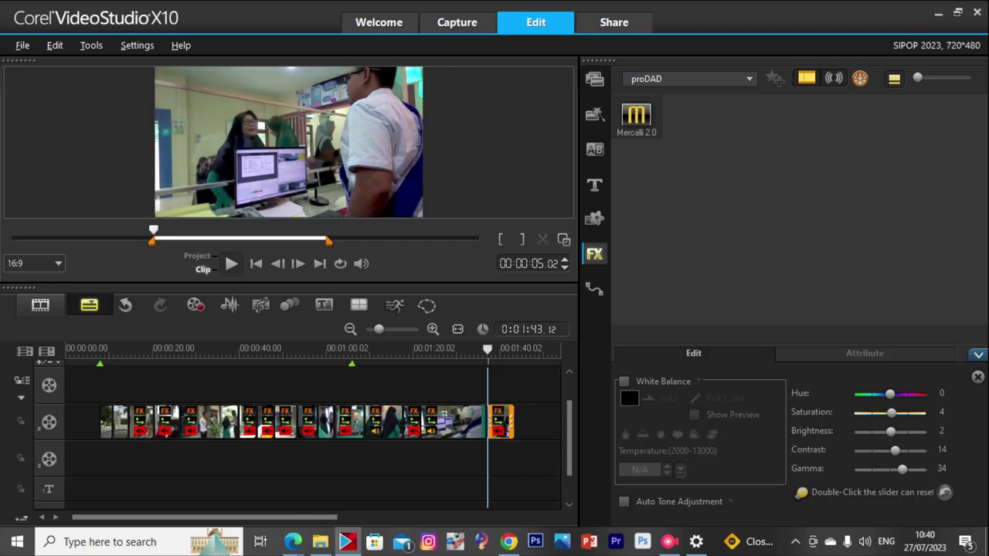
Play from the end of clip 00233 through the corrected clip 00234, and delete clip 00234 from the overlay track.
mouse_move(499, 422)
mouse_down()
mouse_move(519, 421)
mouse_move(497, 421)
mouse_up()
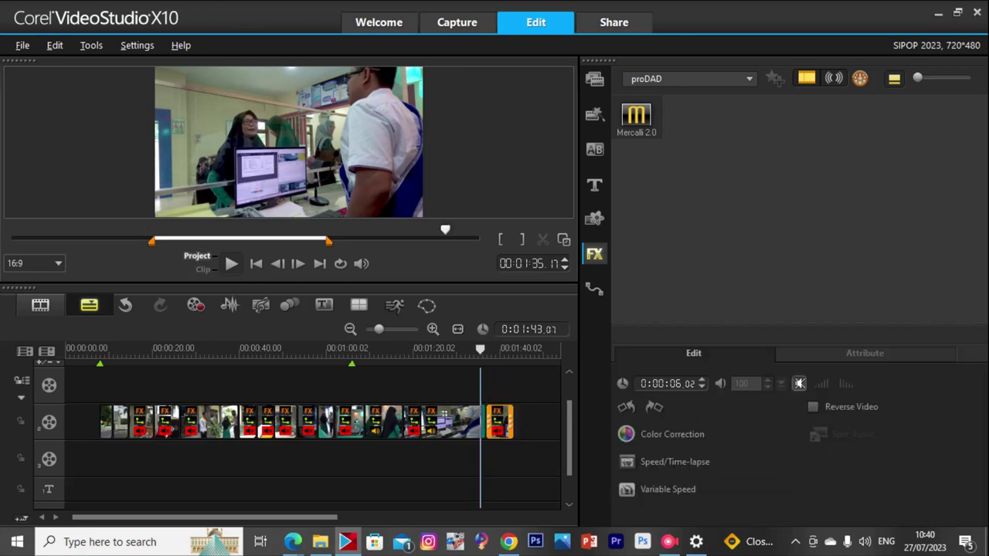
key(space)
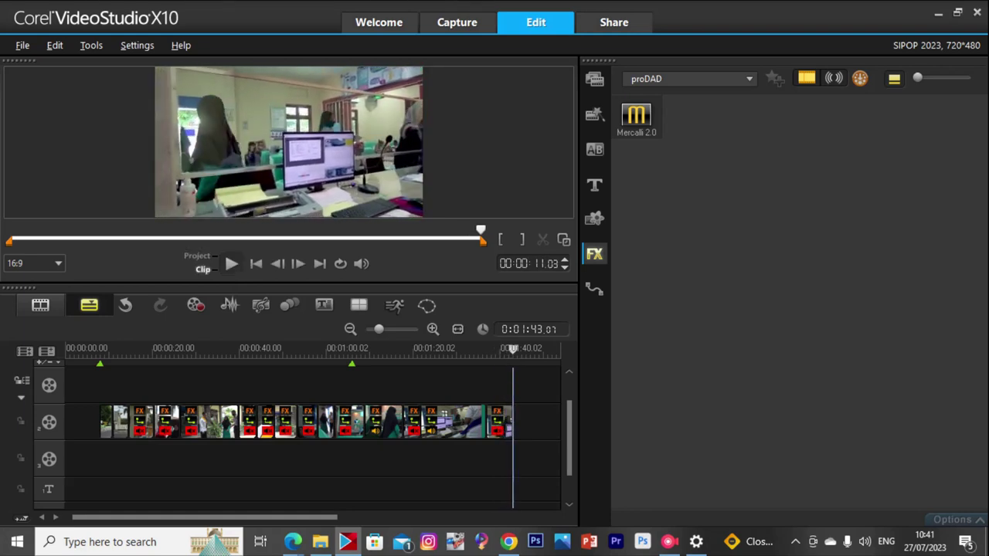
key(Delete)
Switch to the SIPOP recording folder in File Explorer and play recording 00236 to examine its content.
click(320, 542)
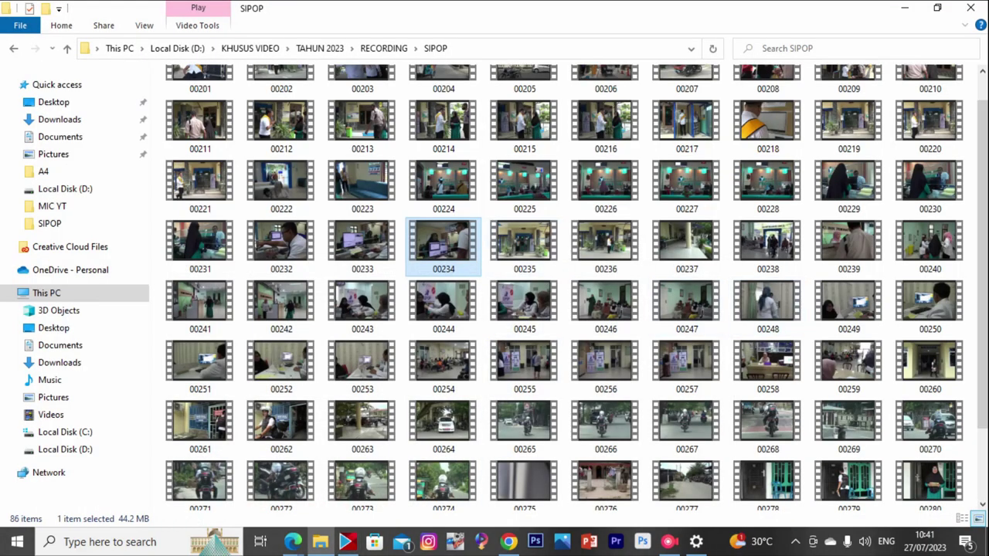
click(524, 245)
double_click(606, 245)
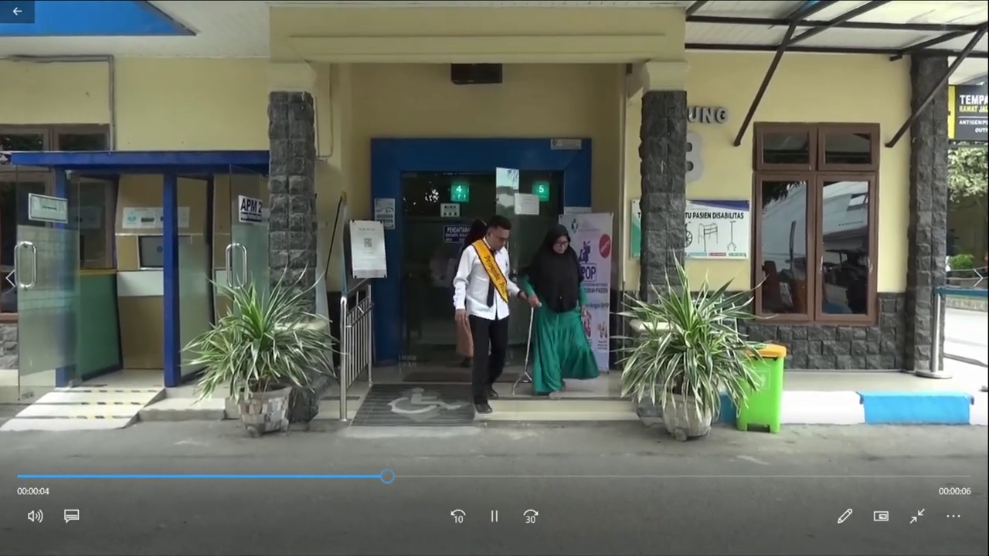
key(Escape)
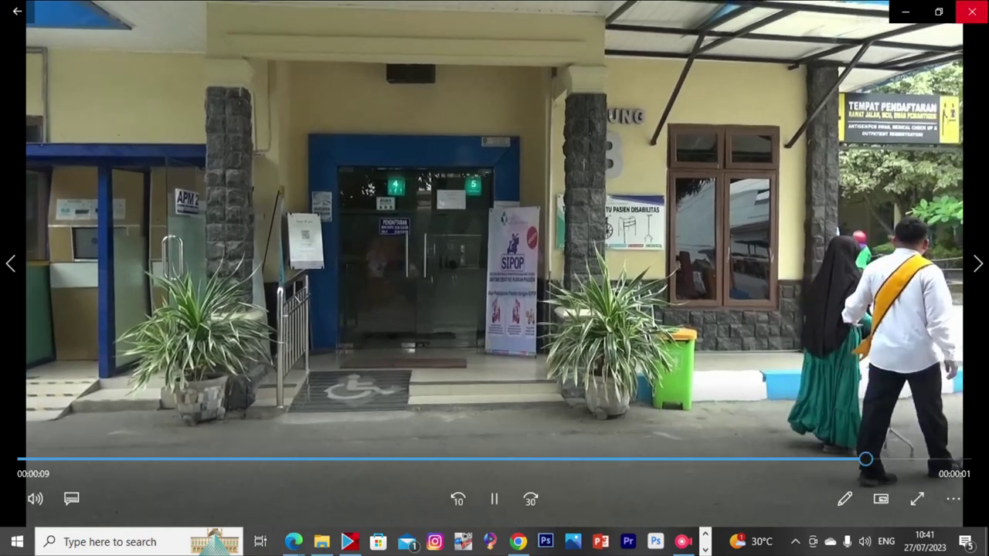
click(970, 9)
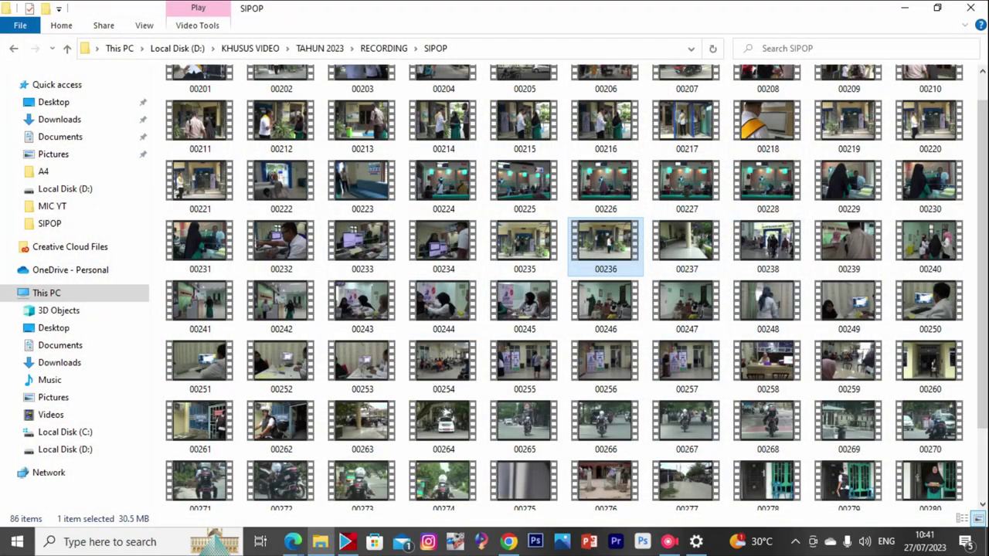
Add recording 00236 at full-screen size directly behind clip 00233 on overlay track 2 and play across the join.
click(347, 542)
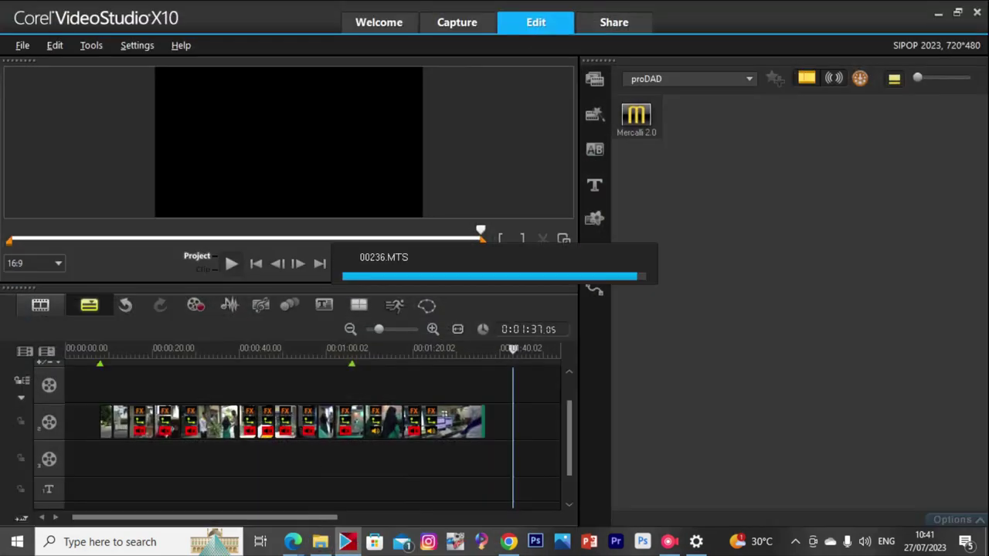
drag(347, 509, 511, 459)
right_click(300, 125)
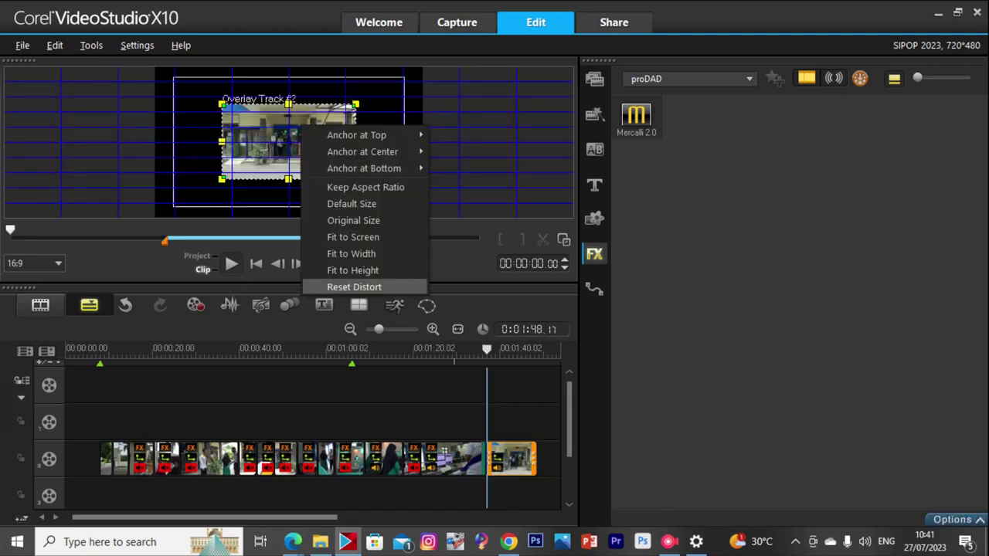
click(340, 284)
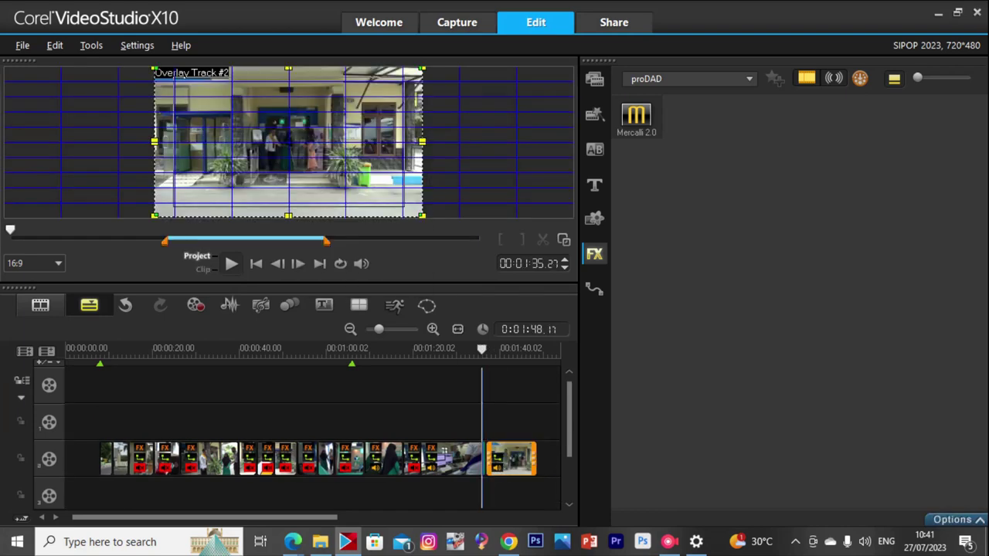
click(492, 352)
key(space)
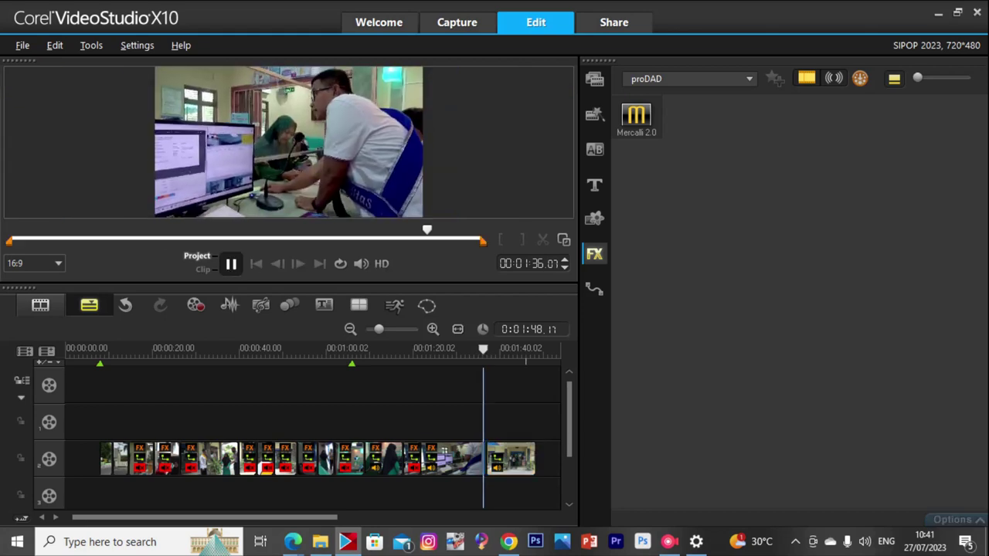
Open a new File Explorer window and search Local Disk (D:) for SIPOP.
click(319, 541)
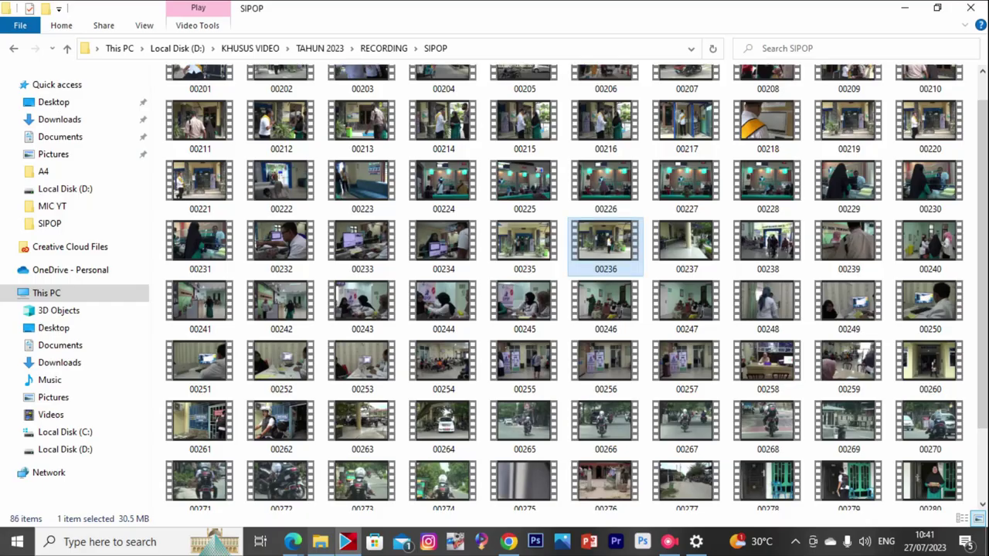
key(super+e)
click(65, 450)
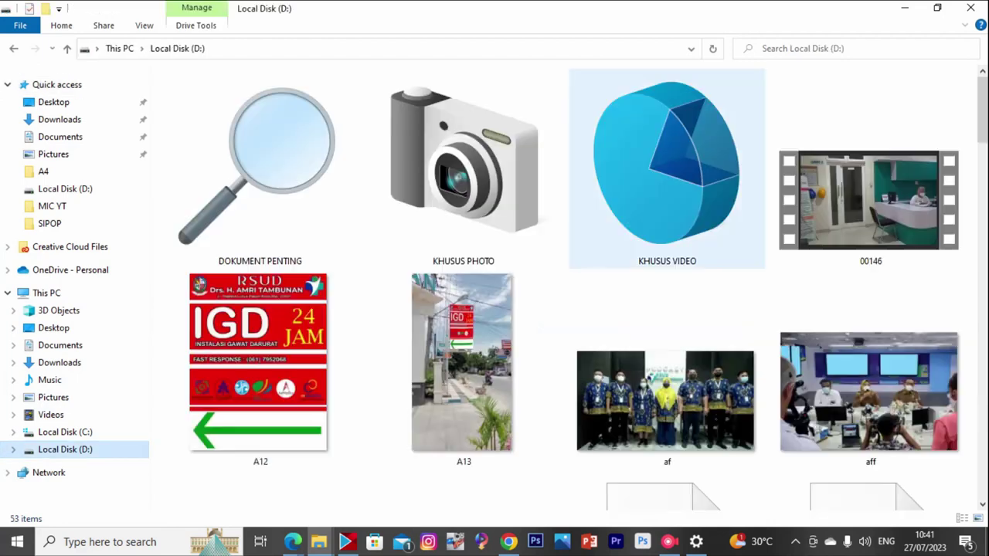
click(819, 49)
text(SIPOP)
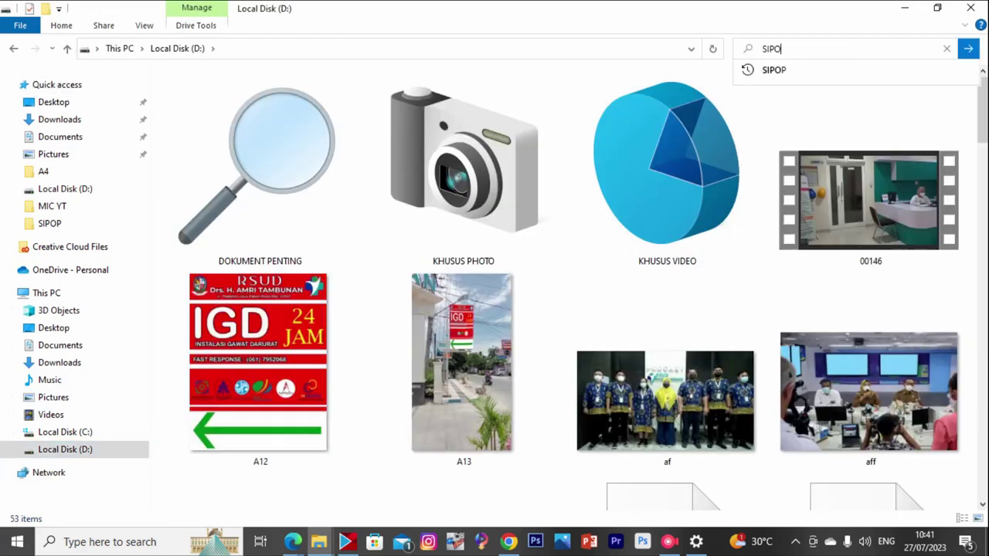
key(Return)
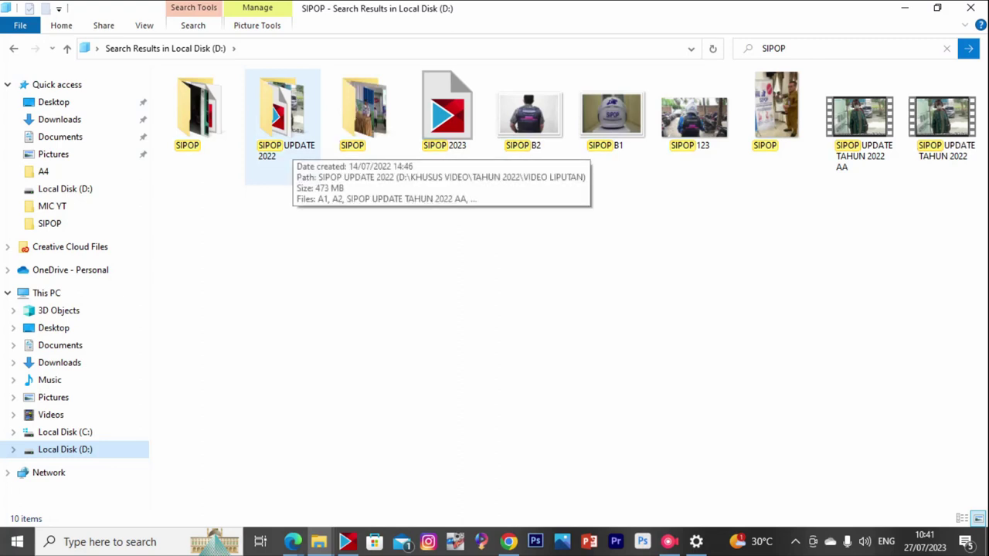
Look through the SIPOP UPDATE 2022 folder and the SIPOP folders in the search results for older recordings.
double_click(282, 116)
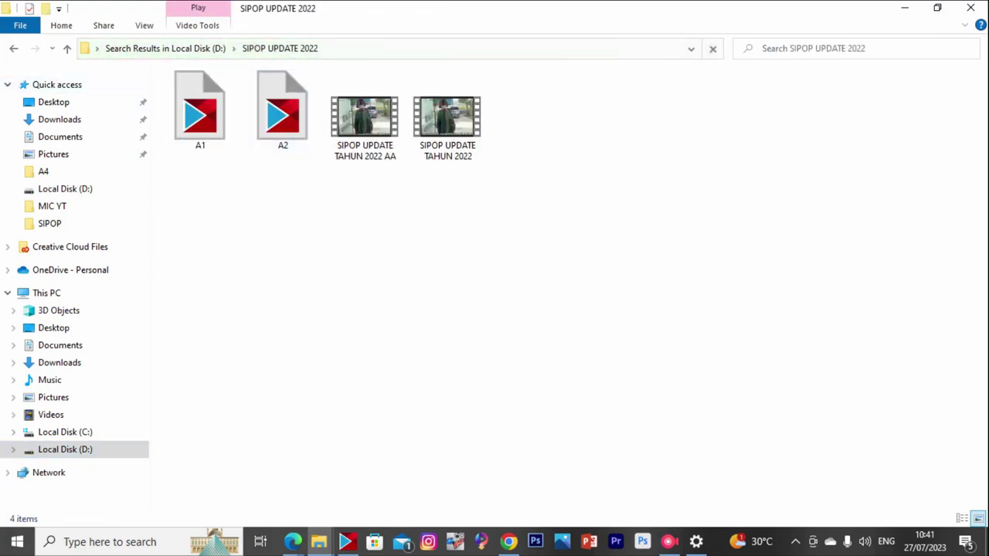
click(14, 48)
double_click(200, 116)
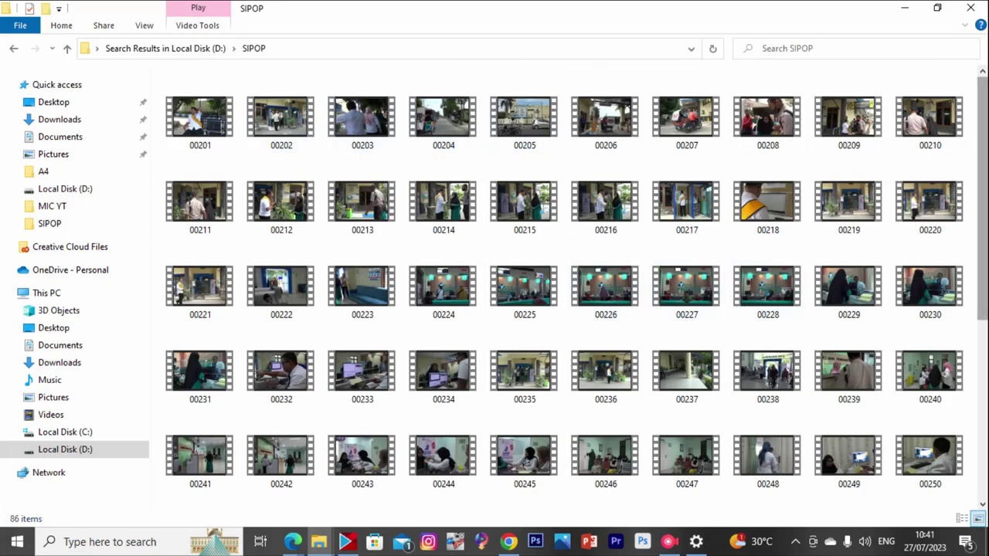
key(alt+Left)
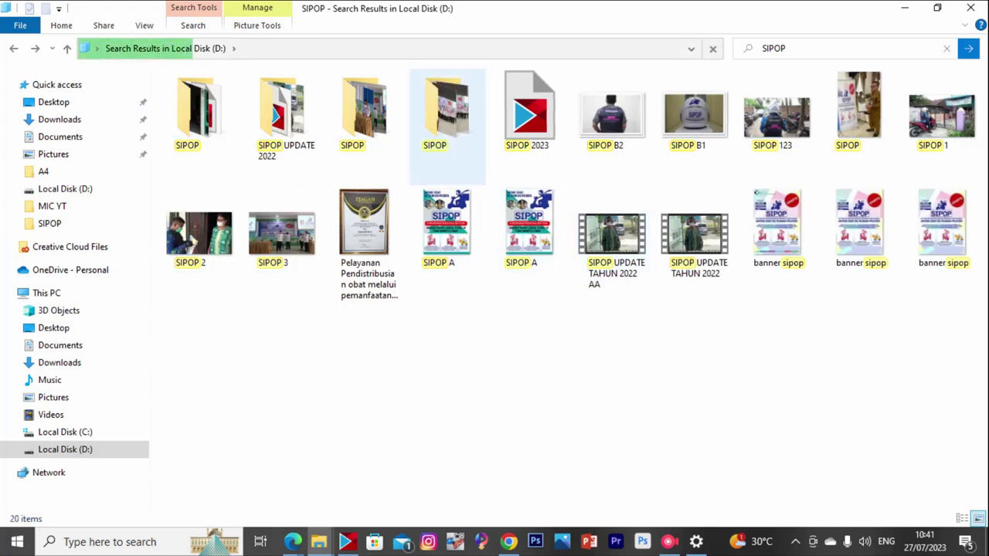
click(282, 124)
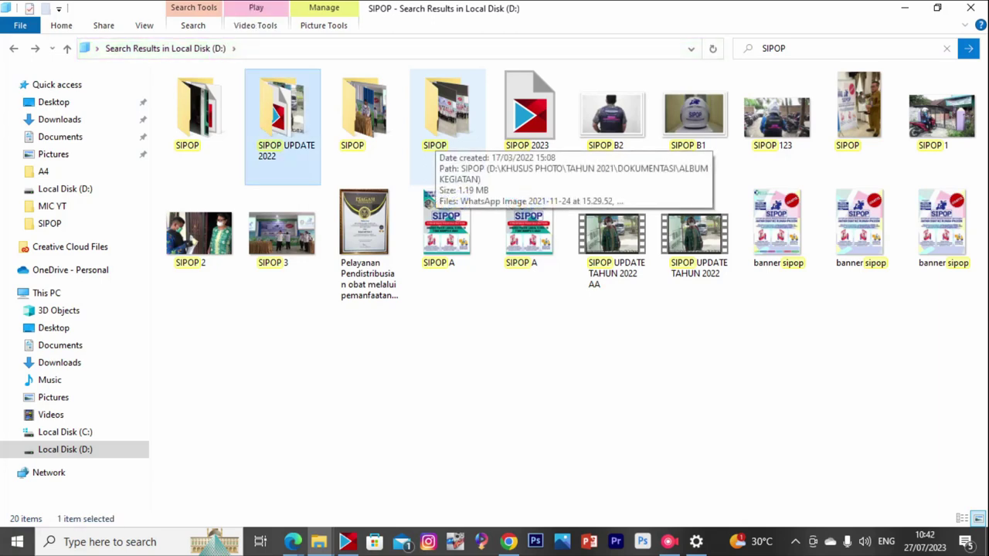
double_click(359, 116)
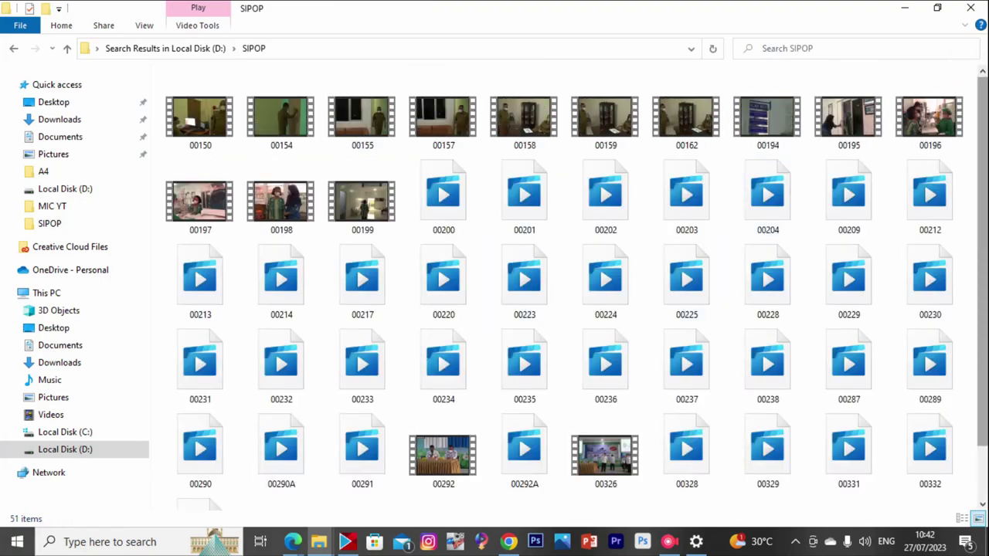
Play recordings 00290A and 00326 from the older SIPOP folder to examine their content.
scroll(533, 285, down, 2)
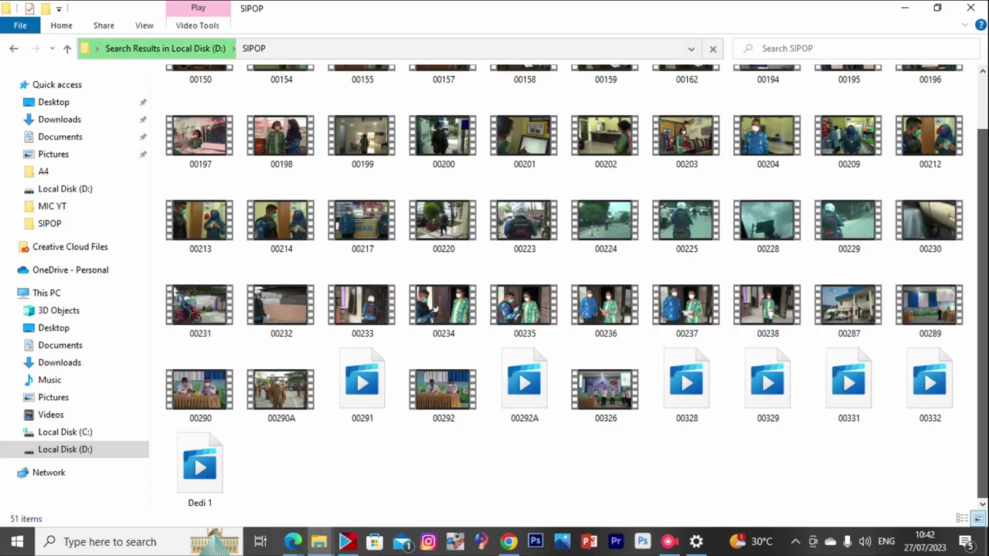
click(281, 388)
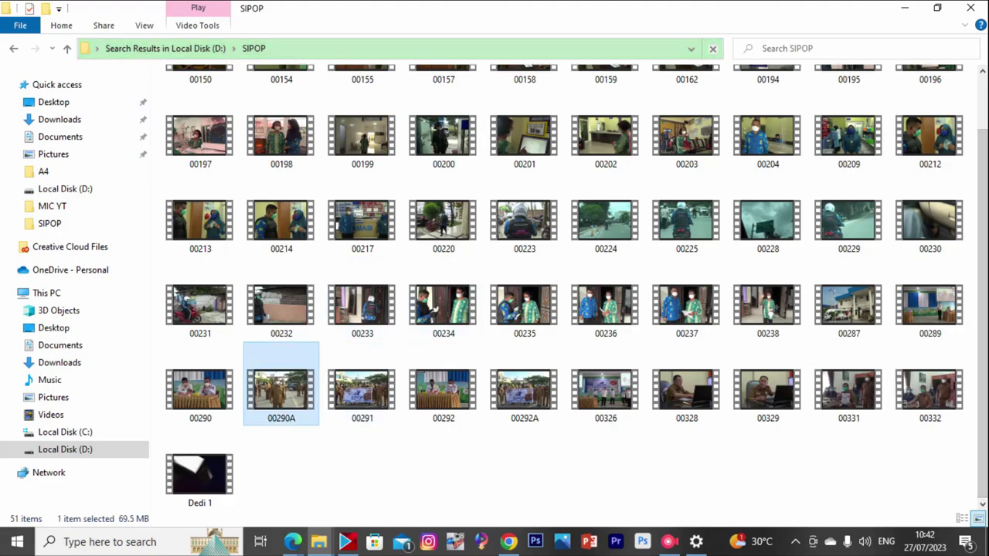
double_click(282, 389)
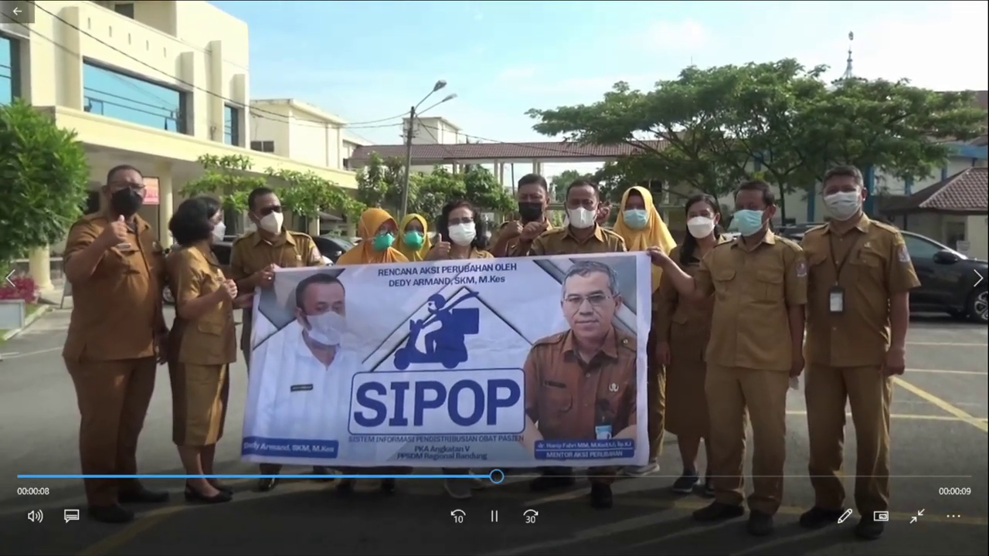
key(Escape)
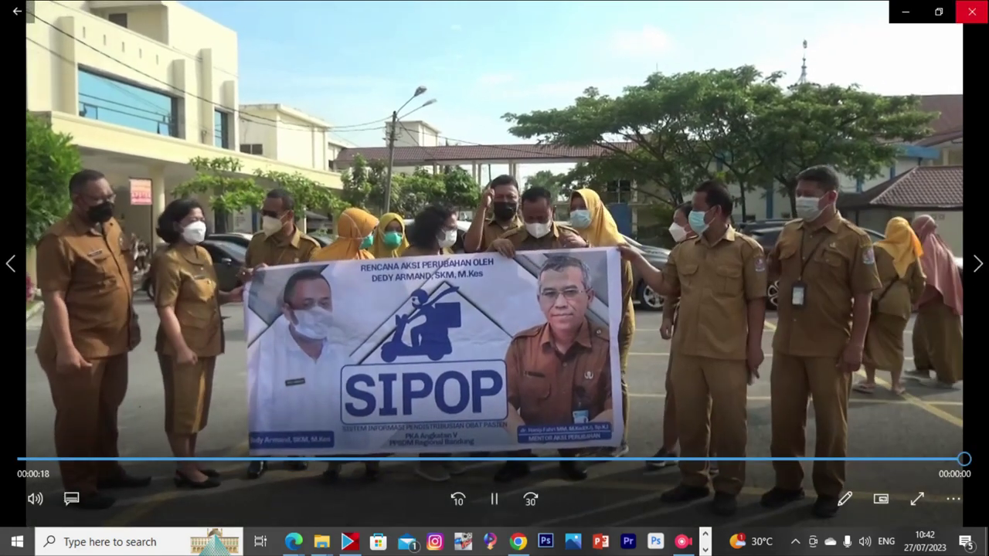
click(970, 11)
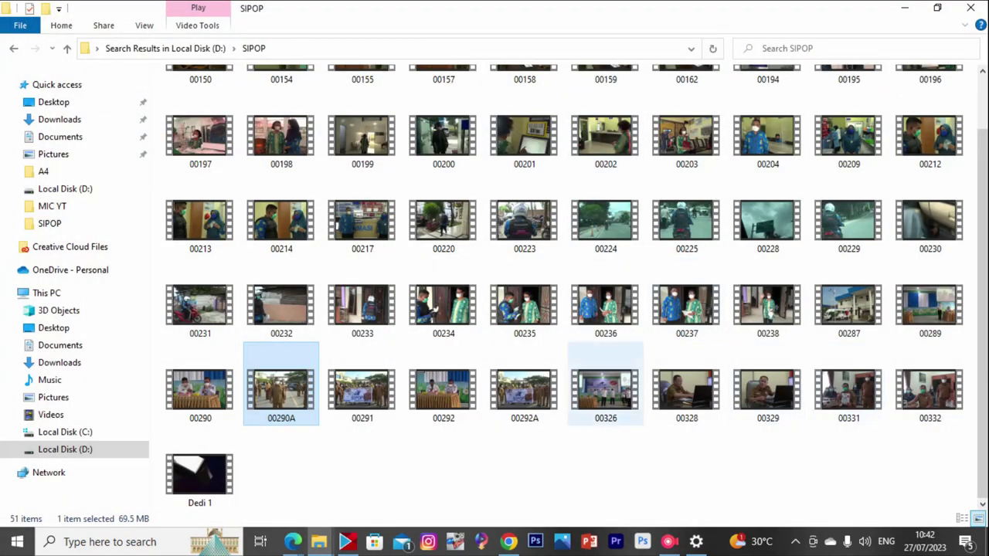
key(Return)
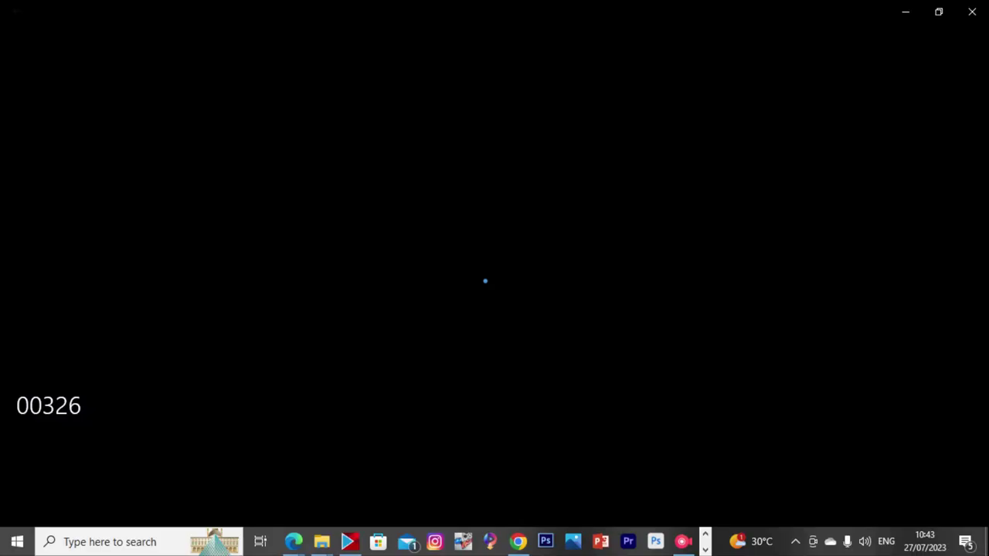
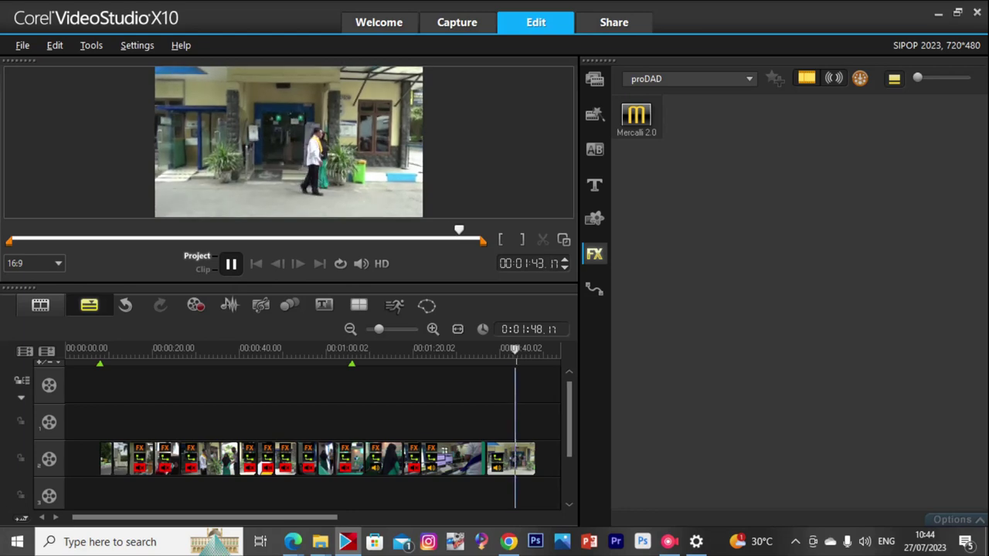
Play clip 00236 and cut off its end after 00:01:47.07 on overlay track 2.
key(space)
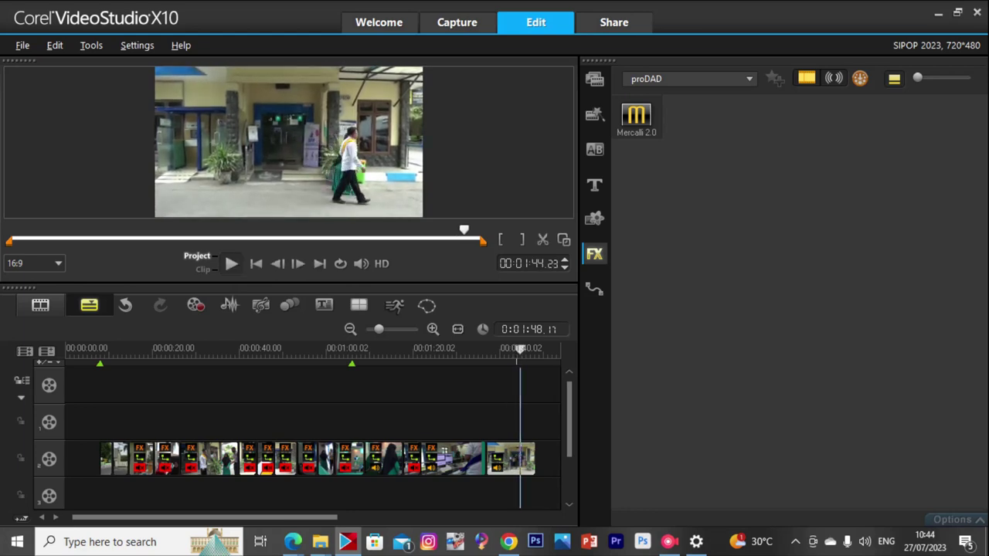
key(space)
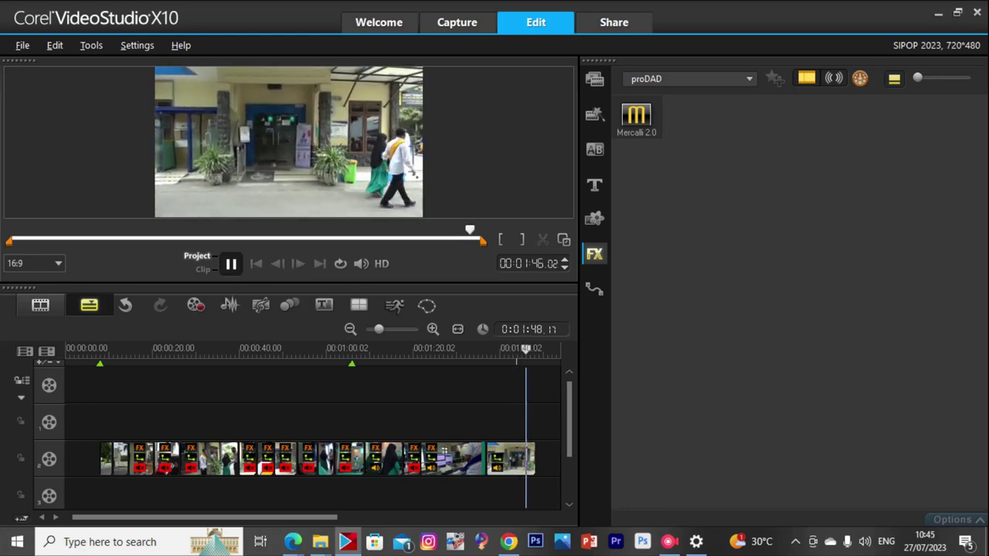
key(space)
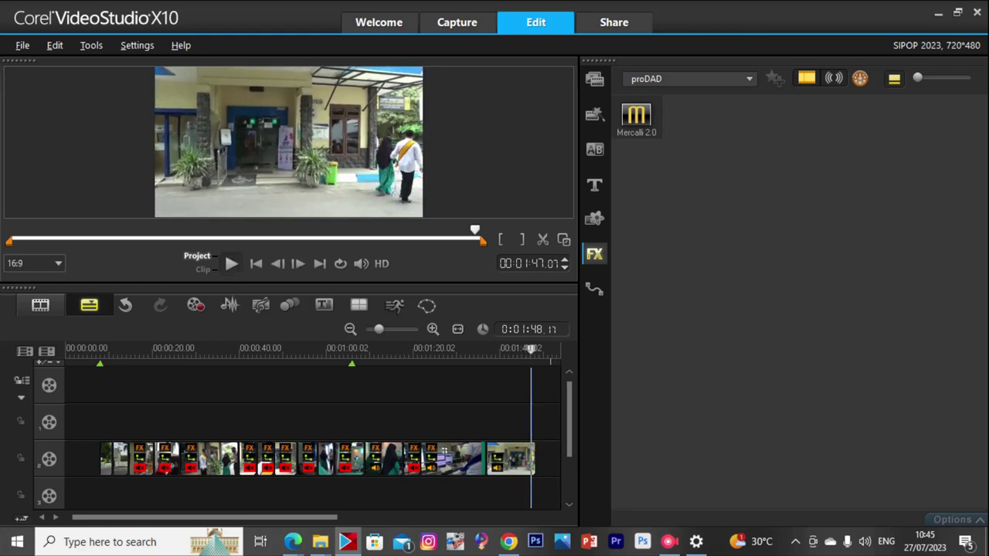
click(533, 459)
key(Delete)
Color-correct clip 00236 with saturation 4, brightness 6, contrast 20 and gamma 26, and play it back.
click(957, 520)
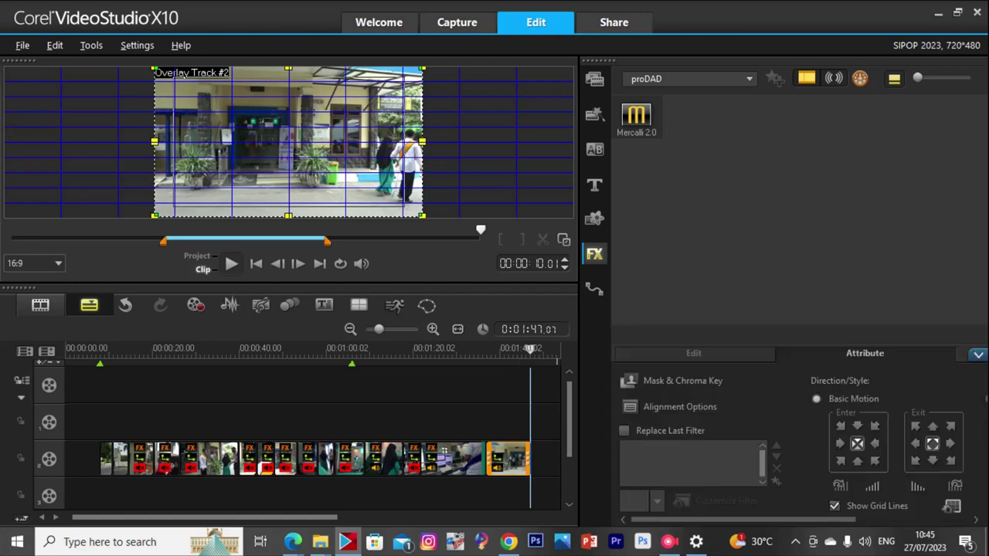
click(693, 353)
click(669, 434)
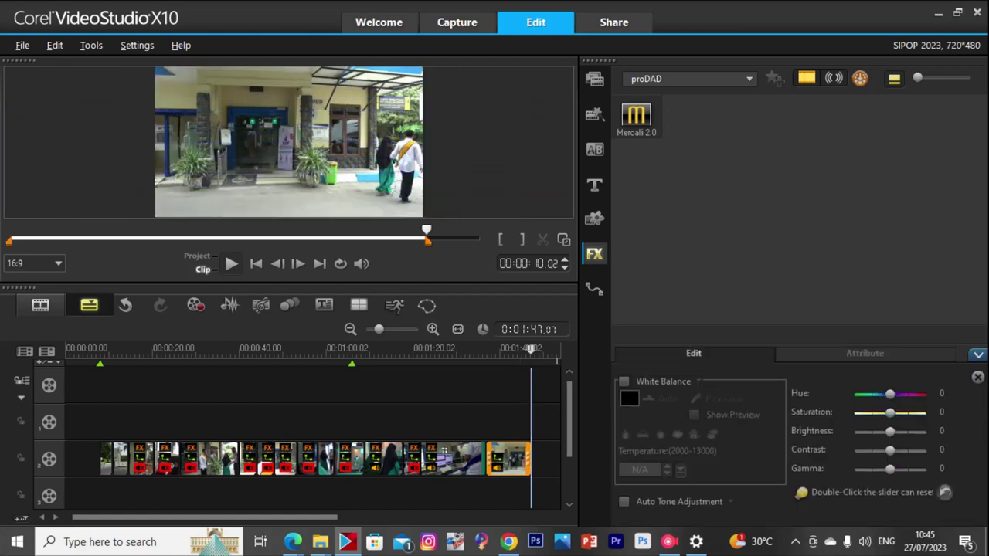
drag(892, 469, 898, 470)
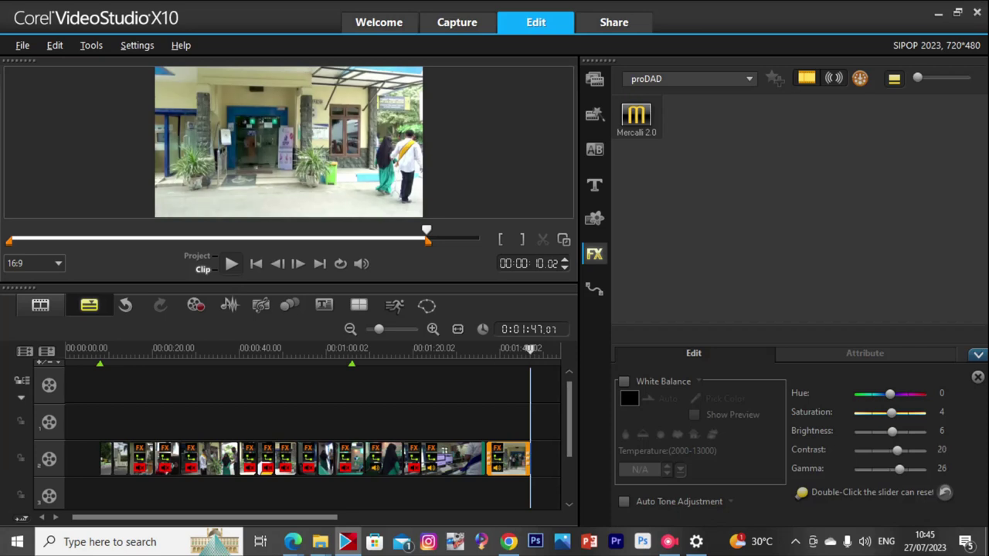
click(485, 350)
key(space)
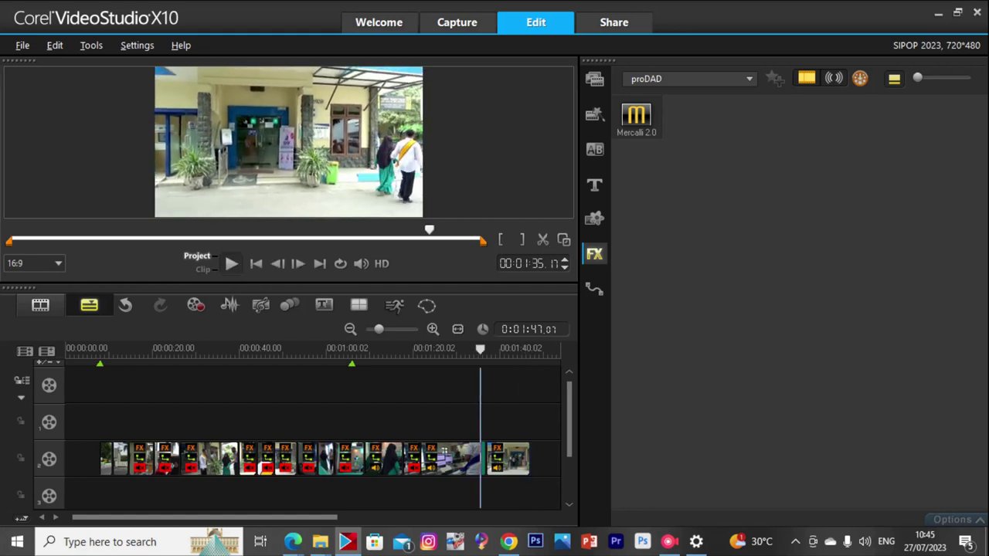
key(space)
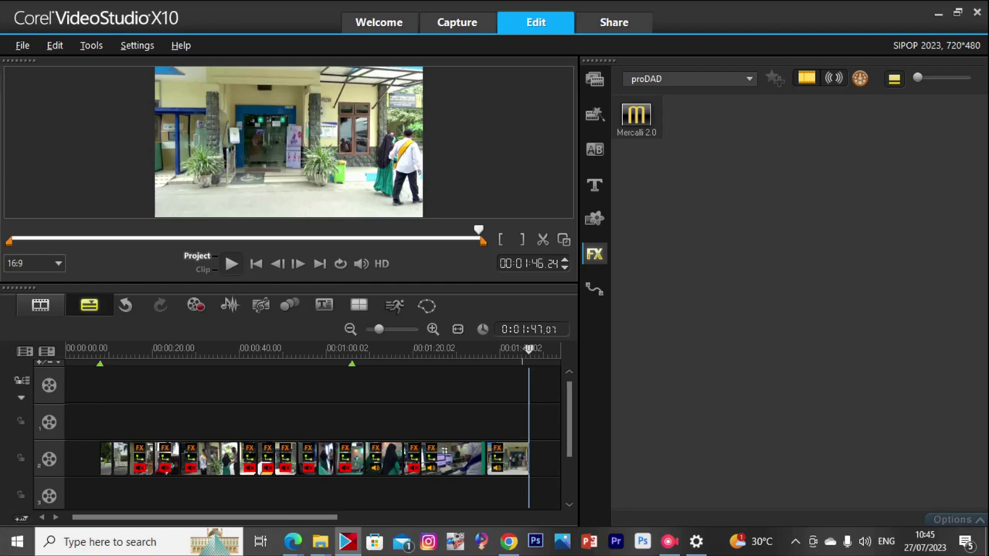
Apply the proDAD Mercalli 2.0 stabilization filter to clip 00236 and run its video analysis.
drag(635, 122, 468, 458)
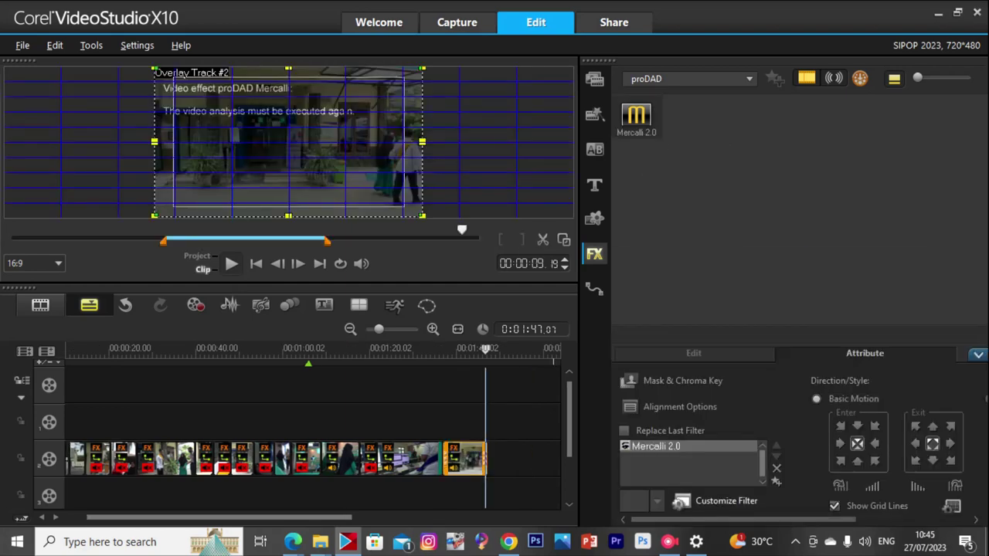
click(722, 501)
key(Return)
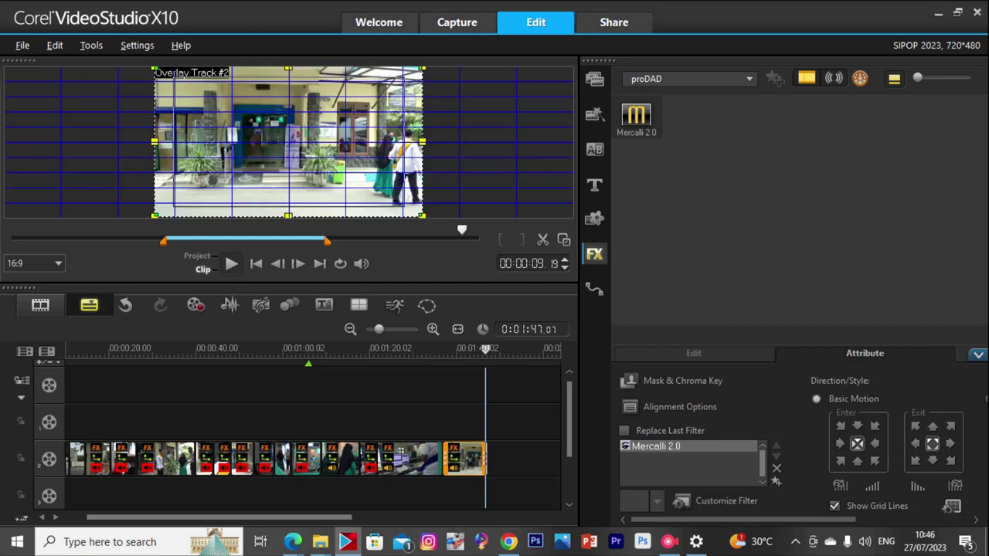
Mute clip 00236 and play from the end of clip 00233 into it.
click(431, 349)
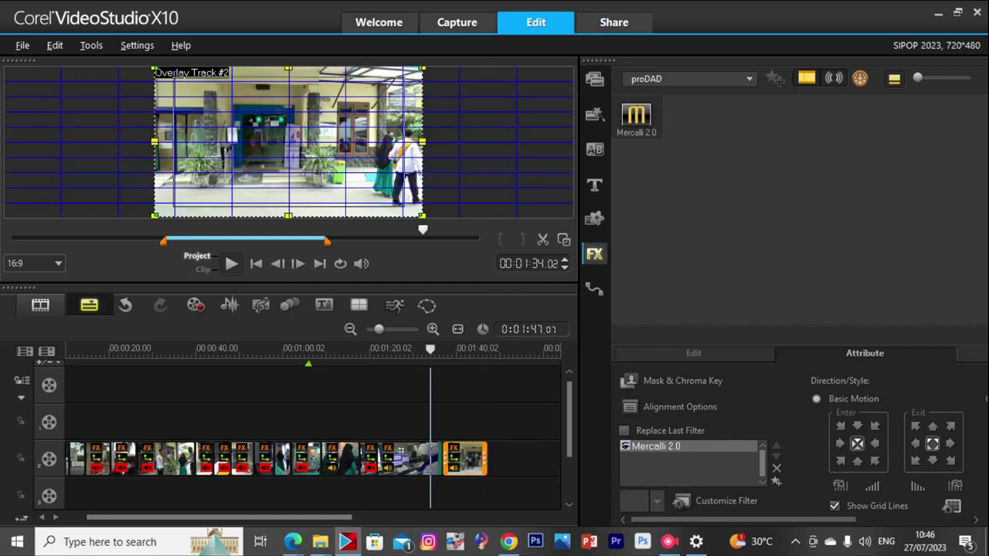
click(465, 458)
right_click(467, 459)
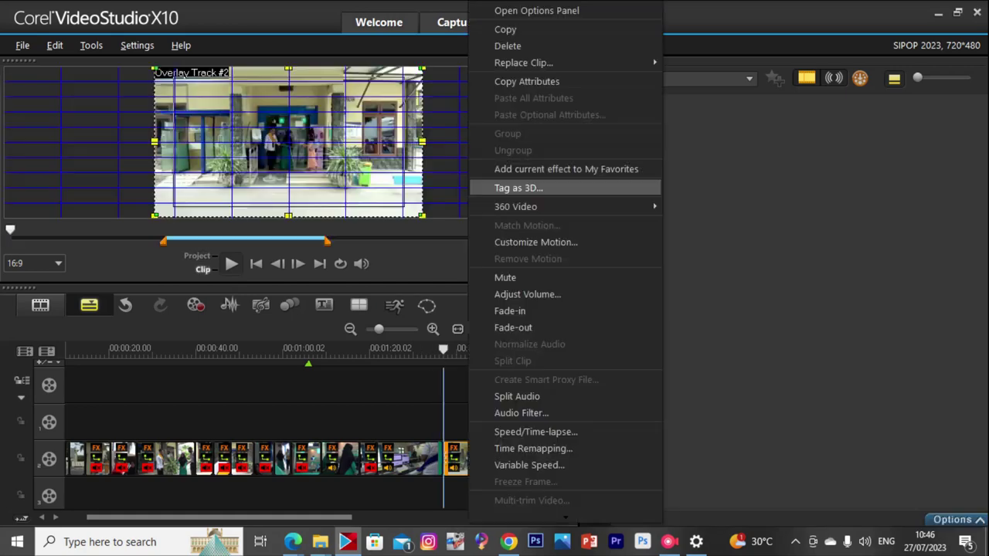
click(507, 278)
click(437, 350)
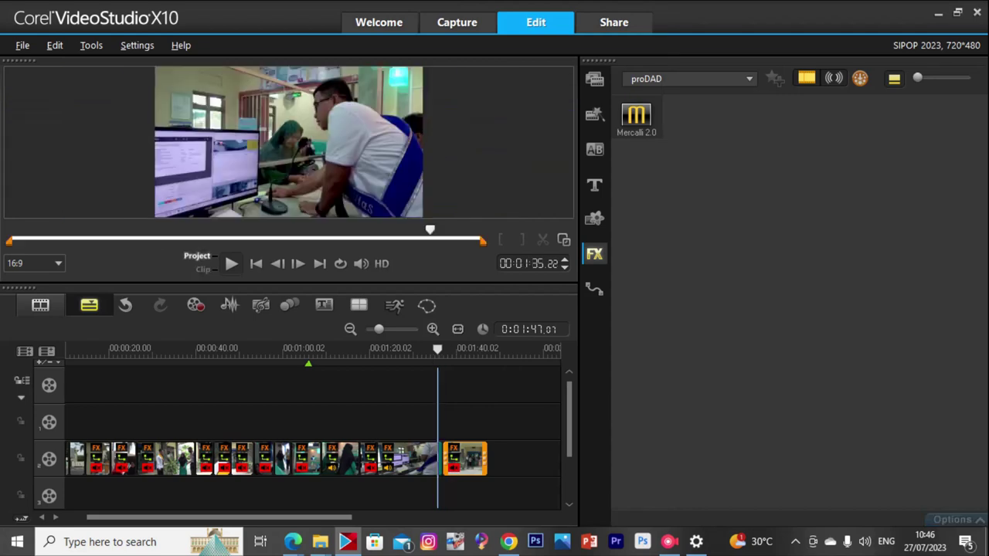
key(space)
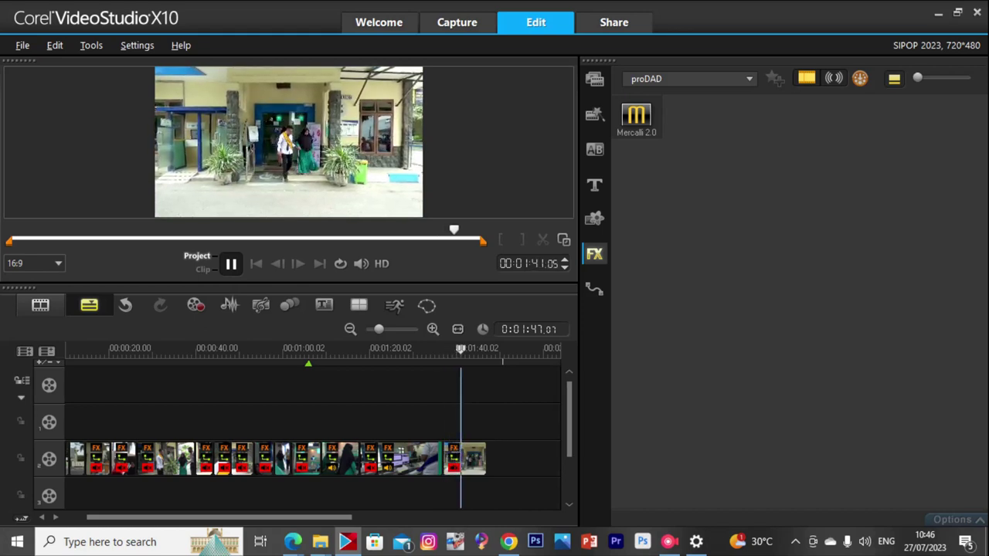
key(space)
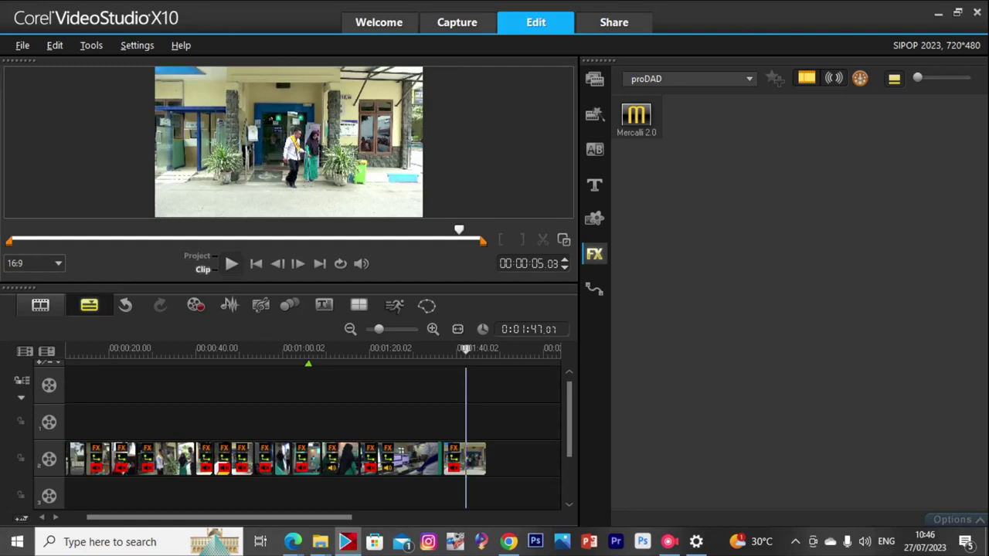
Speed up clip 00236 with Speed/Time-lapse to a duration of 0:00:05.06.
double_click(473, 458)
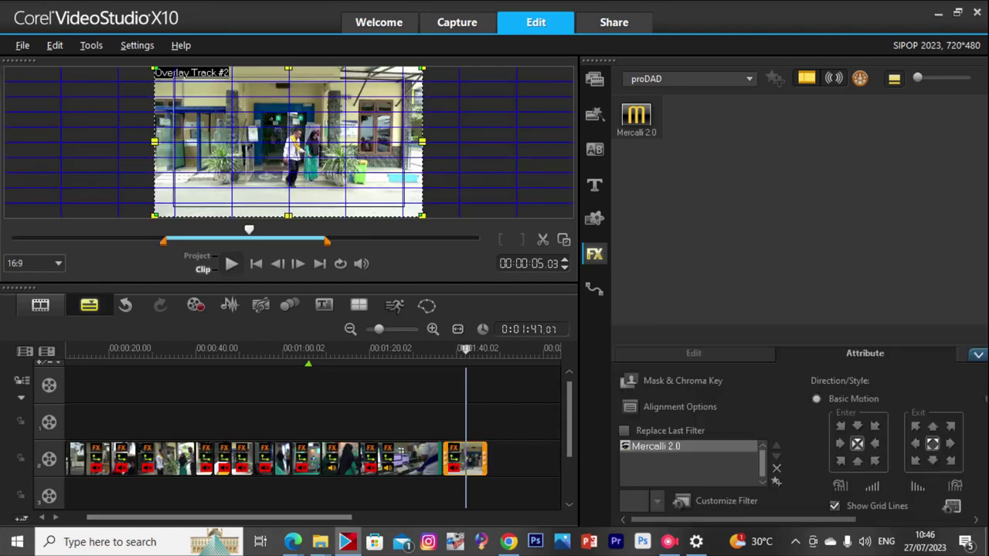
click(694, 353)
click(675, 461)
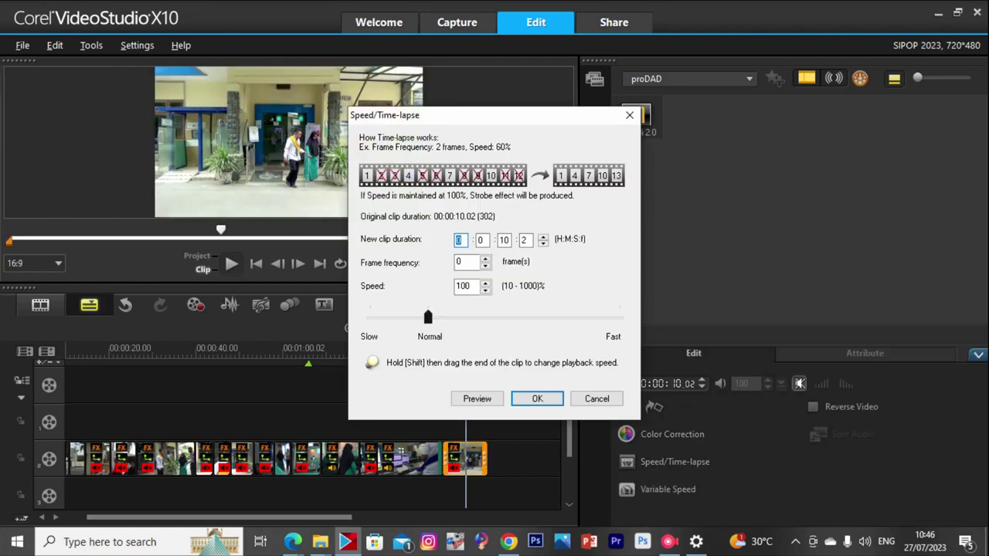
key(Return)
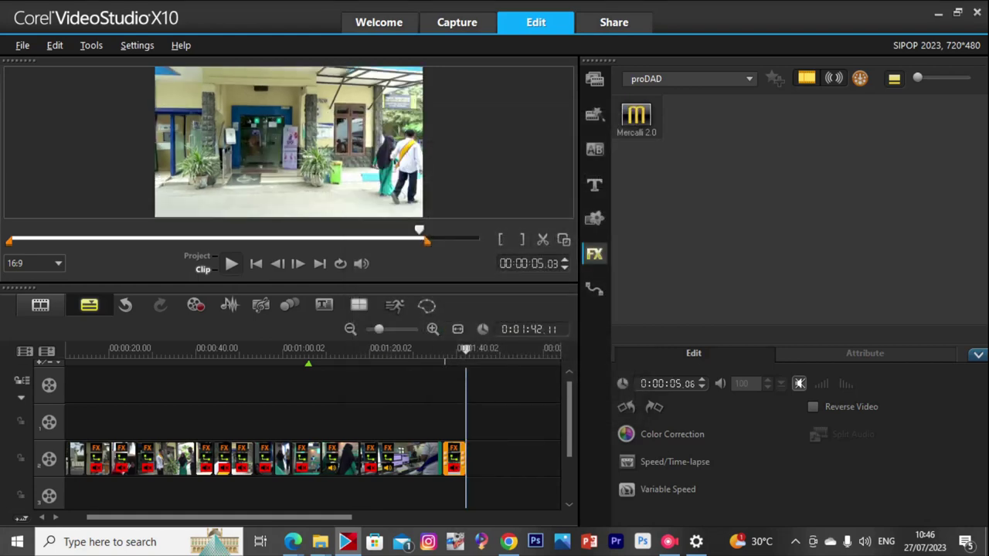
Shift clip 00236 slightly later, extend clip 00233 to meet it with a duration of 0:00:15.28, and play the join.
drag(454, 459, 447, 461)
click(434, 459)
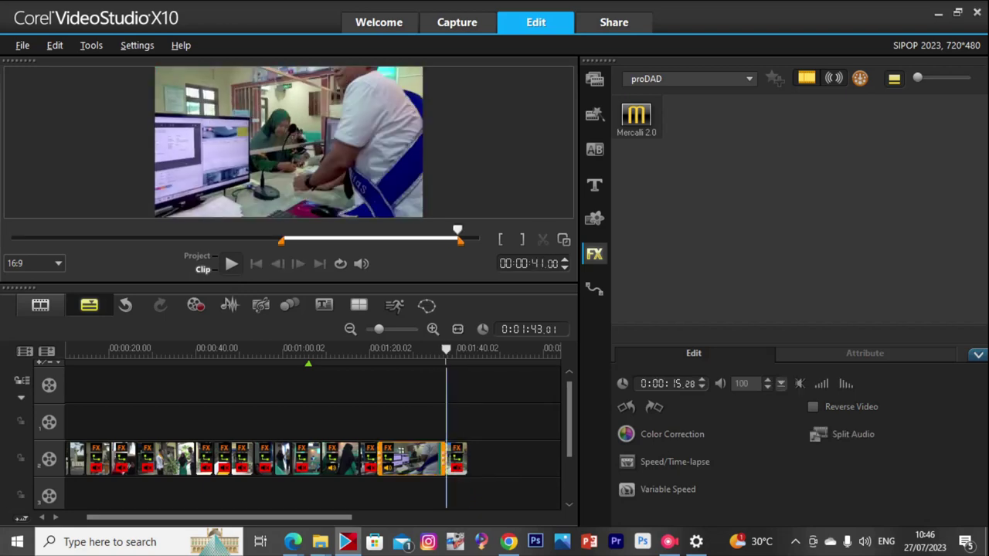
key(space)
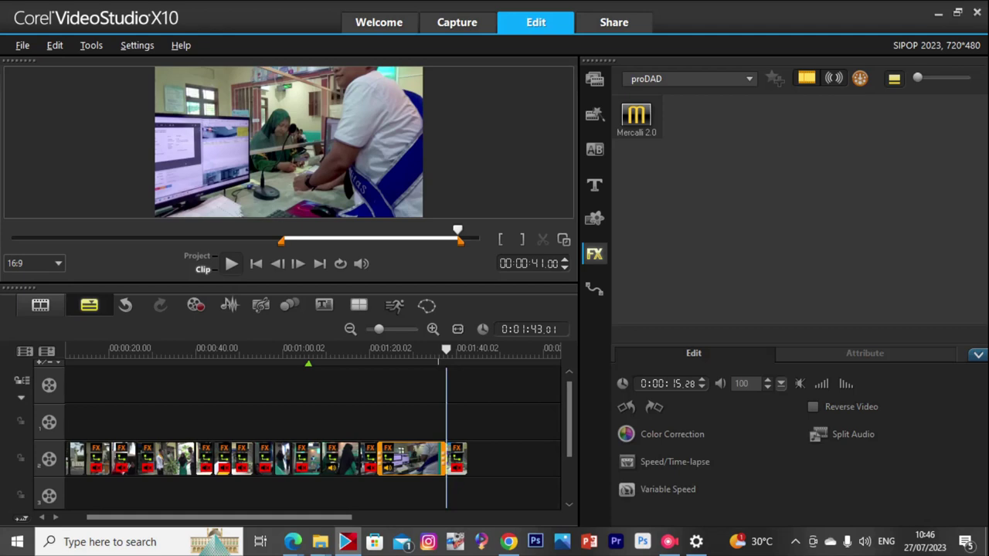
click(438, 350)
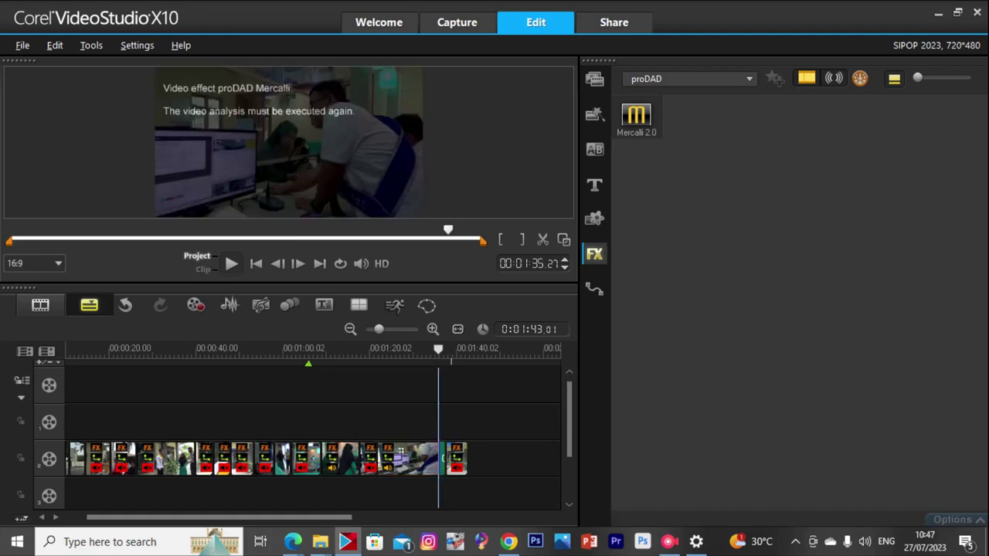
key(space)
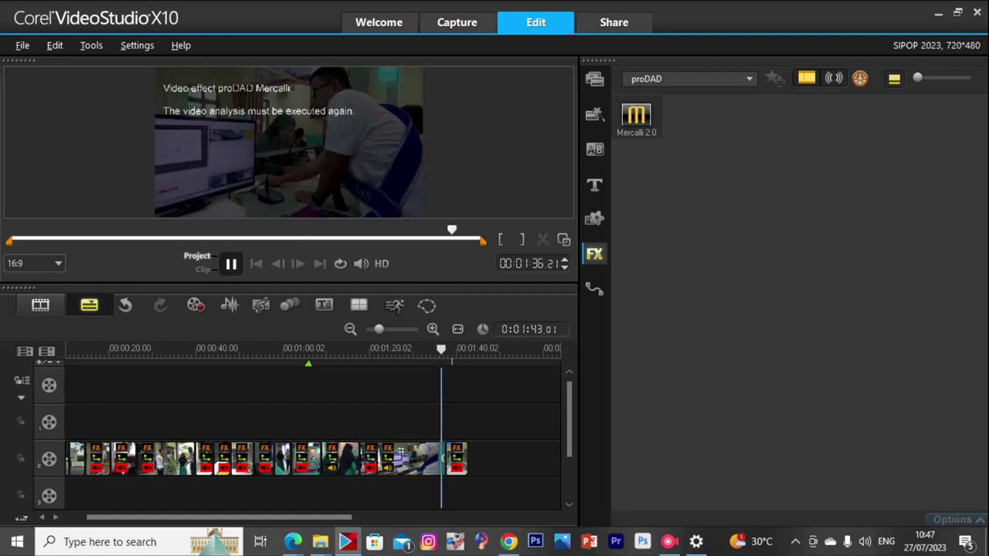
key(space)
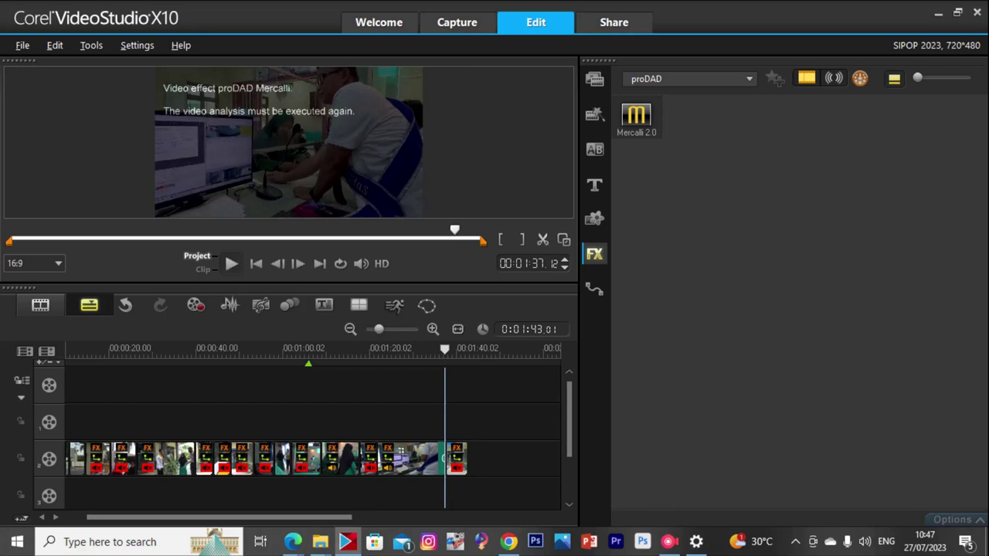
Remove the part of clip 00233 after 00:01:37.12 and close the gap by moving clip 00236 directly behind it.
drag(378, 329, 407, 329)
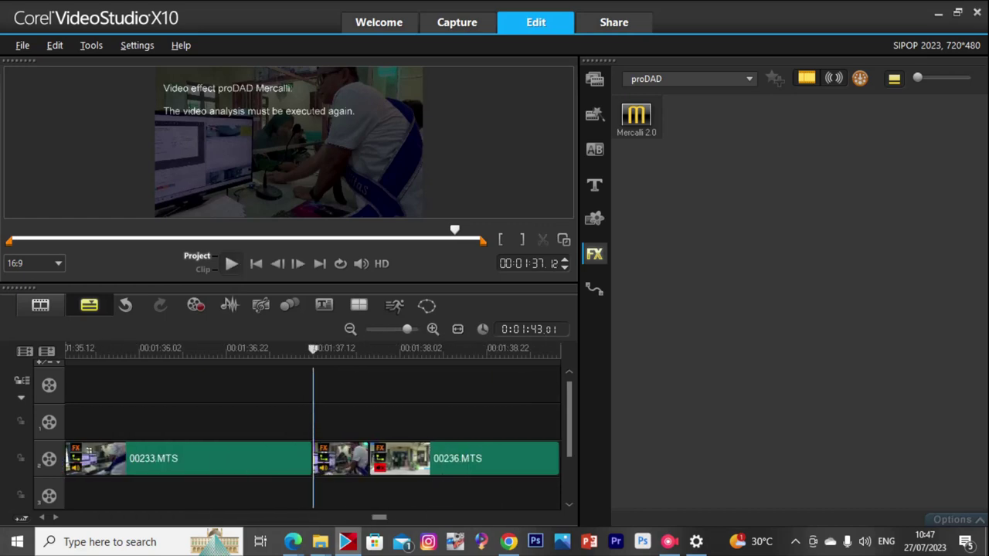
click(341, 459)
key(Delete)
click(425, 459)
drag(369, 458, 310, 458)
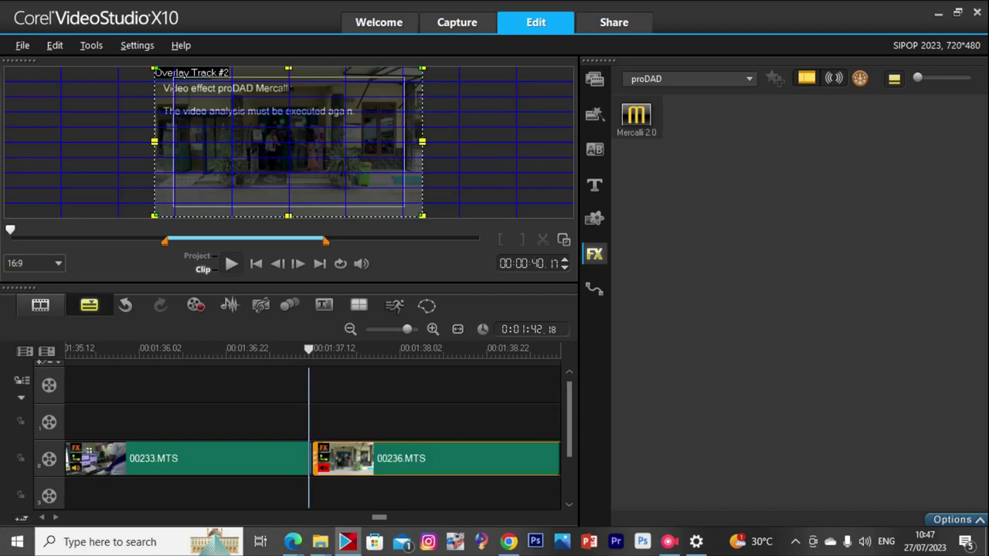
Run the Mercalli 2.0 stabilization analysis again for clips 00233 and 00236.
double_click(247, 459)
click(717, 501)
click(547, 417)
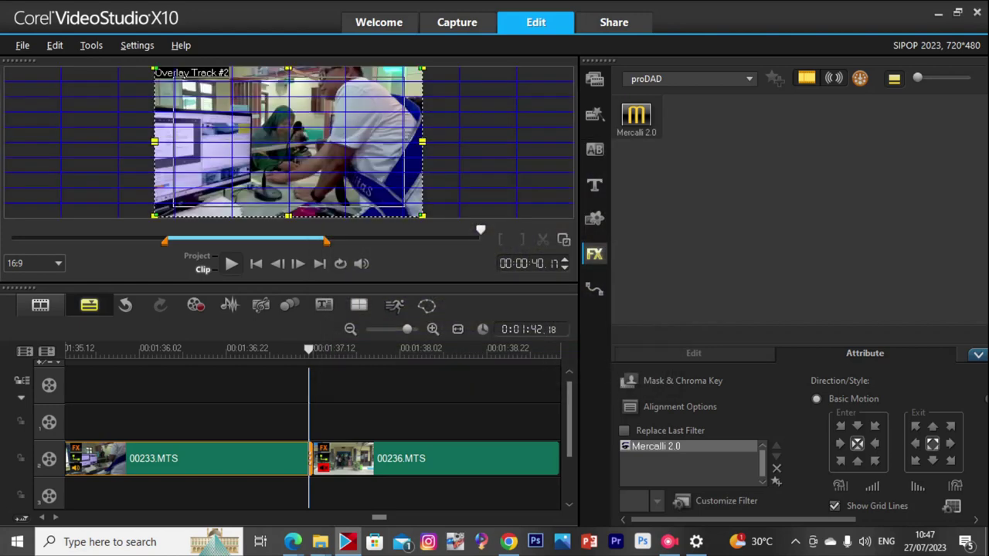
click(725, 501)
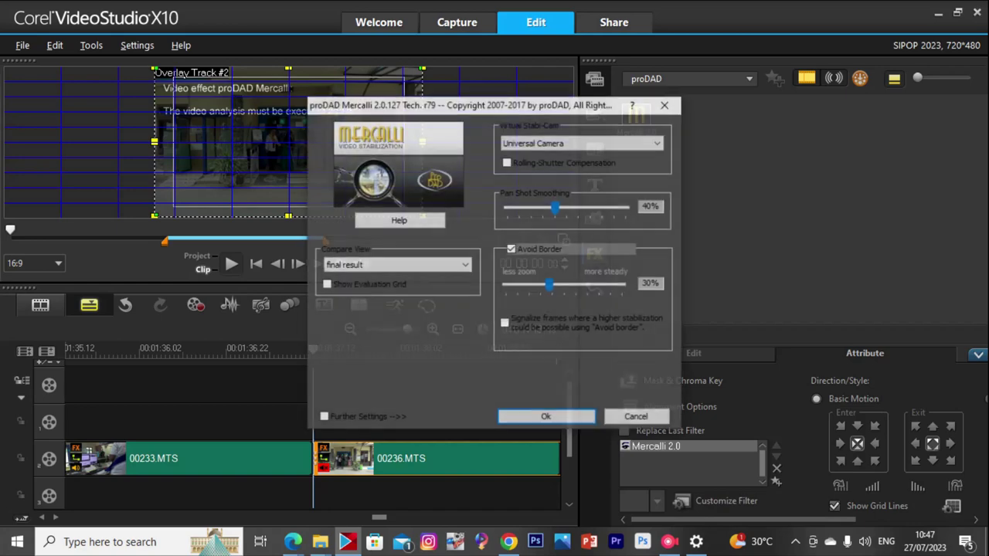
click(570, 415)
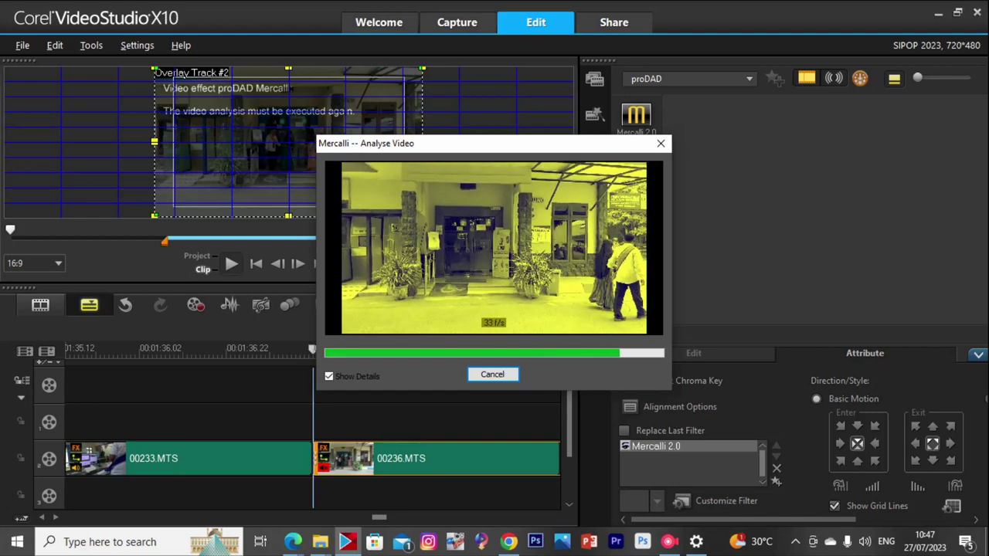
Play the end of clip 00233 through clip 00236 several times to check the stabilized join.
drag(407, 330, 376, 329)
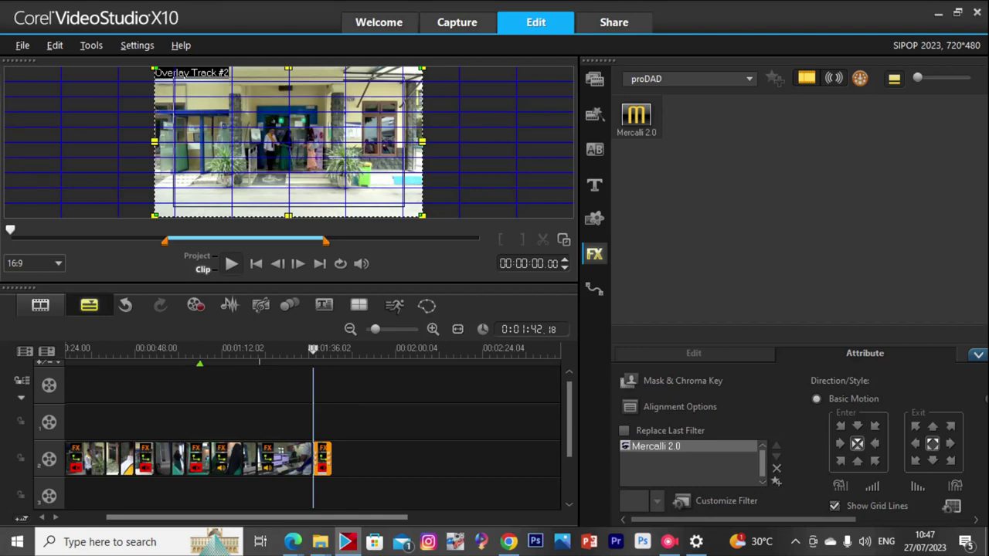
click(302, 352)
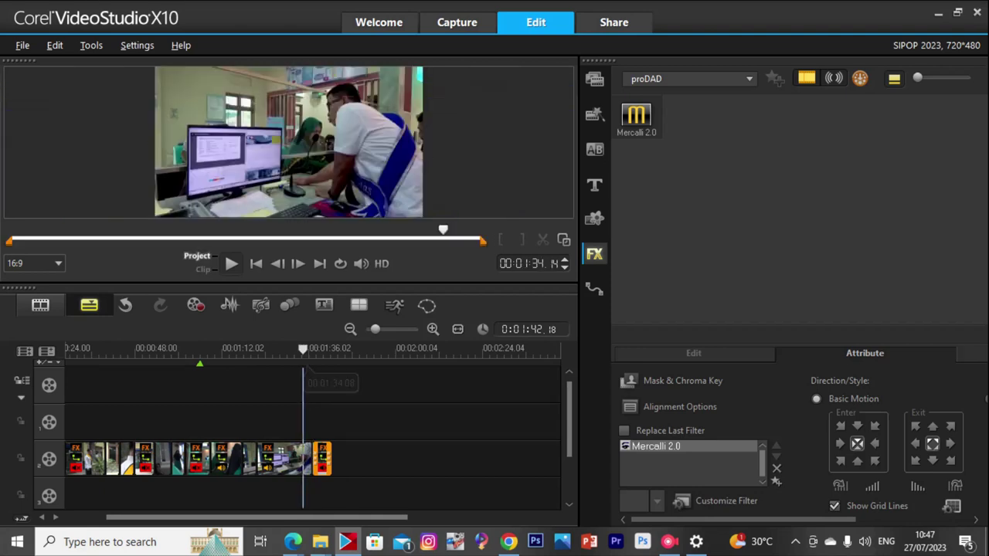
key(space)
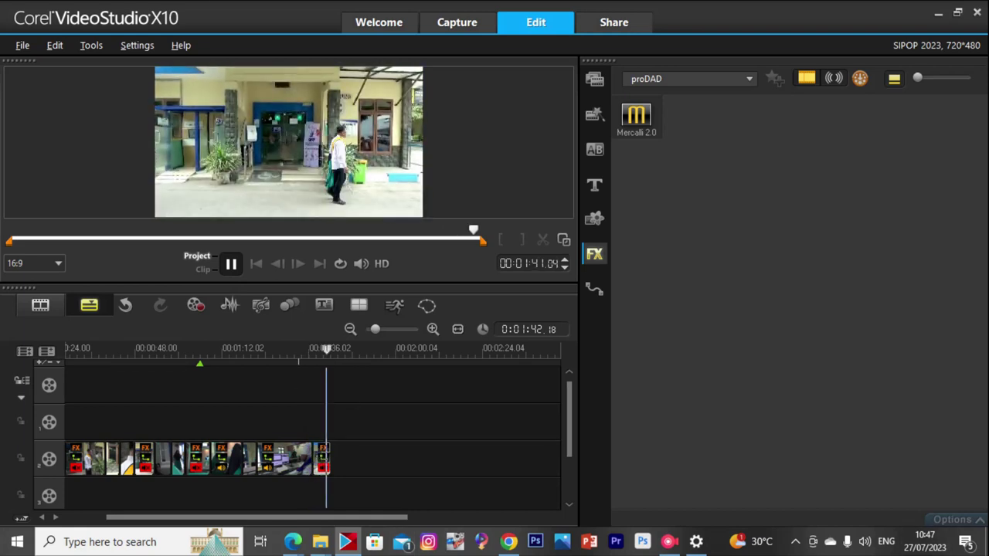
key(space)
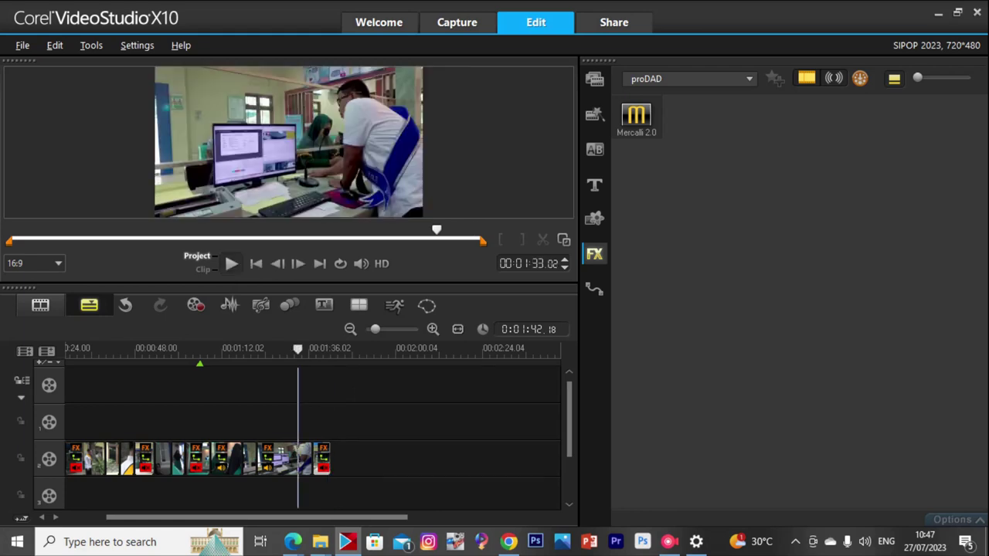
key(space)
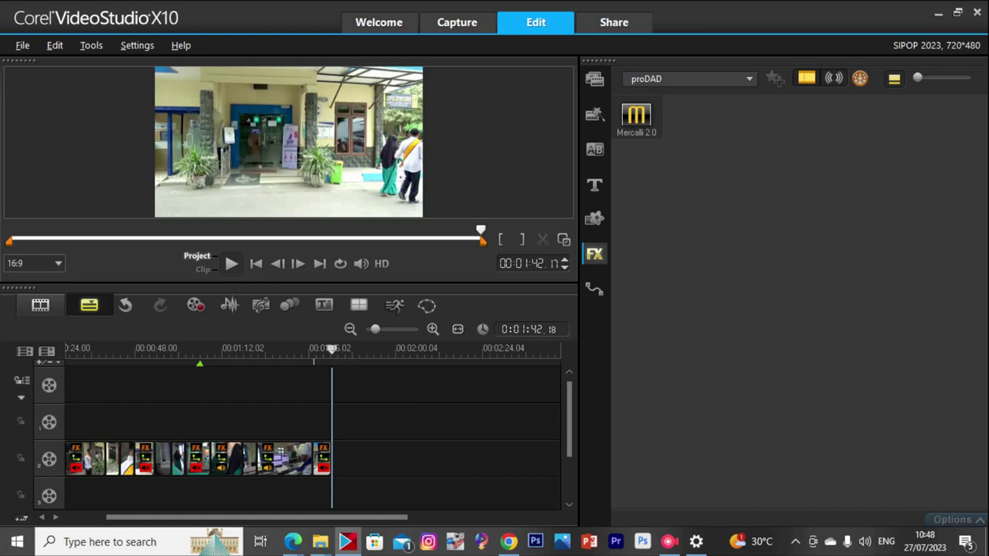
click(307, 350)
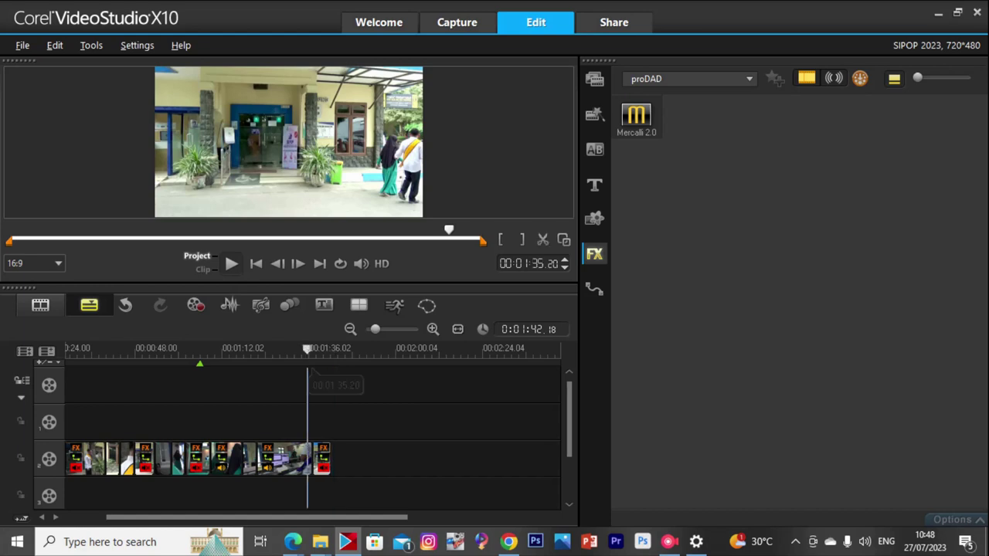
key(space)
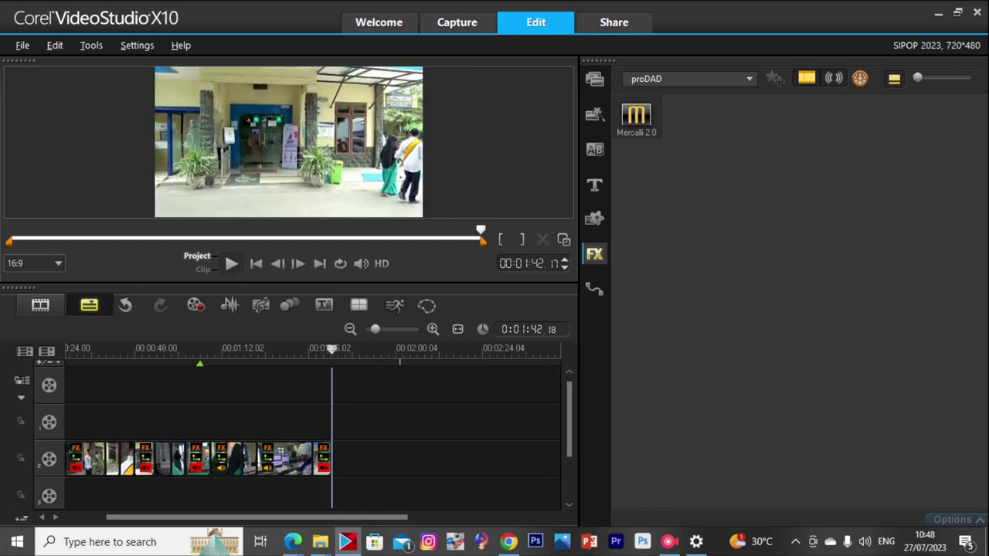
Turn the sound of clip 00236 back on and play the join from clip 00233 again.
drag(331, 349, 310, 373)
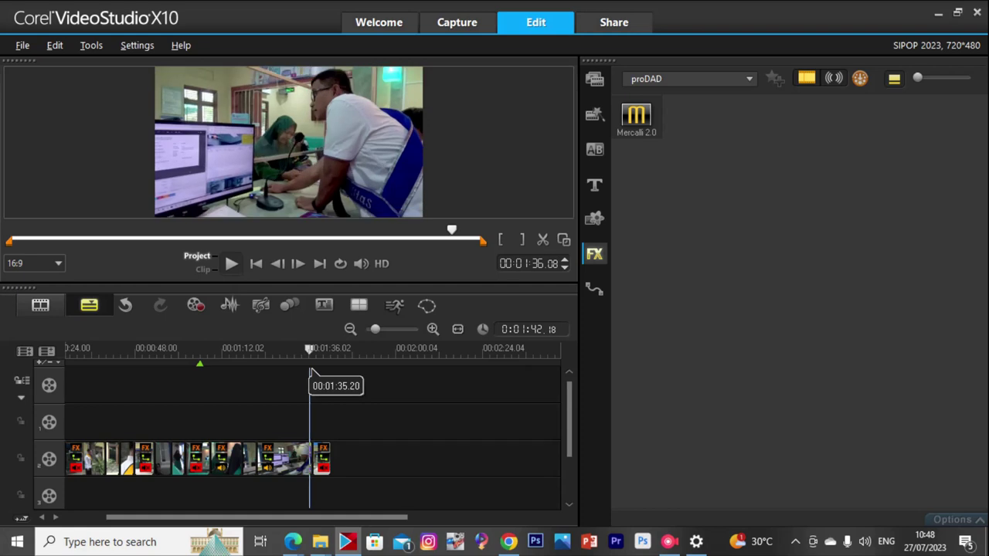
key(space)
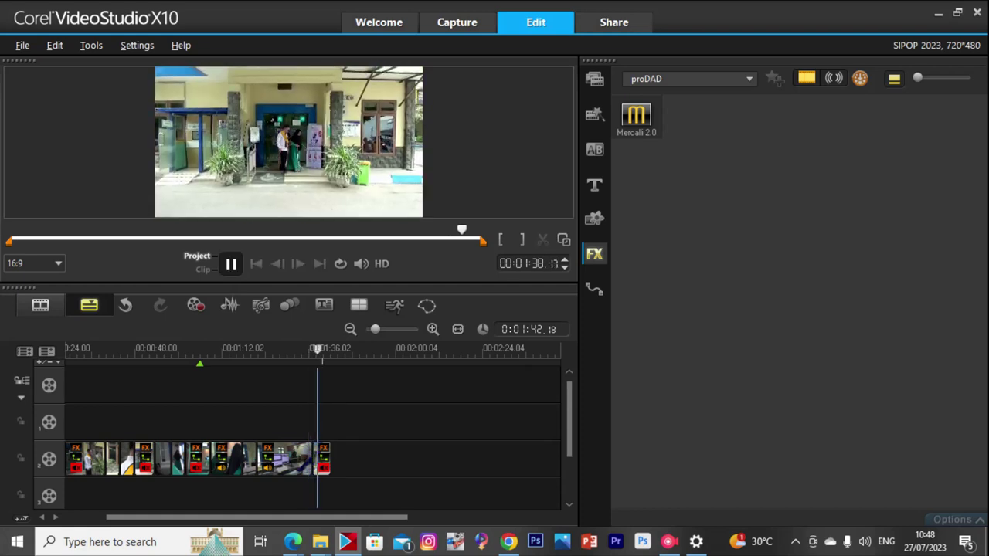
click(322, 459)
right_click(323, 458)
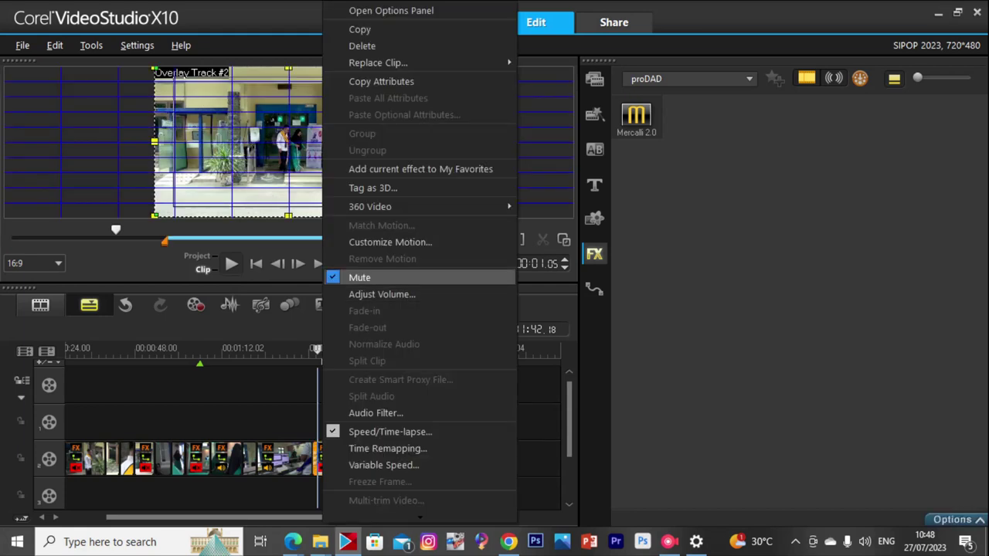
click(363, 276)
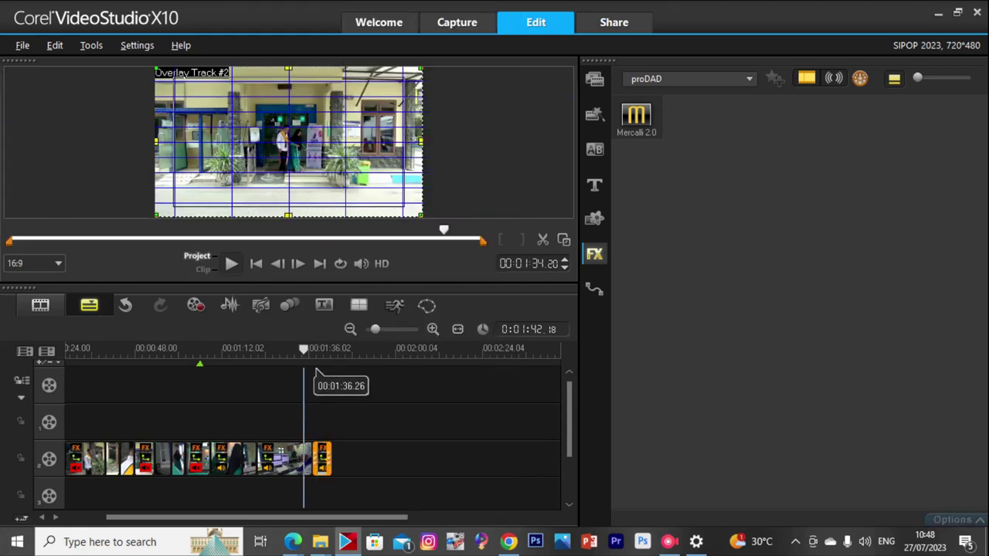
key(space)
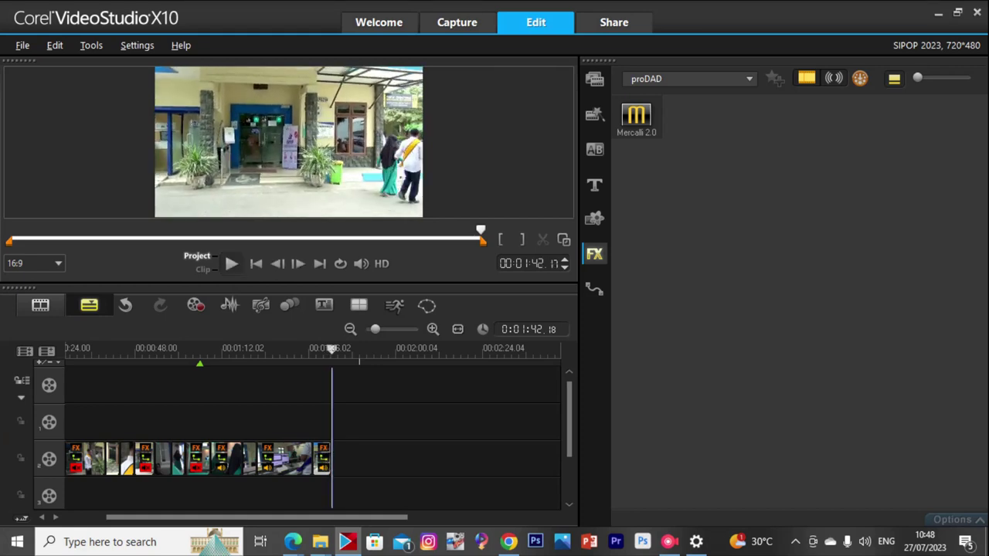
Add clip 00237 from the RECORDING SIPOP folder directly behind clip 00236 on the overlay track and enlarge it to fill the frame.
key(alt+Tab)
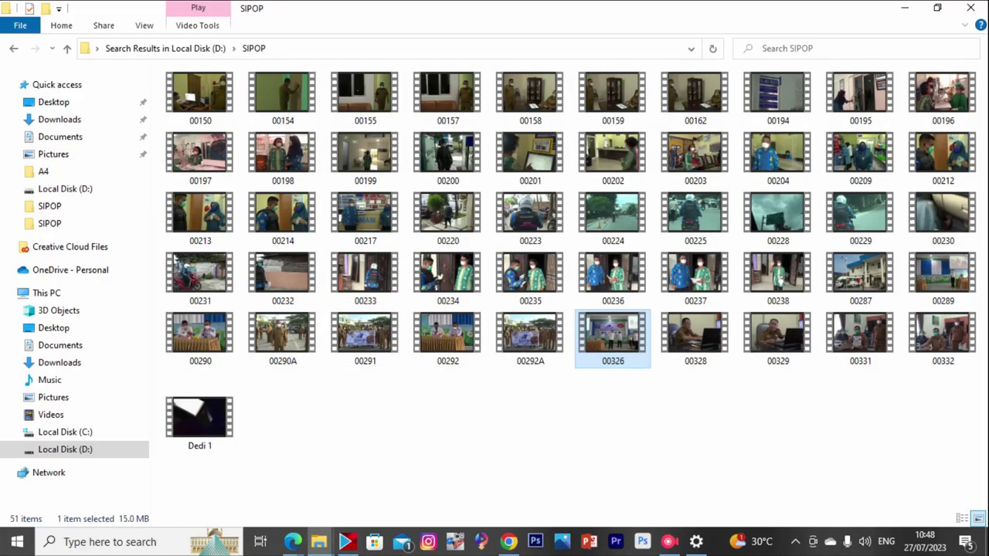
click(318, 542)
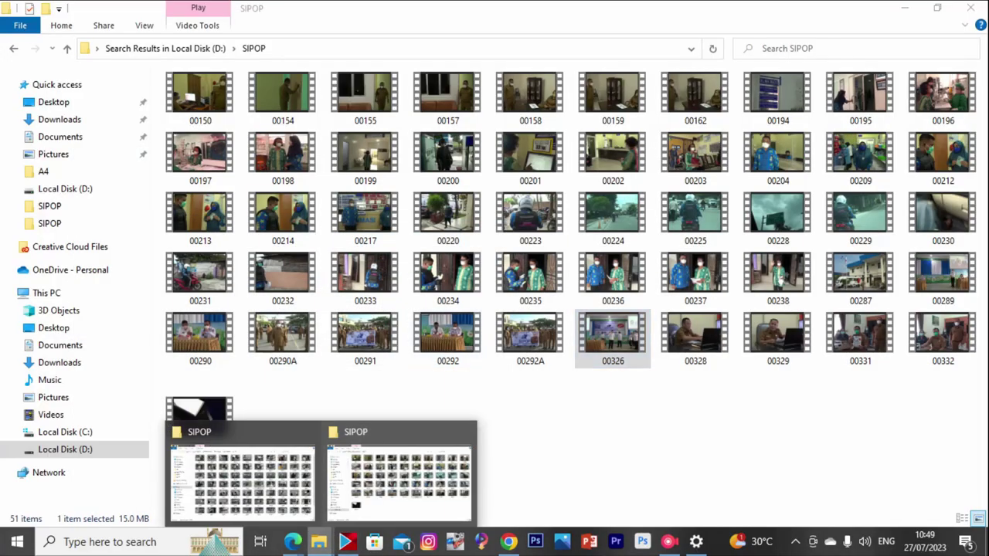
click(243, 479)
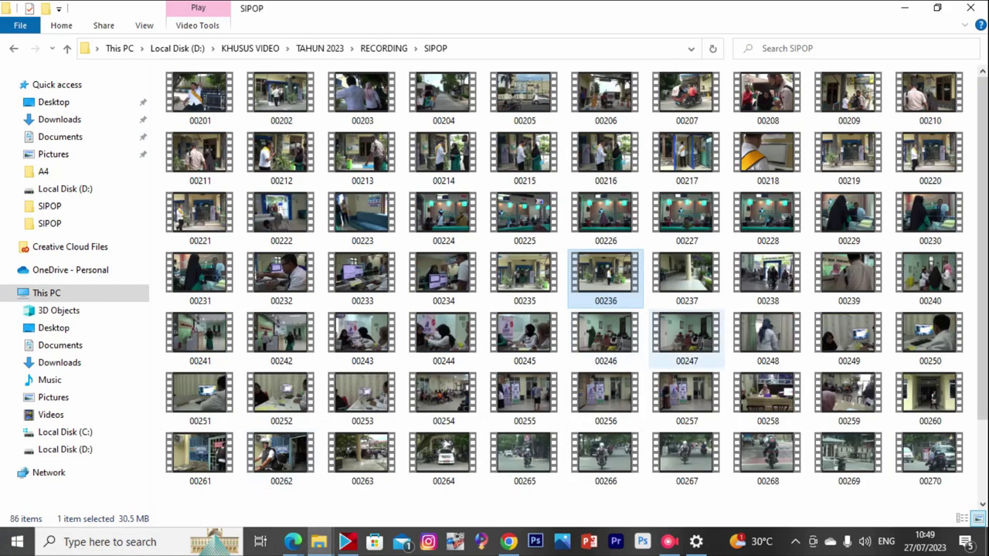
click(686, 283)
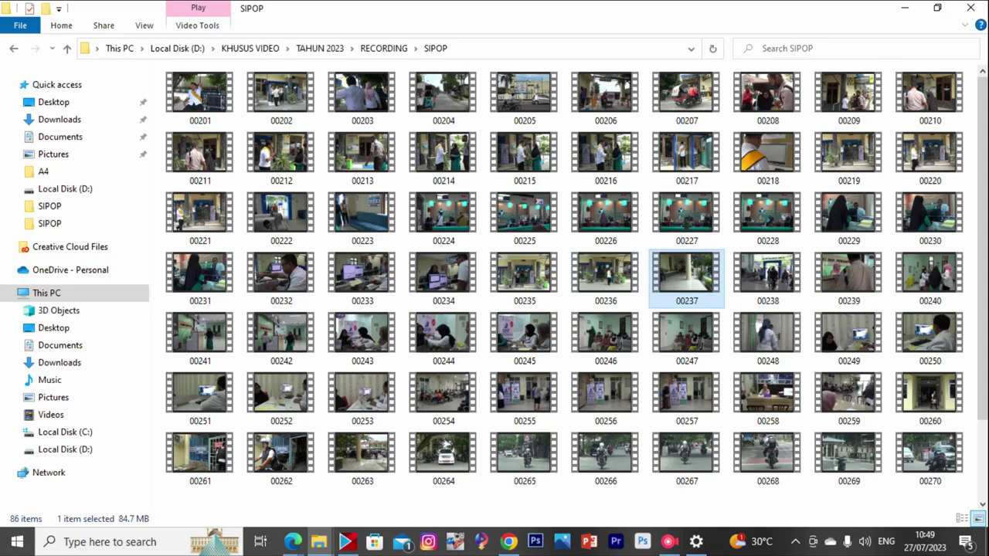
drag(685, 285, 463, 429)
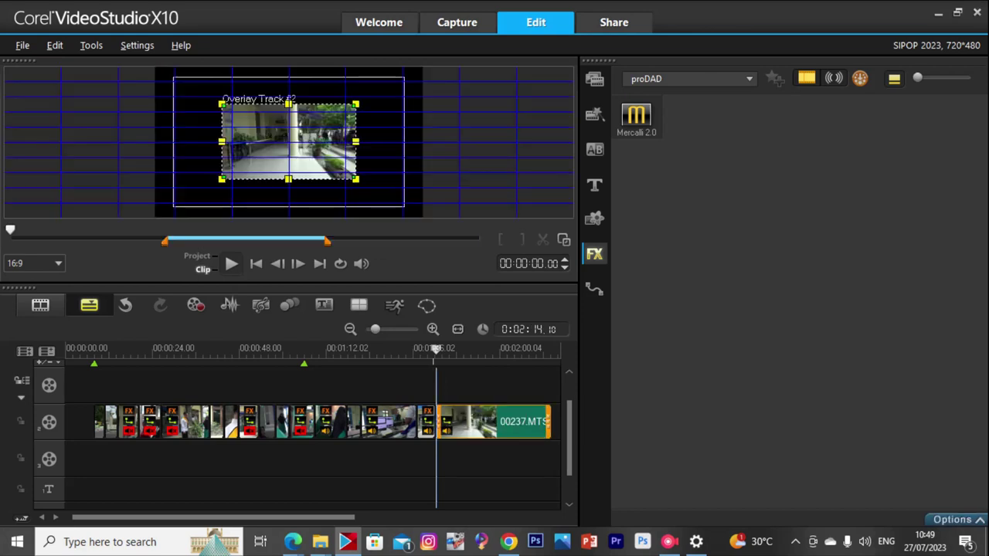
right_click(303, 139)
click(348, 286)
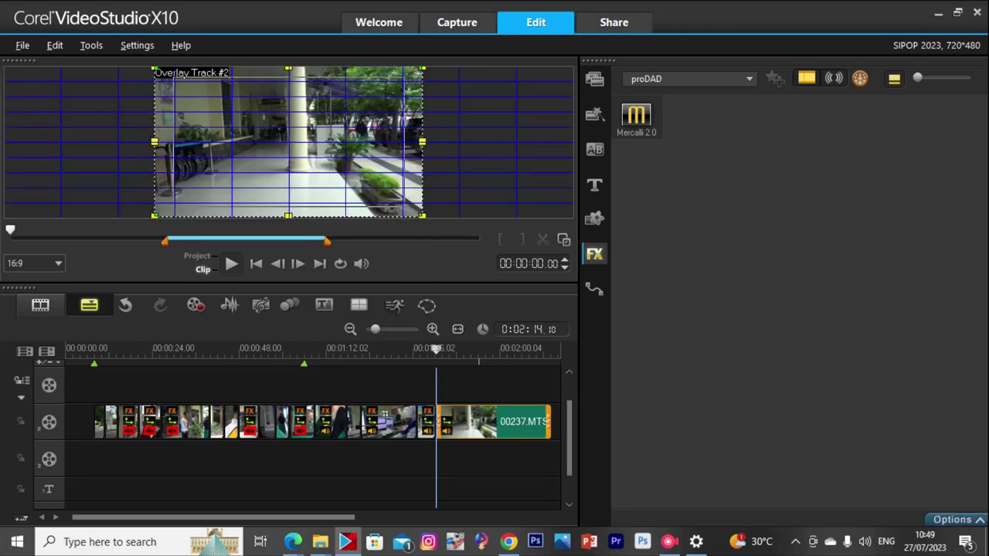
Preview clip 00237, cut off its part before 00:01:47.26, and move the remainder directly behind clip 00236.
click(230, 263)
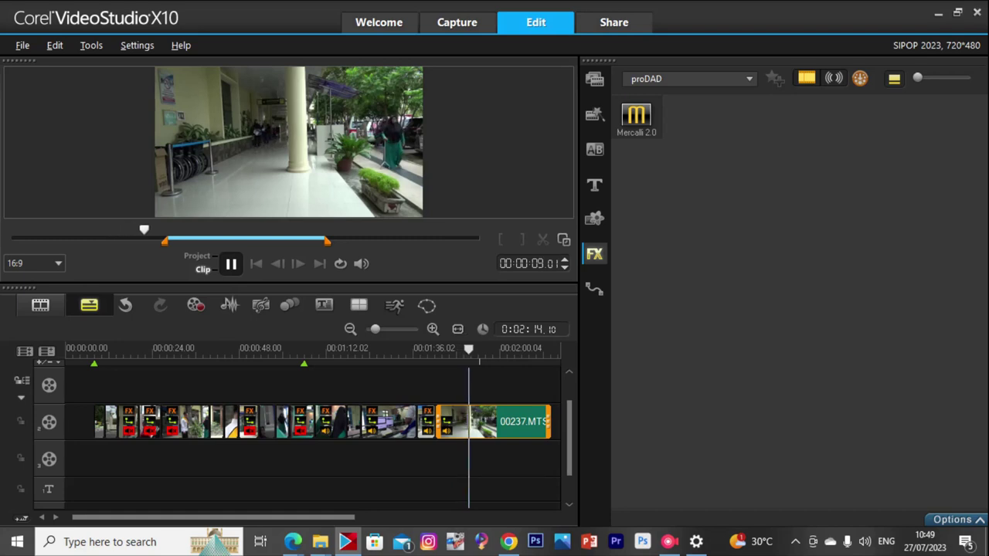
key(space)
drag(470, 350, 455, 350)
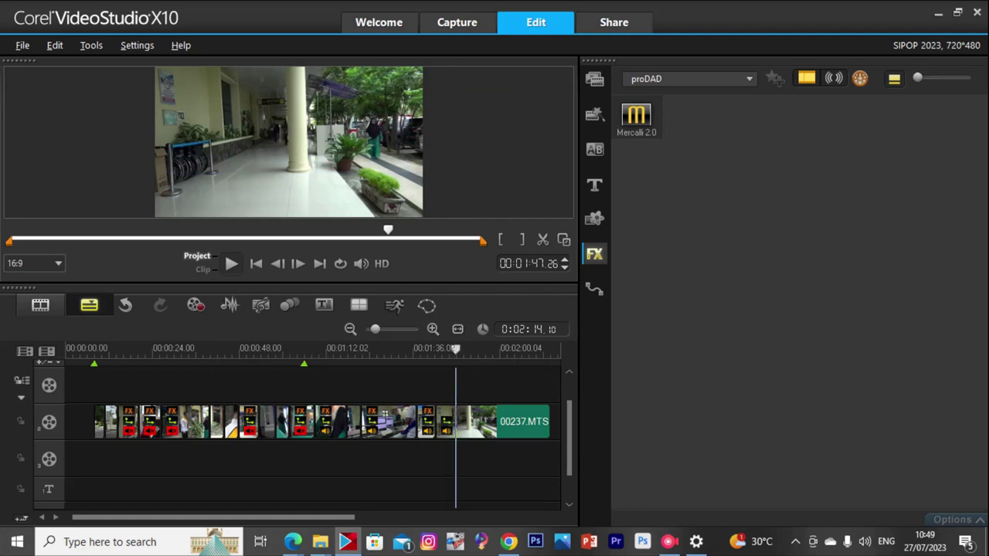
key(ctrl+i)
click(446, 422)
key(Delete)
drag(486, 421, 468, 421)
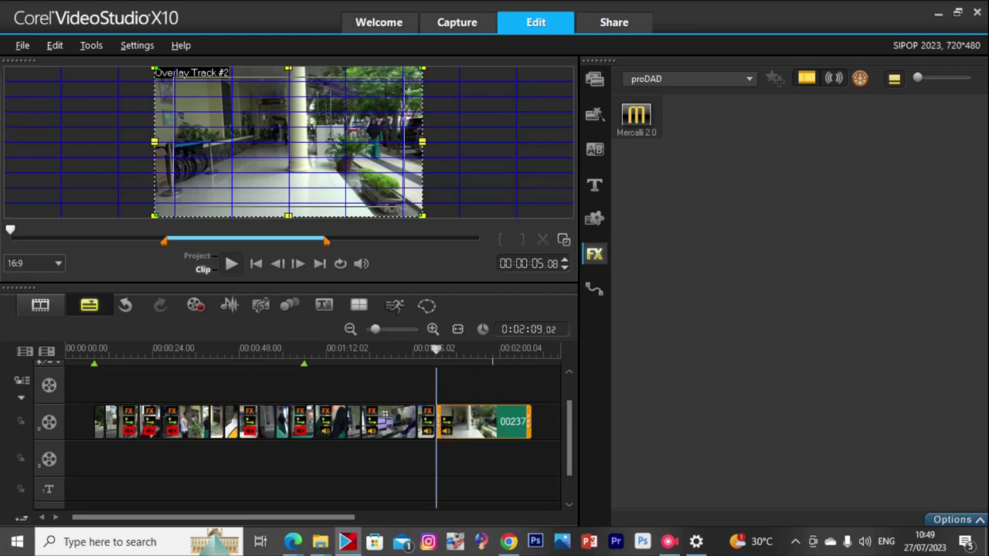
Color-correct clip 00237 with saturation 4, brightness 4, contrast 10 and gamma 28.
double_click(468, 421)
click(694, 353)
click(669, 434)
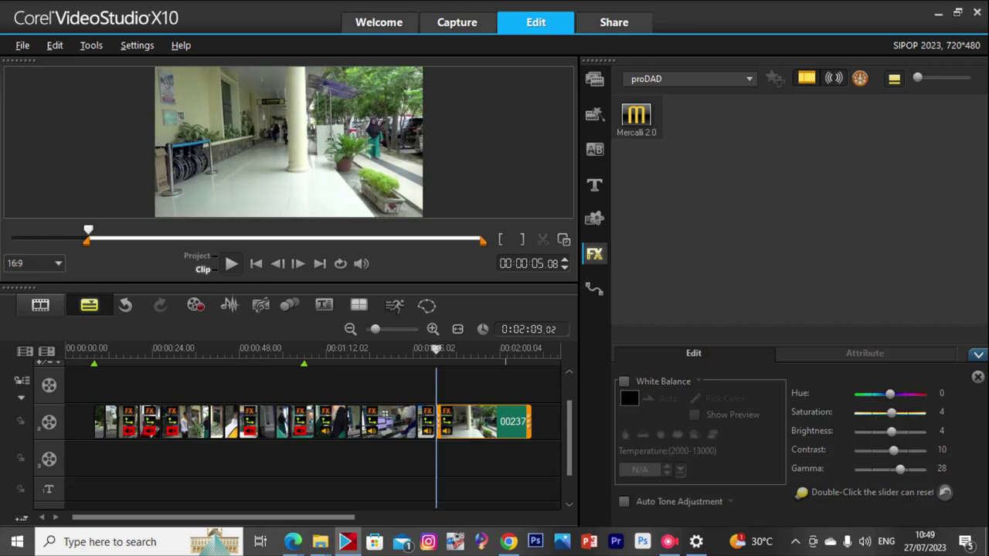
Split clip 00237 at 00:01:45.24 and mute its first part.
key(space)
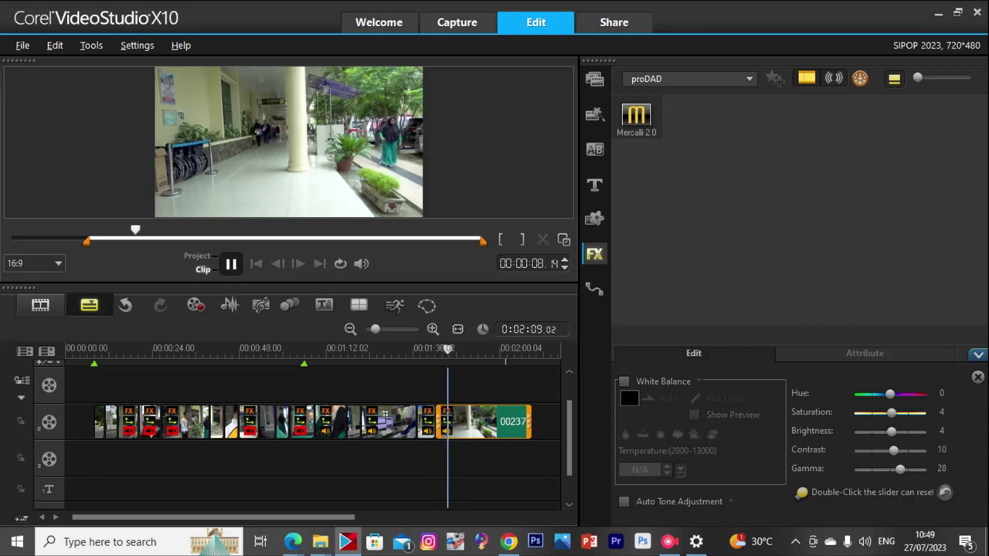
key(space)
key(ctrl+i)
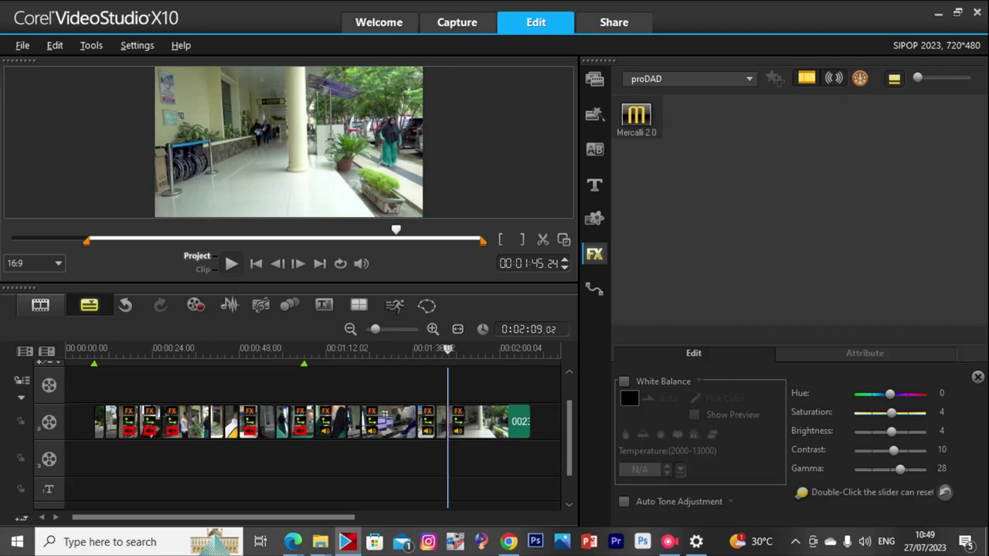
click(441, 423)
right_click(443, 422)
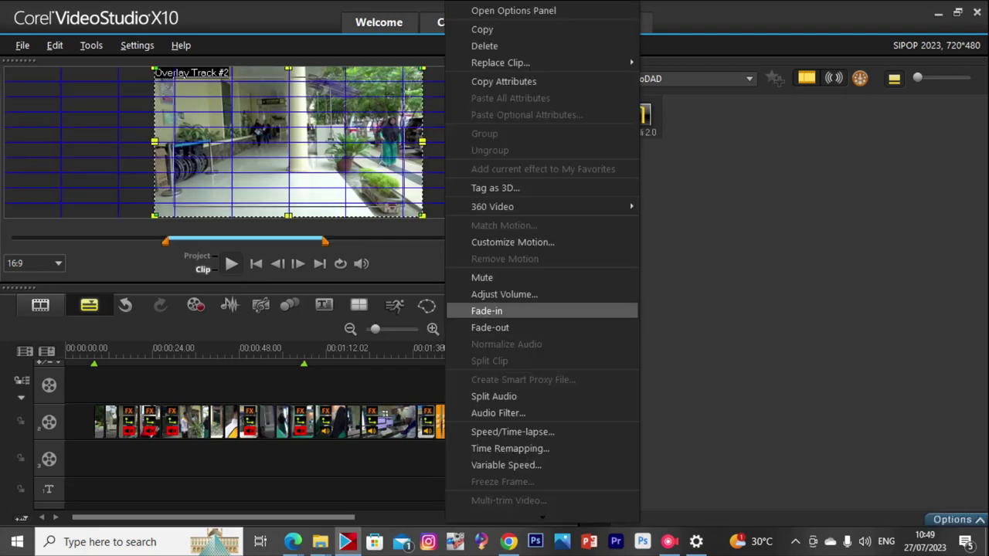
click(475, 276)
Speed up the second part of clip 00237 to 267%, for a new duration of 0:0:8:21.
double_click(483, 423)
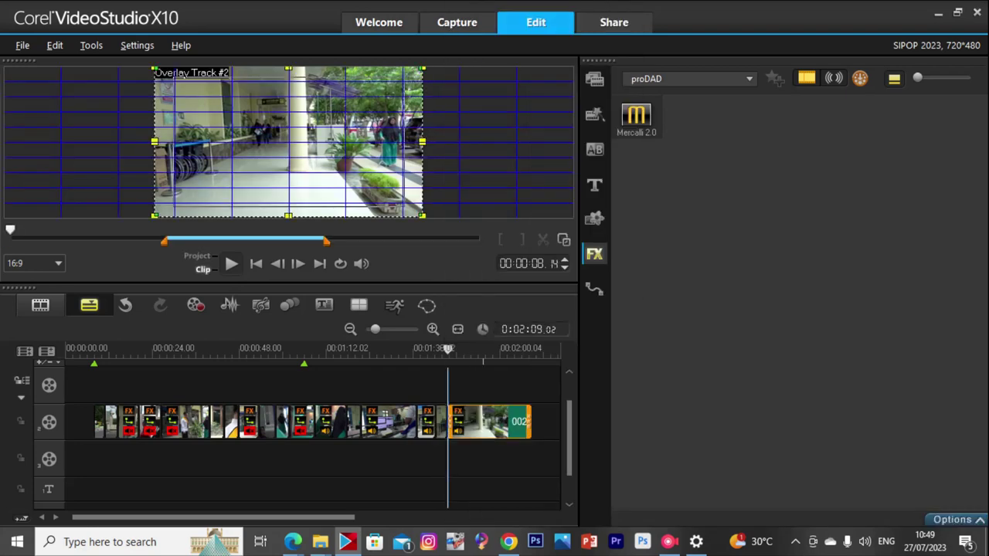
click(693, 353)
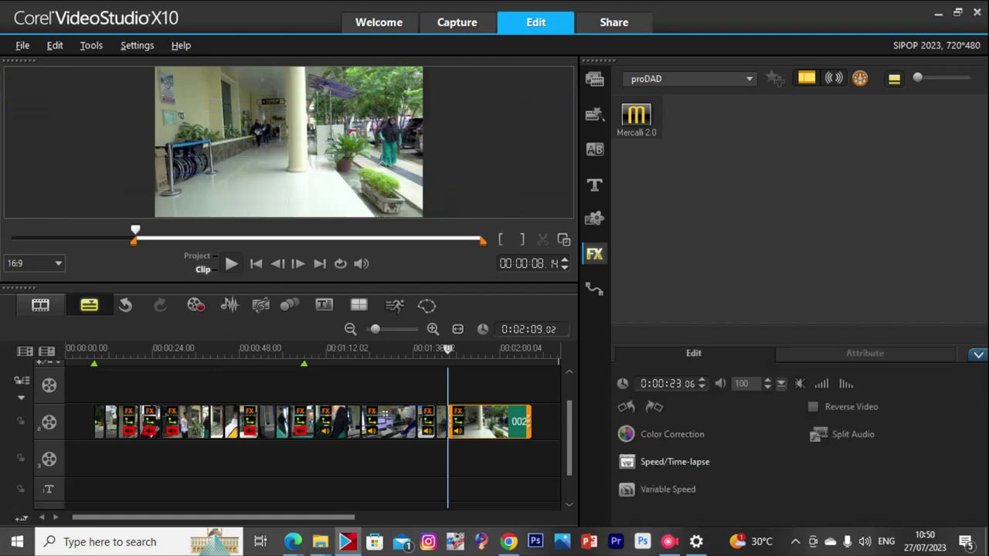
click(674, 461)
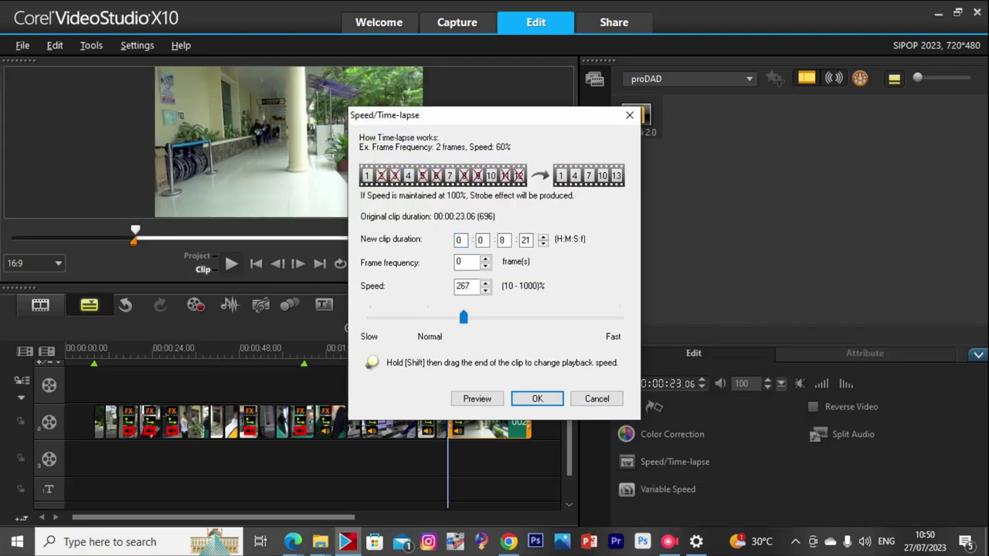
key(Return)
Play the sped-up part of clip 00237 and recheck its final seconds from 00:01:50.26.
click(230, 263)
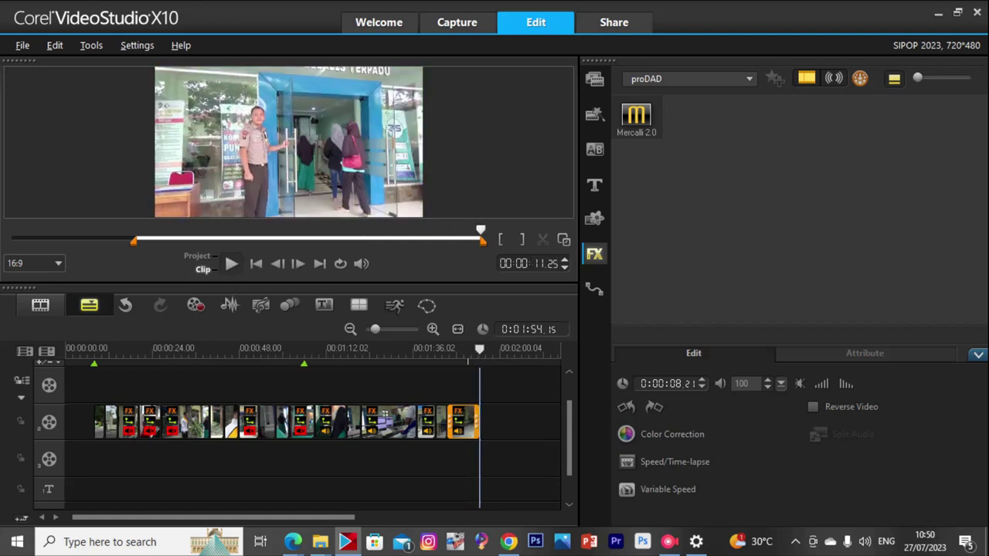
drag(480, 350, 475, 349)
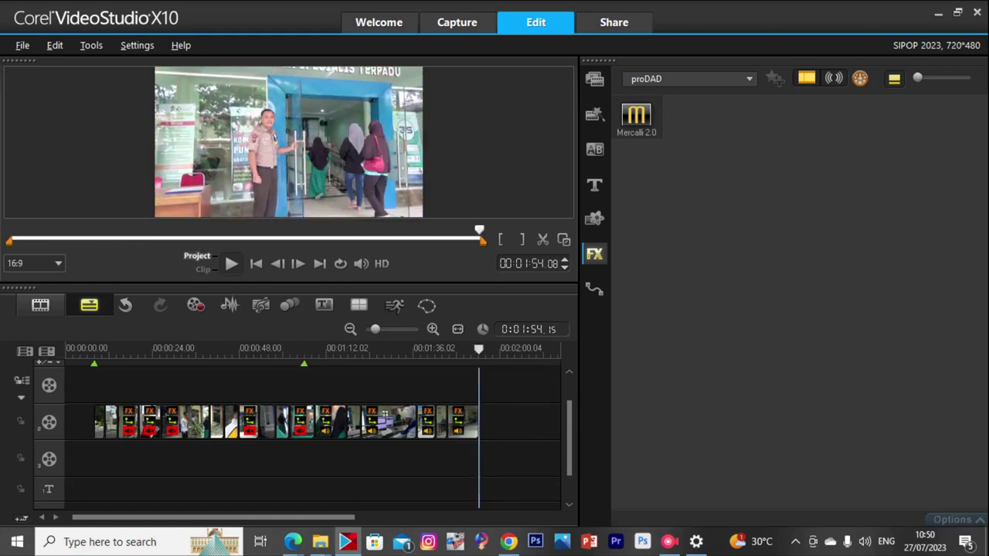
drag(478, 350, 466, 350)
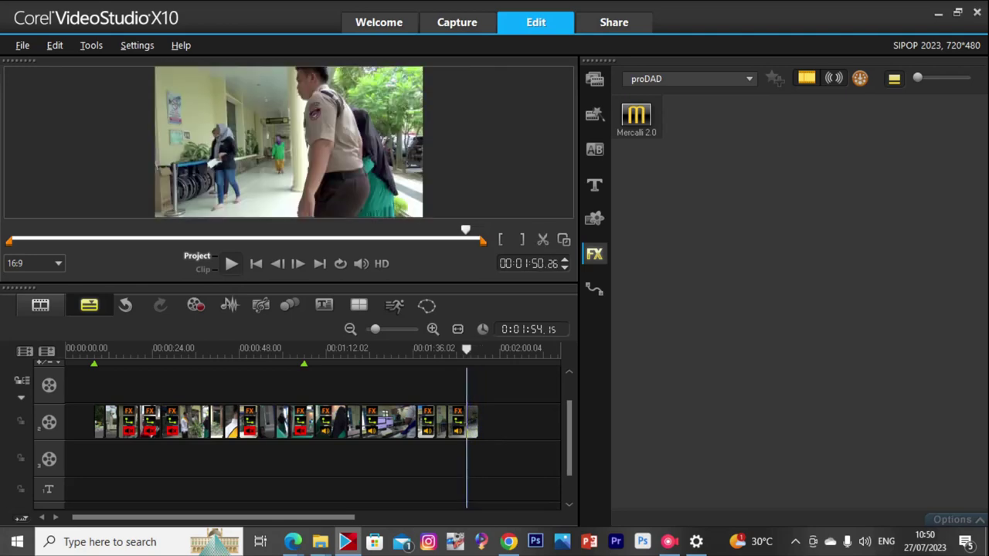
key(space)
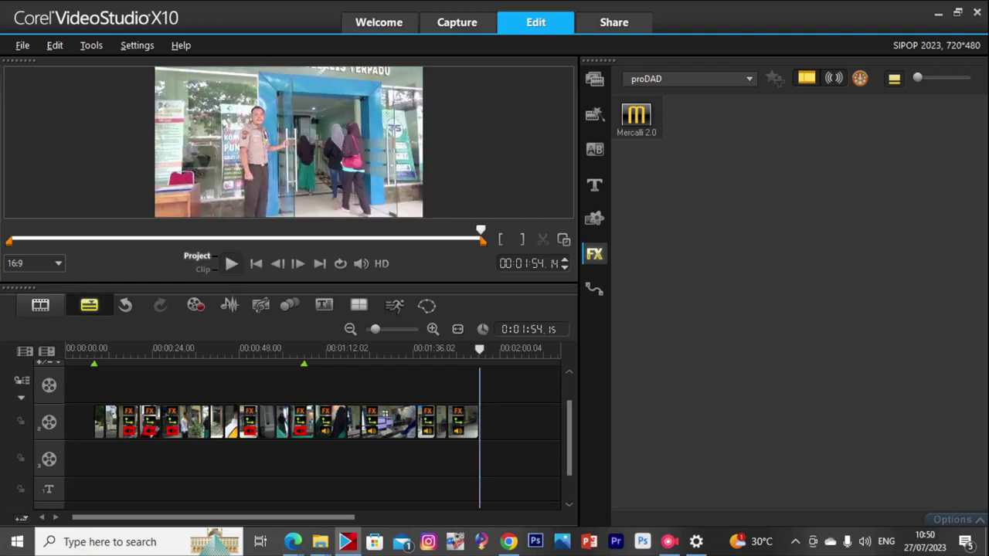
Set the contrast of the sped-up part of clip 00237 to 16 and mute it.
double_click(462, 423)
click(694, 353)
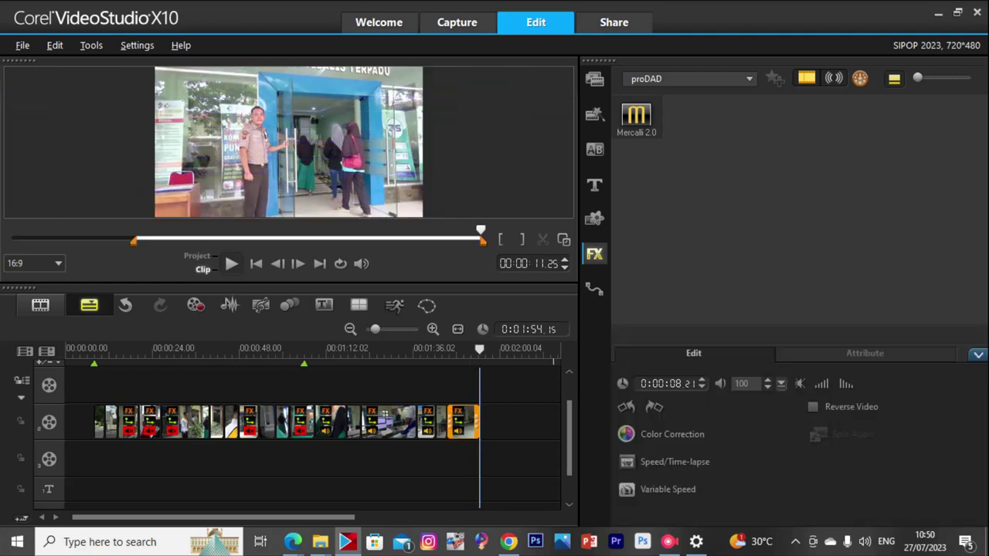
click(671, 434)
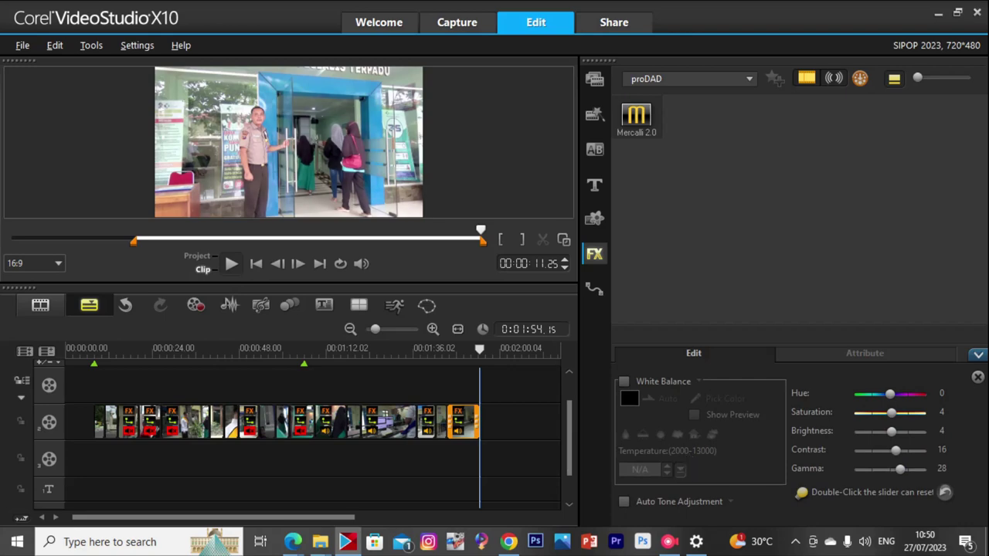
right_click(466, 422)
click(540, 258)
Apply the Mercalli 2.0 filter to the sped-up part of clip 00237 and run its stabilization analysis.
drag(635, 115, 463, 459)
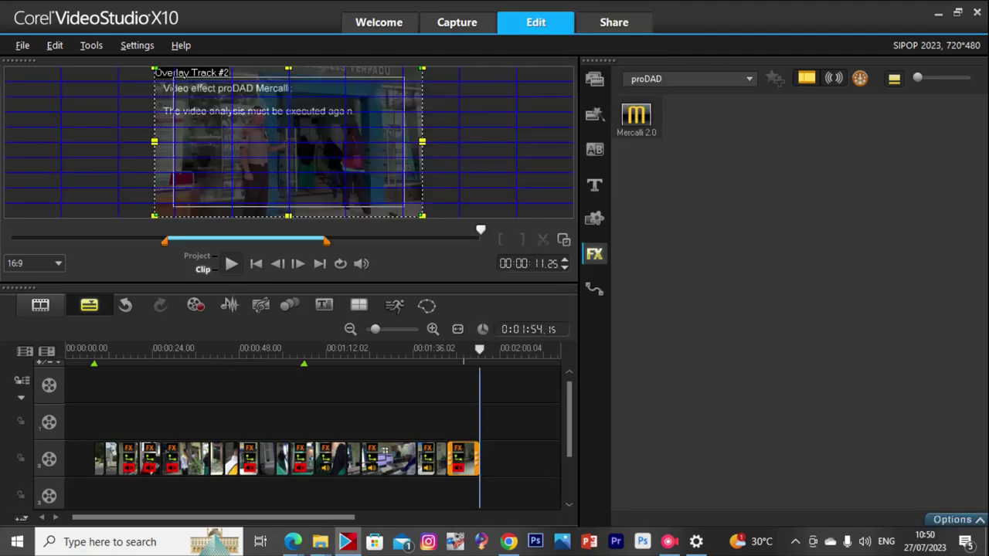
click(958, 520)
click(725, 500)
key(Return)
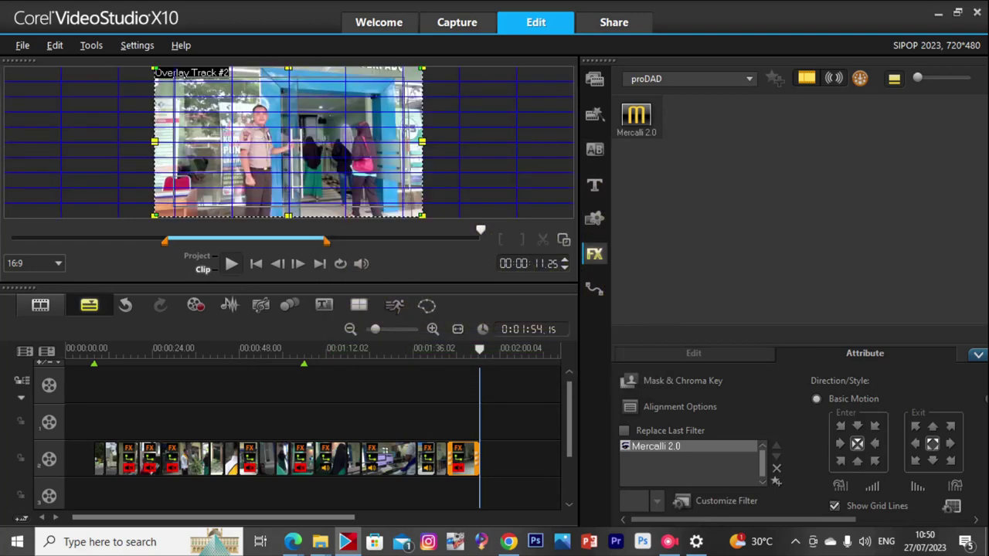
Play from 00:01:35.14 to the project end and step back through the last frames of clip 00237 to check the stabilization.
drag(410, 350, 410, 350)
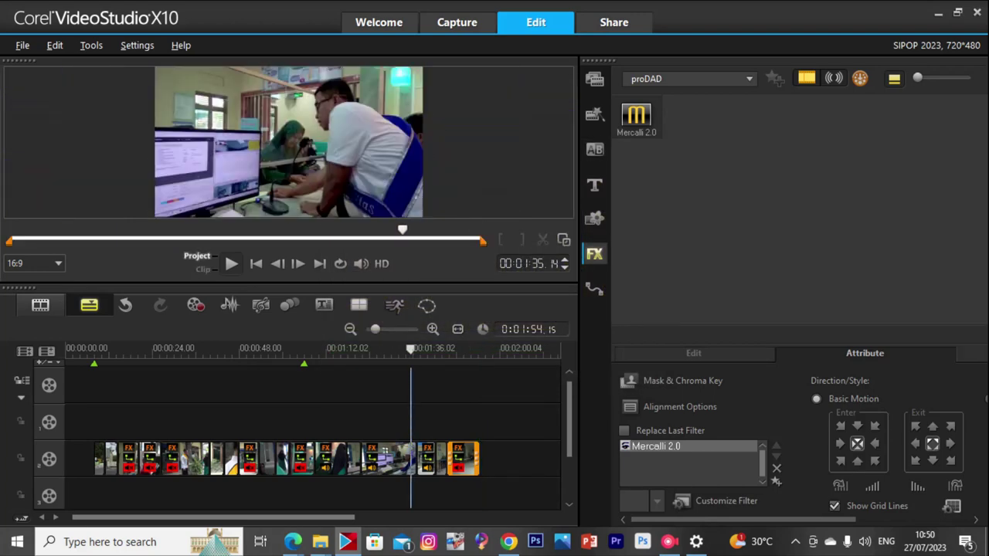
key(space)
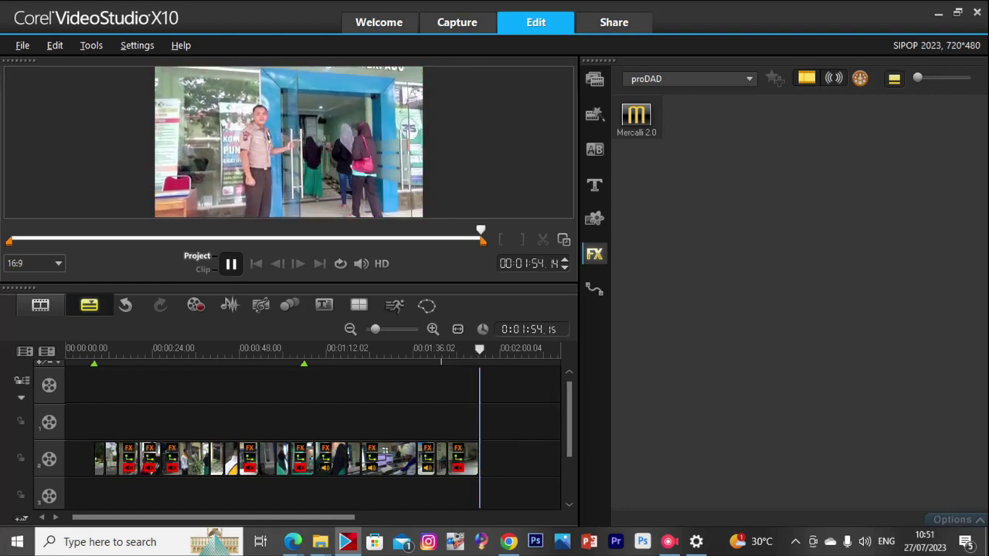
key(Left)
key(Left)
key(Left)
key(Left)
key(Left)
key(Left)
key(Left)
key(Left)
key(Left)
key(Left)
key(Left)
key(Left)
key(Left)
key(Left)
key(Left)
key(Left)
key(Left)
key(Left)
key(Left)
key(Left)
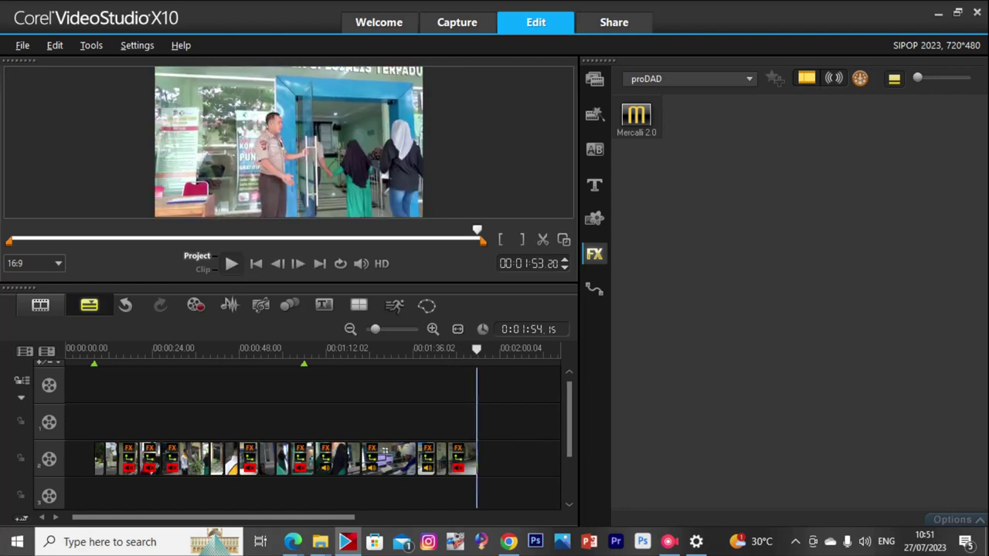
drag(477, 350, 484, 350)
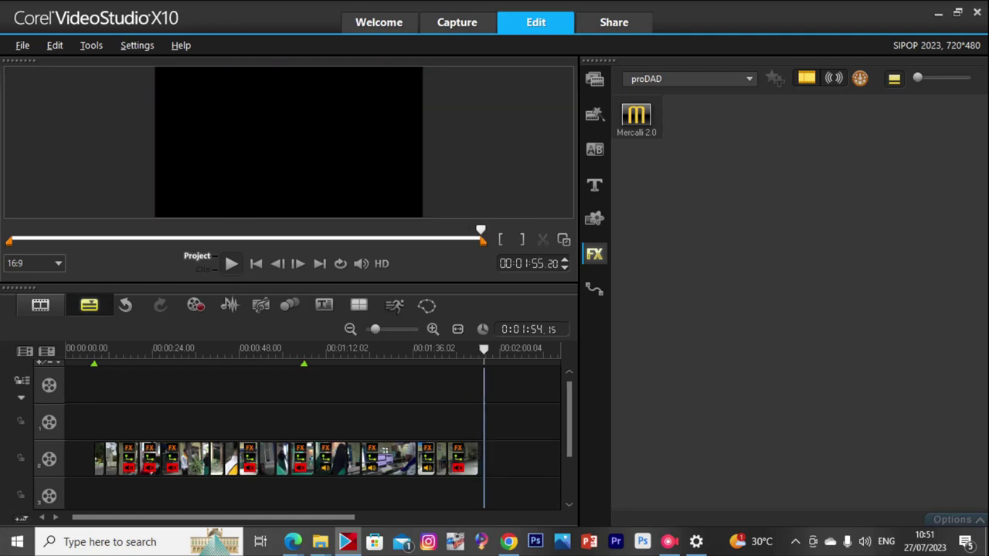
Compare the color correction values of the normal-speed and sped-up parts of clip 00237.
click(441, 459)
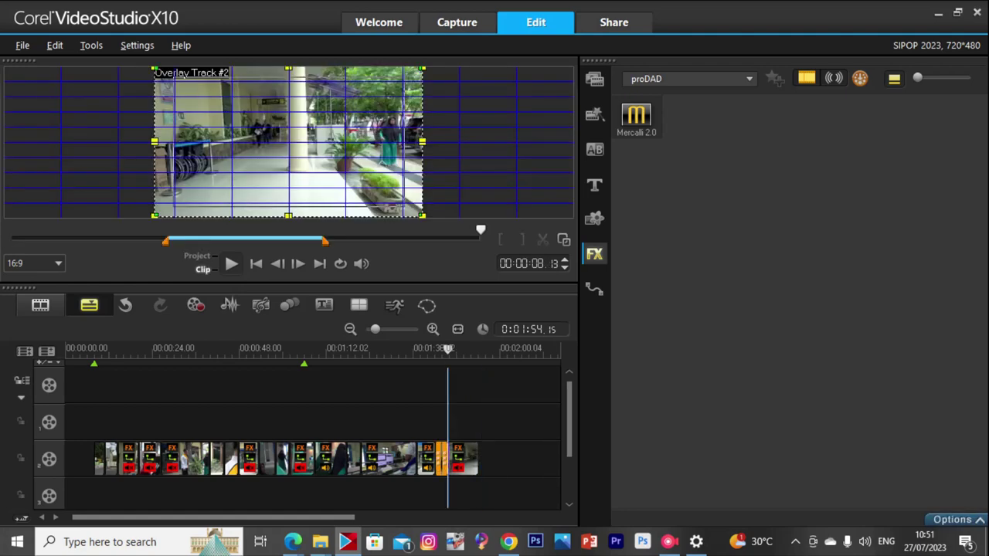
double_click(464, 459)
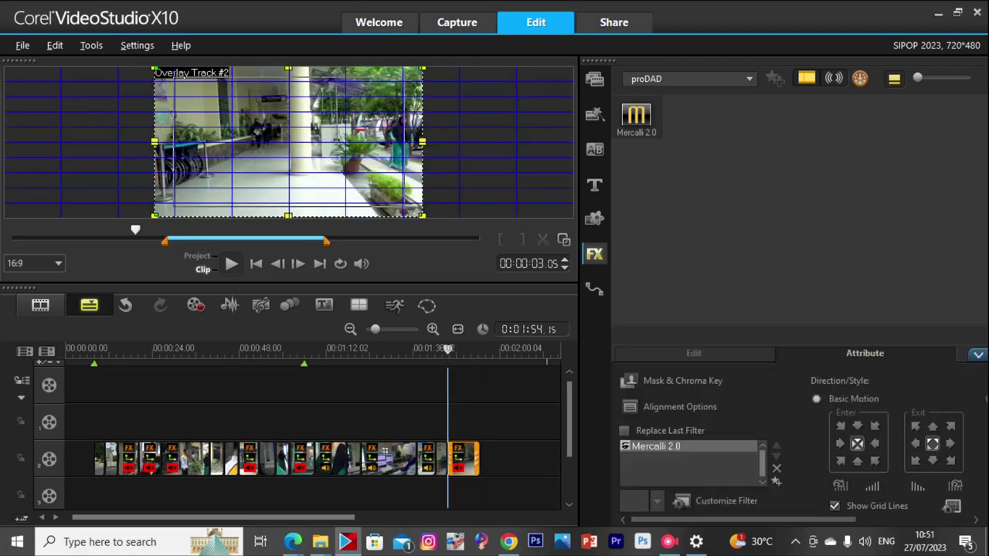
click(694, 353)
click(672, 434)
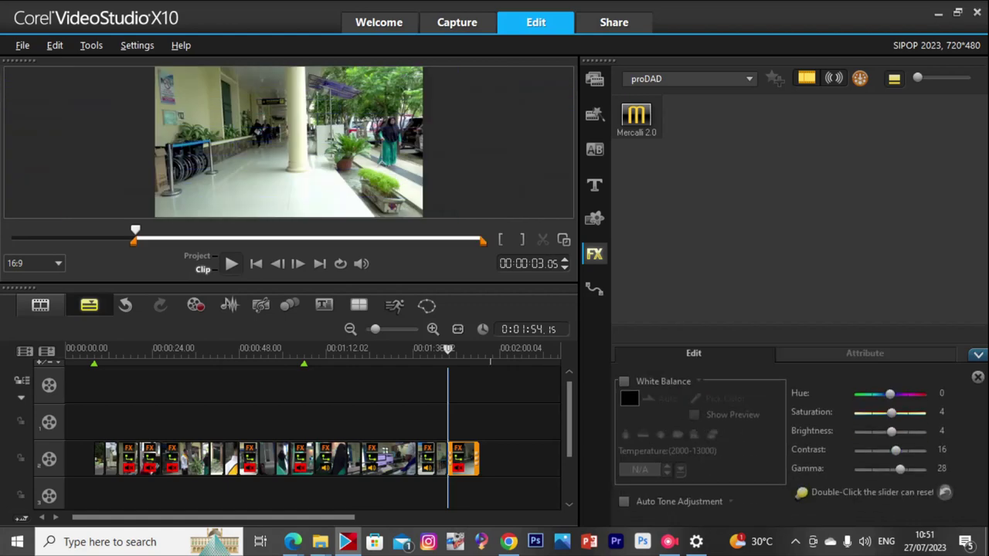
click(441, 459)
click(673, 434)
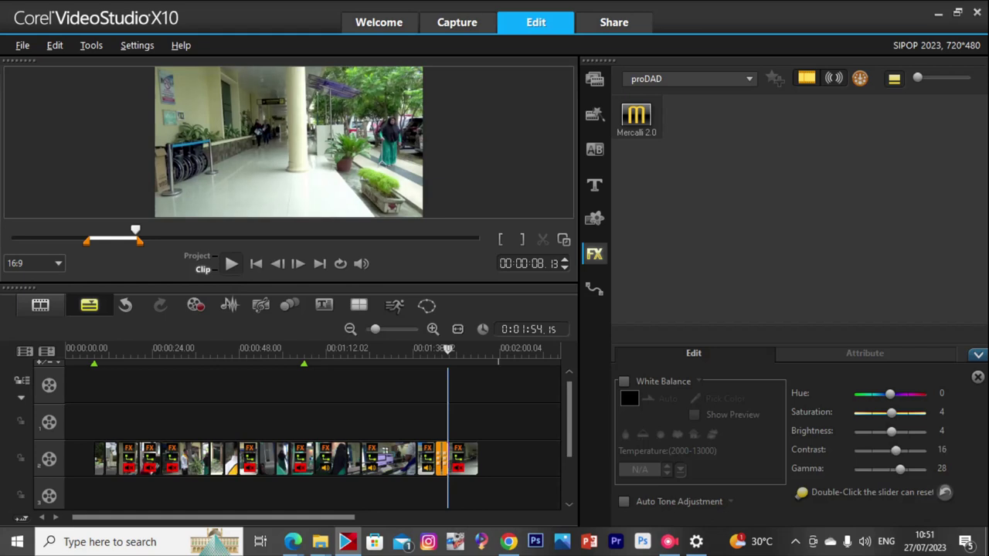
click(465, 459)
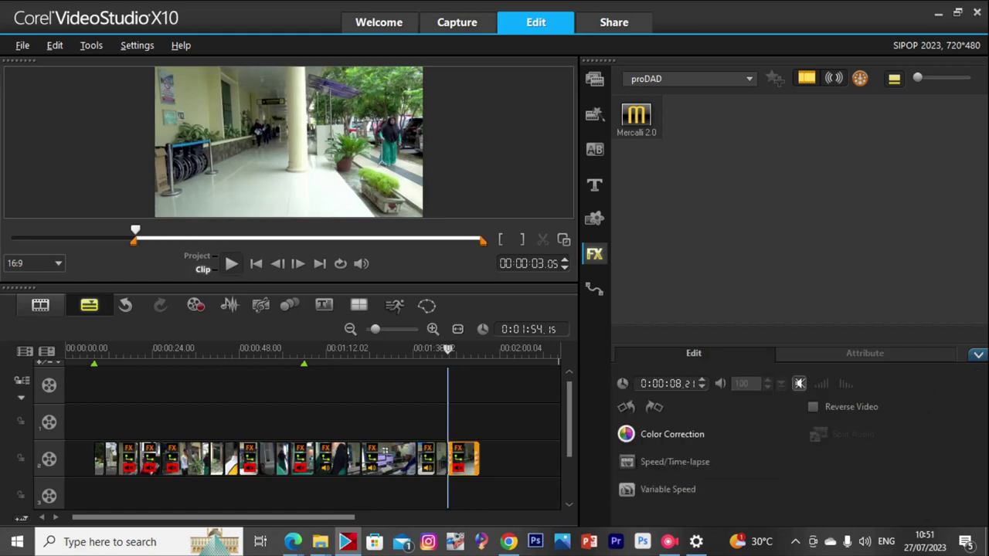
click(672, 434)
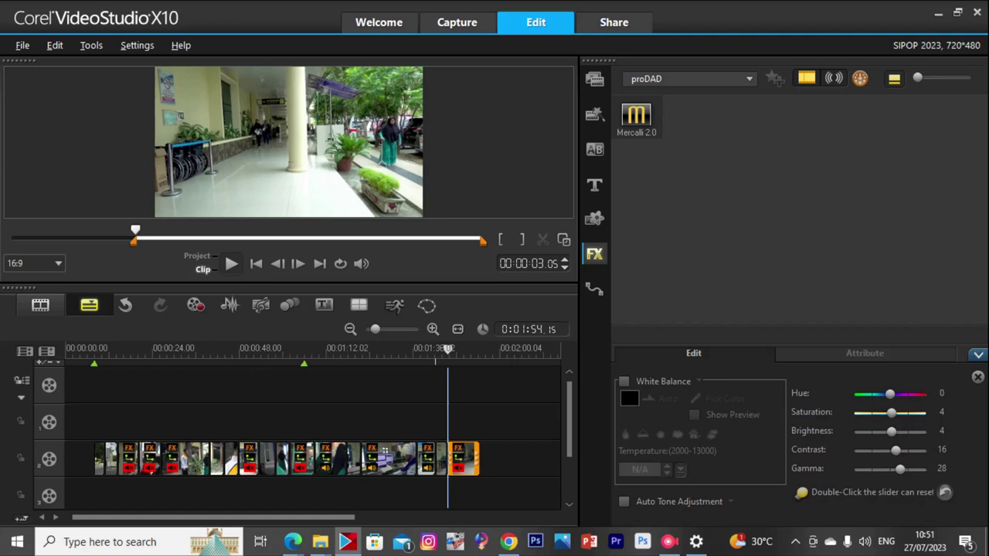
Play the final clips of the project, then replay them from 00:01:35.14 to check how the parts of clip 00237 look in sequence.
click(434, 350)
key(space)
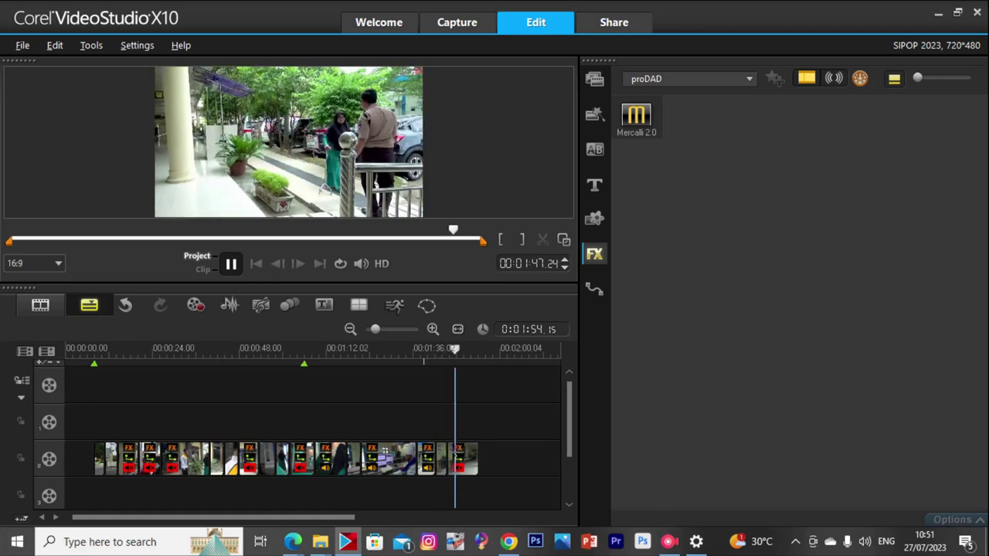
click(458, 459)
click(422, 459)
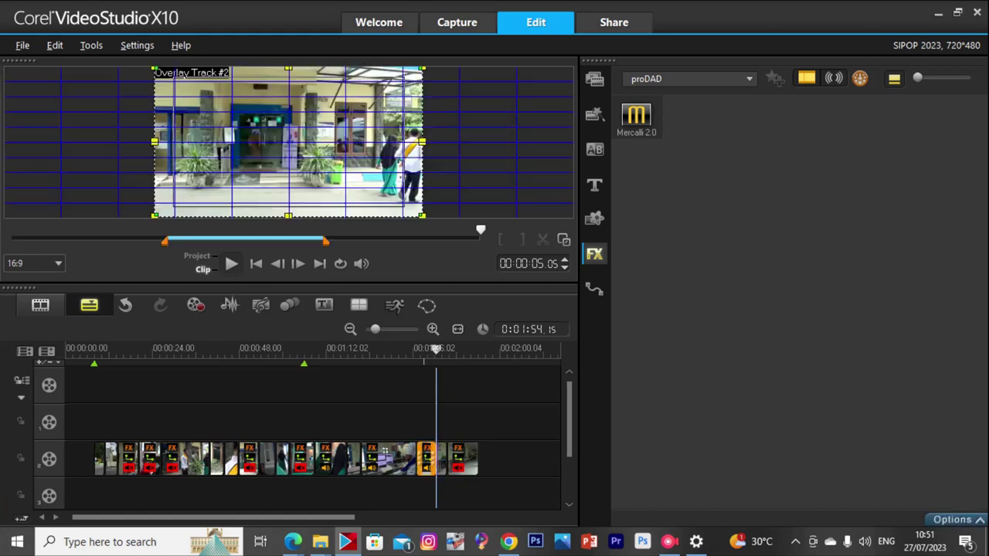
click(410, 350)
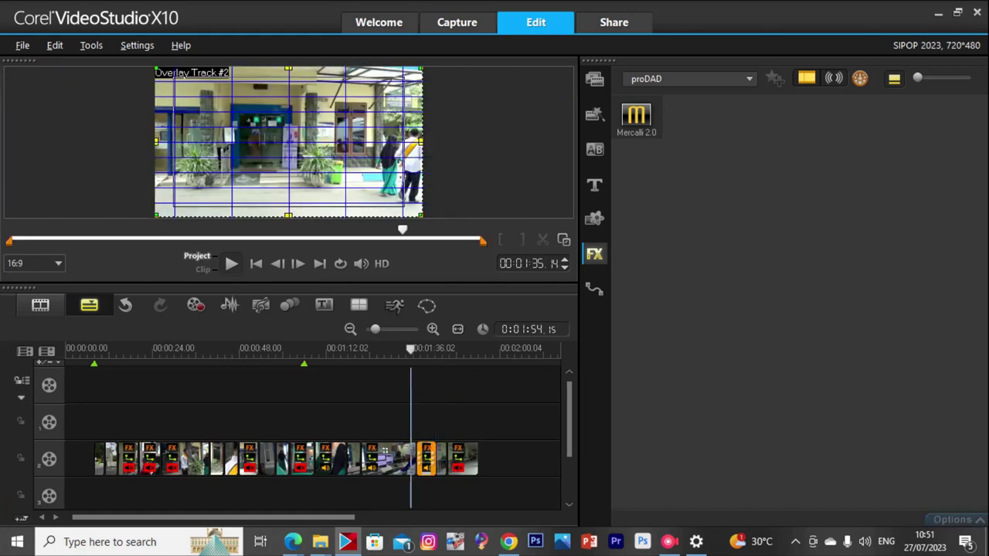
key(space)
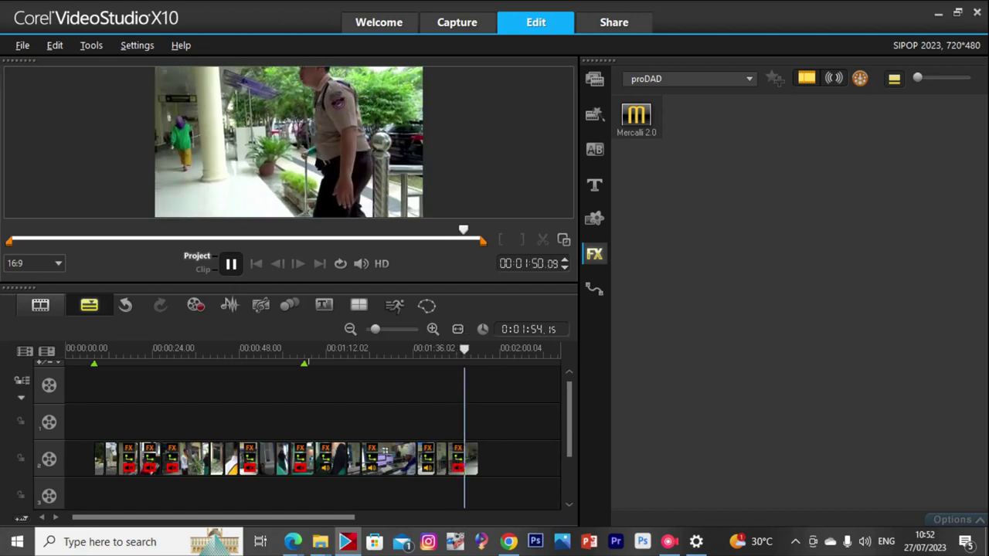
Add clip 00238 from the SIPOP recording folder after clip 00237 on the overlay track and enlarge it to fill the frame.
click(347, 541)
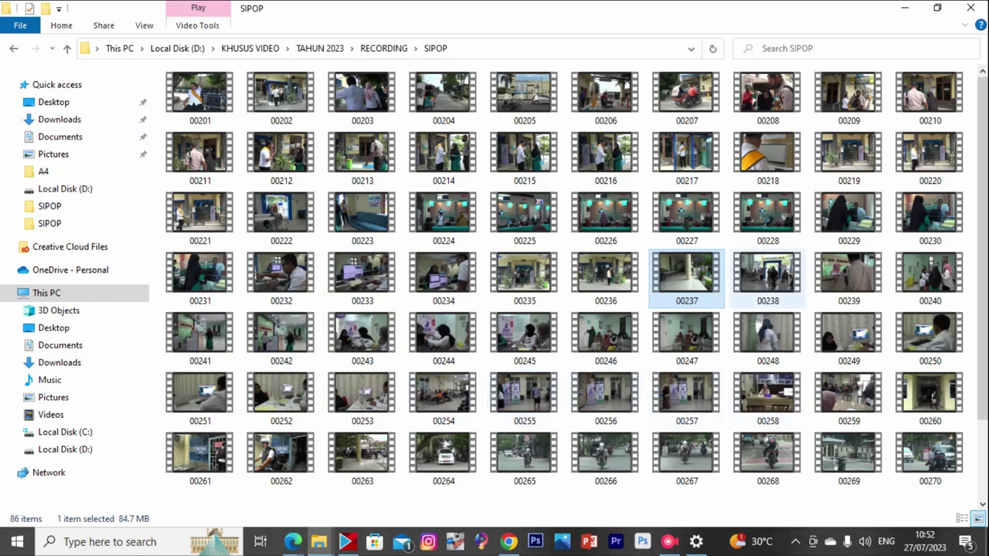
click(767, 278)
drag(767, 274, 514, 421)
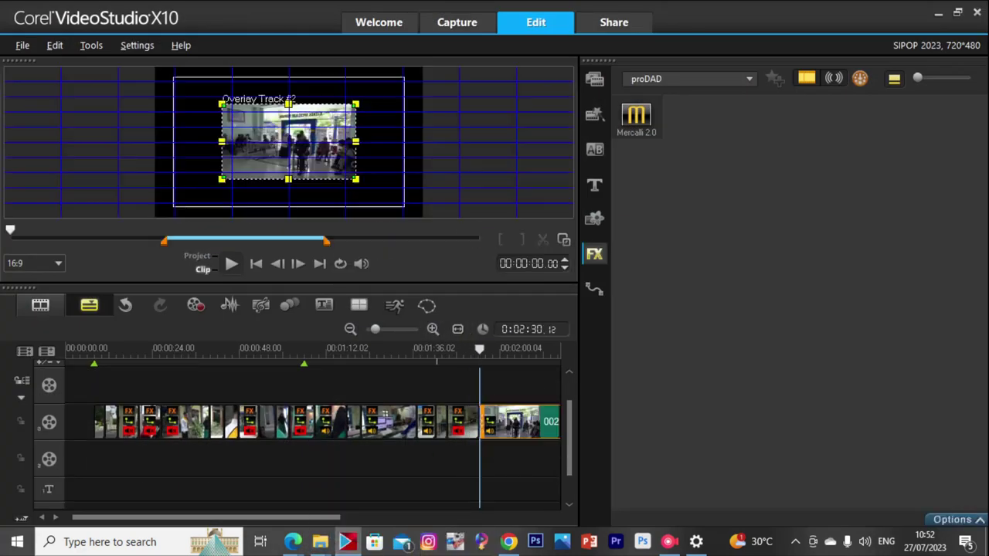
right_click(268, 138)
click(286, 267)
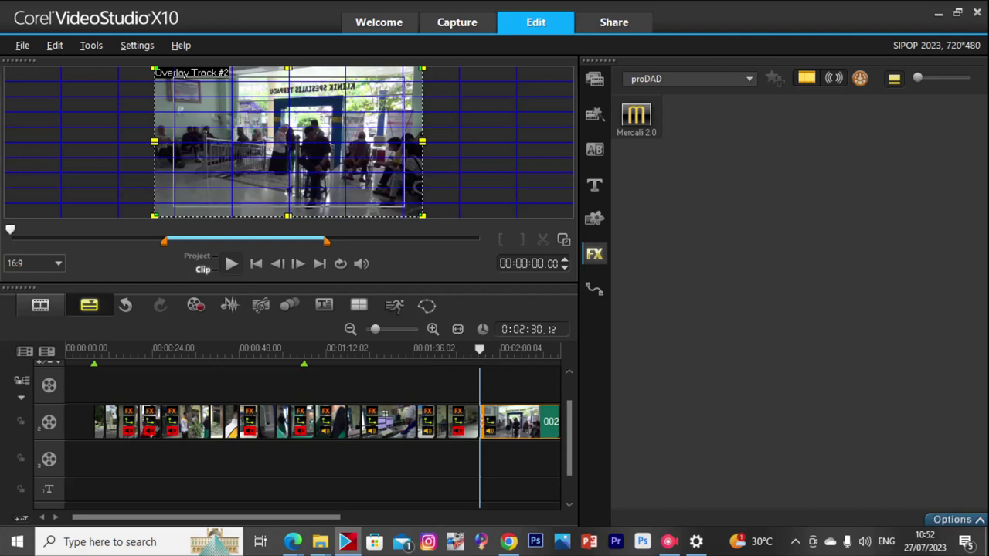
Split clip 00238 at 00:02:06.17, delete its opening part and move the remainder up against clip 00237.
scroll(383, 362, down, 2)
click(321, 350)
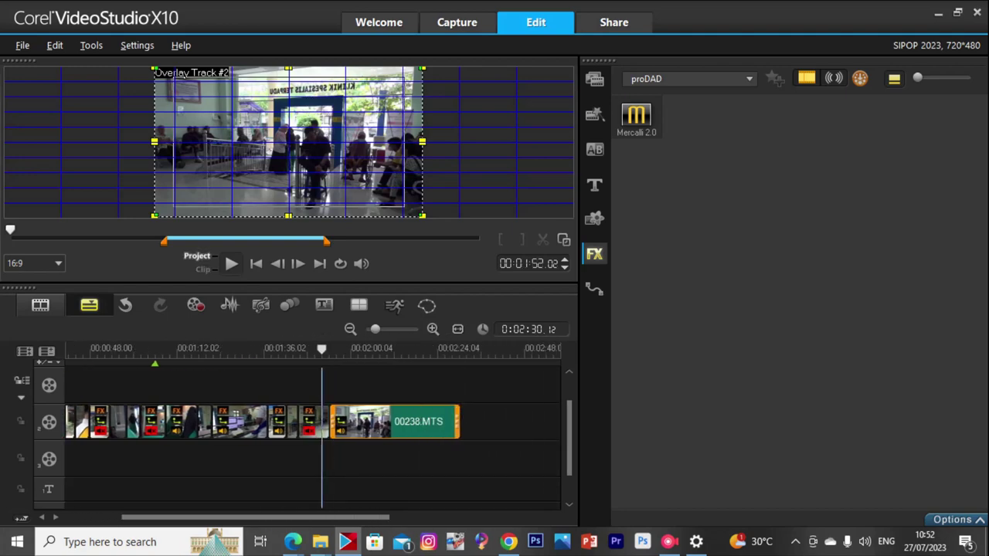
drag(321, 350, 322, 349)
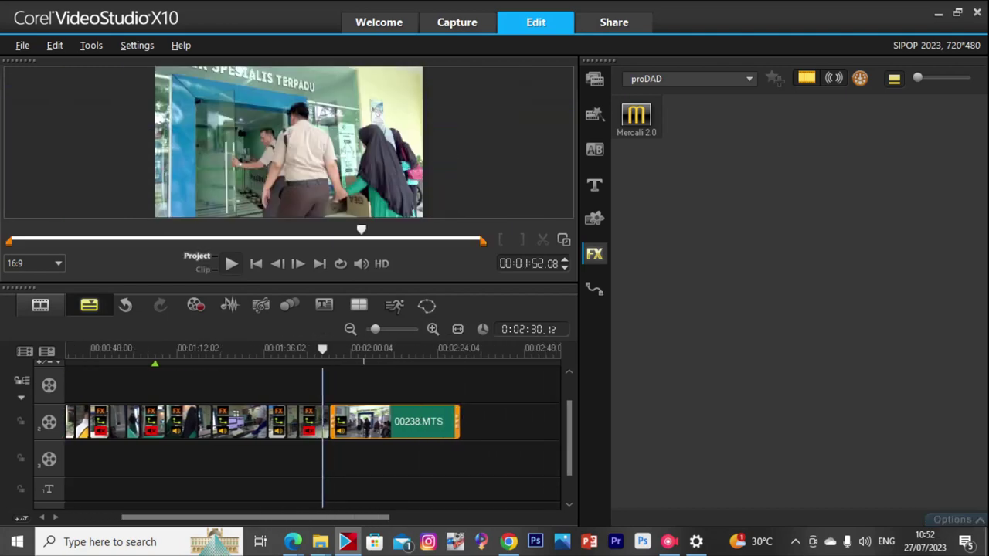
key(space)
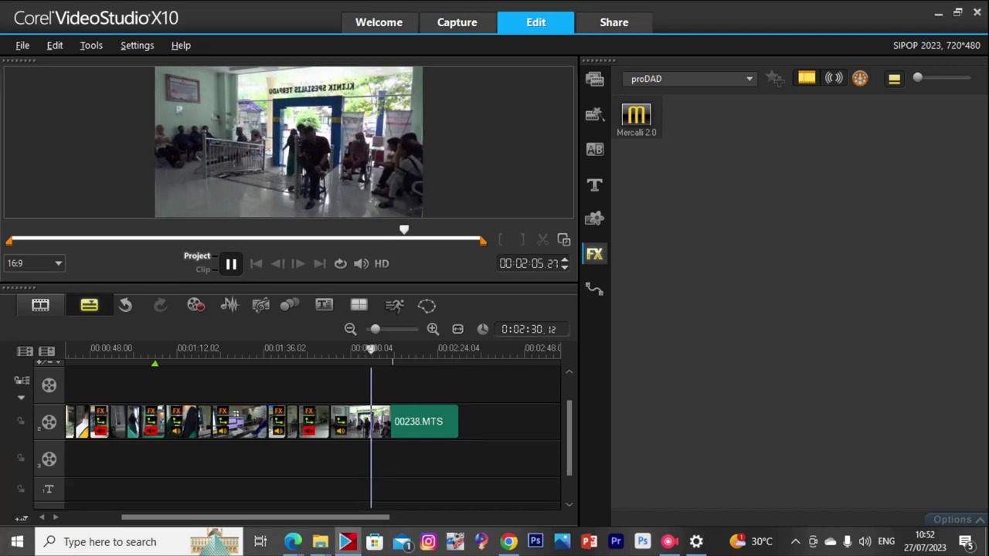
key(space)
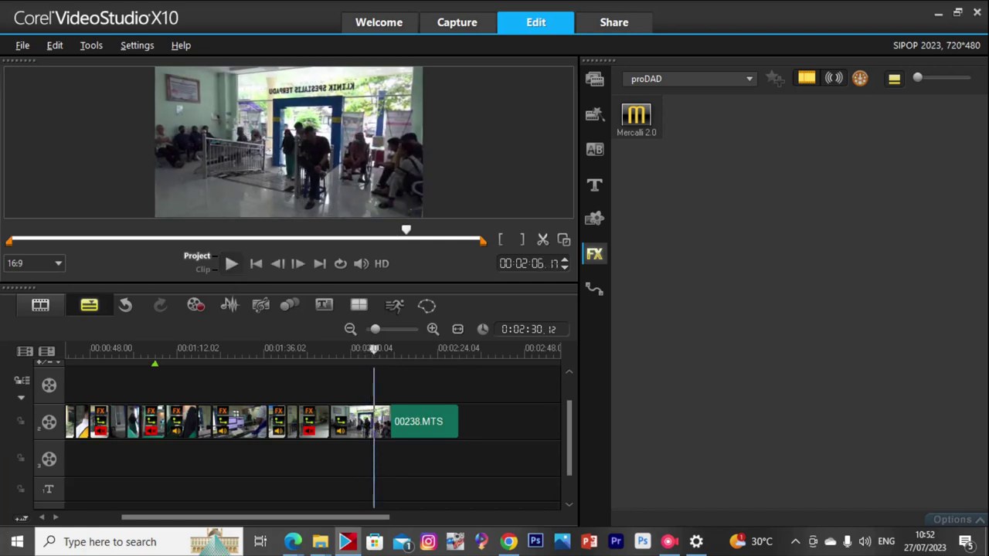
key(ctrl+i)
click(354, 422)
key(Delete)
drag(397, 422, 360, 423)
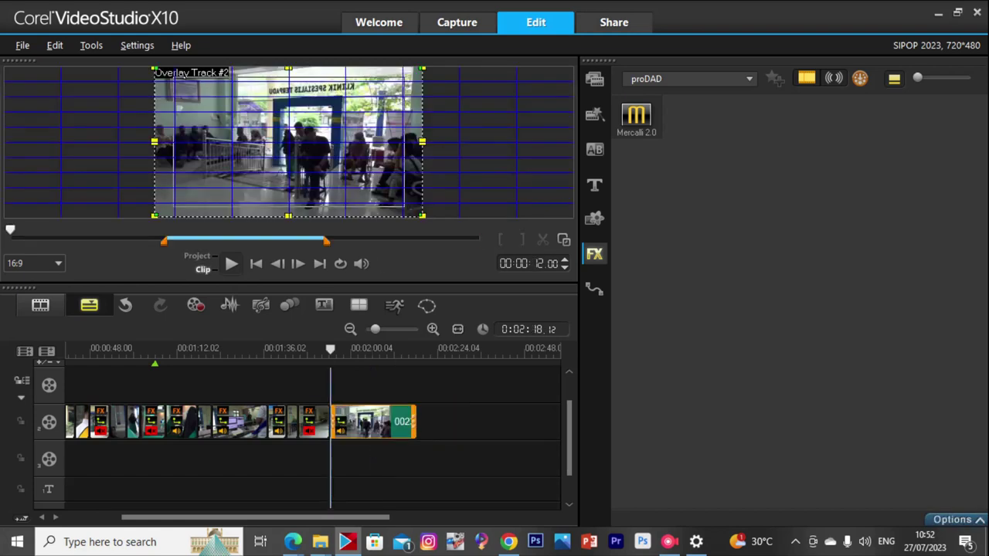
Play through clip 00238, split it at 00:02:04.22 and mute its first part.
click(330, 364)
mouse_move(329, 350)
mouse_down()
mouse_move(400, 350)
mouse_move(410, 370)
mouse_move(329, 370)
mouse_up()
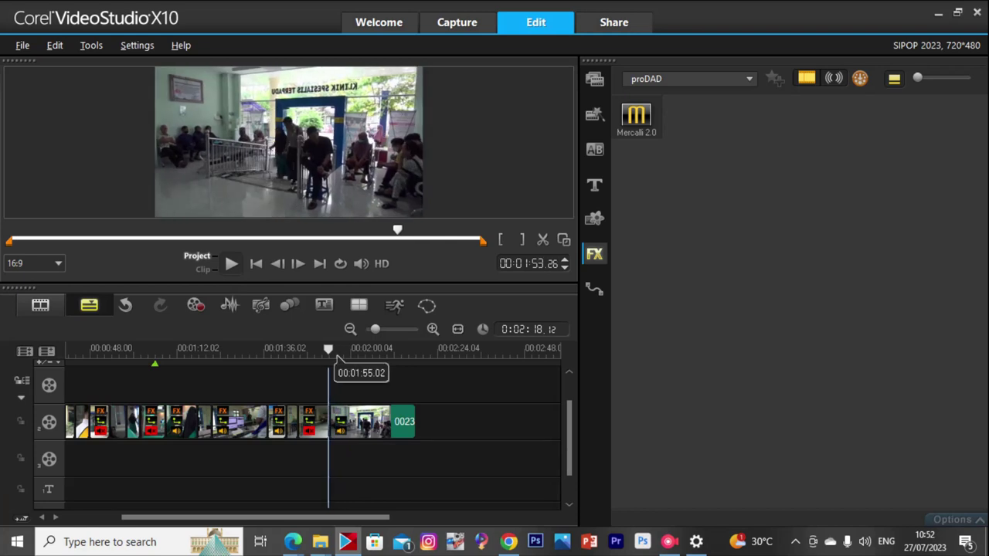
key(space)
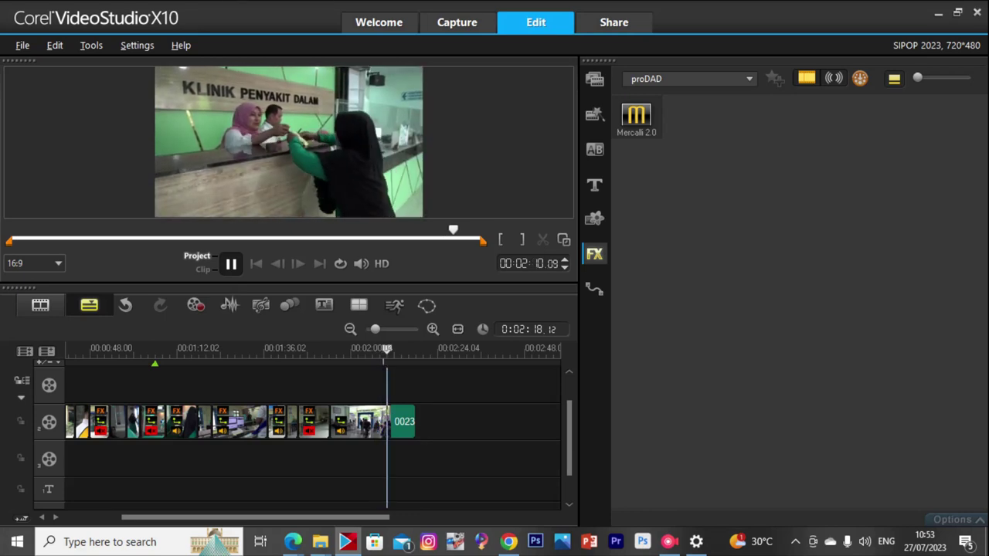
drag(387, 350, 367, 373)
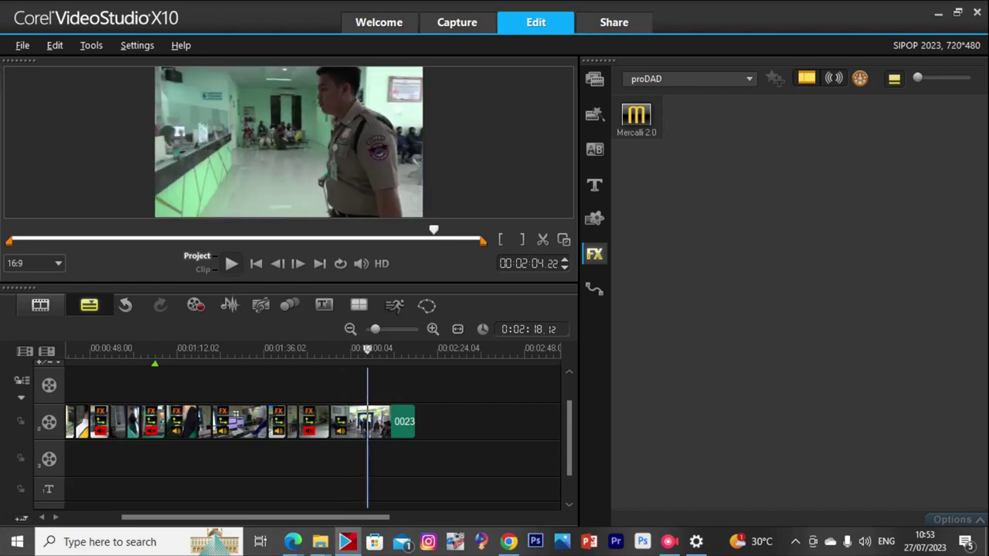
click(363, 421)
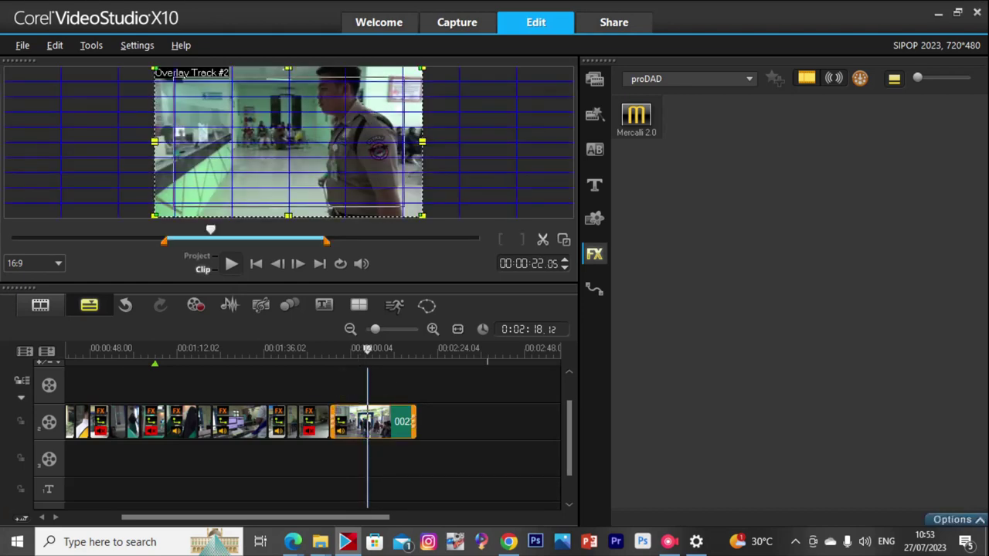
right_click(355, 421)
click(392, 277)
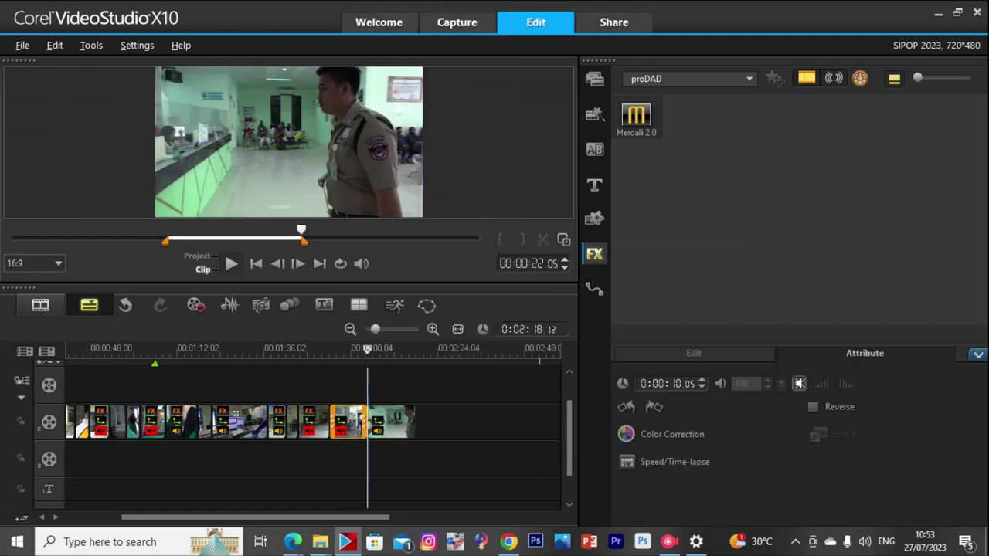
Speed up the first part of clip 00238 to a duration of 0:00:05.26.
click(674, 462)
drag(428, 317, 443, 316)
click(536, 399)
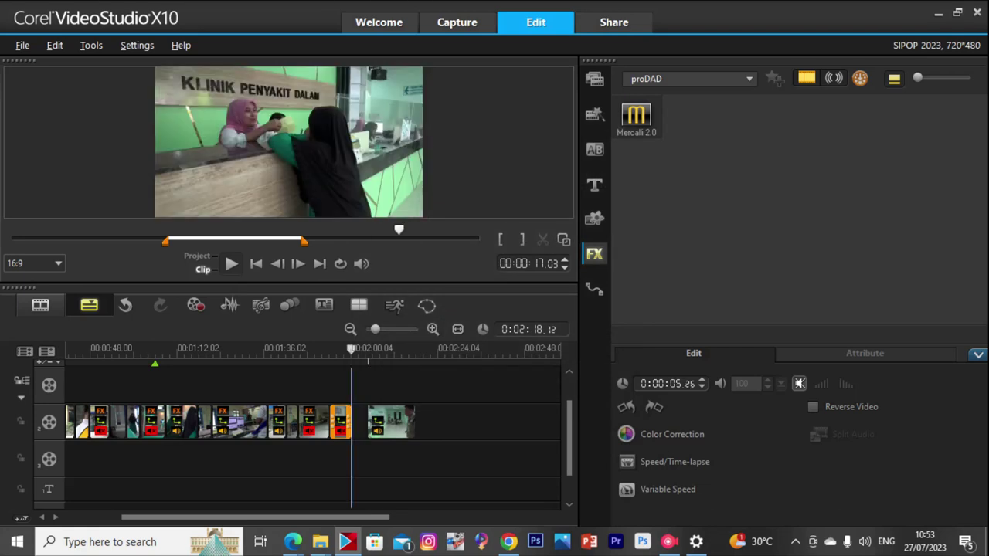
Color-correct the sped-up part of clip 00238 with saturation 4, brightness 6, contrast 20 and gamma 34.
click(231, 264)
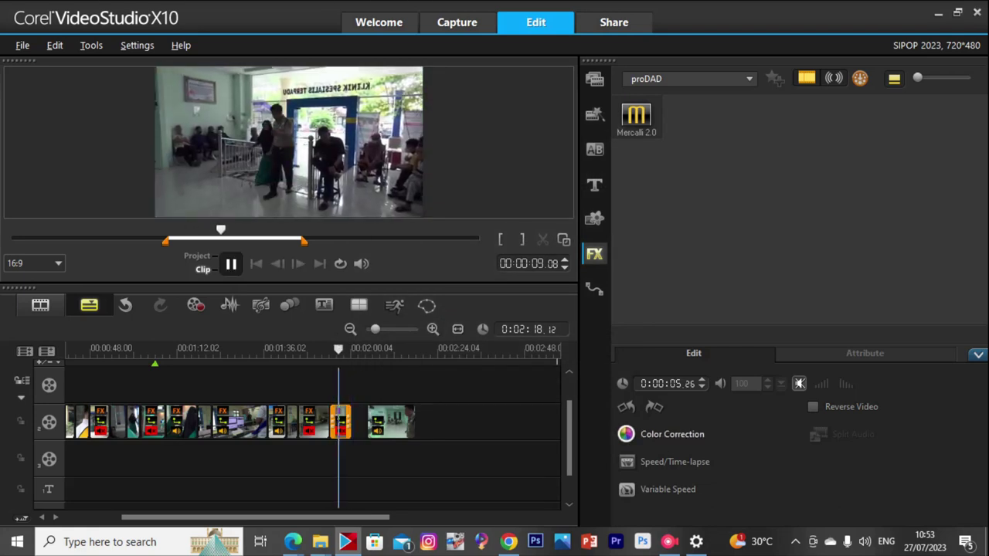
click(672, 434)
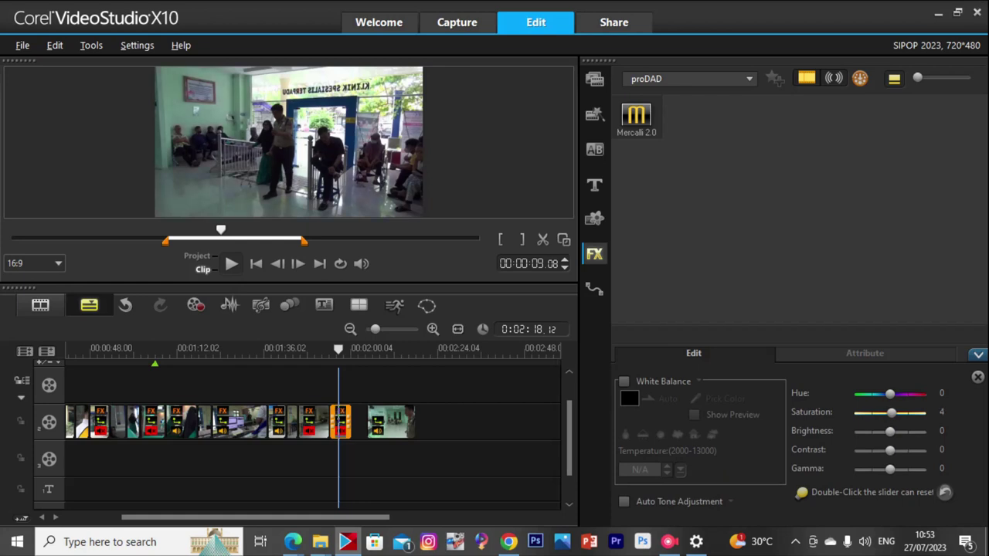
drag(895, 432, 893, 432)
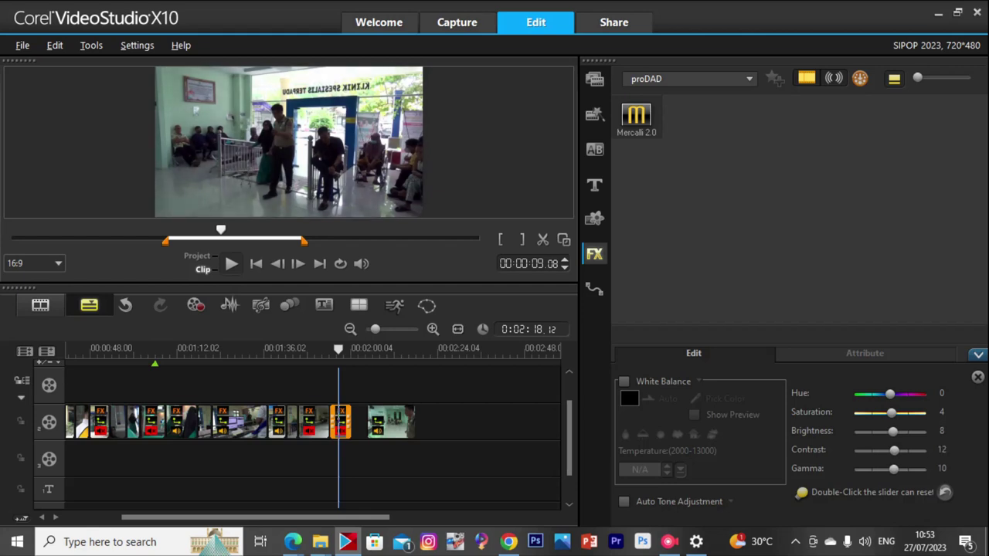
drag(896, 470, 899, 470)
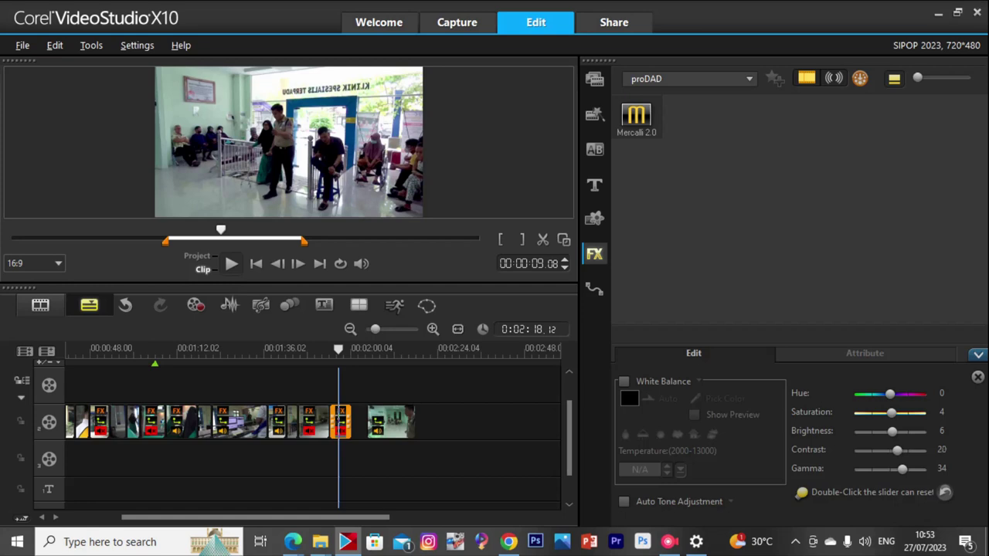
Play the sped-up part of clip 00238 from 00:01:53.14 and move the remaining part against it to close the gap.
click(327, 351)
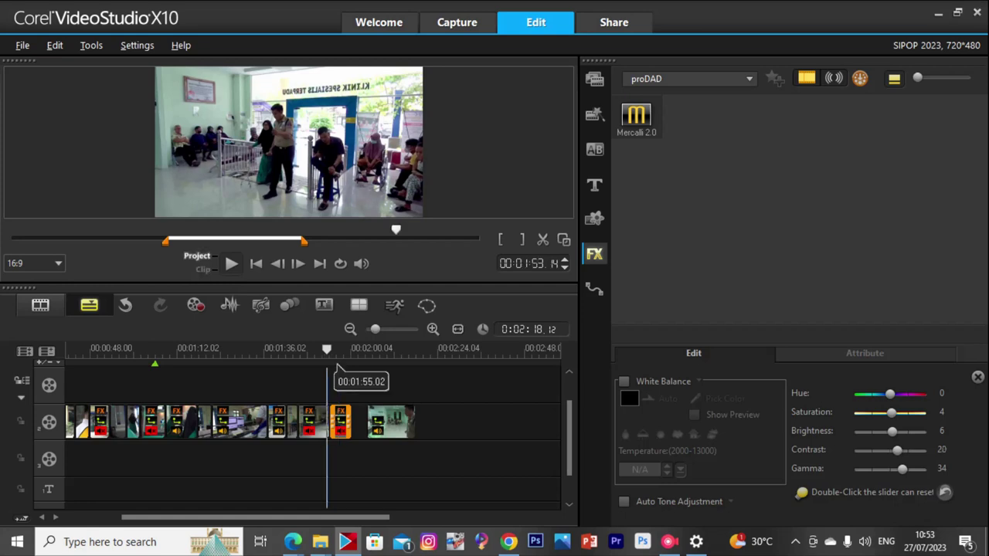
key(space)
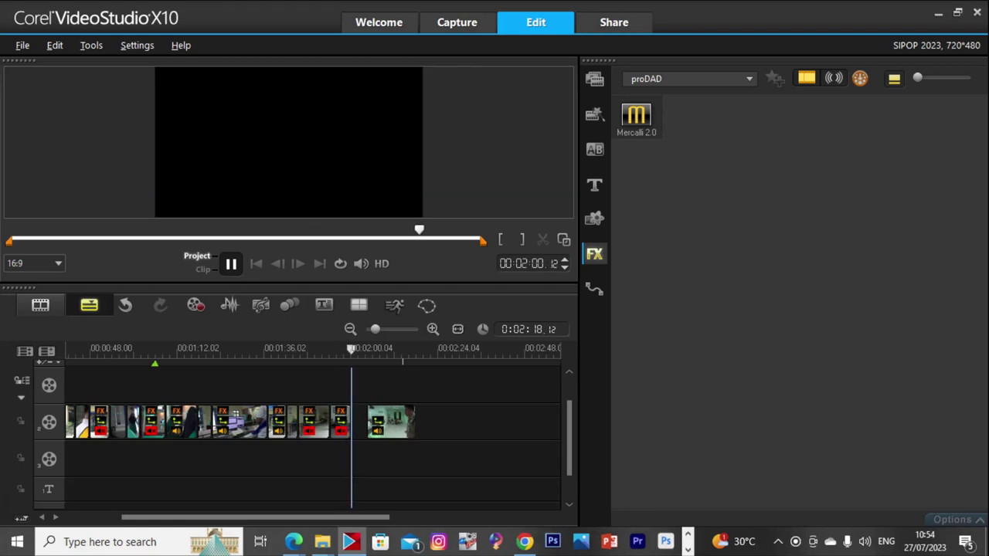
click(392, 421)
drag(391, 422, 375, 421)
Check the color correction values of the sped-up part of clip 00238.
double_click(341, 422)
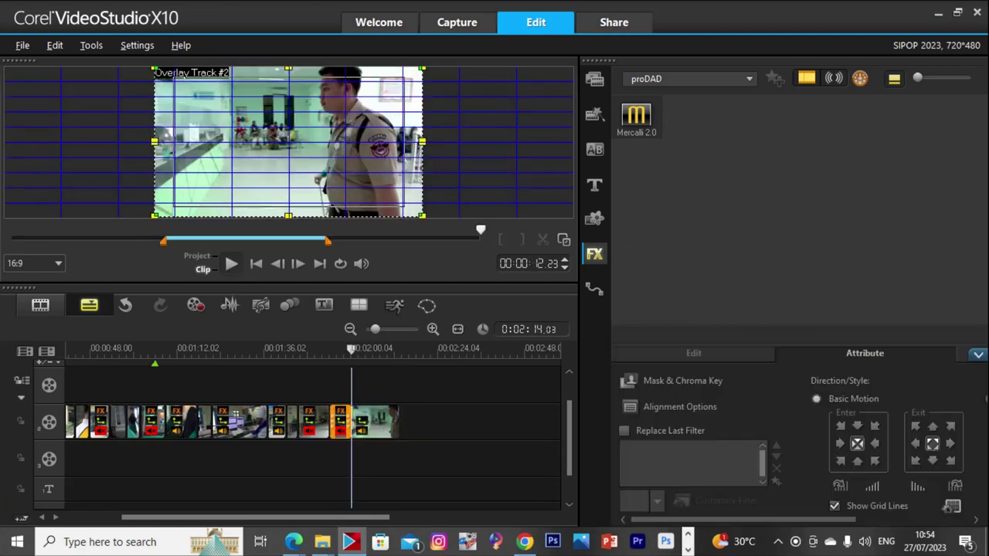
click(692, 353)
click(669, 435)
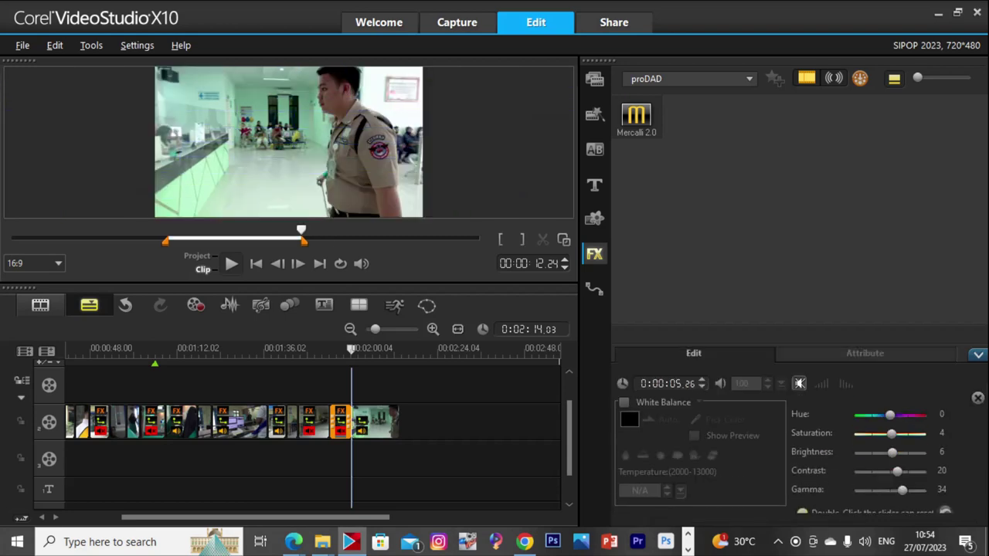
Color-correct the remaining part of clip 00238 with saturation 4, brightness 6, contrast 22 and gamma 30, using the sped-up part as reference.
click(376, 422)
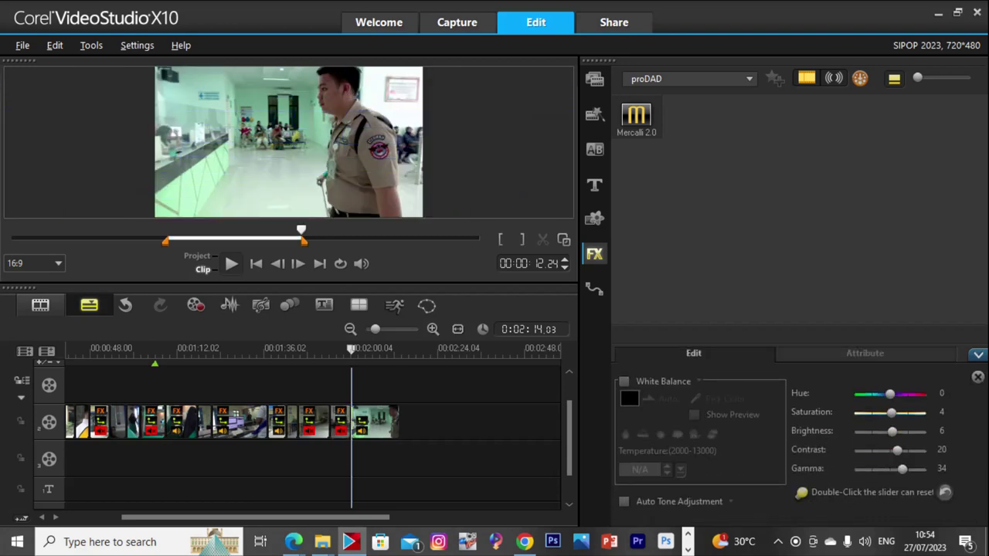
click(978, 354)
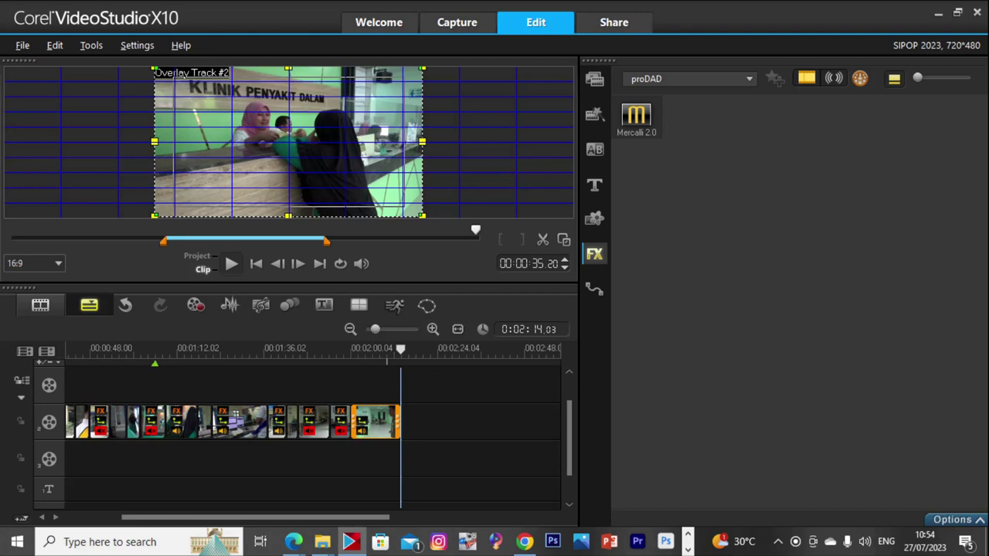
double_click(375, 422)
click(693, 353)
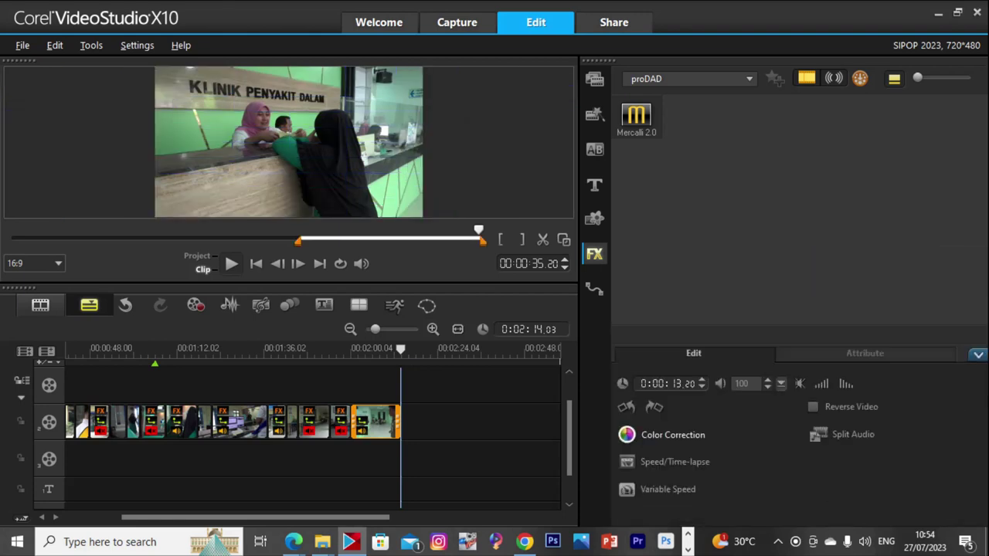
click(670, 435)
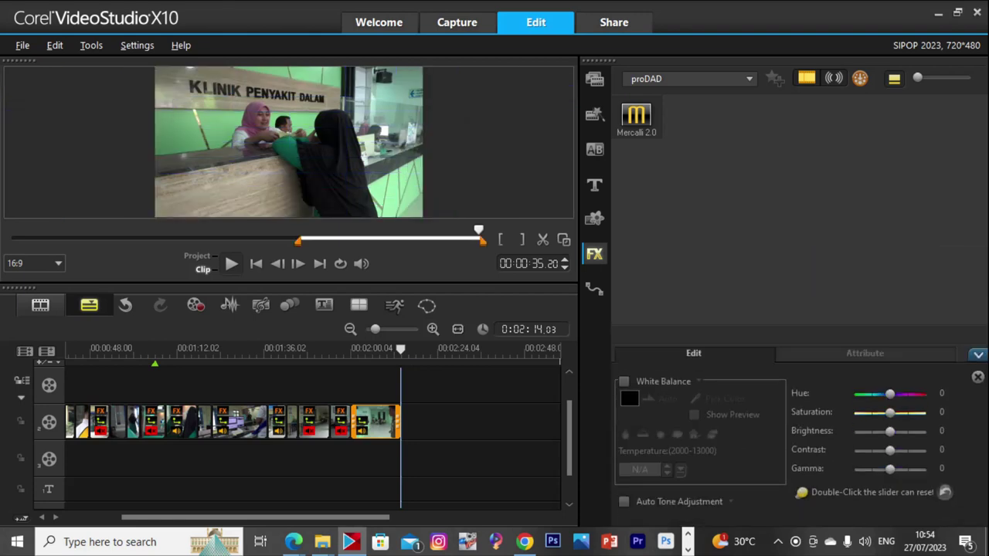
key(space)
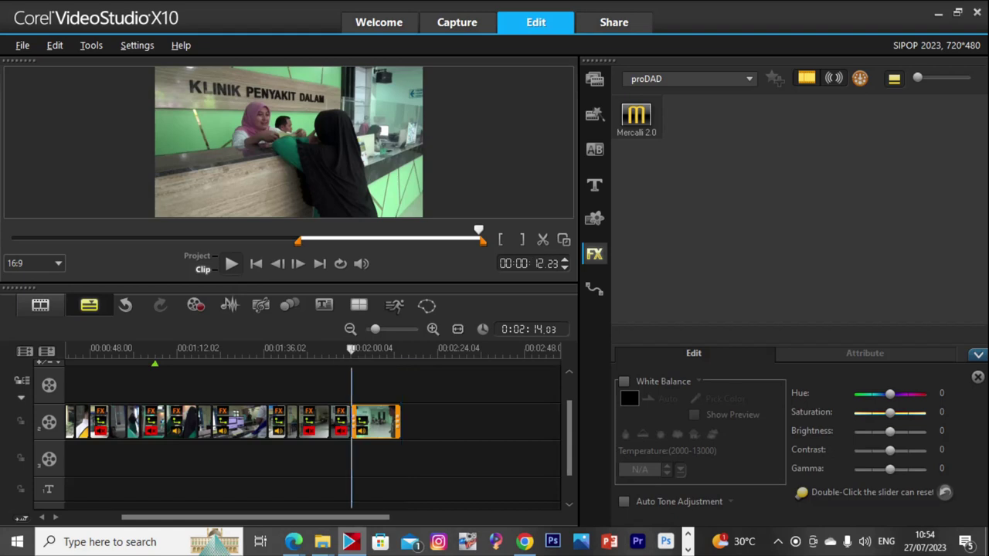
click(341, 422)
click(672, 435)
click(384, 422)
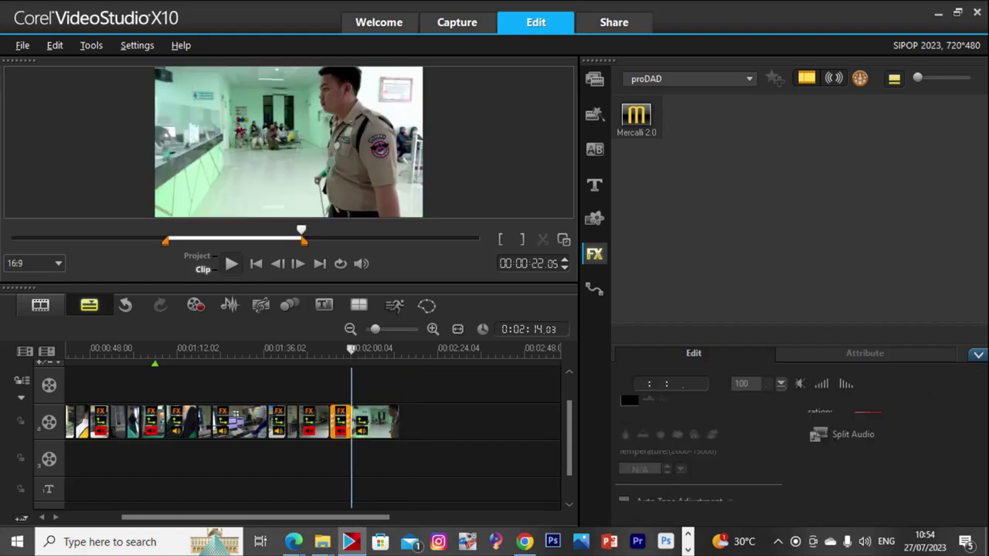
click(672, 435)
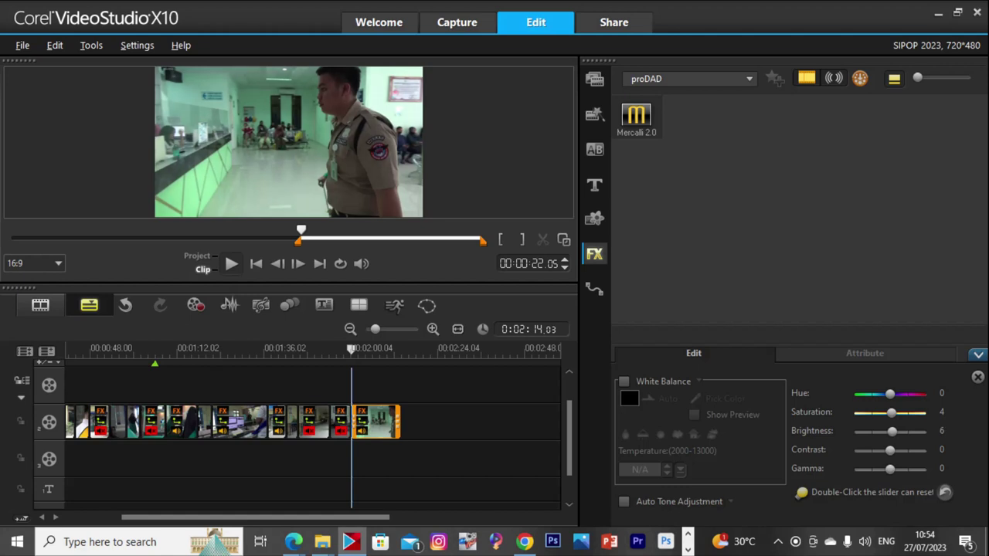
drag(893, 451, 896, 450)
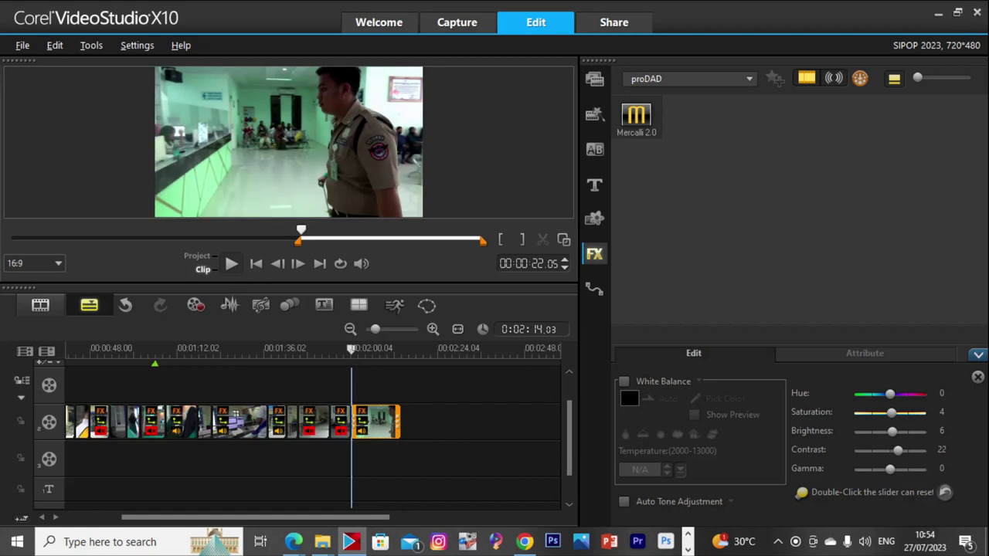
drag(896, 468, 900, 468)
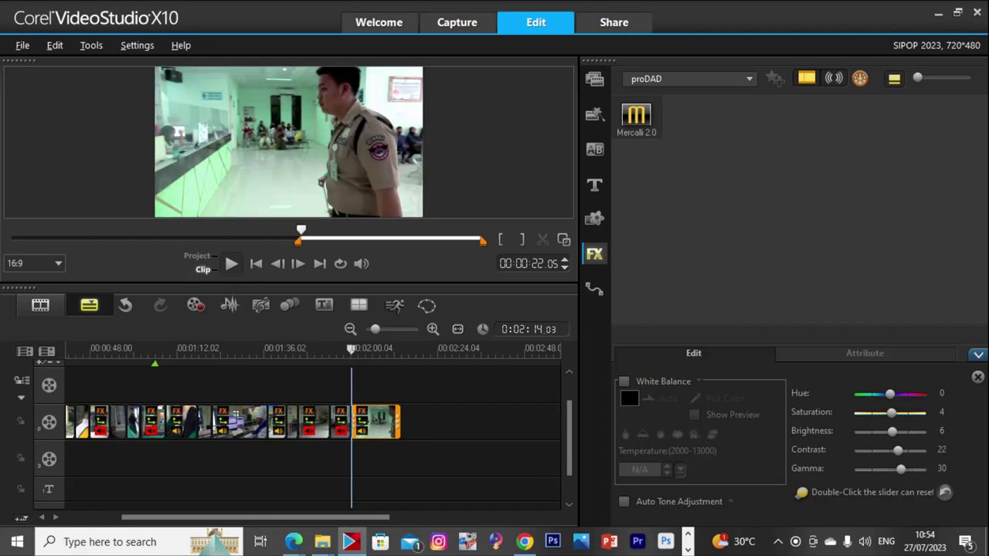
Set the remaining part's gamma to 34 to match the sped-up part of clip 00238, and play the transition from 00:01:59.08.
click(340, 422)
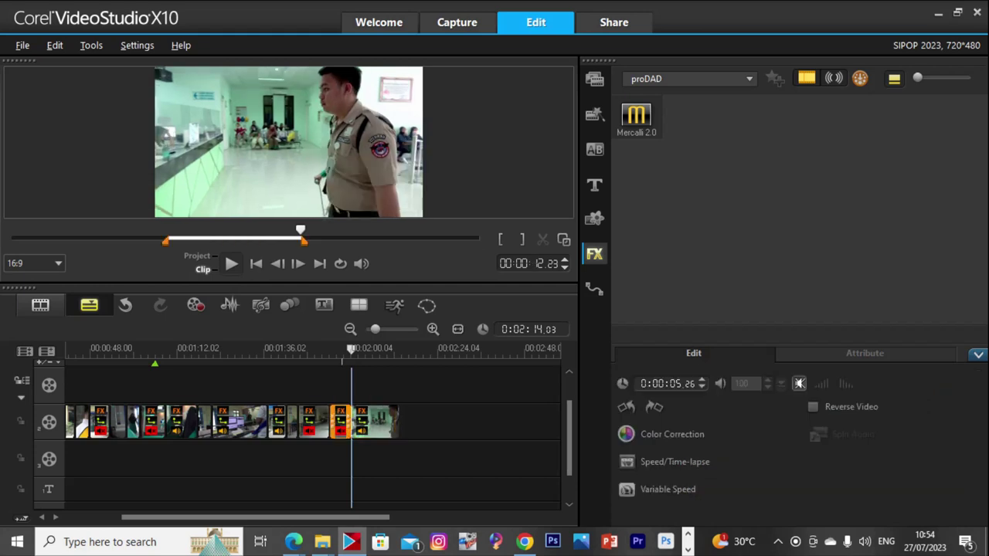
click(671, 434)
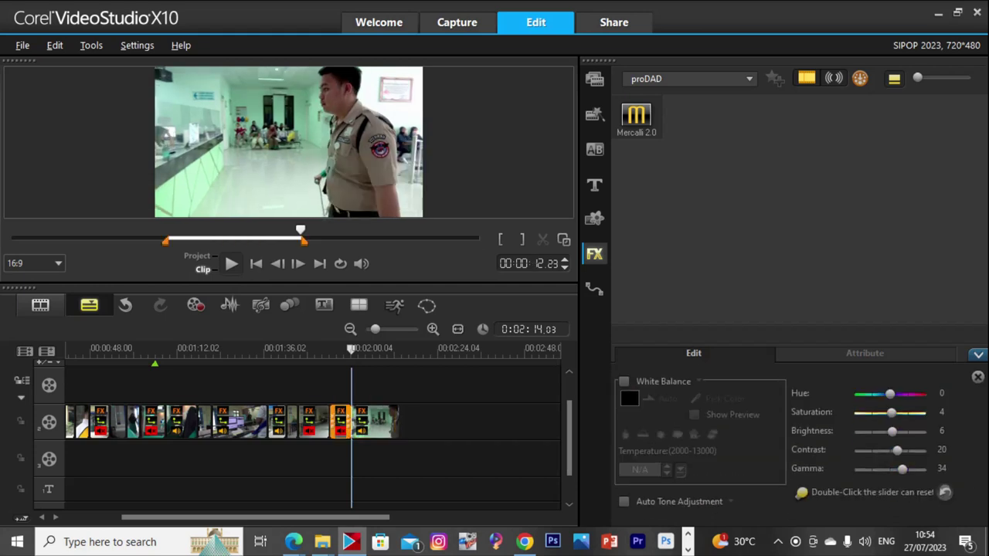
click(377, 423)
click(671, 434)
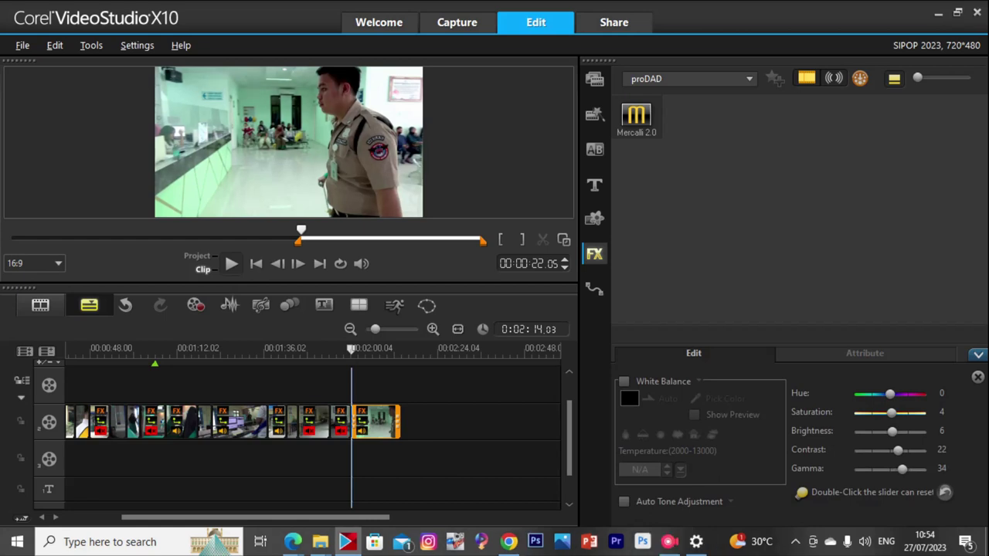
click(340, 422)
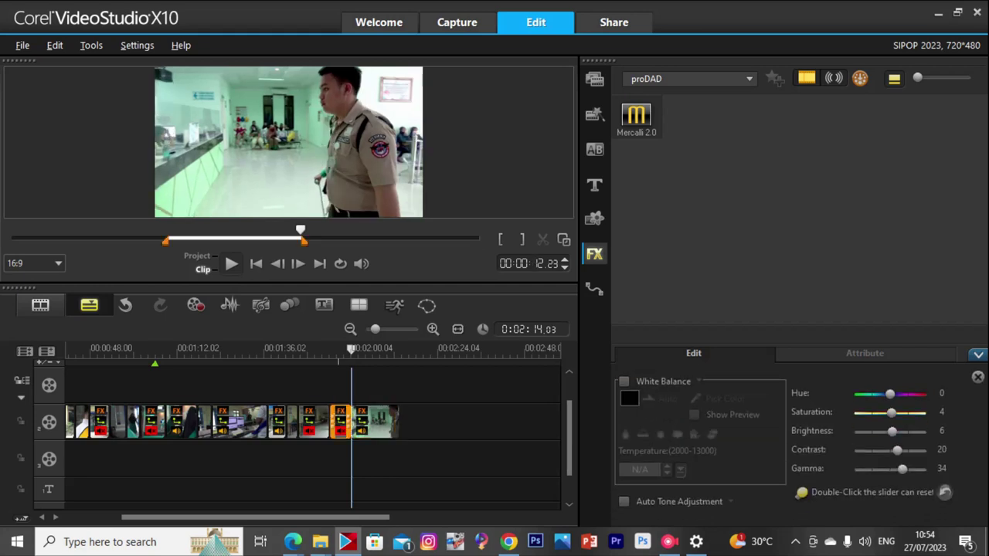
click(377, 423)
click(669, 435)
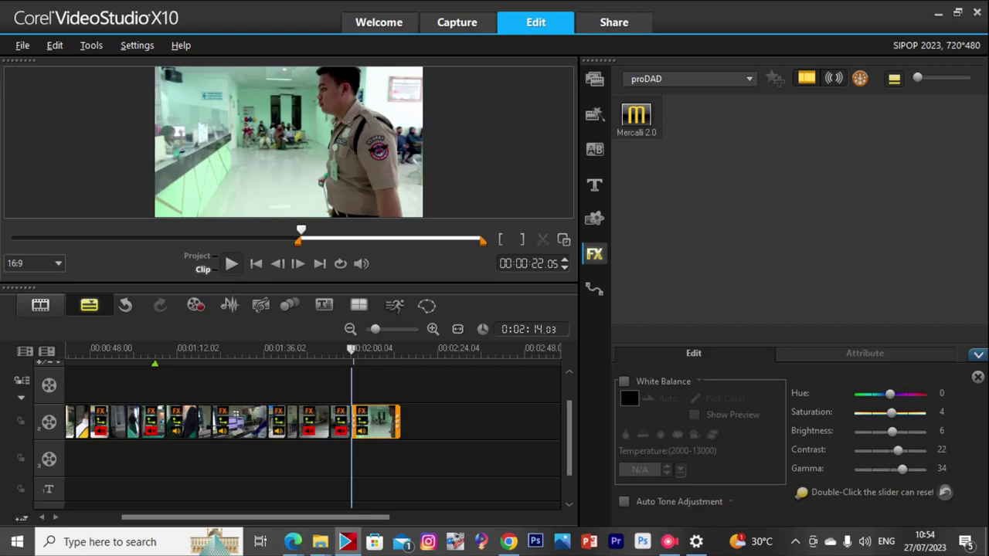
click(347, 349)
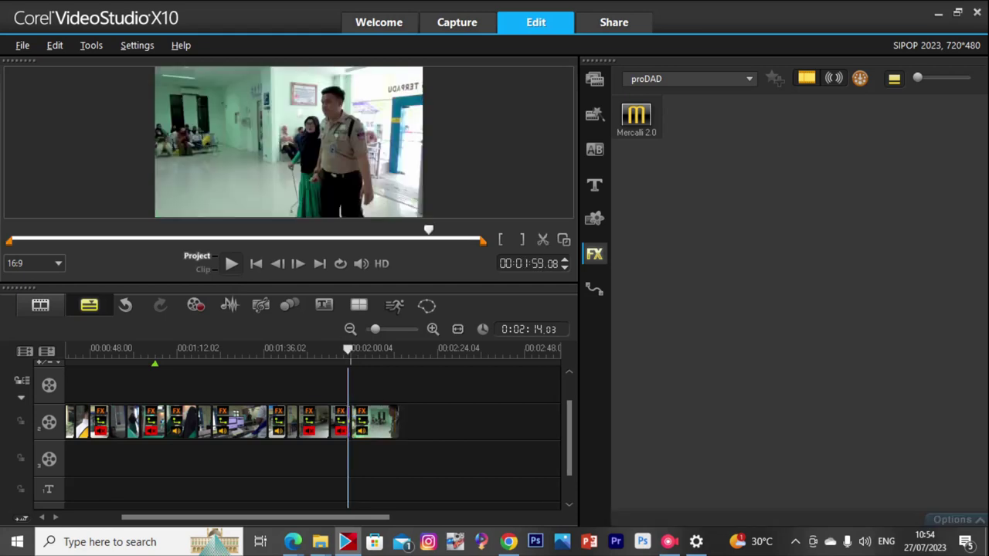
key(space)
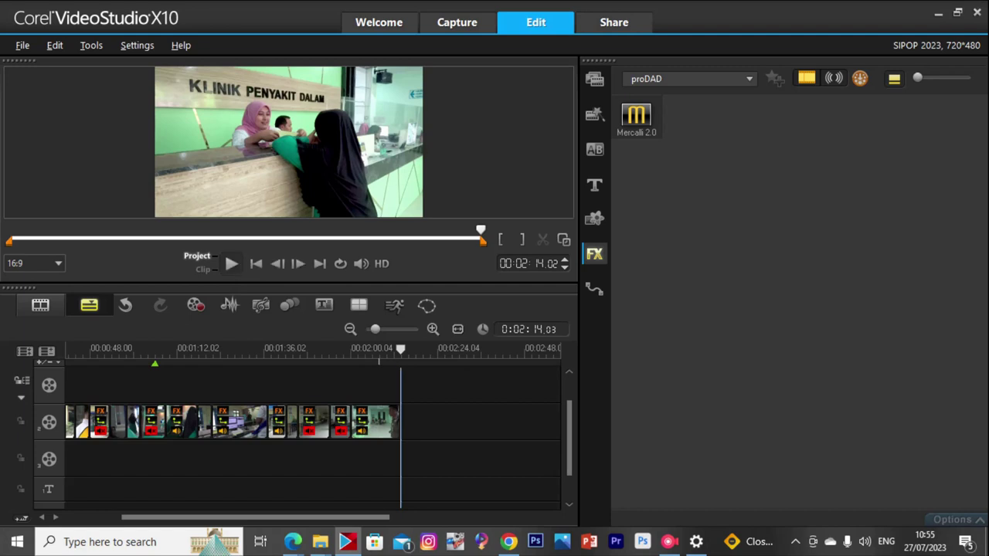
Stabilize the remaining part of clip 00238 with the Mercalli 2.0 filter and play the result from 00:01:59.26.
double_click(376, 422)
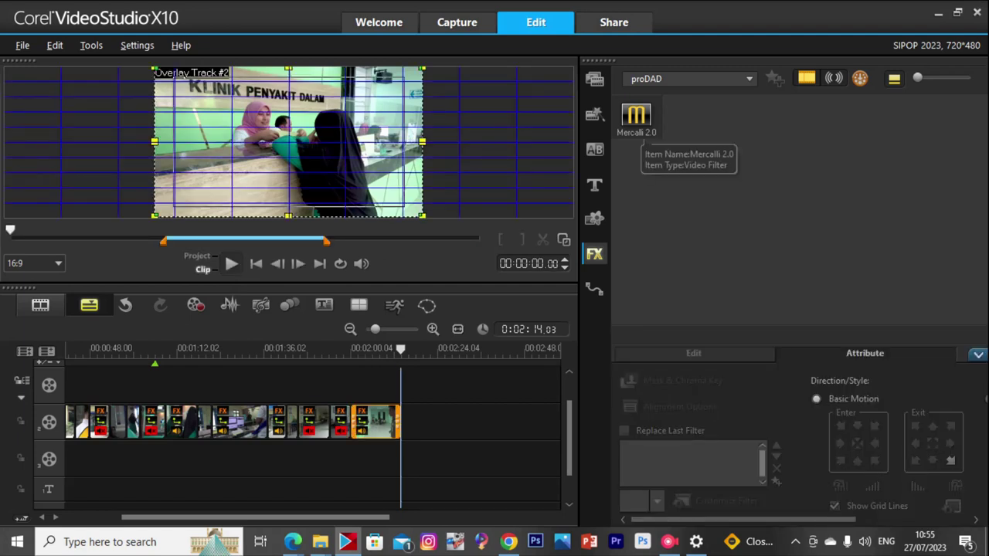
drag(636, 118, 375, 457)
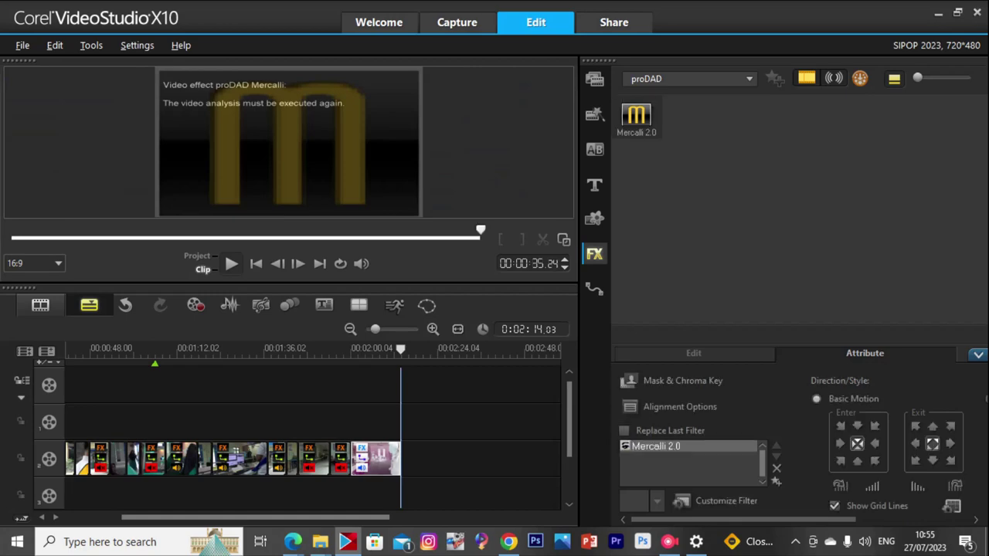
click(718, 502)
click(546, 417)
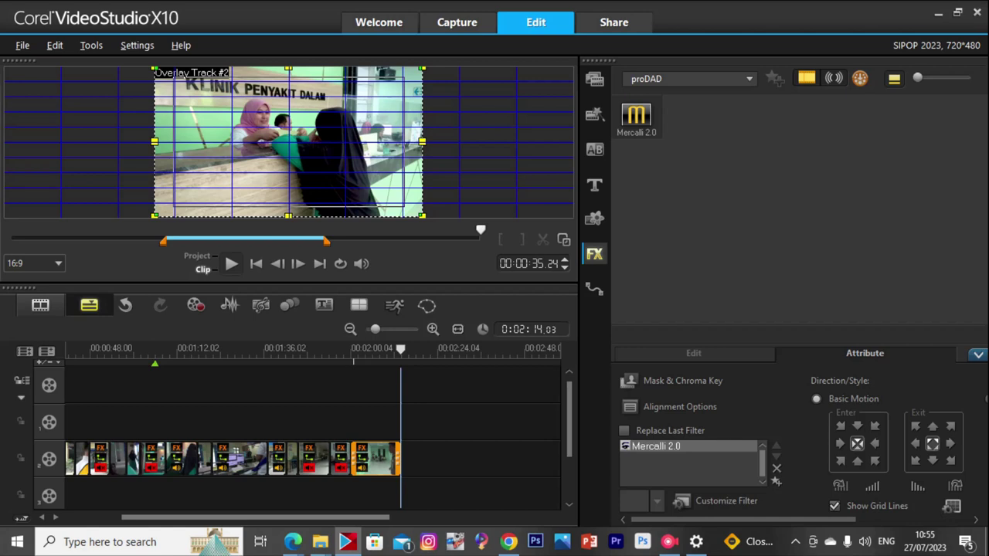
click(350, 349)
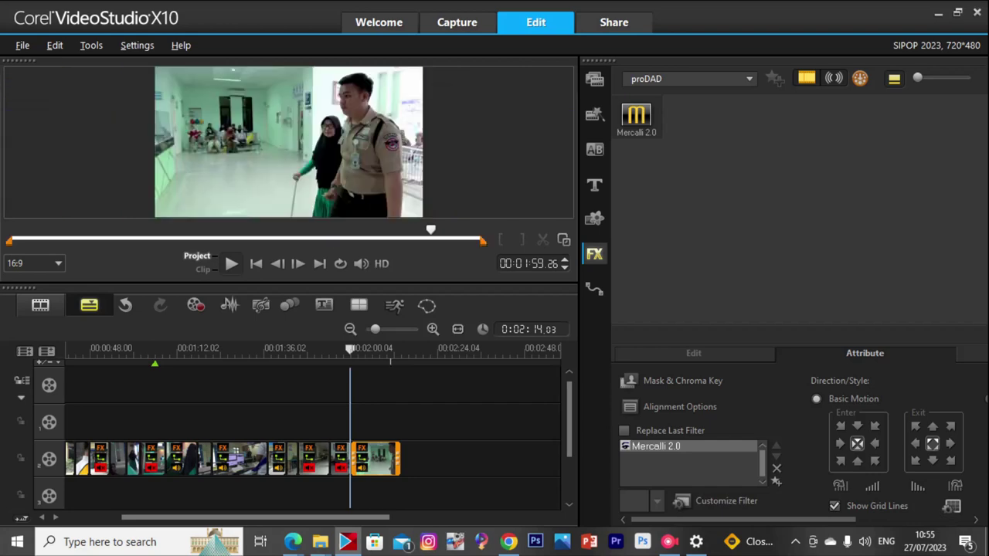
key(space)
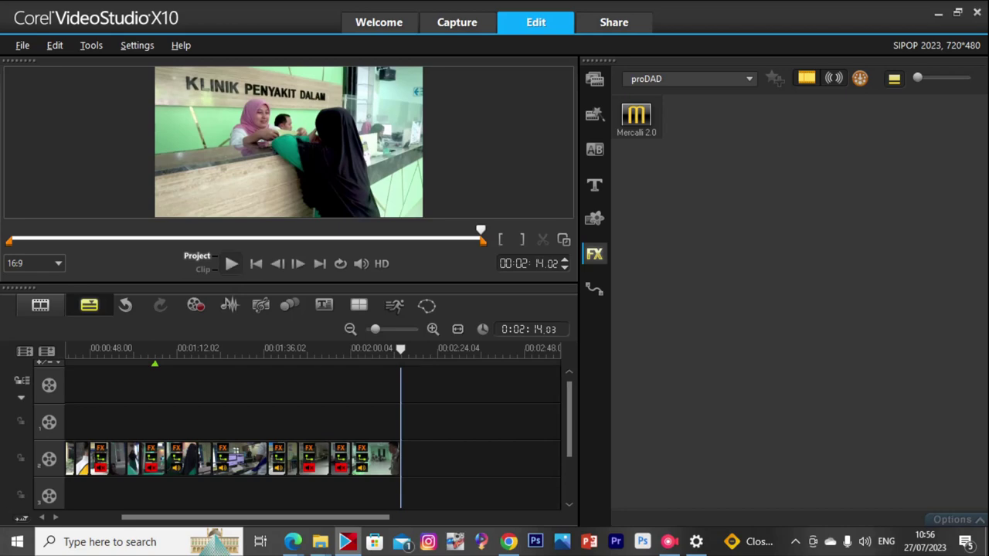
Add clip 00239 from the SIPOP recording folder to the end of the overlay track, sized to fill the frame.
click(347, 542)
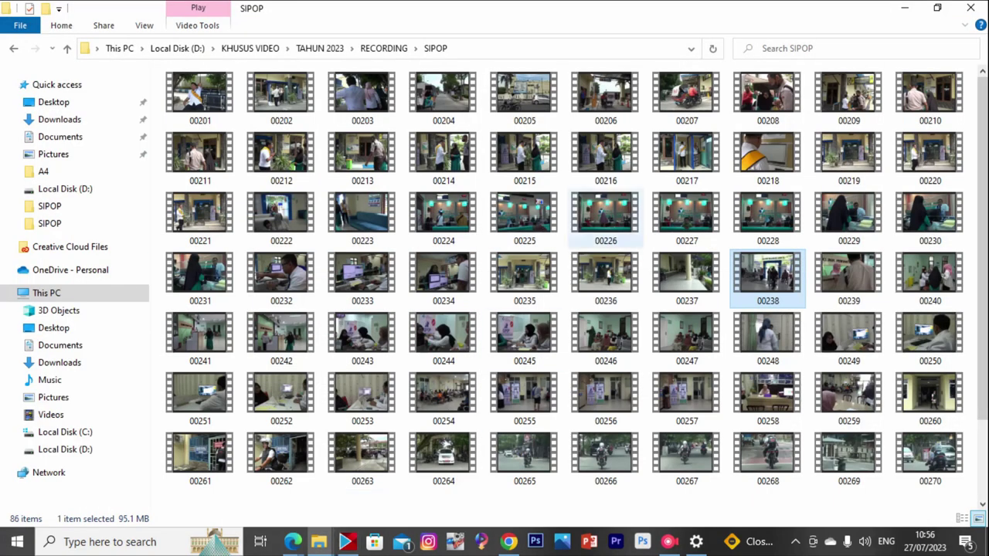
click(848, 278)
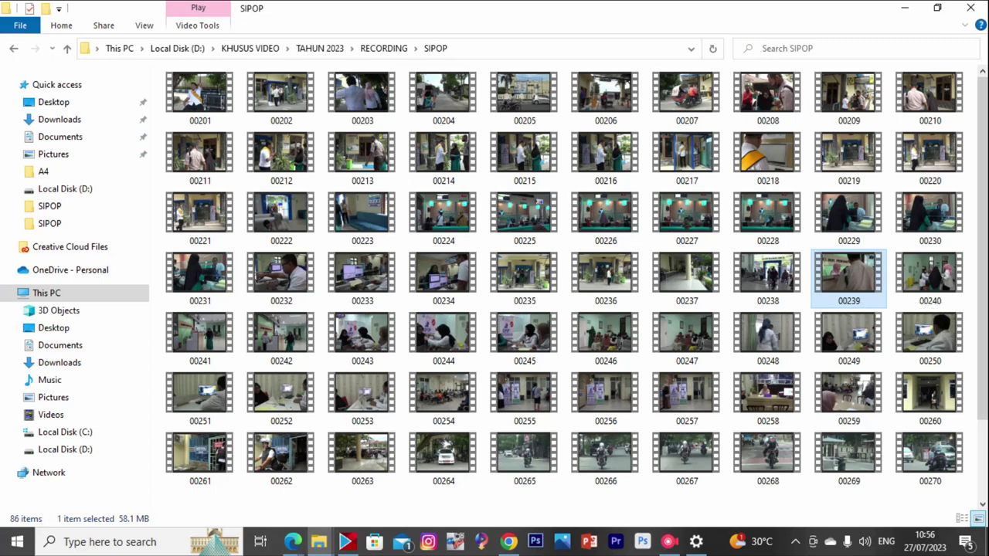
drag(849, 288, 459, 424)
right_click(350, 123)
click(404, 235)
Review clip 00239, split it at 00:02:19.16 and delete the portion before the cut.
key(space)
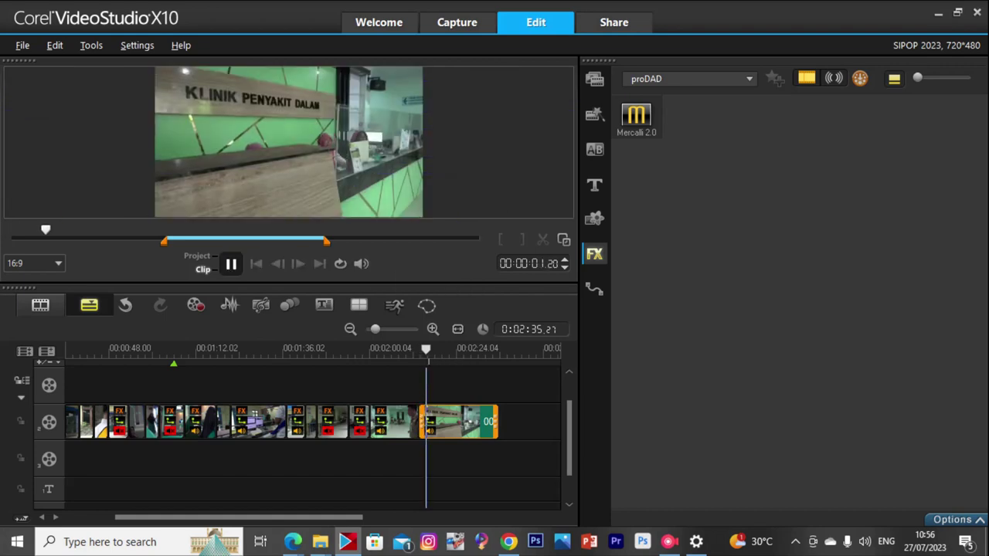
key(space)
drag(464, 350, 412, 350)
key(space)
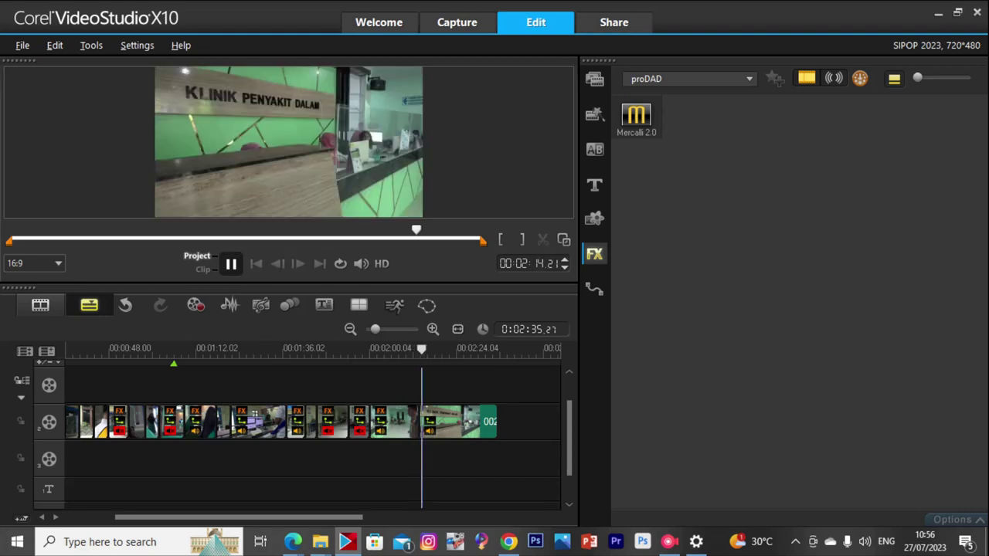
click(448, 350)
mouse_move(448, 350)
mouse_down()
mouse_move(480, 349)
mouse_move(368, 349)
mouse_move(440, 349)
mouse_up()
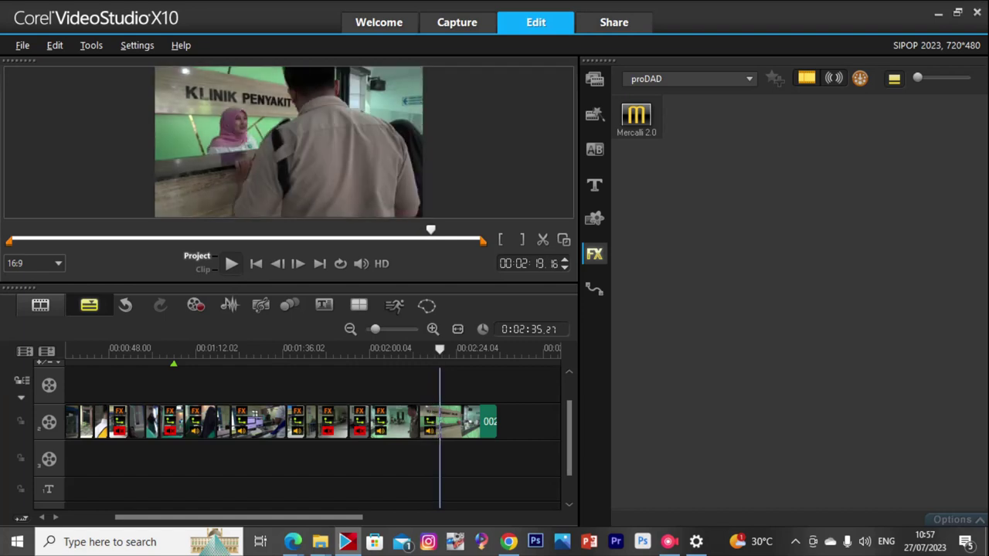
click(480, 422)
click(542, 239)
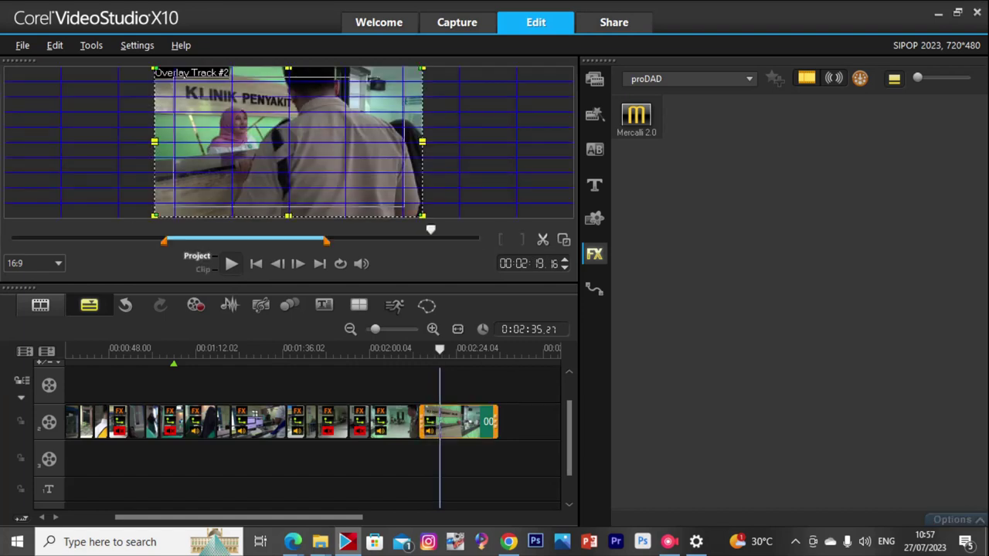
click(429, 422)
key(Delete)
Delete the remaining part of clip 00238 and move the trimmed clip 00239 into its place at 00:02:00.13.
drag(468, 423, 372, 421)
key(Delete)
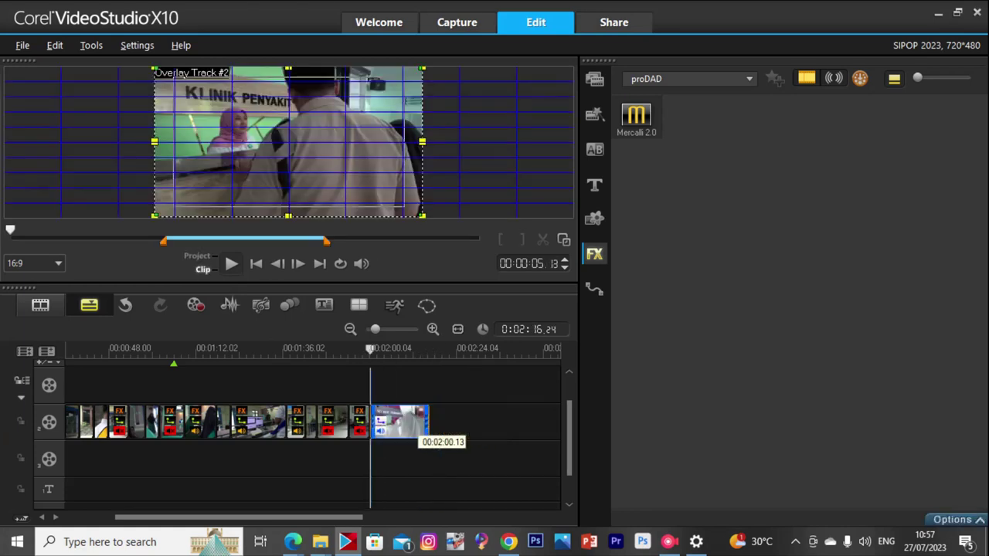
Mute clip 00239 and color-correct it with saturation 4, brightness 4, contrast 16 and gamma 28.
right_click(392, 422)
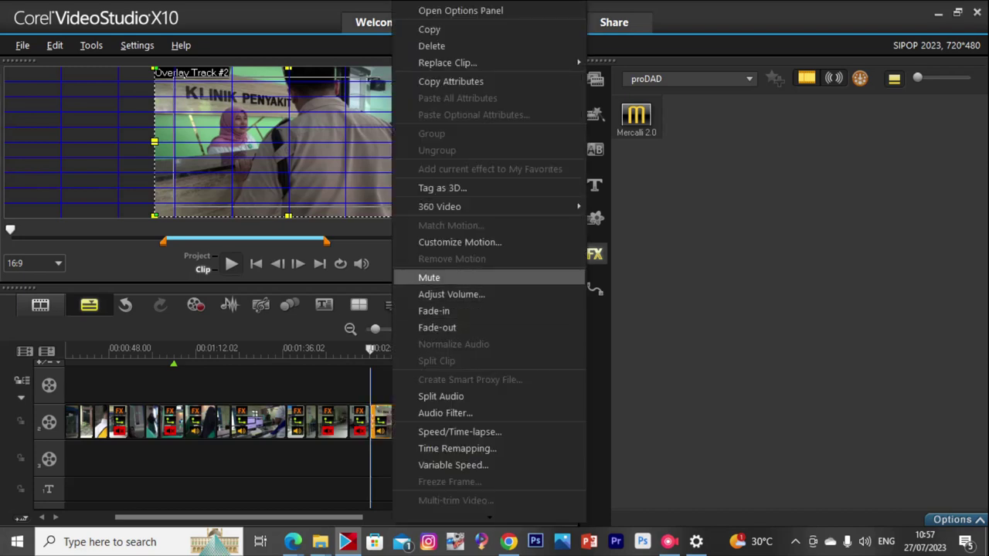
click(421, 278)
double_click(400, 422)
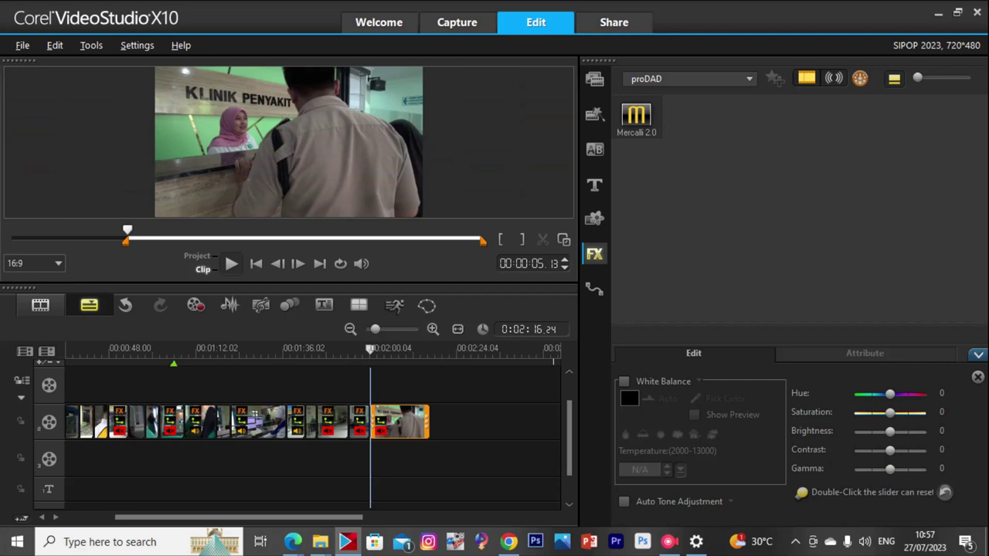
drag(890, 469, 891, 414)
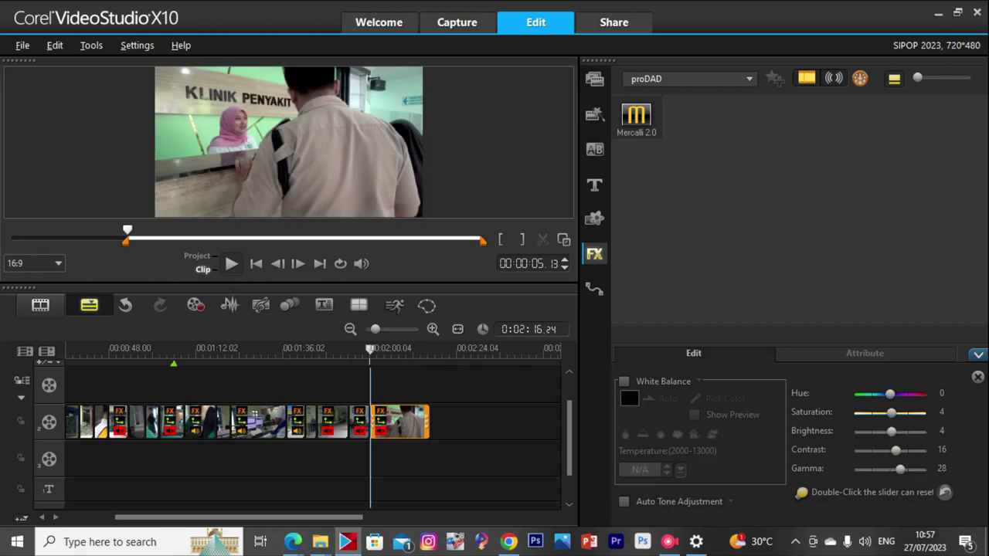
Play clip 00239 and cut off its end from 00:02:15.10 onward.
click(367, 350)
key(space)
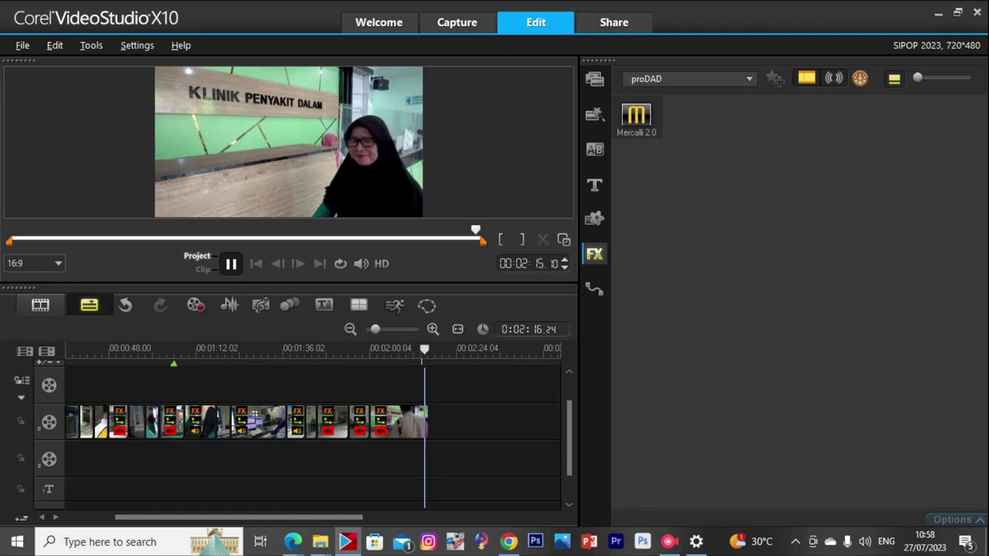
key(space)
click(427, 422)
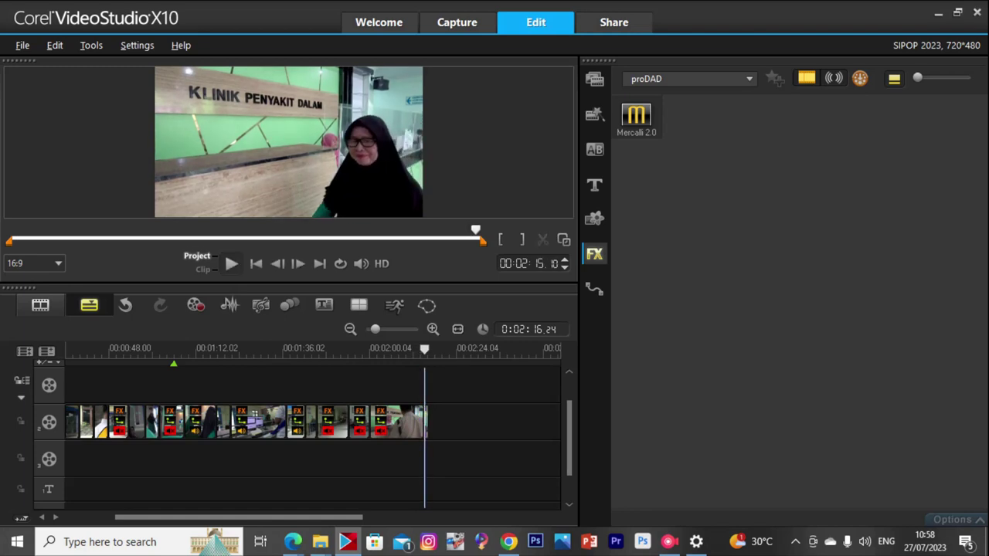
key(Delete)
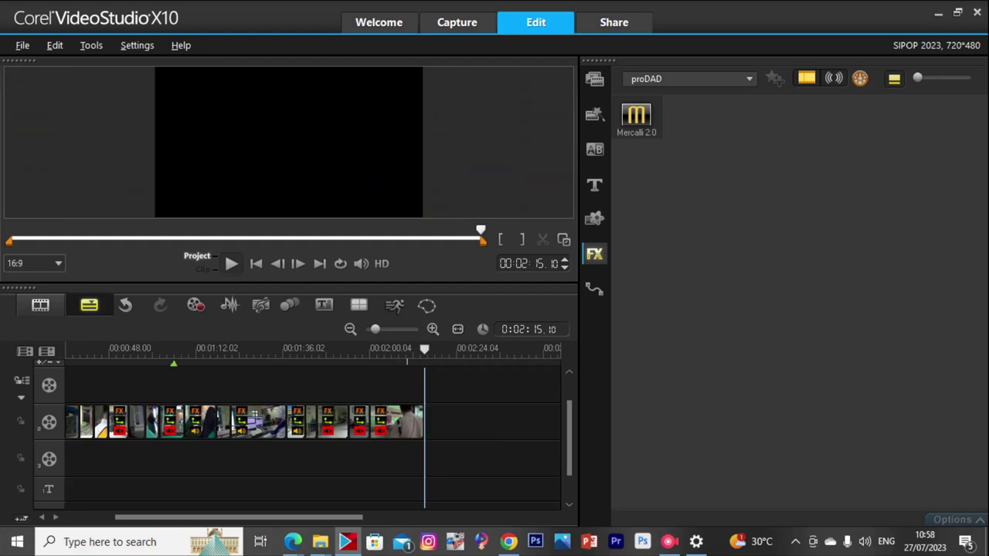
Speed up clip 00239 to 223% so it lasts 6 seconds 20 frames.
mouse_move(424, 350)
mouse_down()
mouse_move(366, 350)
mouse_move(419, 349)
mouse_up()
double_click(402, 422)
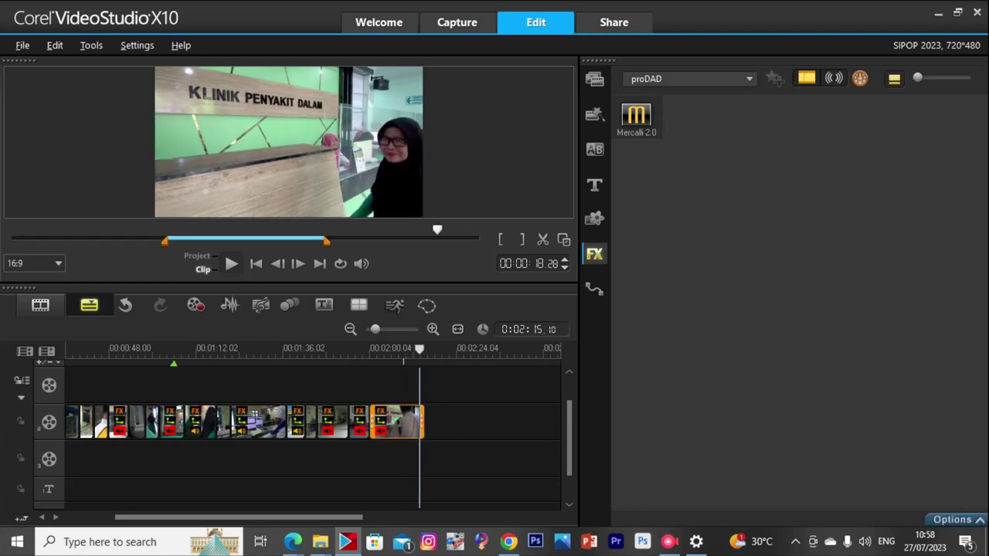
click(693, 354)
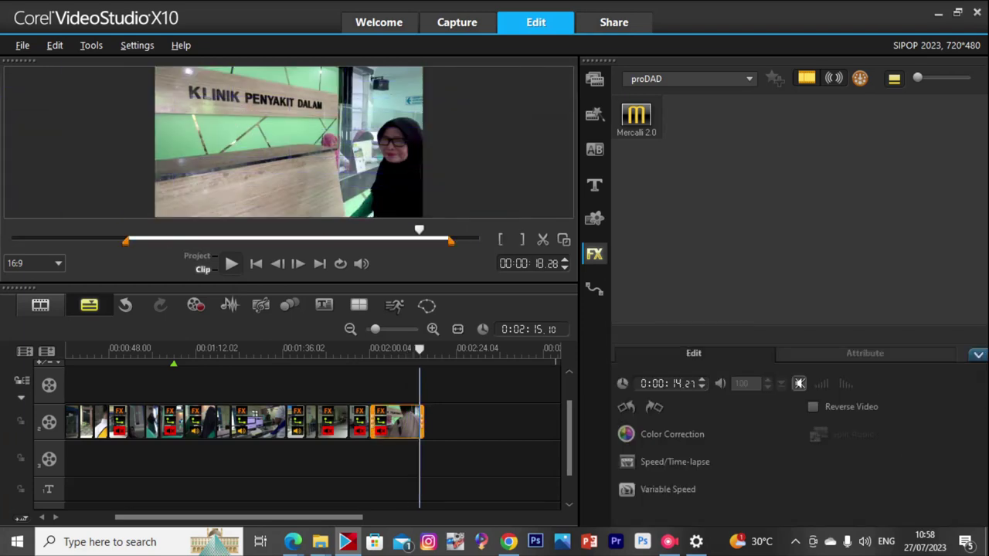
click(674, 461)
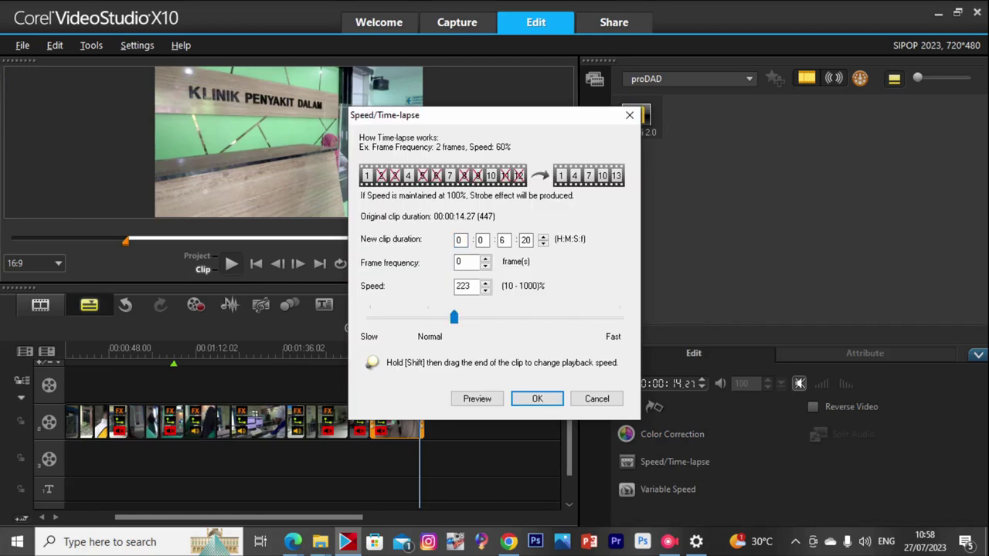
key(Return)
Play the sped-up clip 00239 and its transition from the preceding clip.
click(365, 350)
key(space)
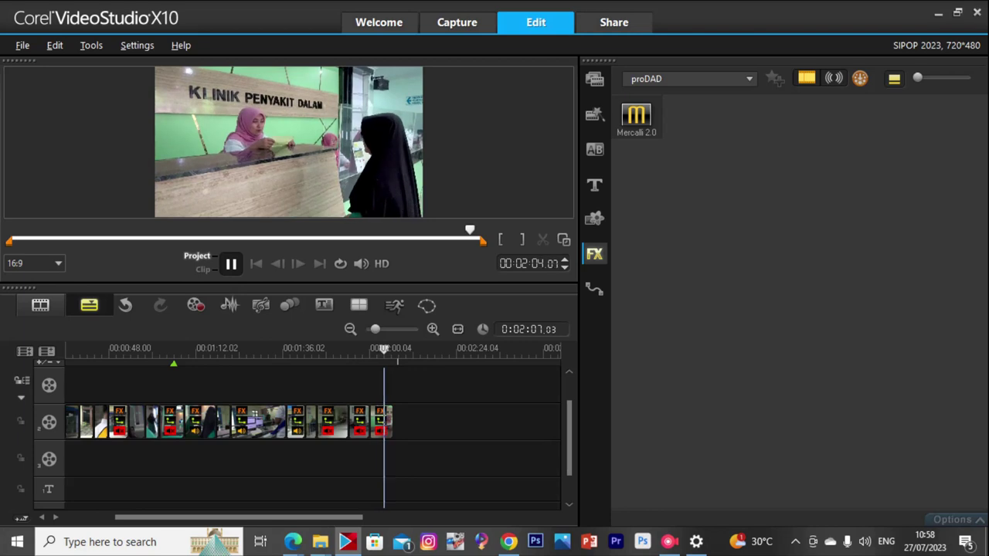
key(space)
scroll(313, 350, up, 2)
drag(313, 350, 264, 350)
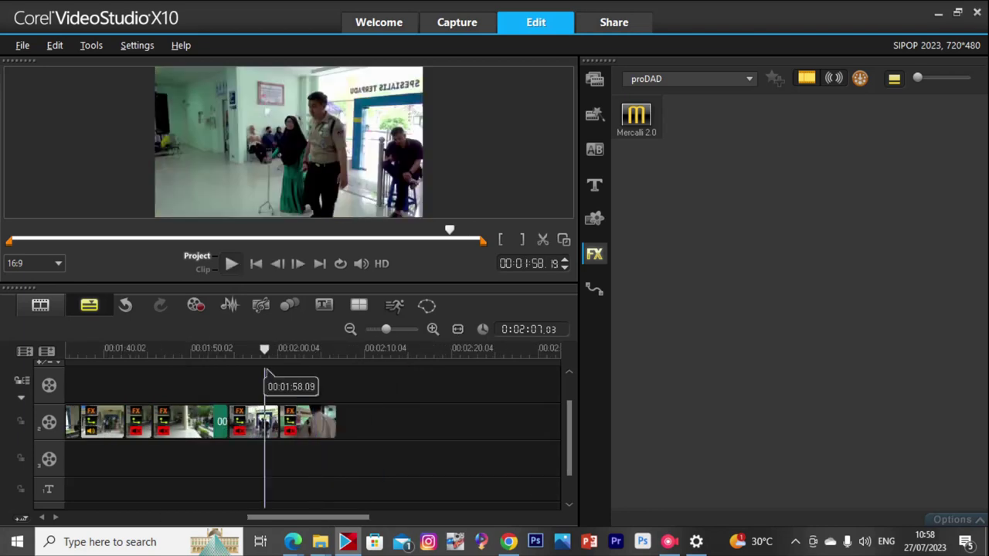
key(space)
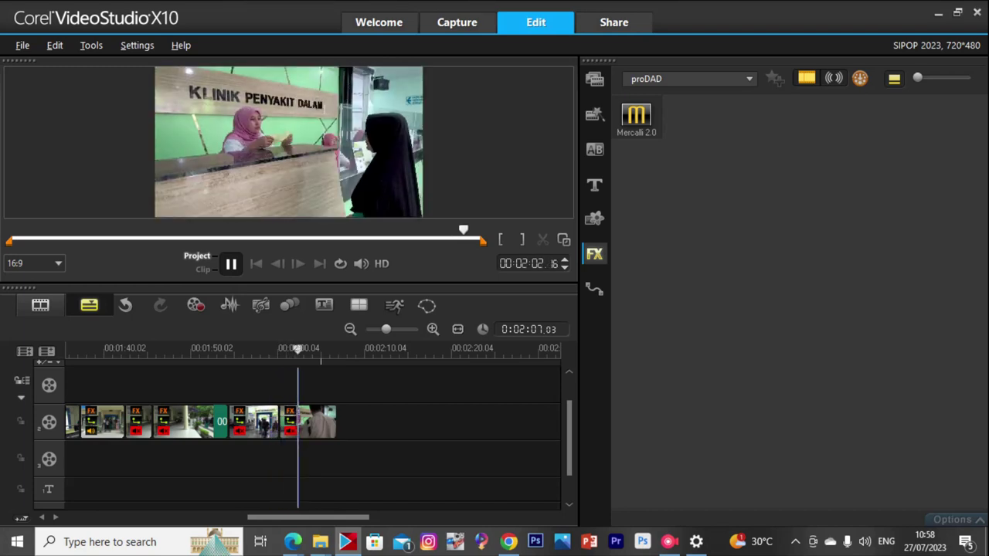
key(space)
Shift clip 00239 along the overlay track and extend its start back to the preceding clip, giving a 07.19 duration, and play it.
click(309, 421)
drag(321, 422, 324, 422)
click(340, 465)
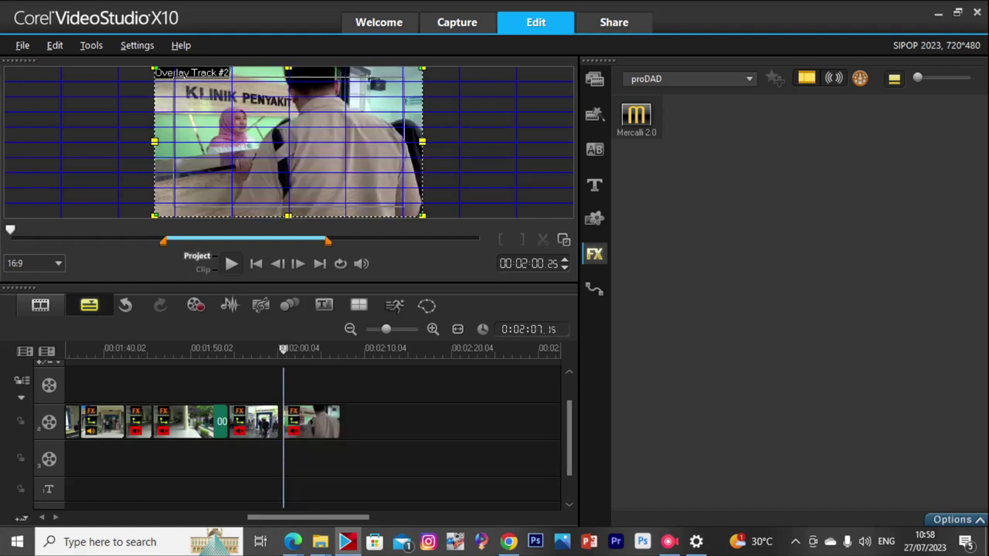
click(324, 421)
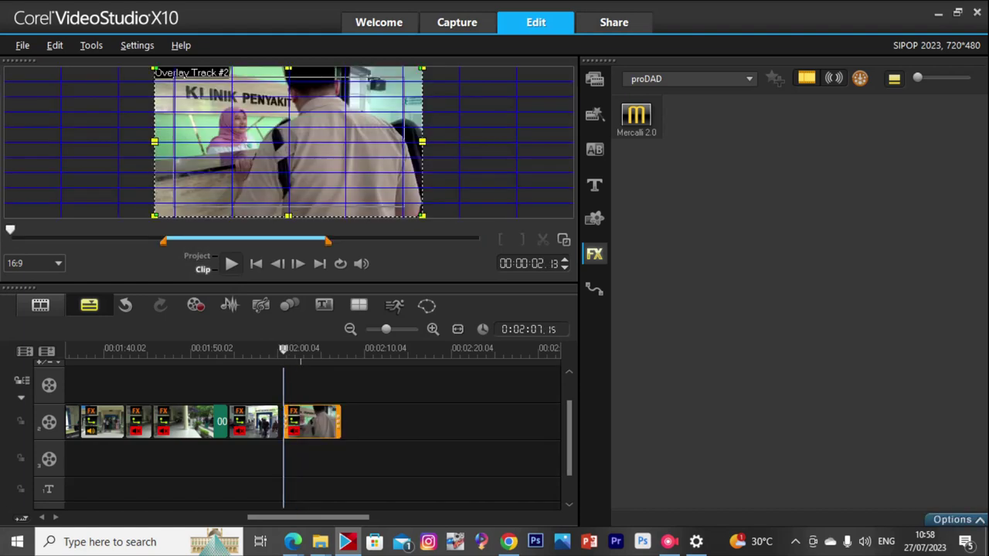
drag(324, 421, 329, 424)
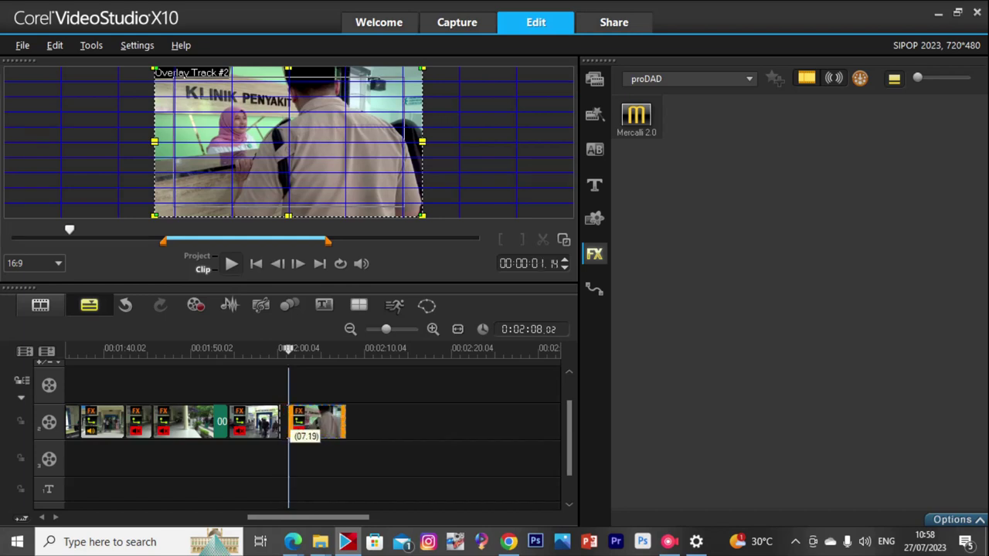
key(space)
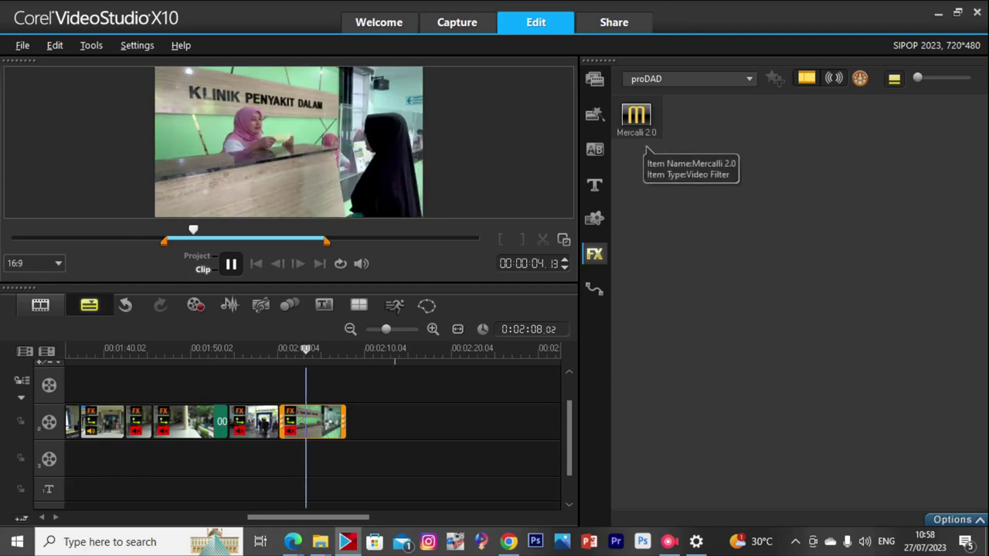
Apply the Mercalli 2.0 stabilizer to clip 00239 and run its video analysis.
drag(641, 124, 312, 420)
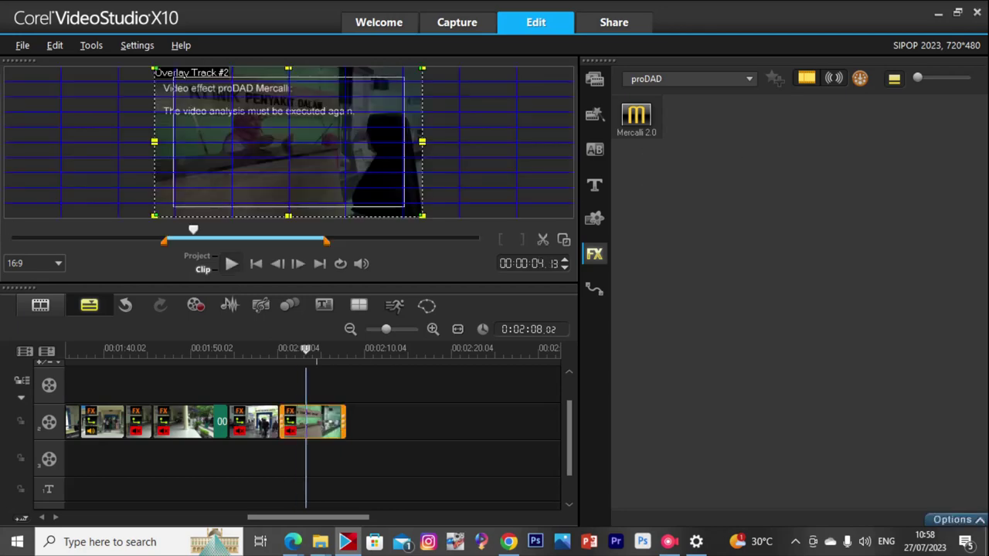
click(680, 500)
key(Return)
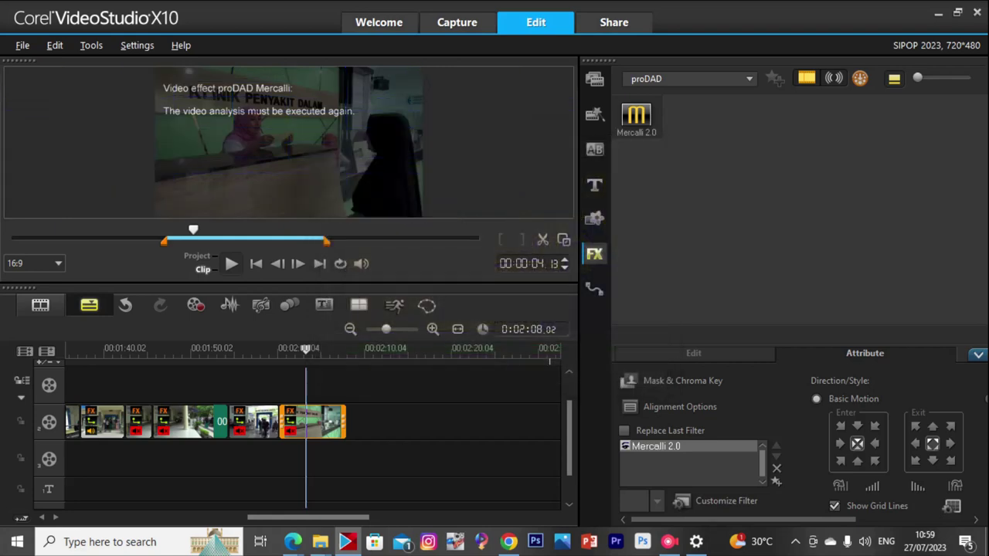
Switch to the SIPOP recordings folder in File Explorer and preview clip 00242 and the video before it.
click(938, 13)
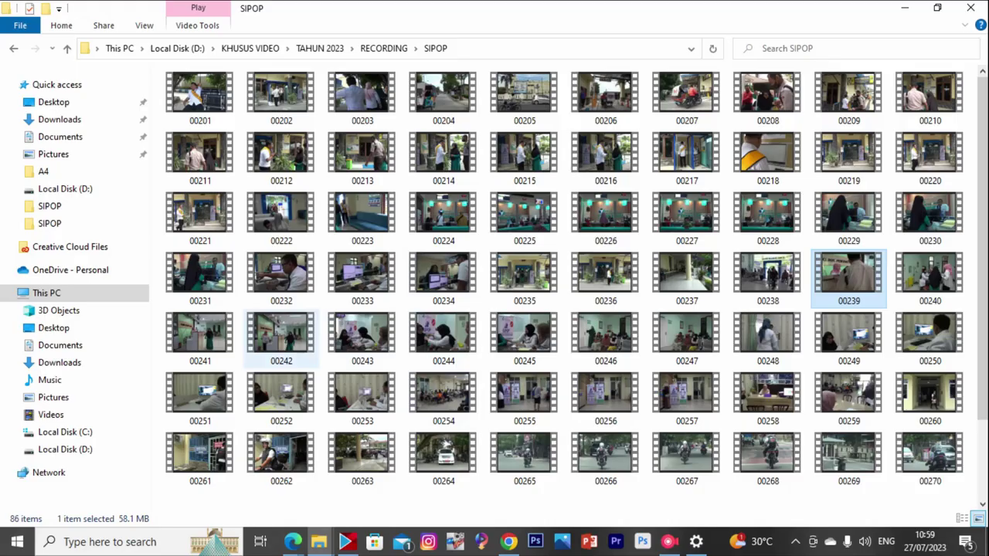
double_click(286, 336)
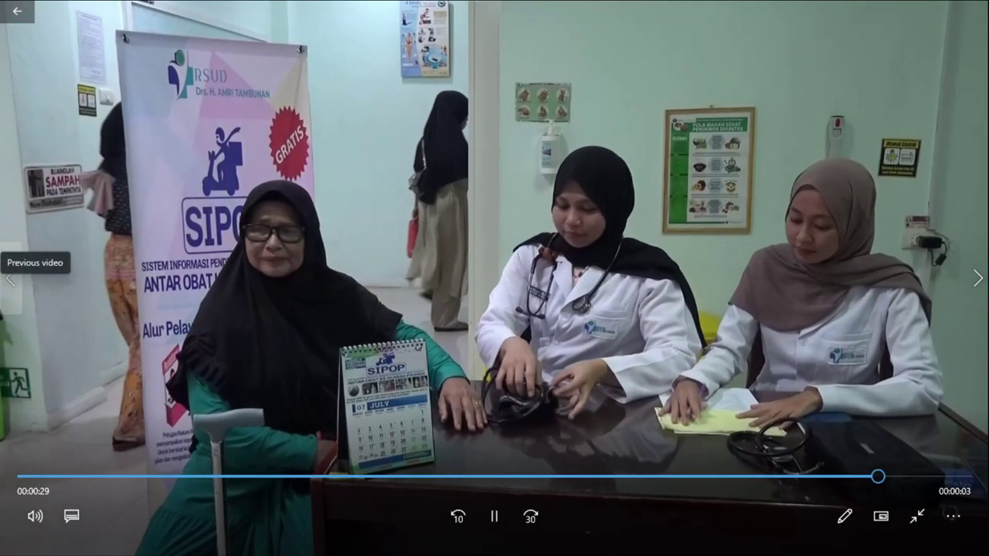
click(11, 280)
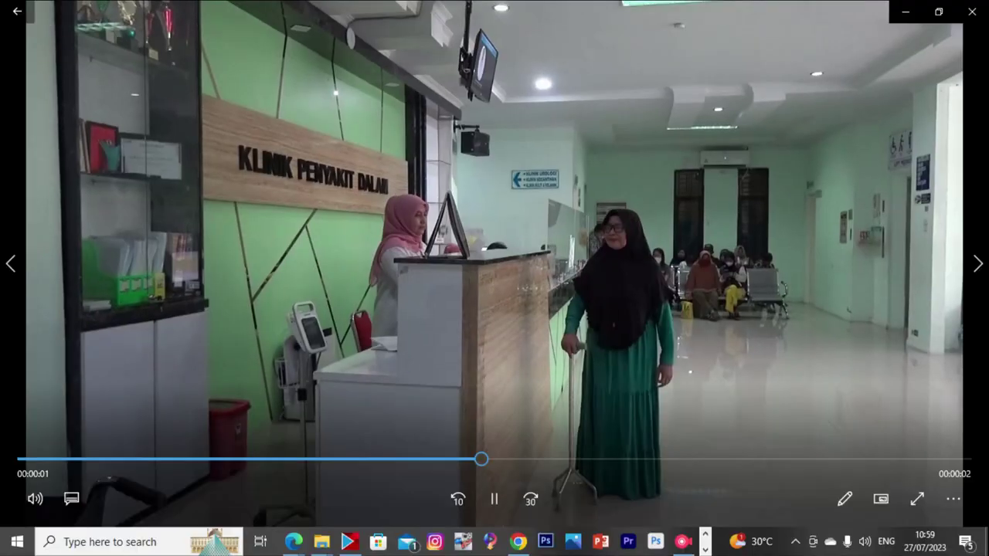
click(972, 11)
Add clip 00242 to the overlay track directly after clip 00239 and enlarge it to fill the frame.
drag(281, 336, 363, 427)
right_click(305, 118)
click(356, 261)
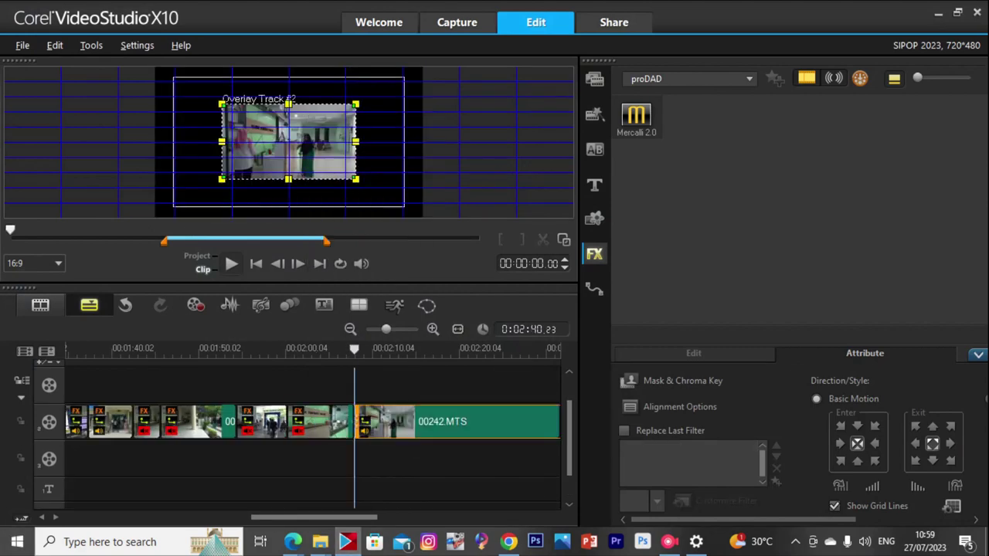
Play clip 00242, split it at 00:02:14.01, delete the portion before the cut and move the rest against clip 00239.
click(348, 350)
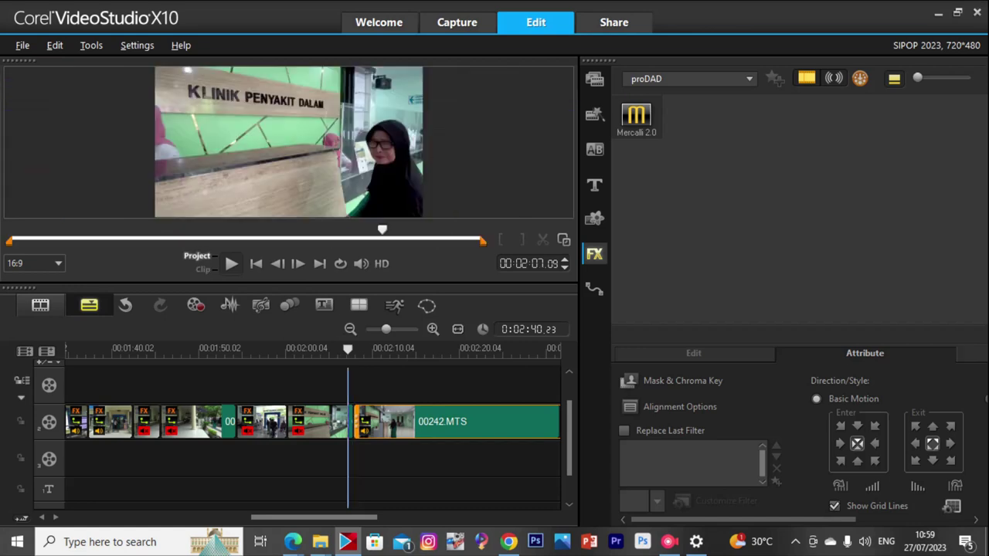
key(space)
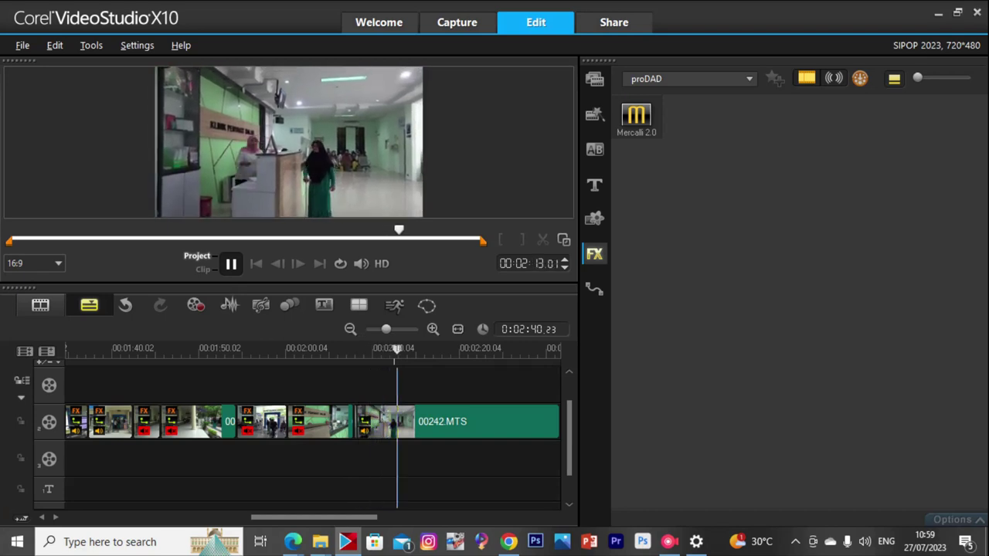
key(space)
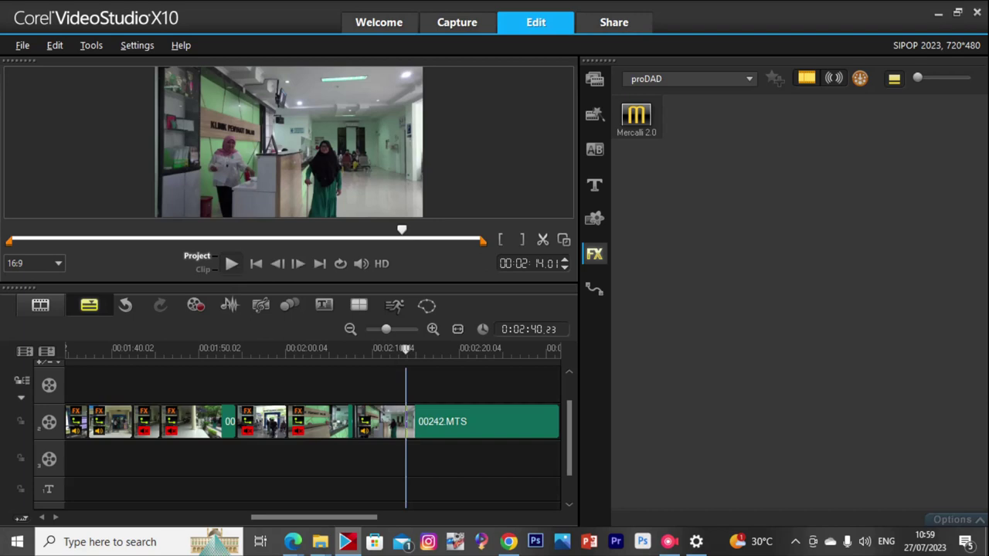
key(ctrl+i)
click(378, 421)
key(Delete)
drag(462, 422, 410, 422)
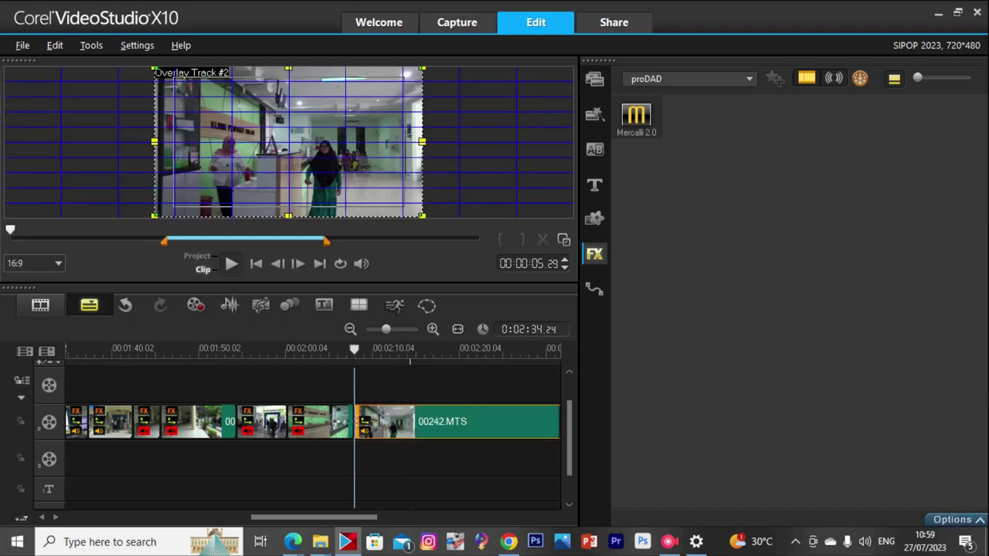
Color-correct clip 00242 with saturation 4, brightness 4, contrast 16 and gamma 28, using clip 00239's correction as reference.
right_click(411, 422)
click(378, 422)
double_click(378, 422)
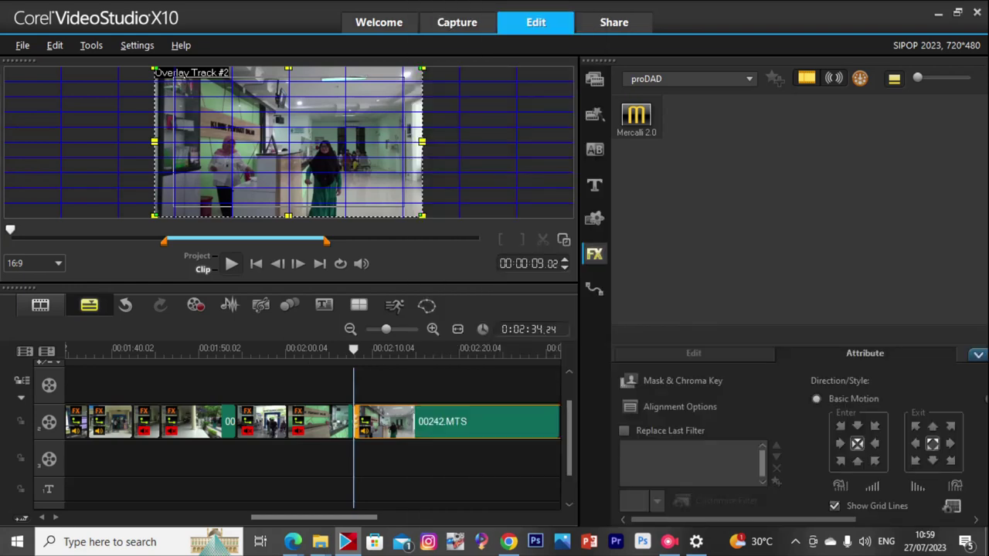
click(321, 421)
click(694, 354)
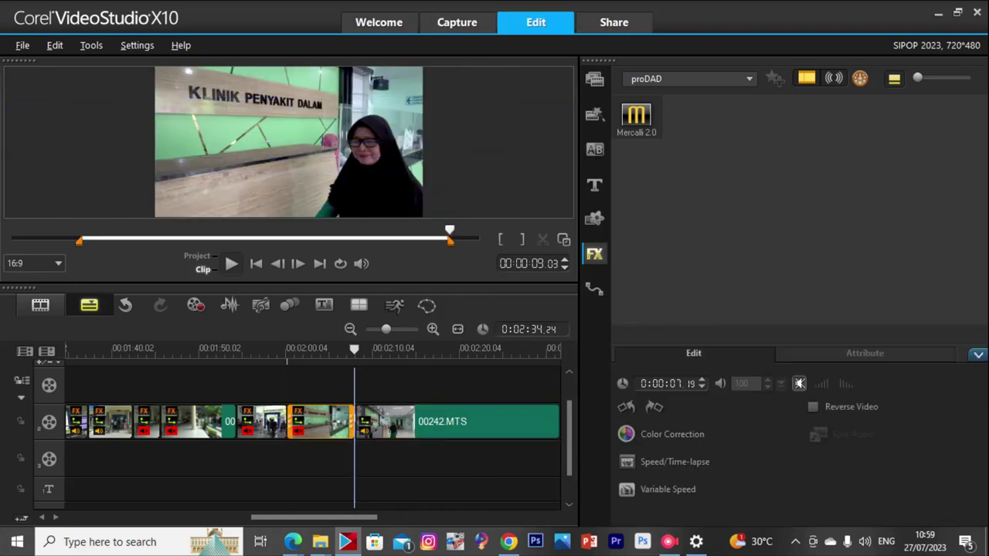
click(669, 435)
click(480, 422)
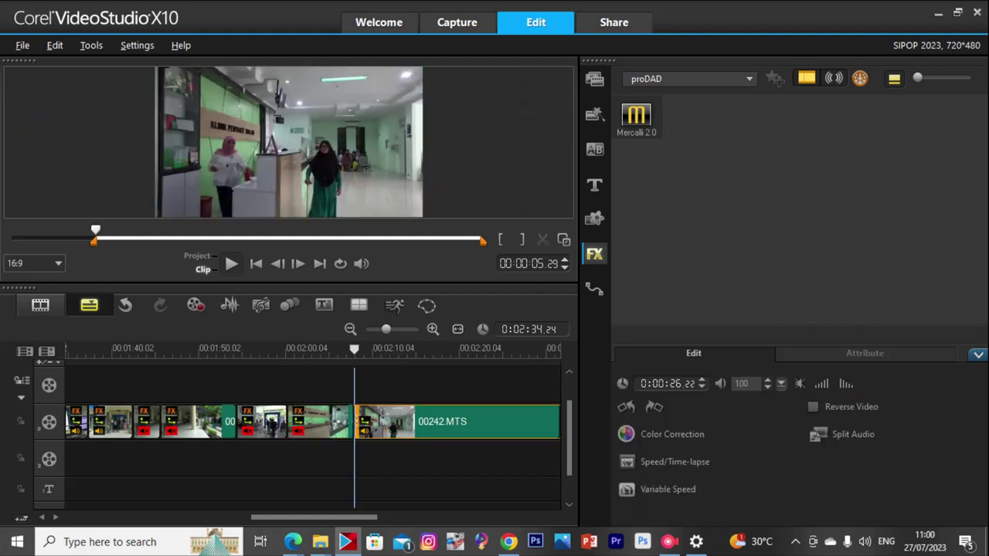
click(671, 434)
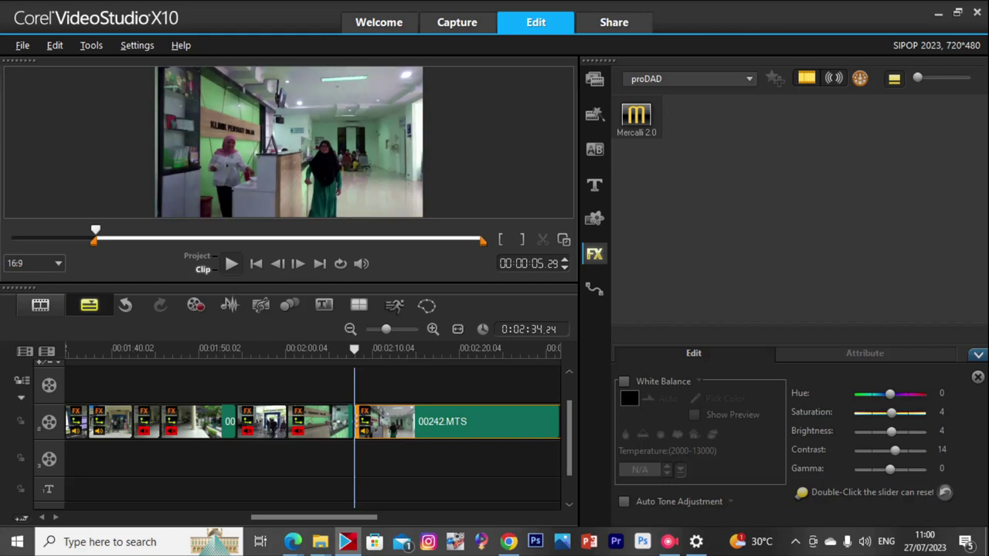
drag(893, 470, 900, 470)
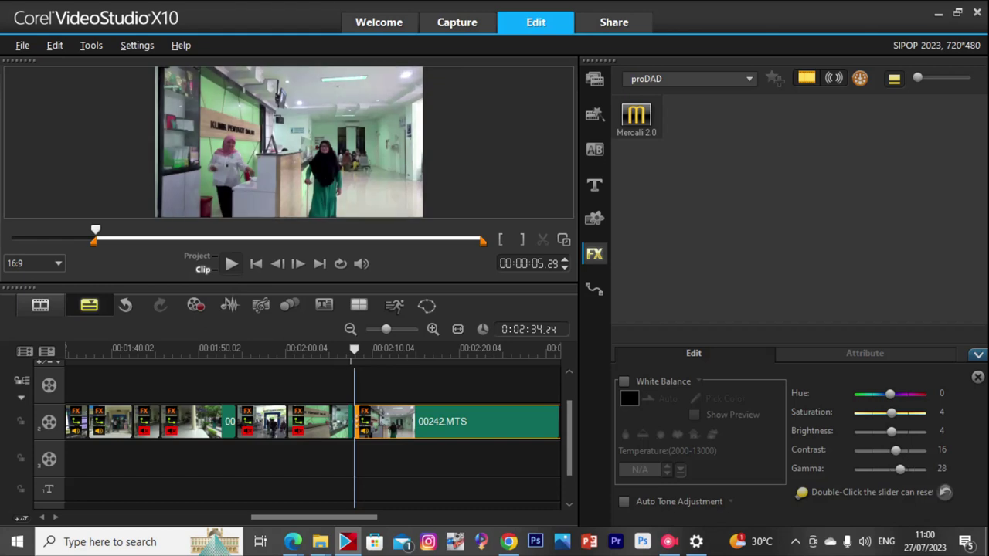
Play the color-corrected clip 00242 and split it at 00:02:20.27.
click(351, 350)
key(space)
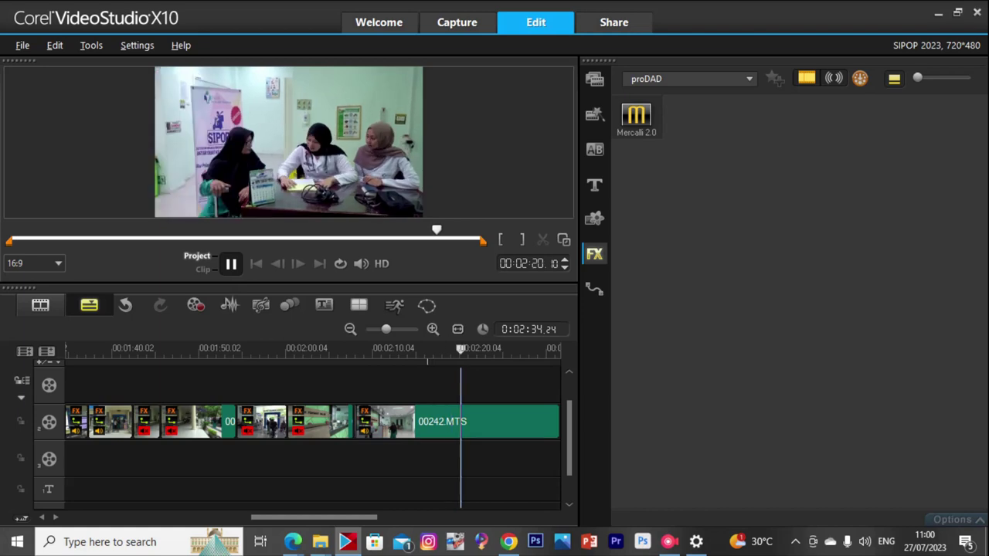
key(space)
key(space)
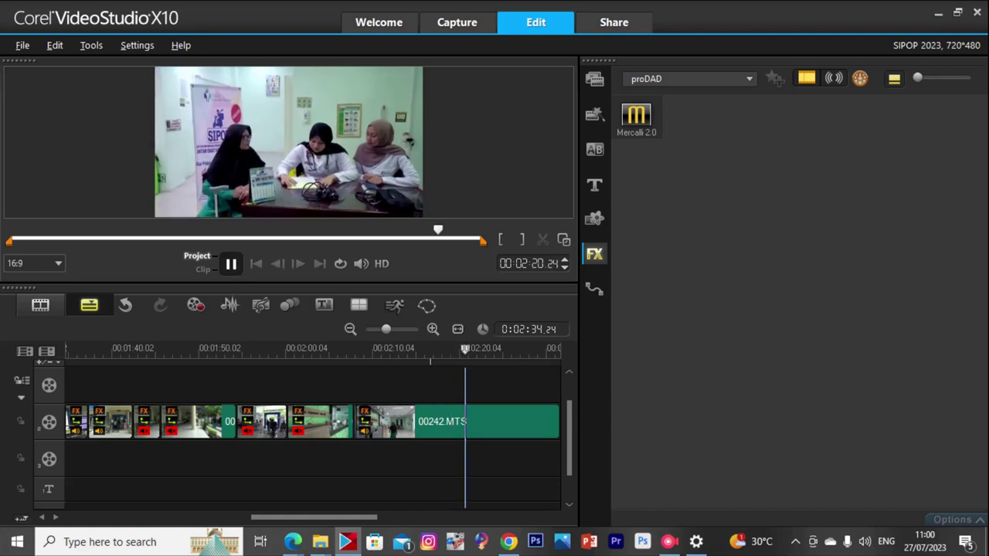
key(space)
key(s)
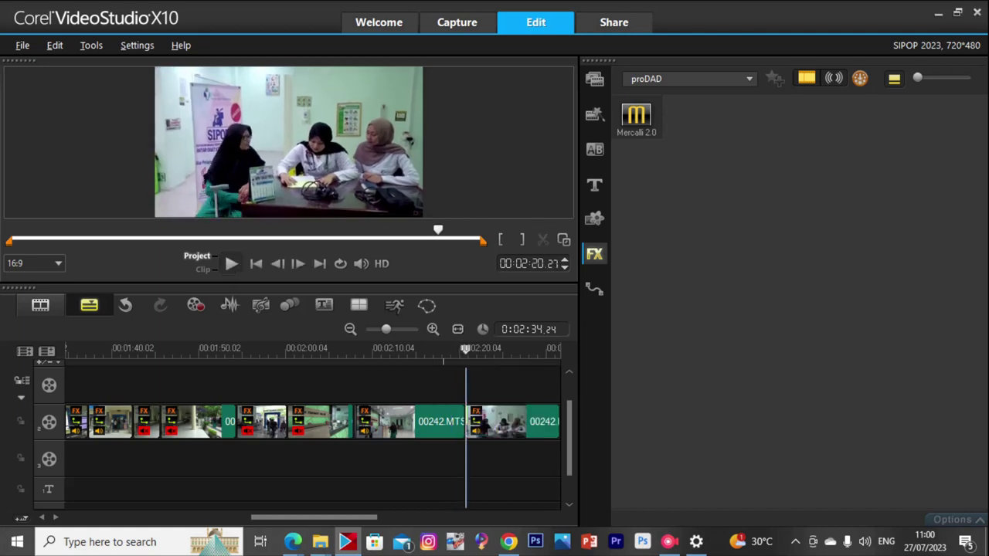
Mute the first part of clip 00242 and speed it up to a duration of 00:00:05.15.
click(402, 420)
right_click(446, 421)
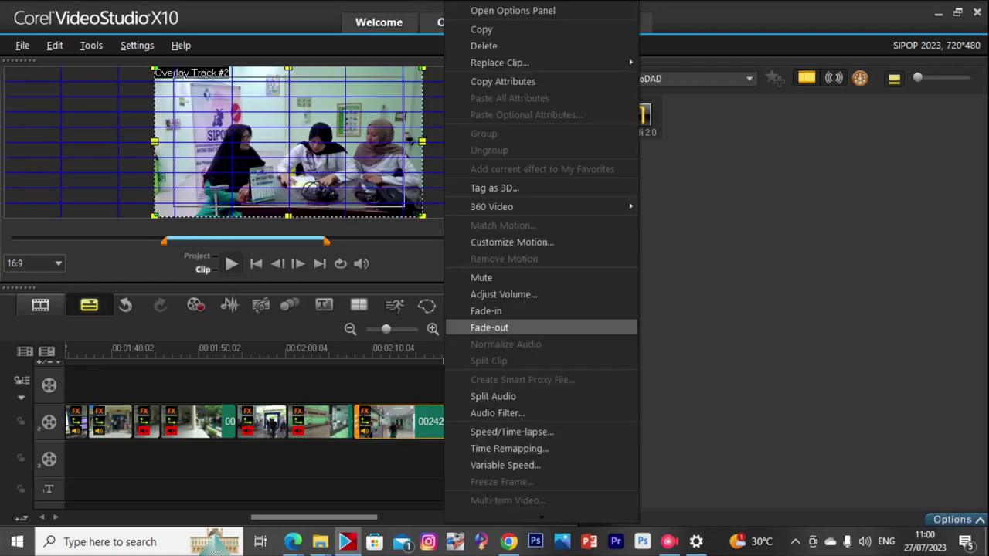
click(474, 276)
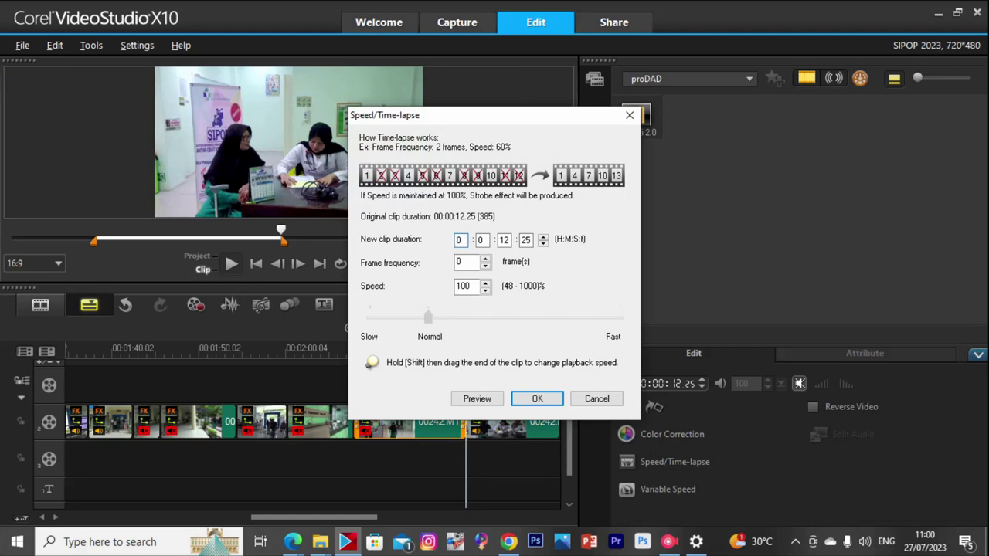
click(537, 398)
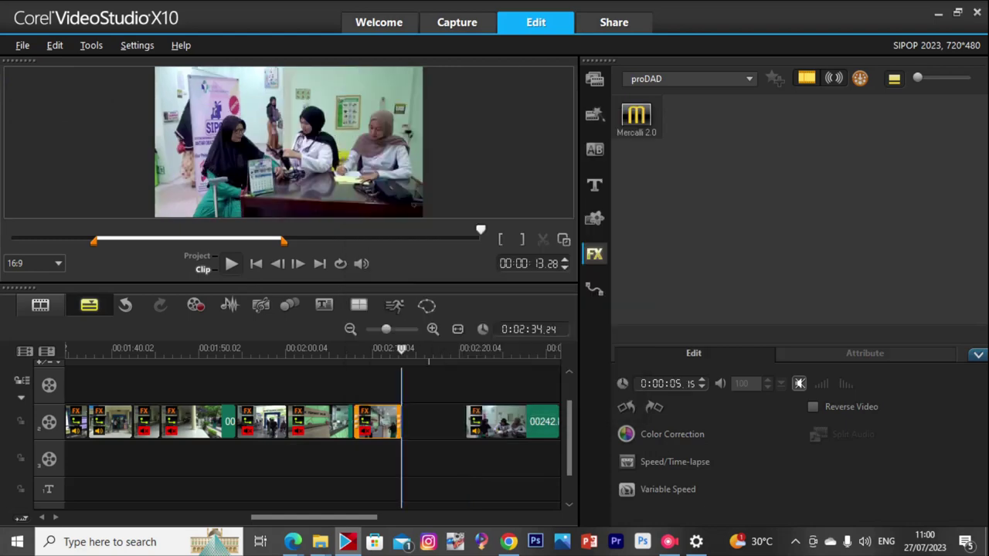
Play the shortened first part of clip 00242, apply the Mercalli 2.0 stabilizer to it and run the video analysis.
key(space)
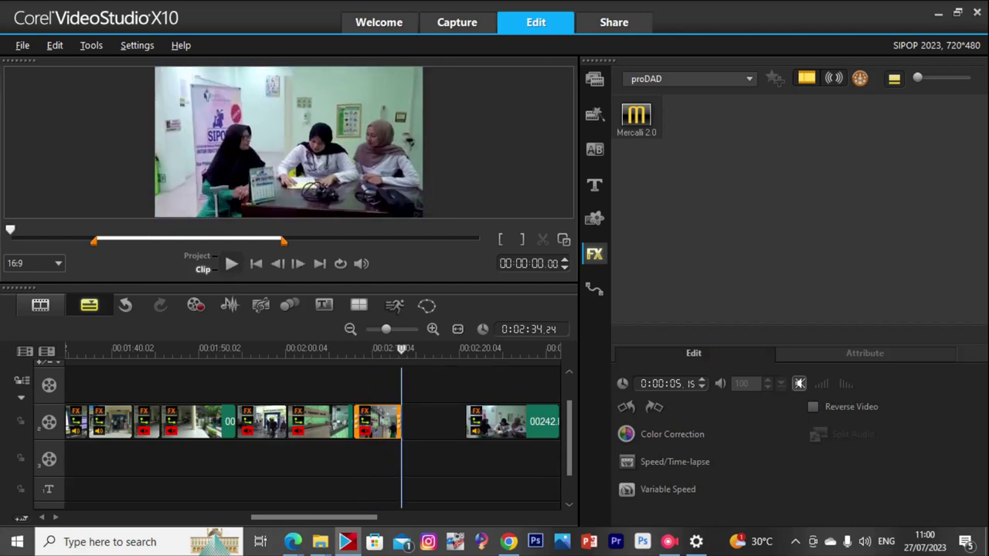
click(637, 116)
click(377, 459)
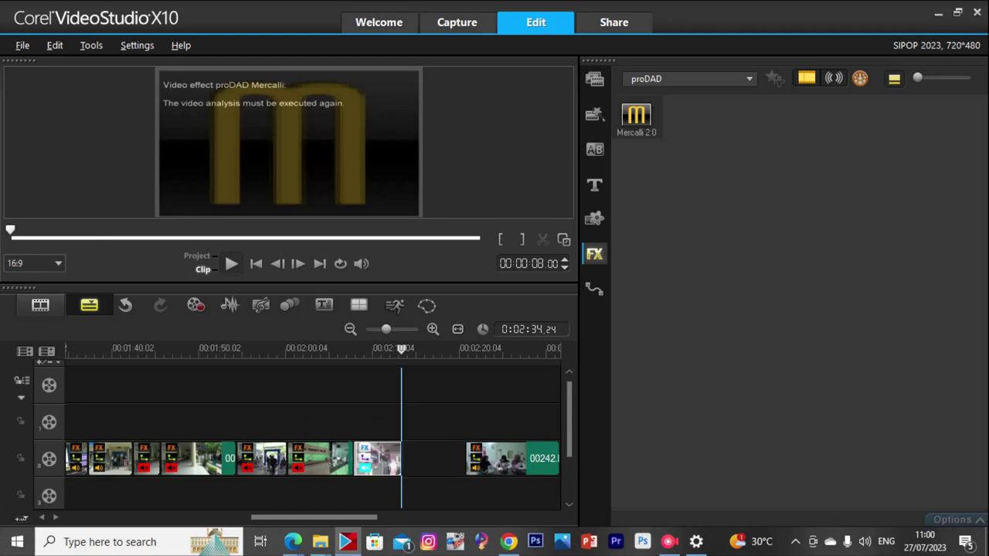
drag(636, 116, 378, 459)
click(715, 501)
click(546, 417)
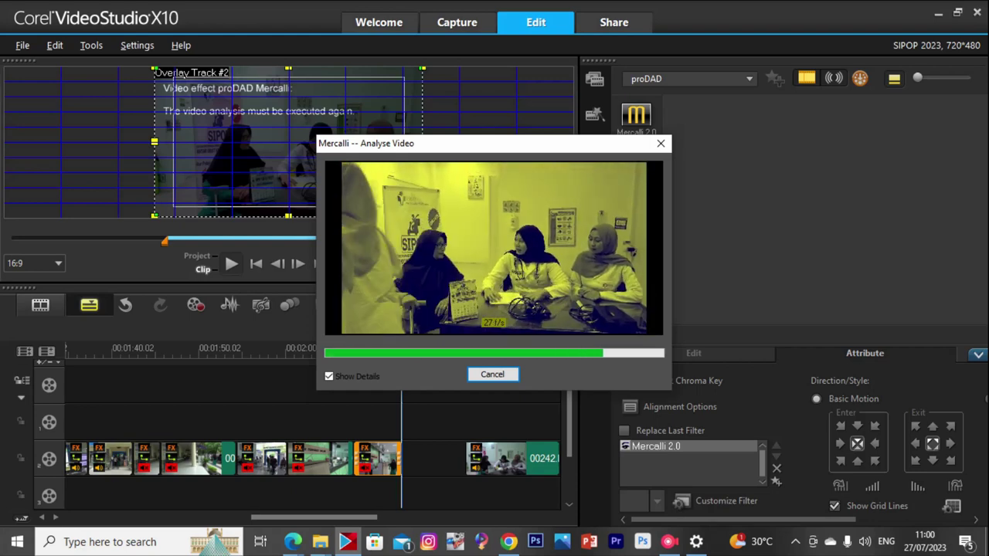
Move the second part of clip 00242 directly after the shortened first part and play it.
drag(543, 457, 479, 459)
key(space)
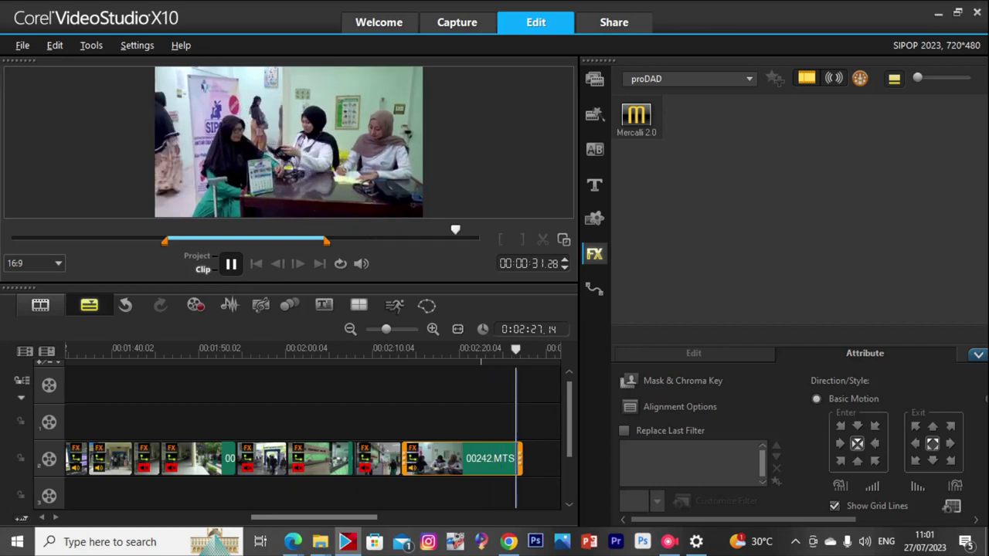
Play the second part of clip 00242 and speed it up to a duration of 00:00:07.14.
click(231, 264)
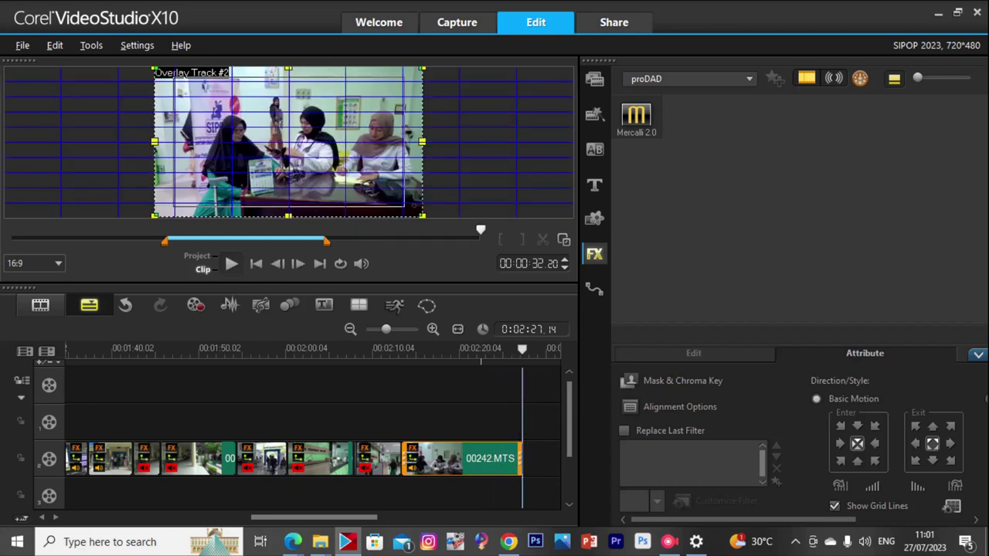
key(space)
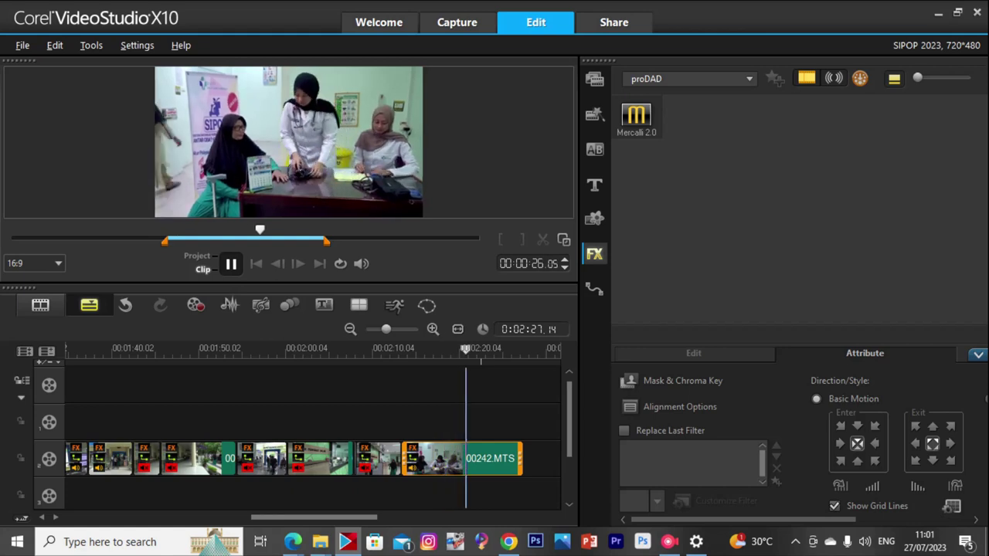
key(space)
key(space)
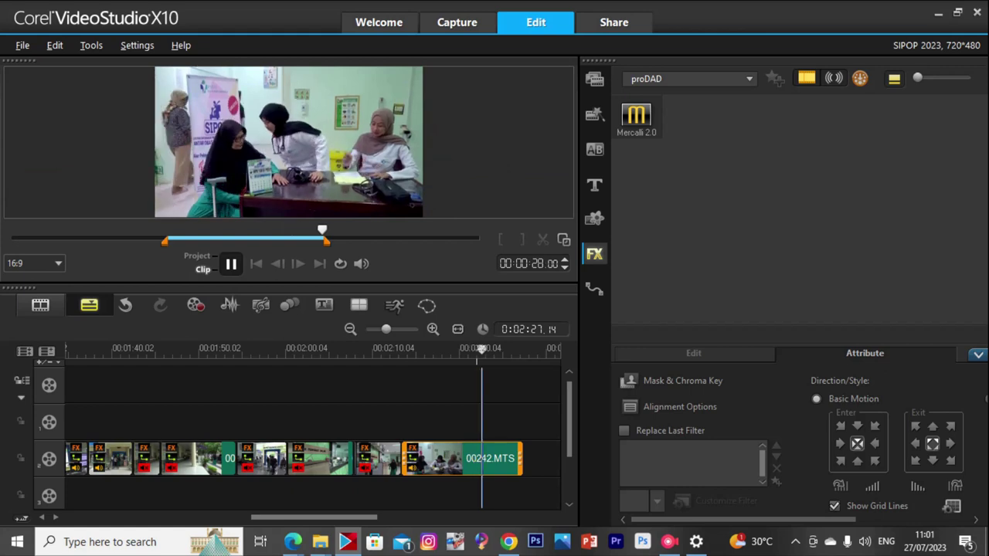
key(space)
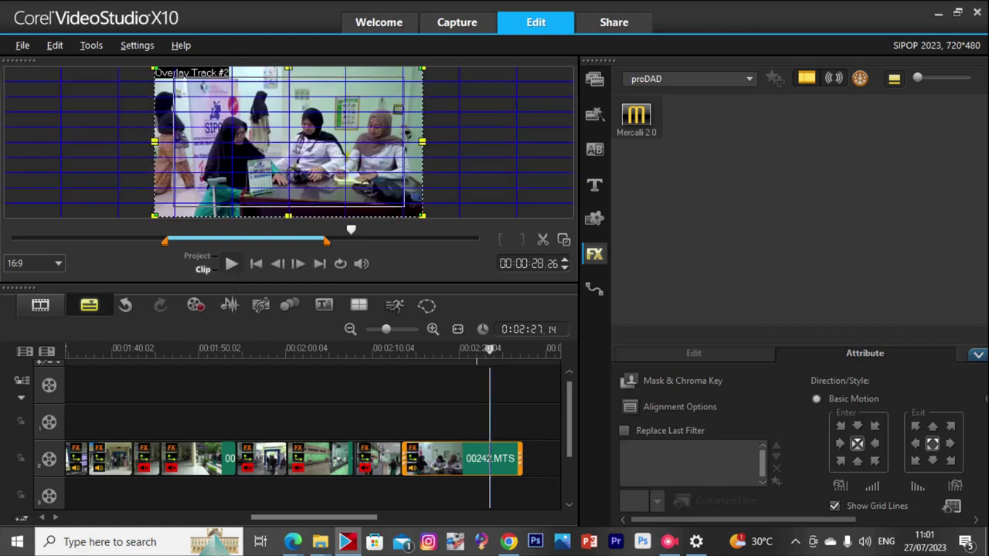
click(694, 353)
click(674, 461)
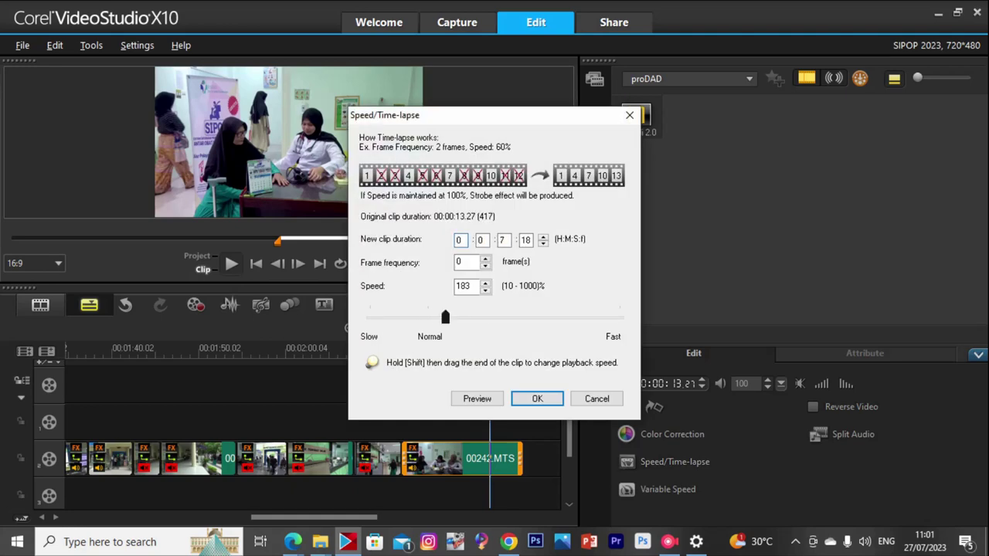
key(Return)
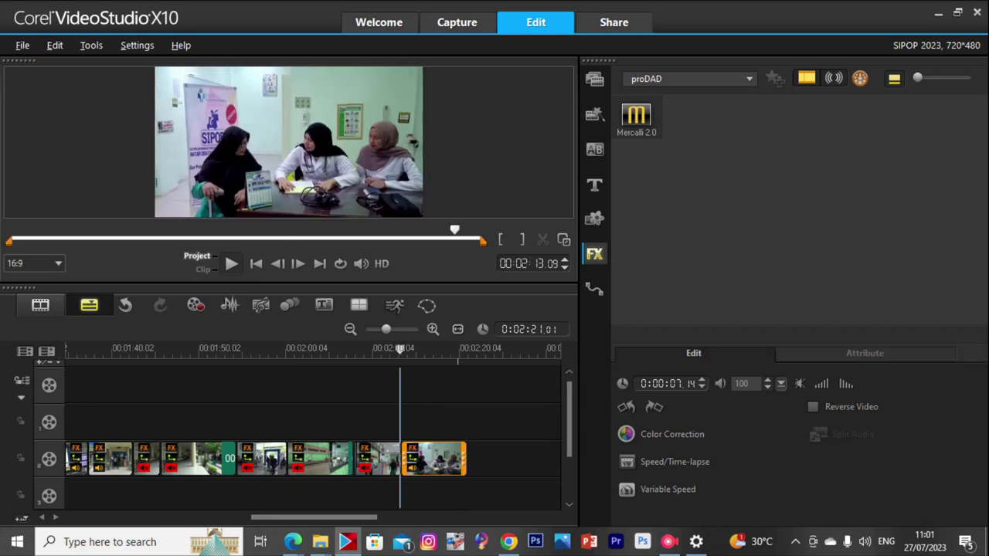
Play the shortened second part of clip 00242 and mute it.
key(space)
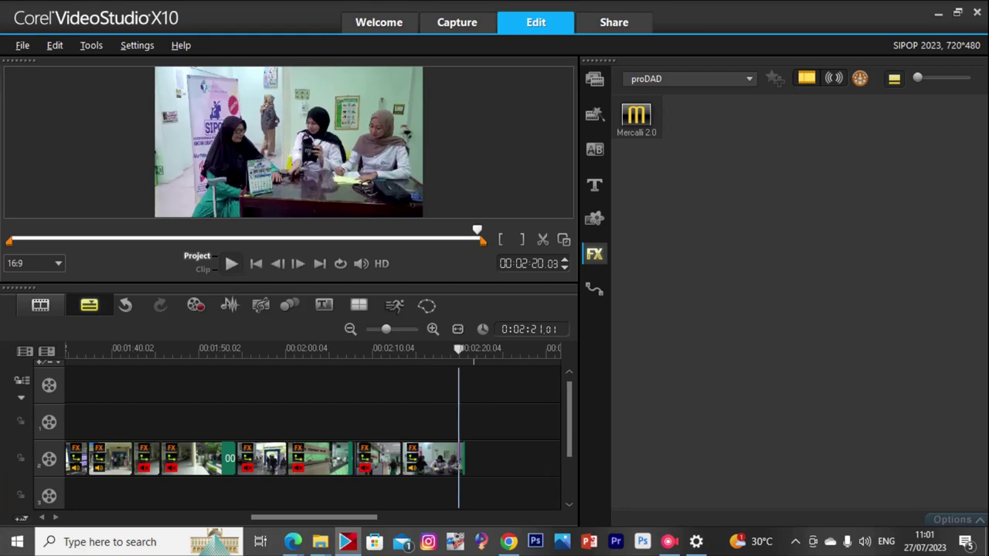
key(space)
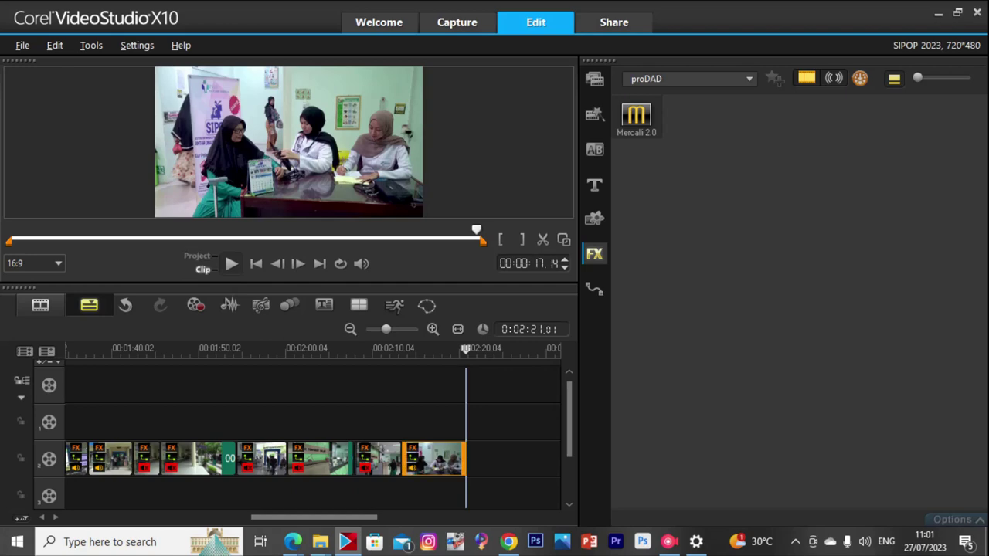
right_click(449, 459)
click(494, 278)
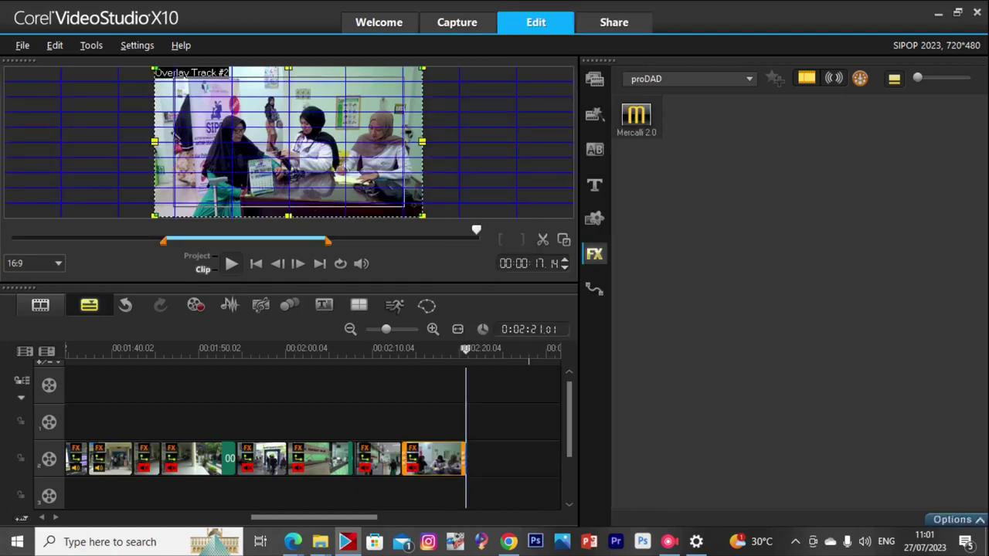
Apply the Mercalli 2.0 stabilizer to the second part of clip 00242 with the Universal Camera profile and Avoid Border at 30%.
drag(637, 116, 437, 459)
double_click(437, 458)
click(726, 501)
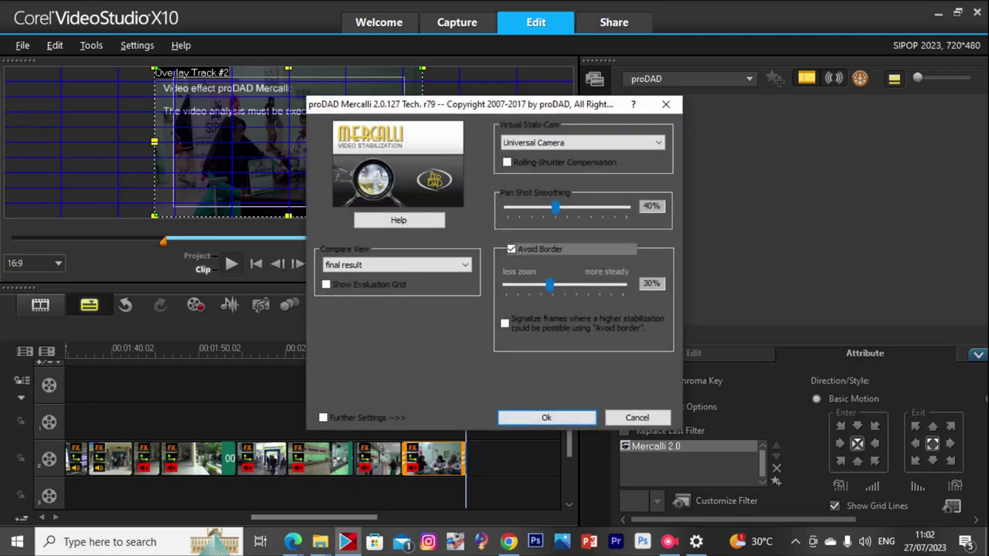
click(545, 418)
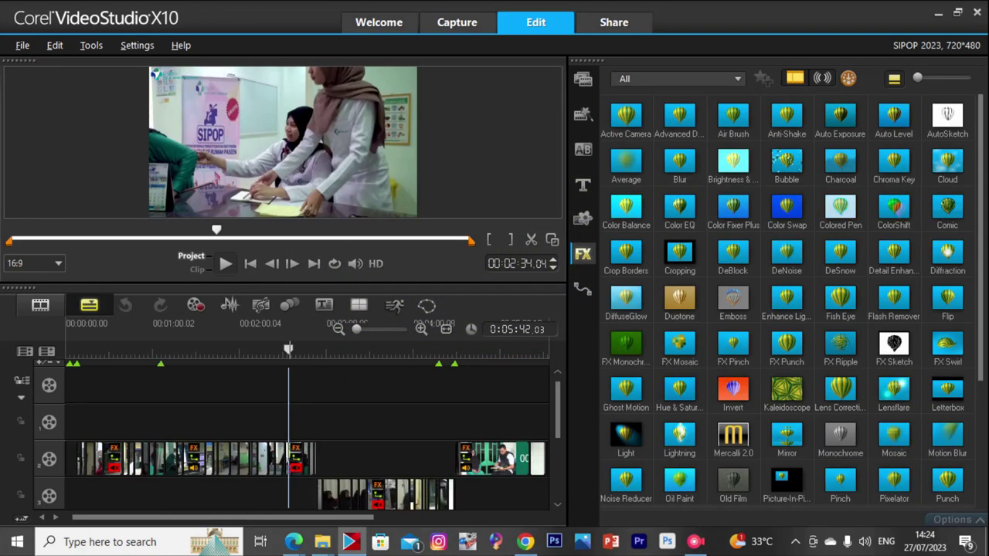
Scrub through the assembled project timeline from about 00:02:34 onward and play its final clip to the end.
click(301, 375)
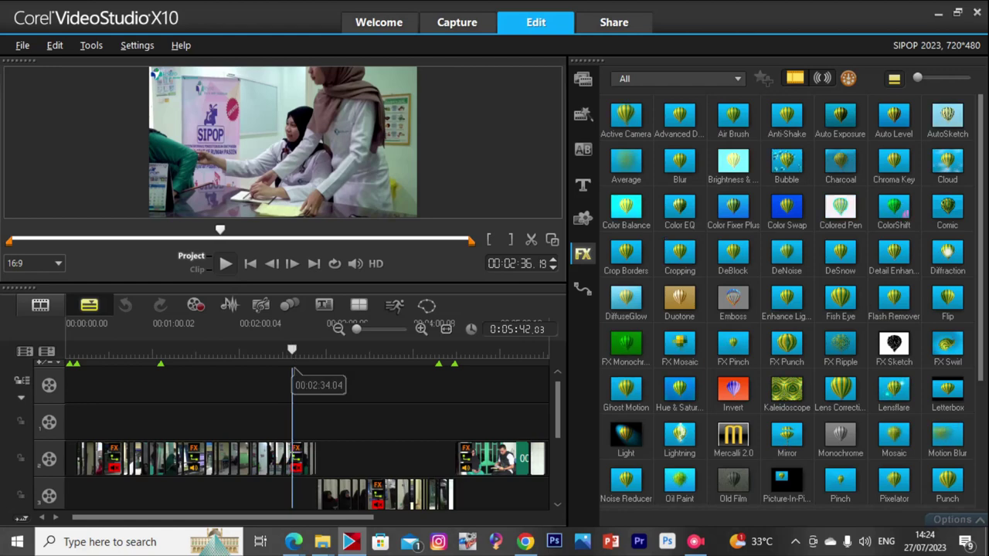
drag(298, 350, 506, 375)
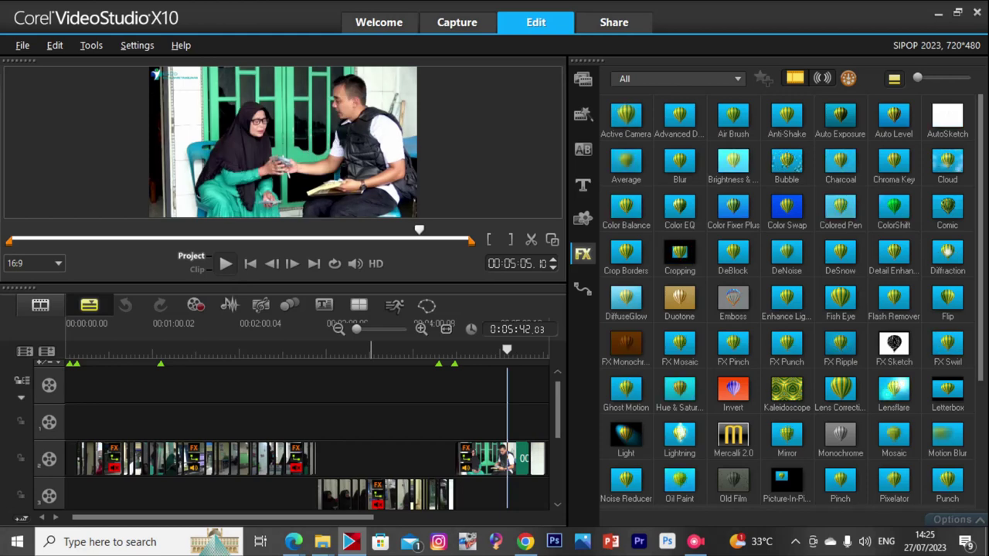
click(338, 329)
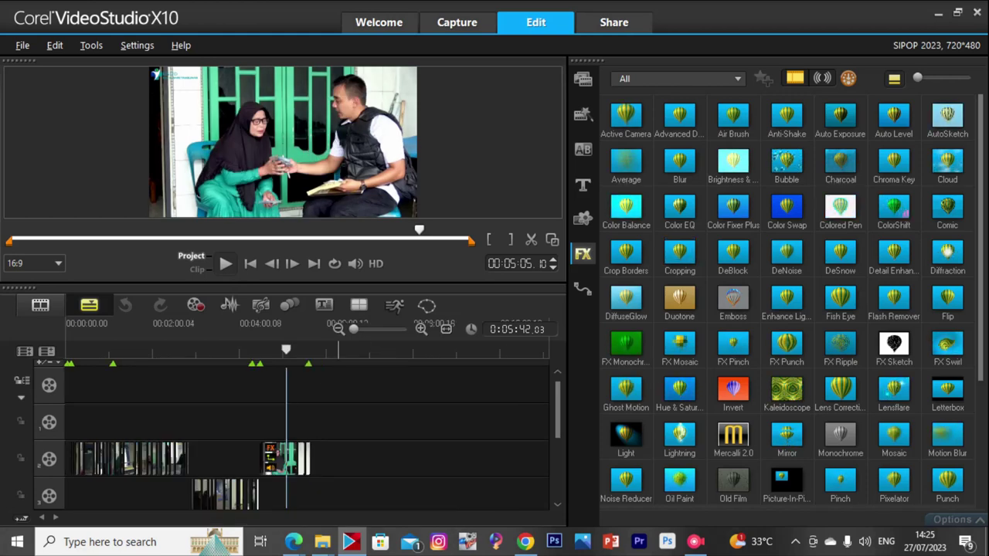
scroll(338, 350, up, 2)
drag(338, 350, 411, 350)
click(277, 350)
drag(277, 374, 397, 375)
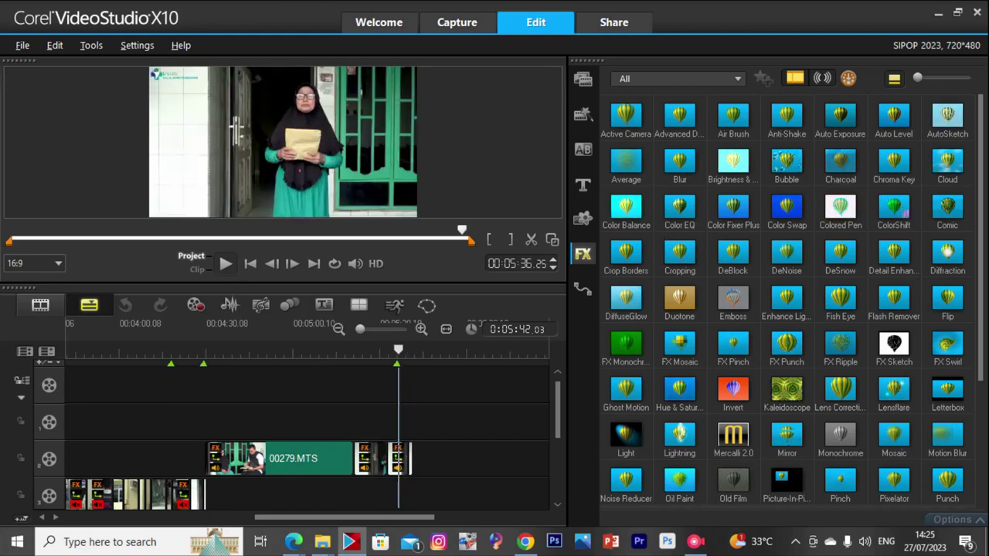
key(space)
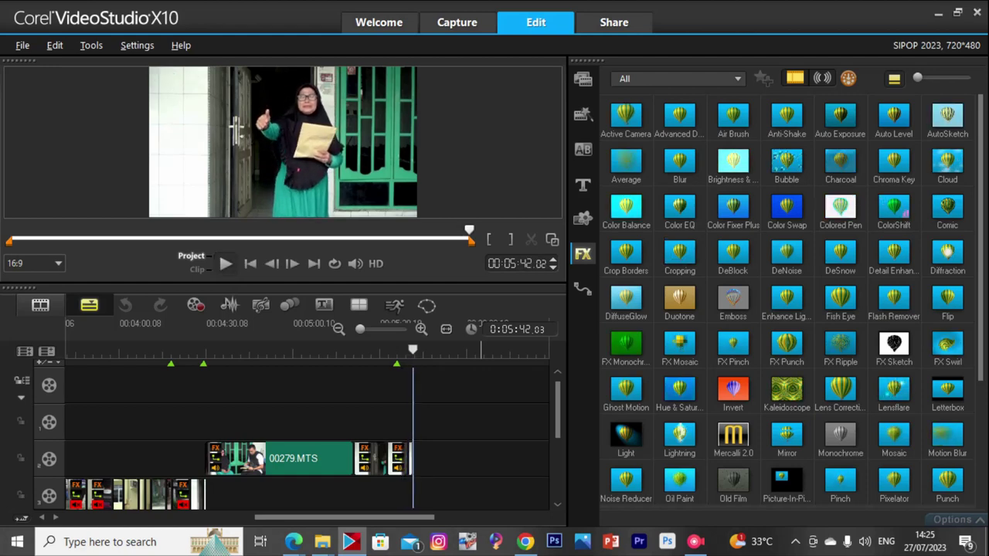
click(695, 542)
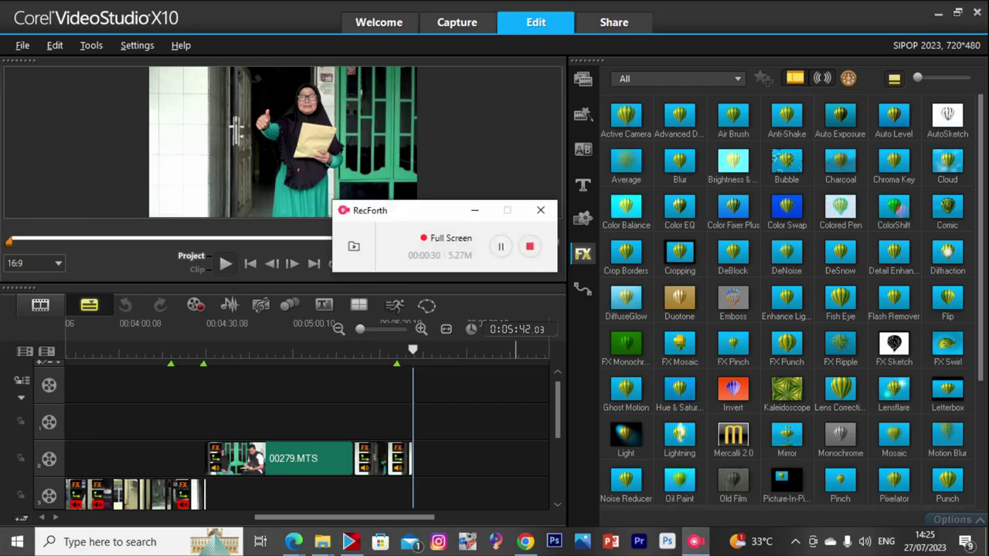